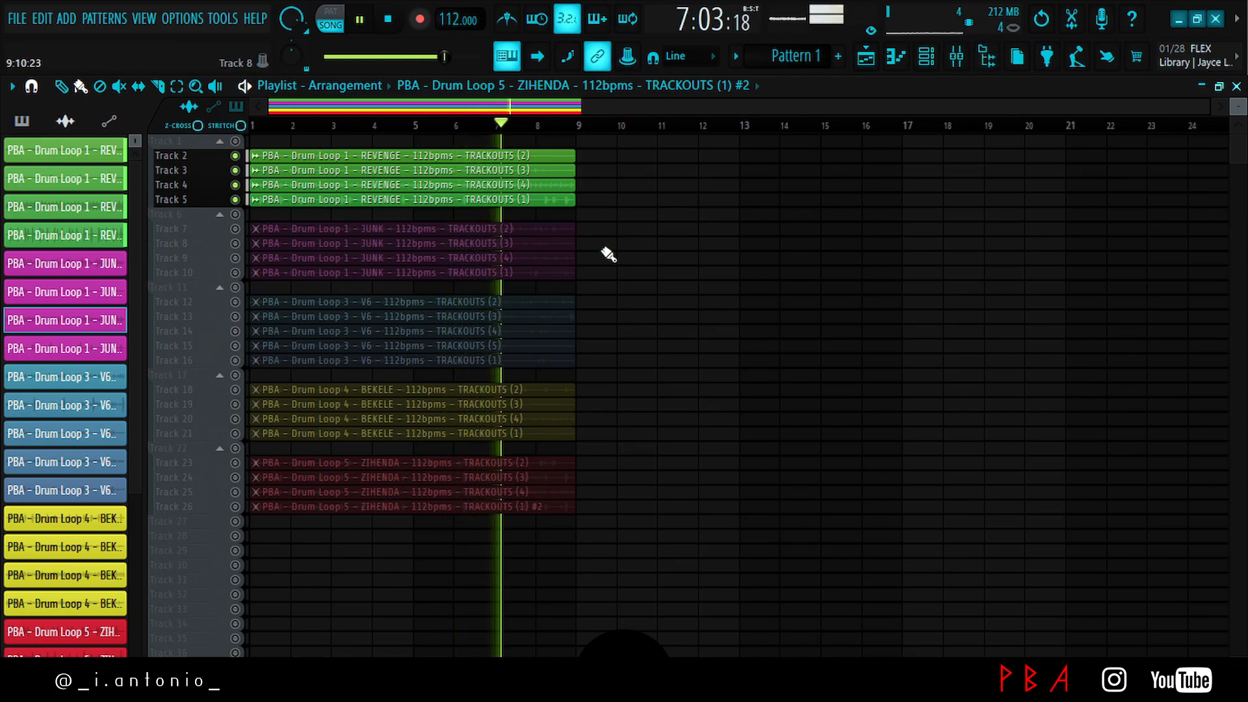
# - Audition the Drum Loop 1 - JUNK stems on tracks 7 to 10 with all other tracks muted
pyautogui.rightClick(237, 231)
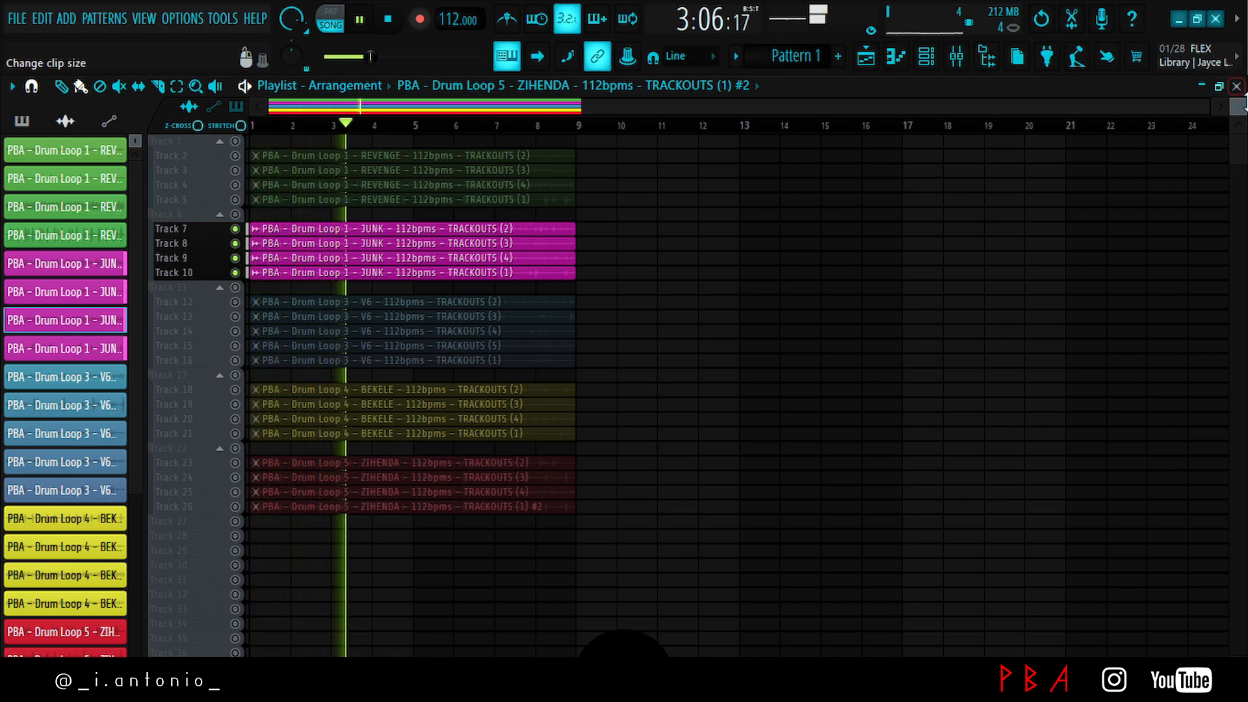
pyautogui.scroll(3, 1241, 110)
pyautogui.scroll(-3, 1240, 111)
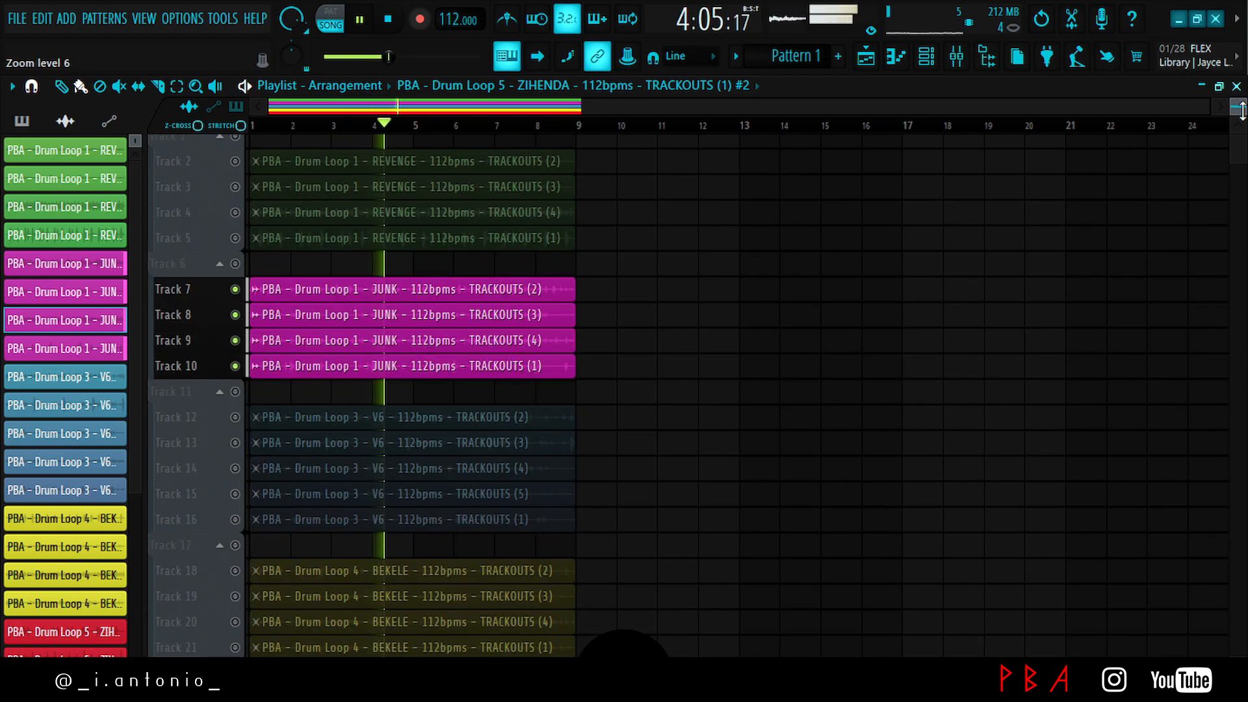
pyautogui.scroll(3, 1237, 110)
pyautogui.scroll(-3, 843, 218)
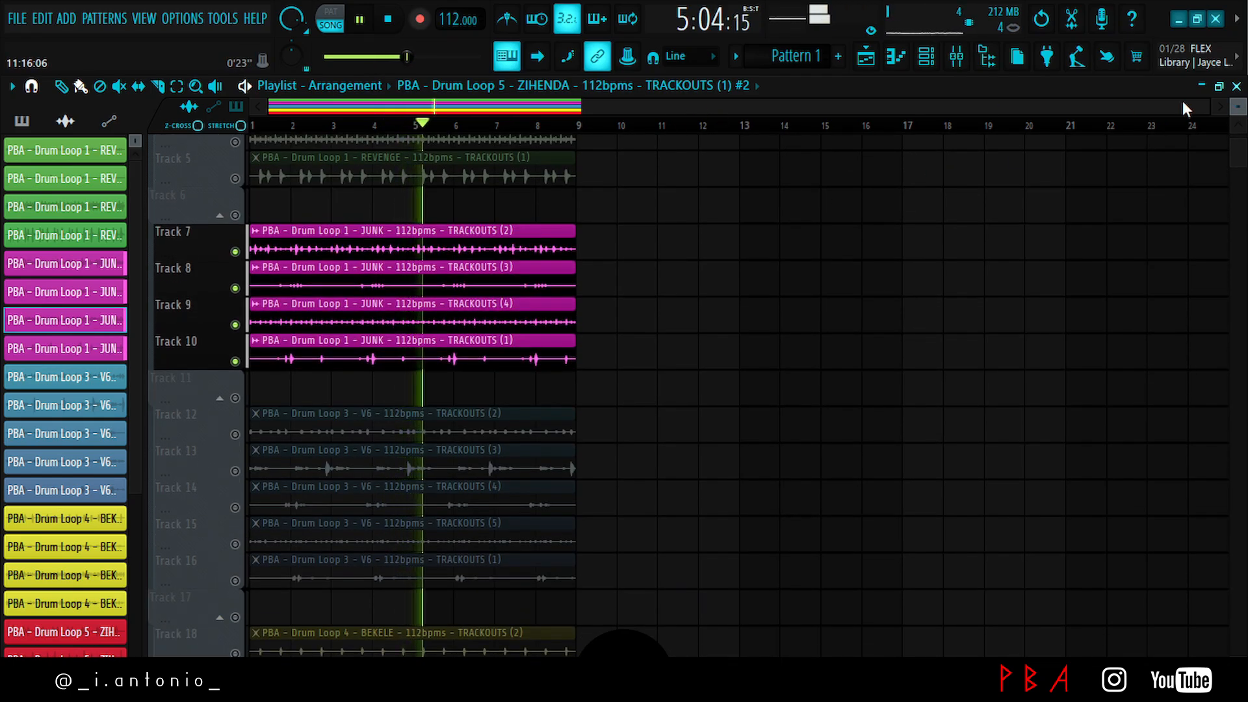
pyautogui.scroll(4, 1207, 108)
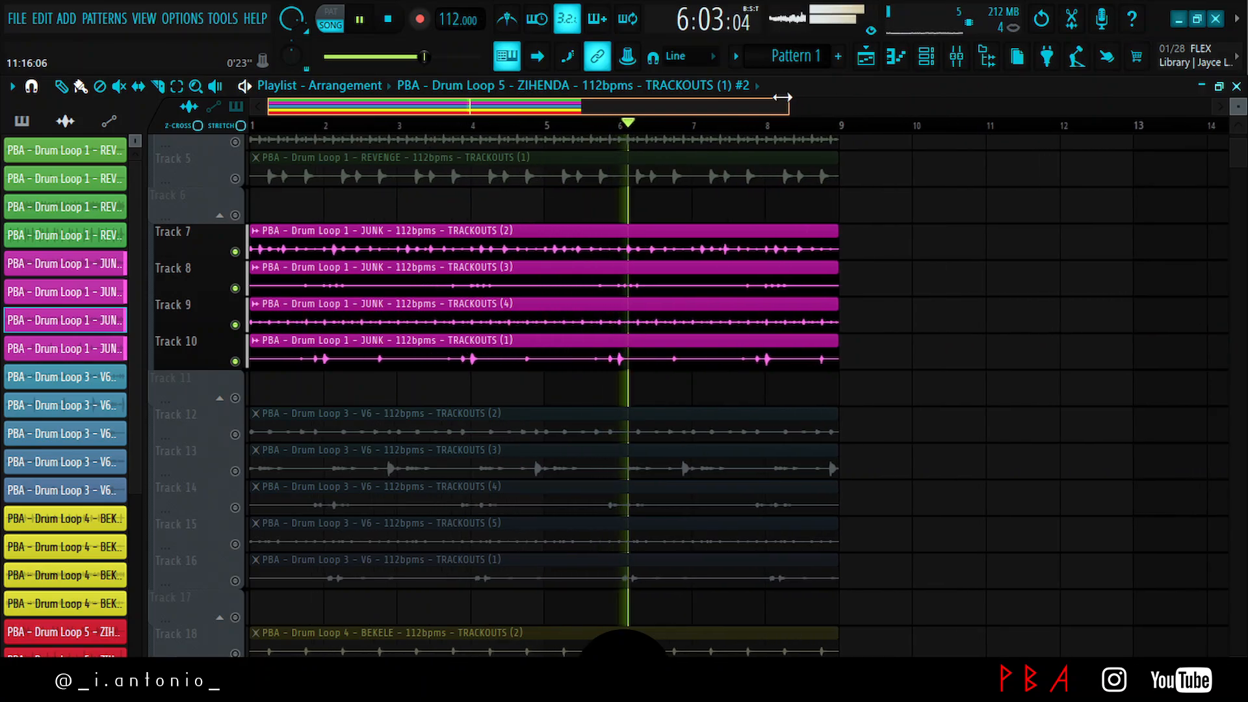
pyautogui.scroll(-1, 986, 210)
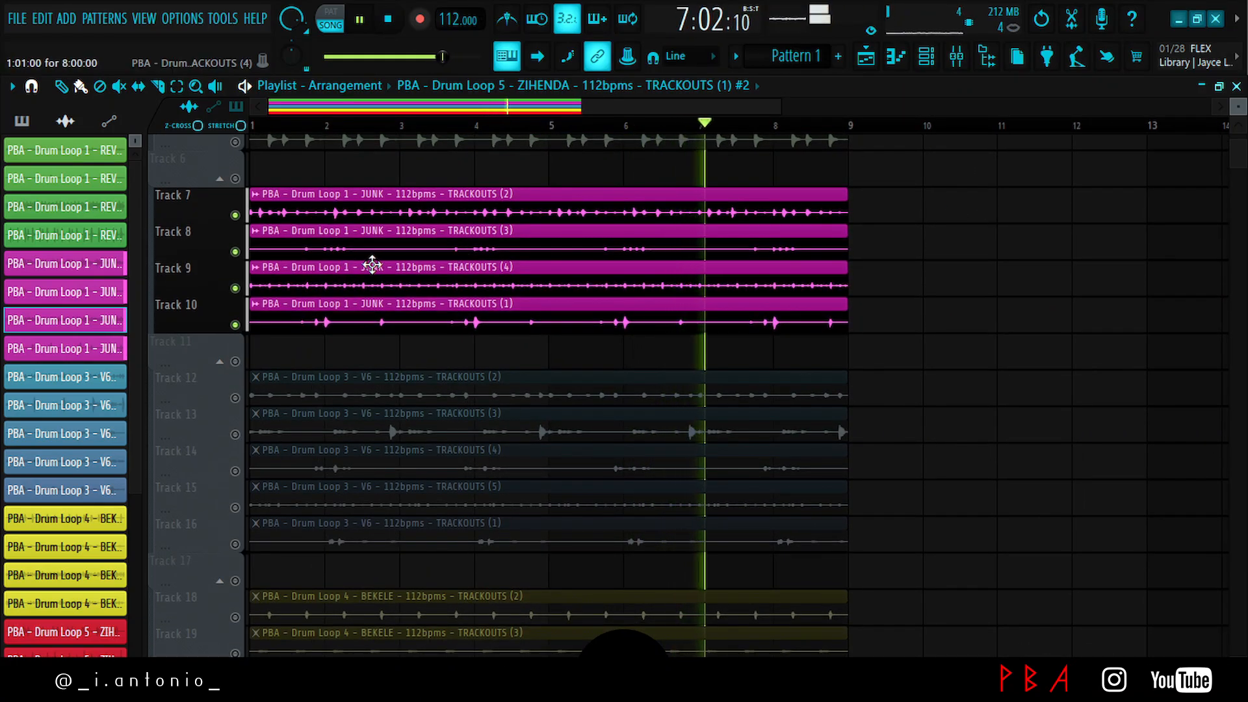
pyautogui.scroll(-1, 457, 260)
pyautogui.scroll(-1, 456, 260)
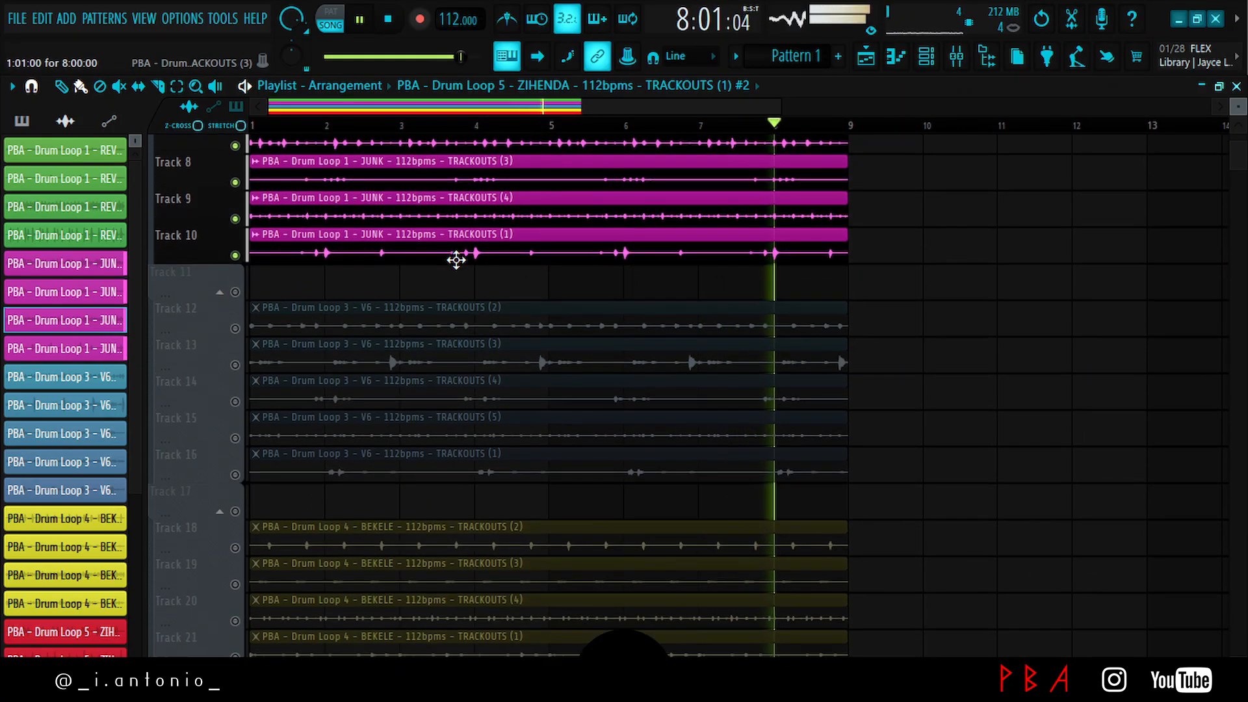
pyautogui.scroll(-2, 457, 260)
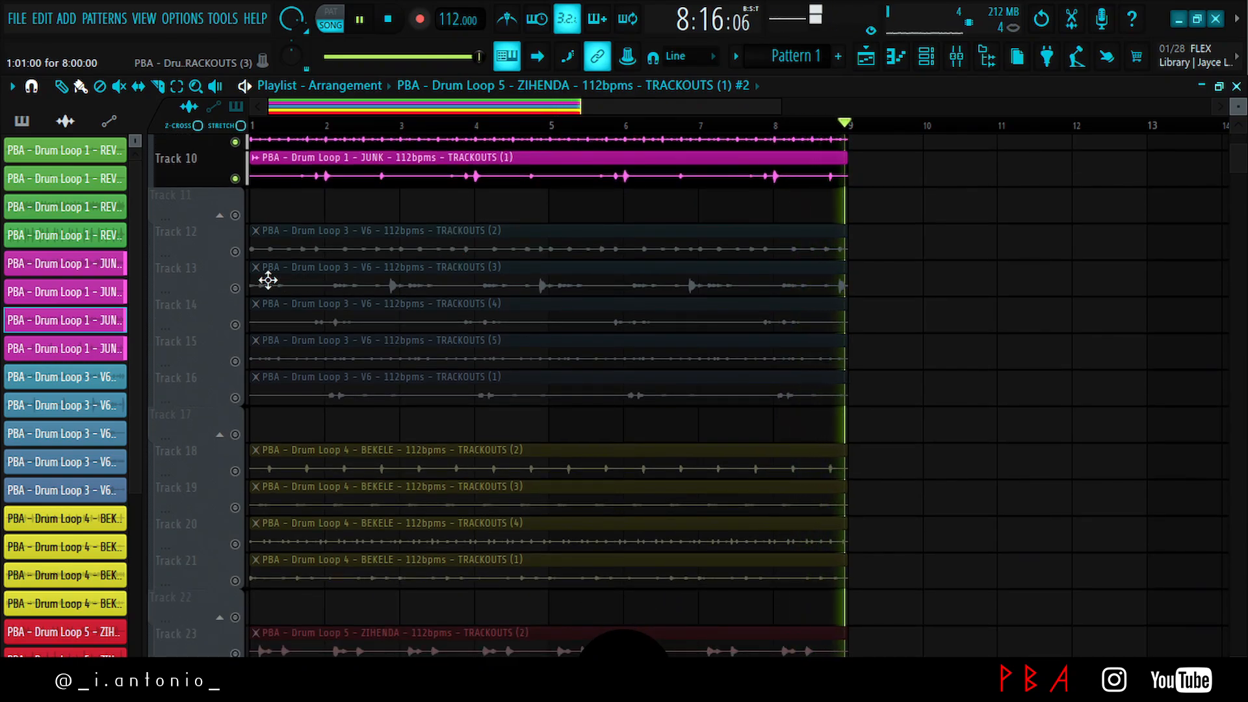
# - Isolate the Drum Loop 3 - V6 stems on tracks 12 to 16 and play them back
pyautogui.press('space')
pyautogui.rightClick(236, 252)
pyautogui.click(236, 288)
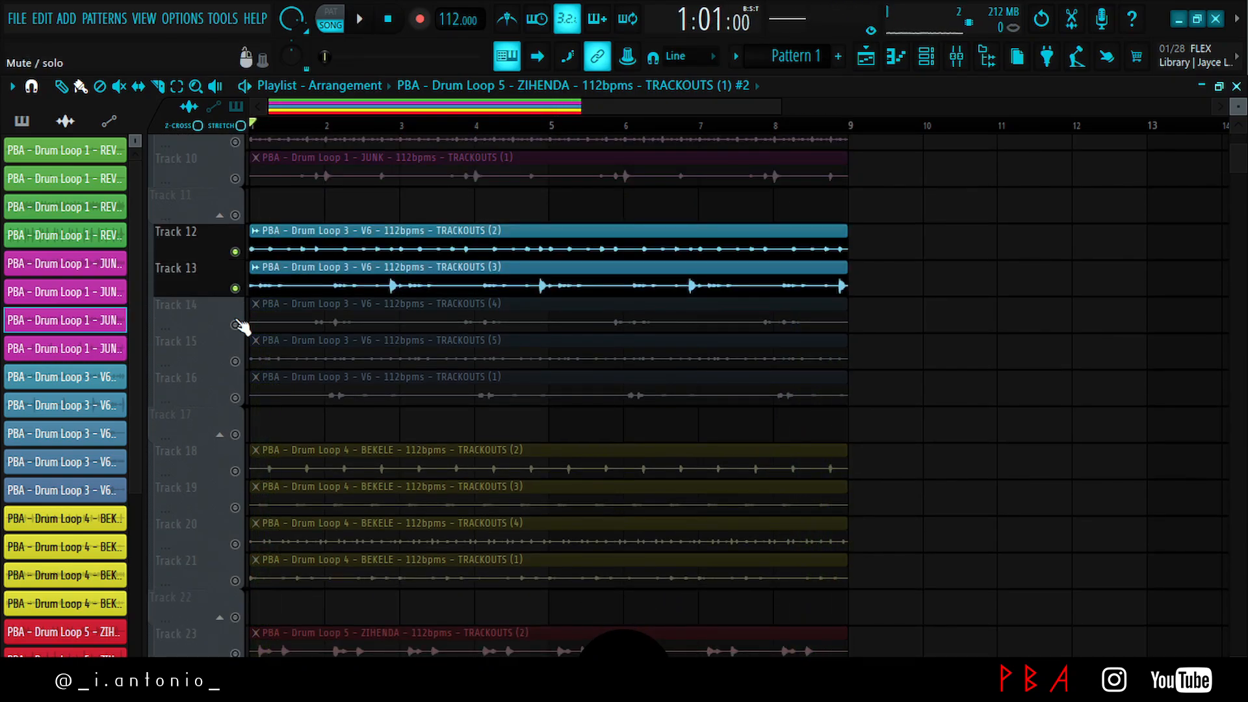
pyautogui.click(236, 324)
pyautogui.click(236, 398)
pyautogui.click(236, 362)
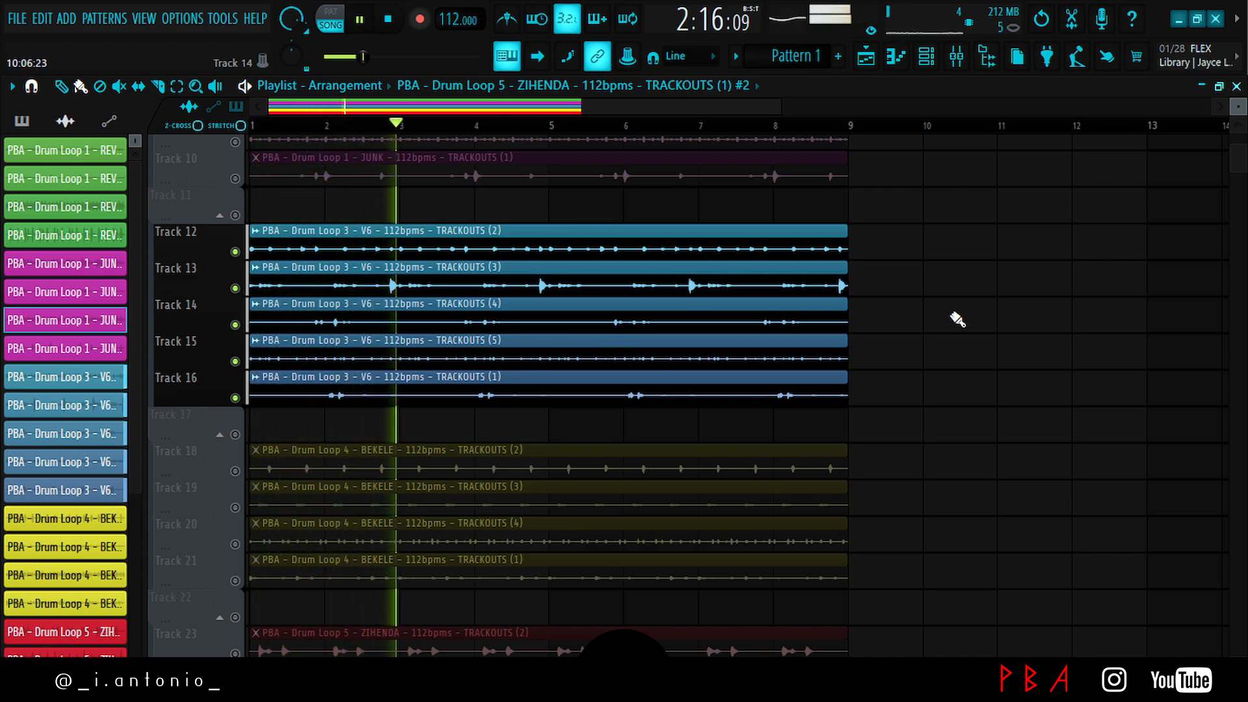
pyautogui.scroll(-1, 957, 318)
pyautogui.scroll(-1, 957, 318)
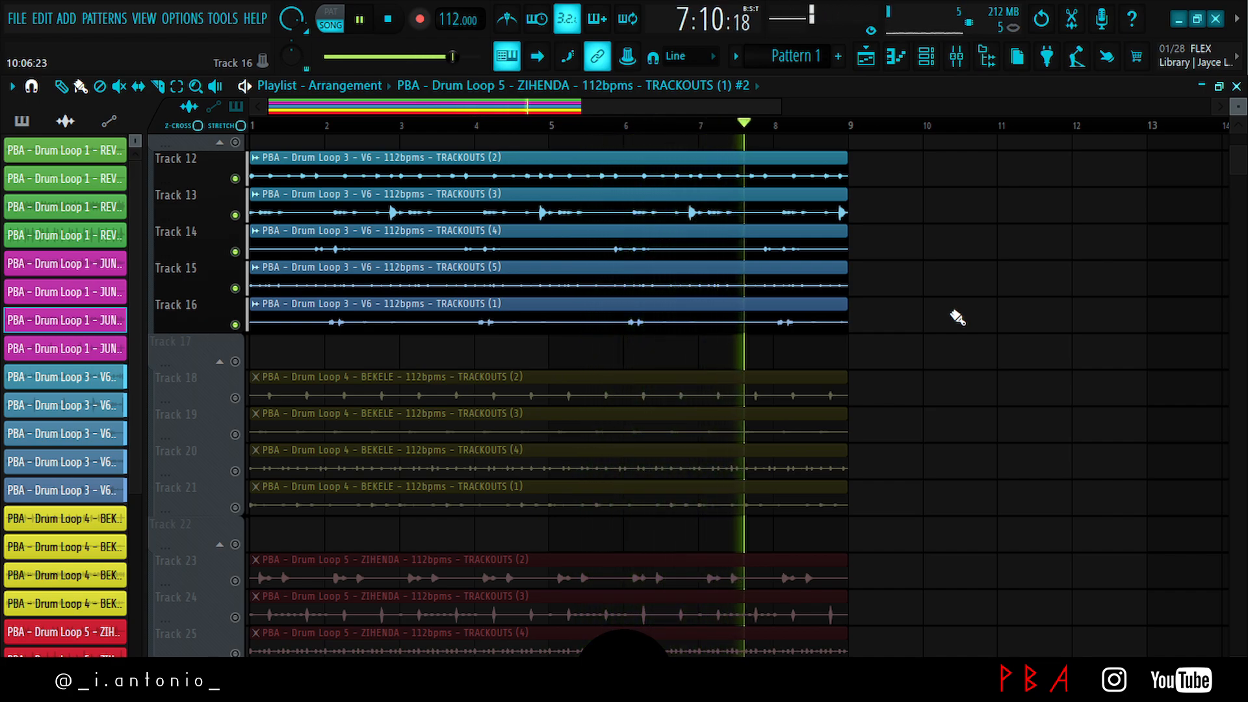
pyautogui.scroll(1, 957, 318)
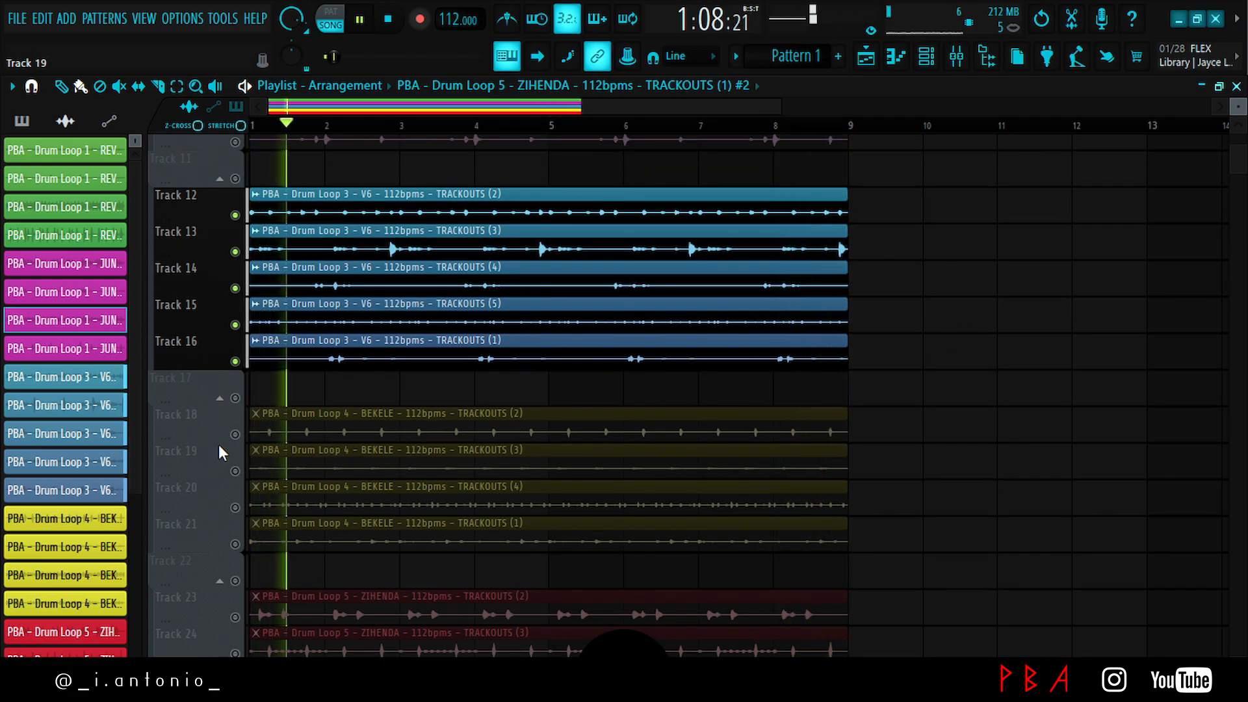
# - Listen to the Drum Loop 4 - BEKELE stems alone, leaving only tracks 18 to 21 unmuted, and stop playback
pyautogui.rightClick(235, 435)
pyautogui.scroll(-3, 235, 435)
pyautogui.click(235, 361)
pyautogui.click(235, 398)
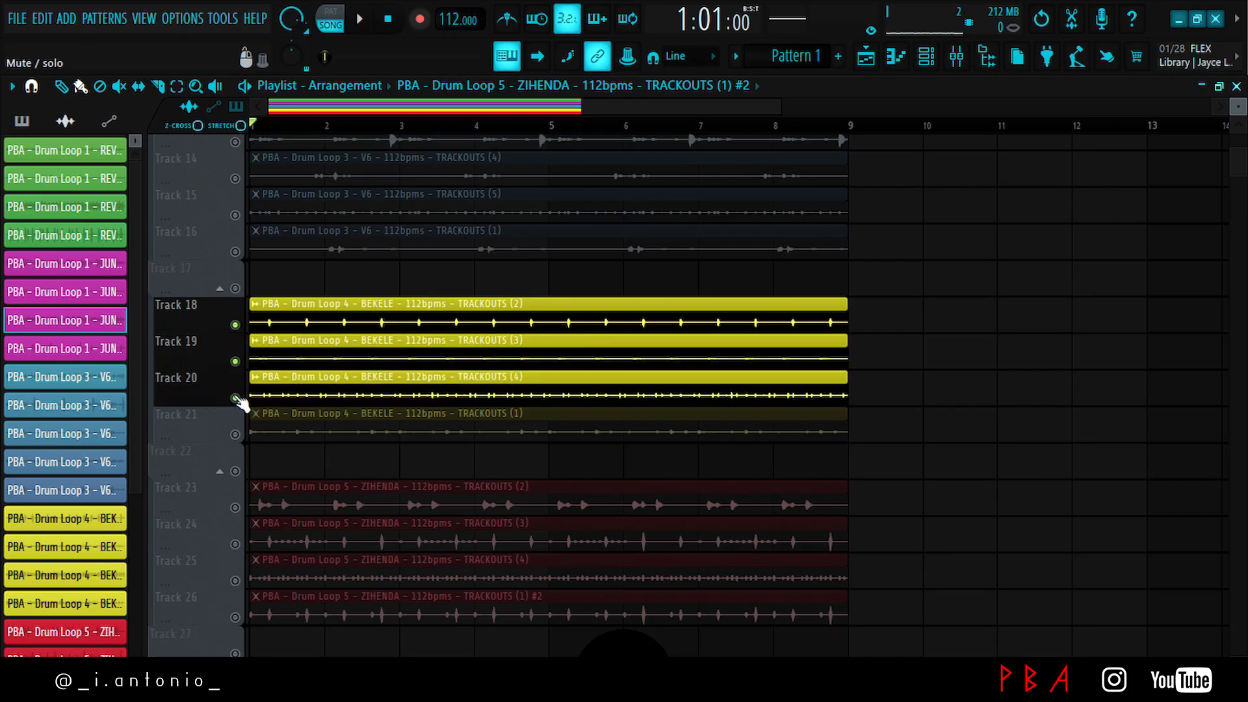
pyautogui.click(236, 433)
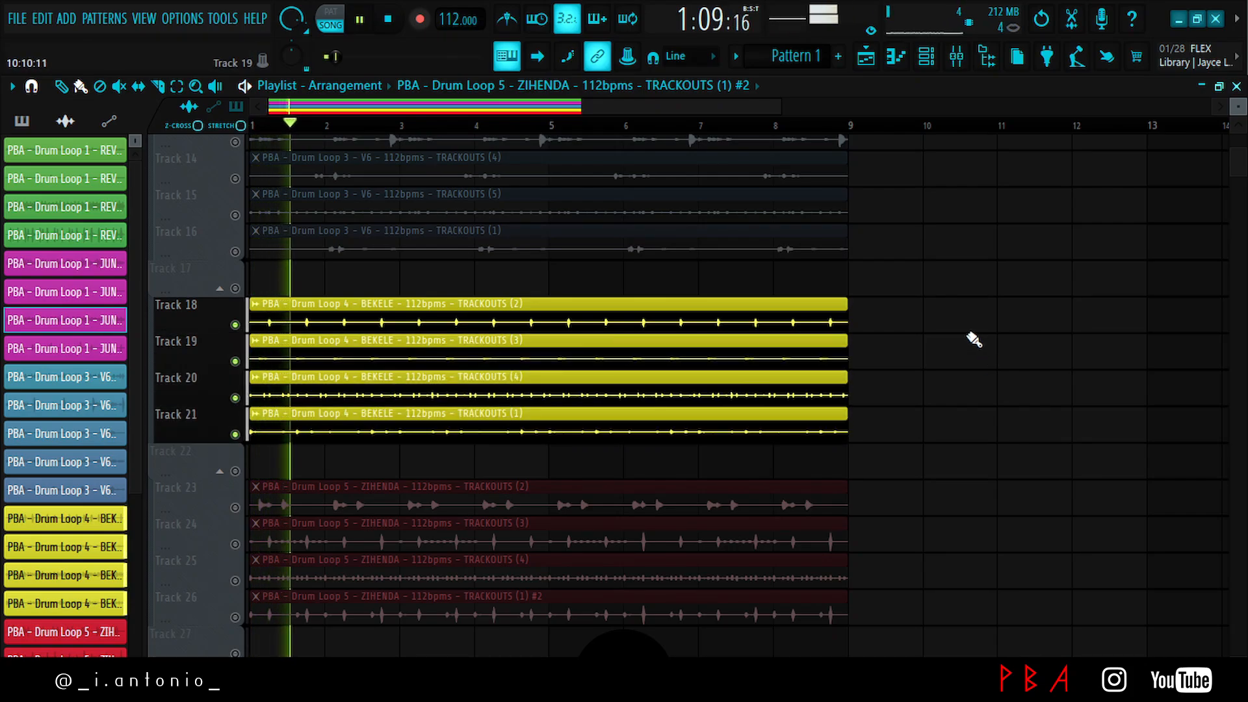
pyautogui.scroll(-1, 973, 340)
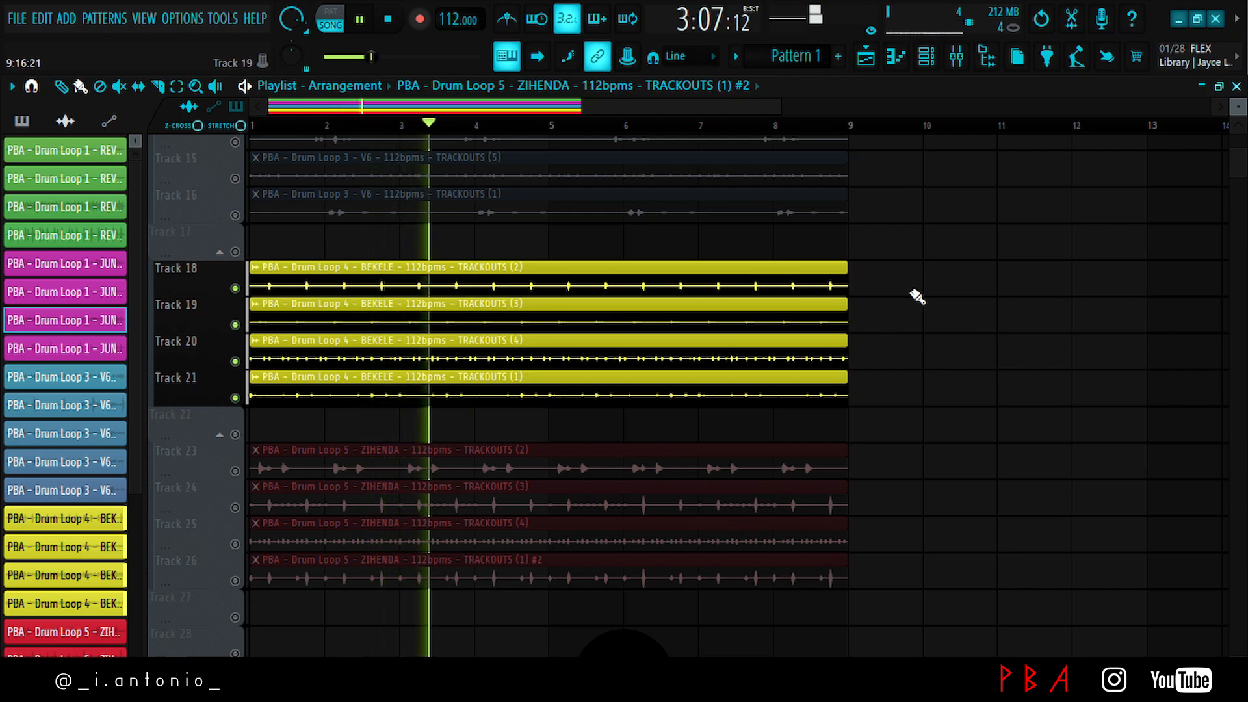
pyautogui.scroll(-1, 914, 293)
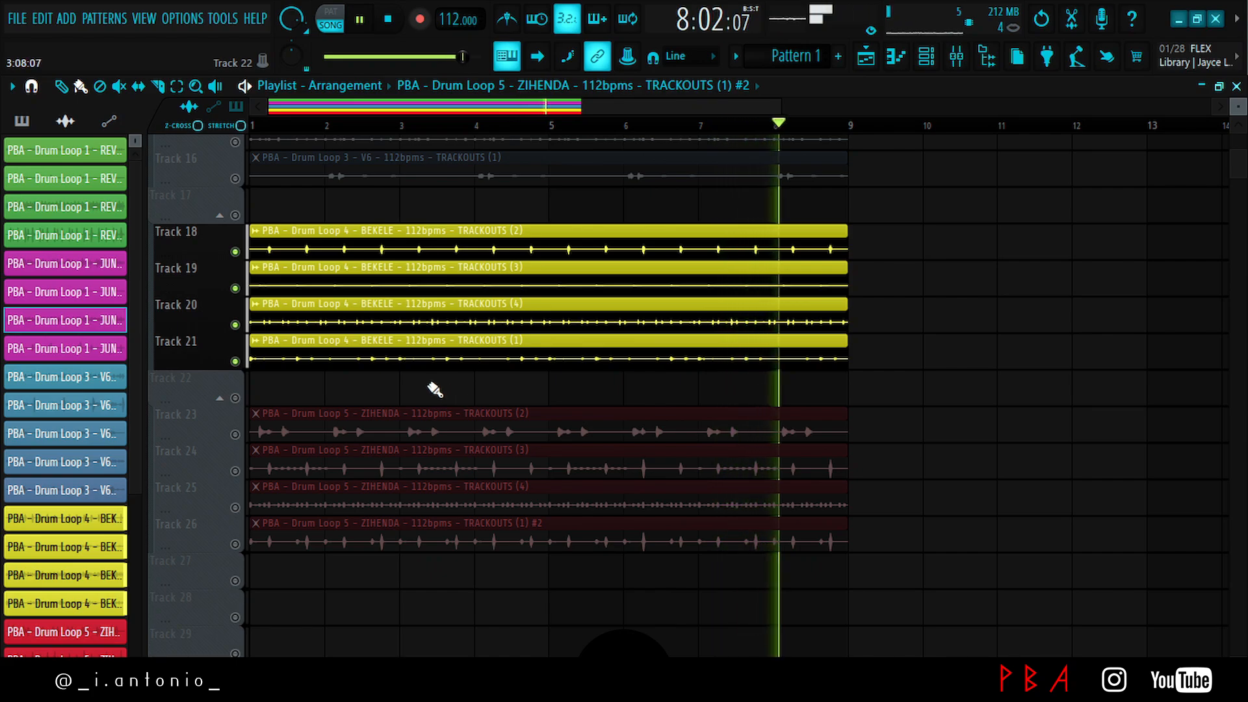
pyautogui.press('space')
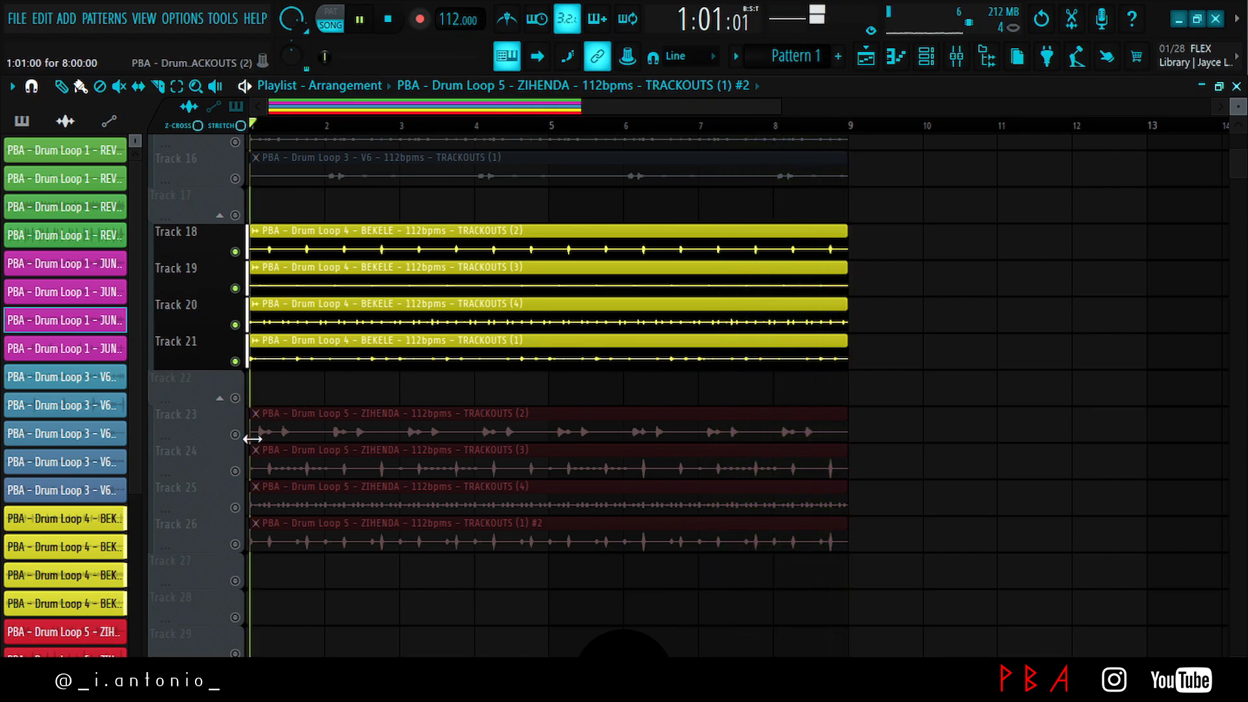
# - Solo the Drum Loop 5 - ZIHENDA stems on tracks 23 to 26 and start playback
pyautogui.rightClick(236, 434)
pyautogui.click(235, 471)
pyautogui.click(236, 507)
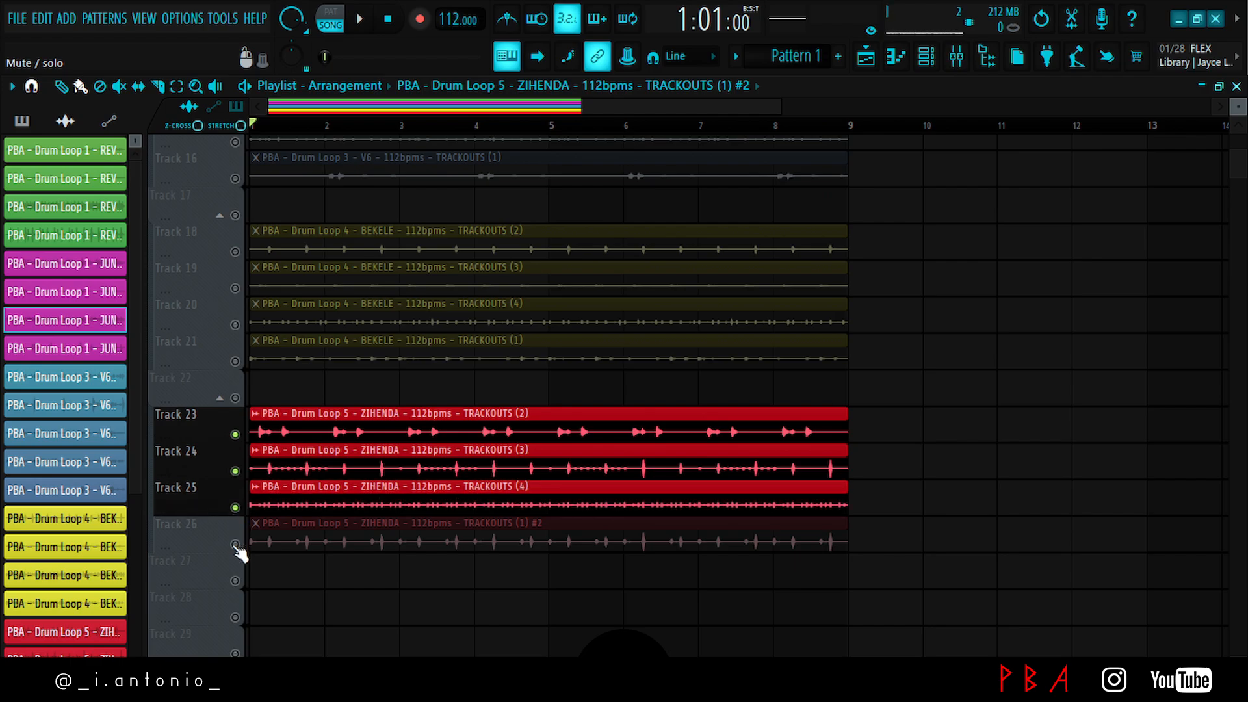
pyautogui.click(235, 544)
pyautogui.press('space')
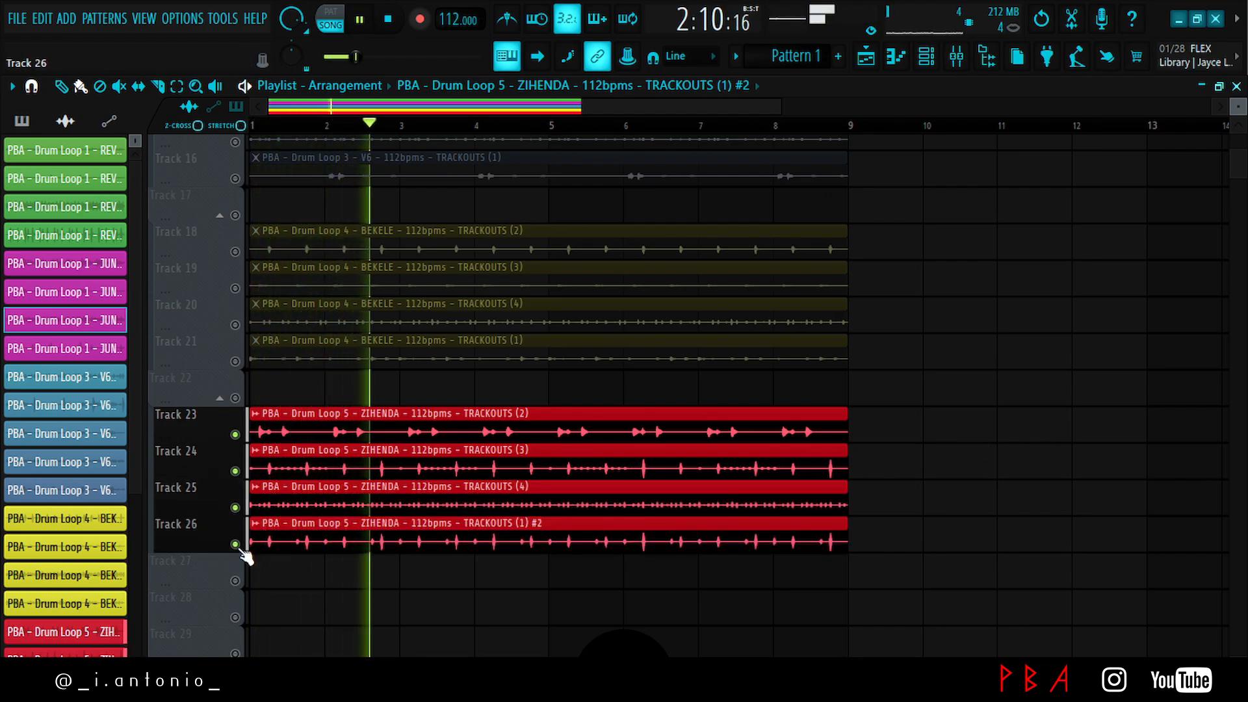
# - Lower the ZIHENDA channel volumes to about 66% for TRACKOUTS (1) #2 and about 72% for TRACKOUTS (3), ending playback
pyautogui.doubleClick(371, 527)
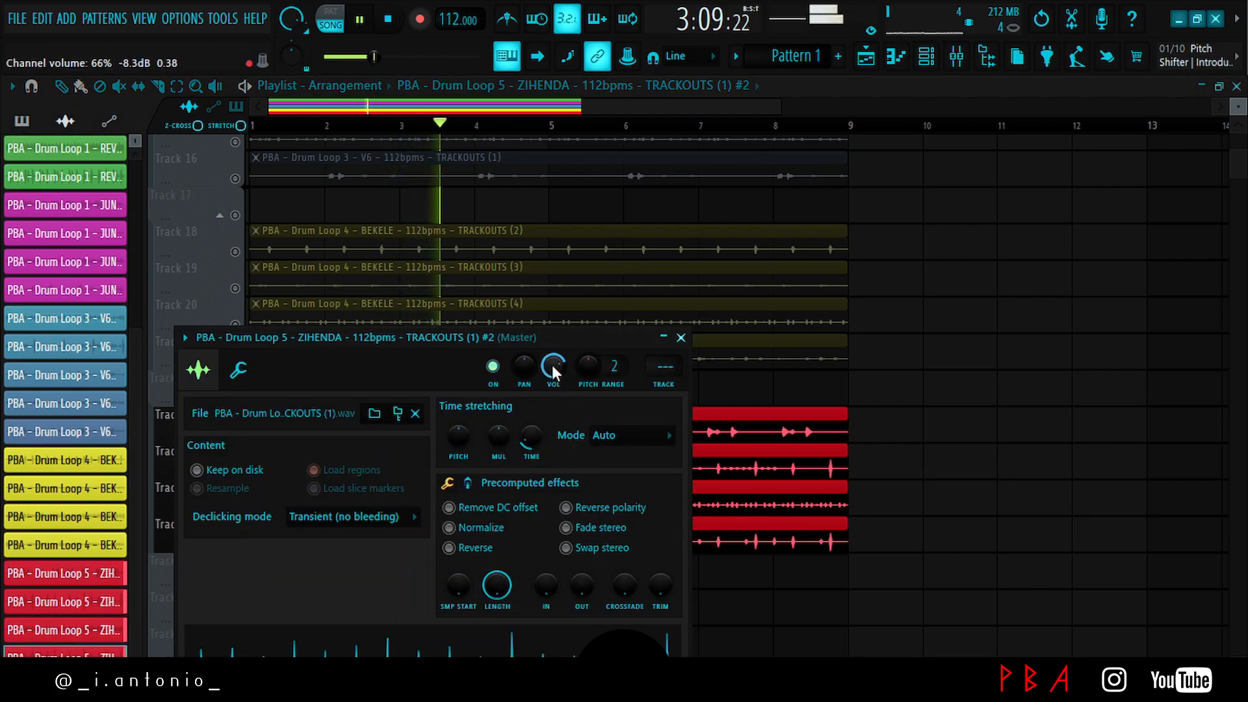
pyautogui.click(681, 338)
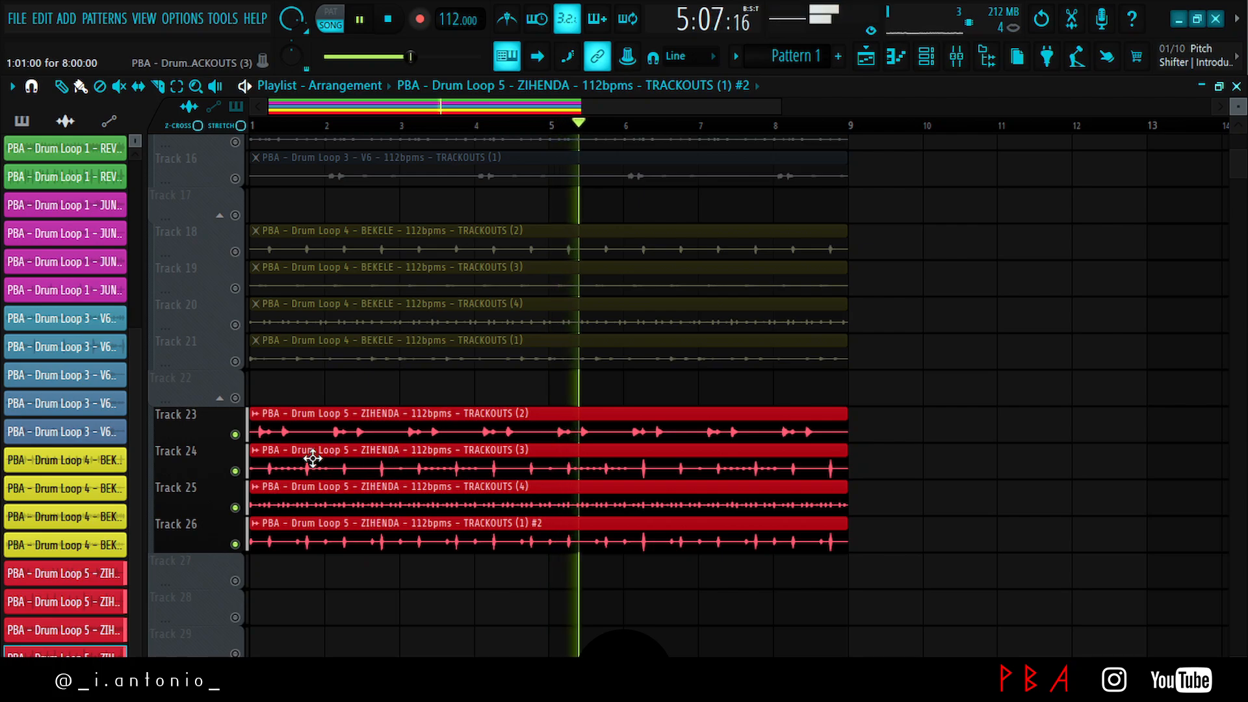
pyautogui.doubleClick(496, 474)
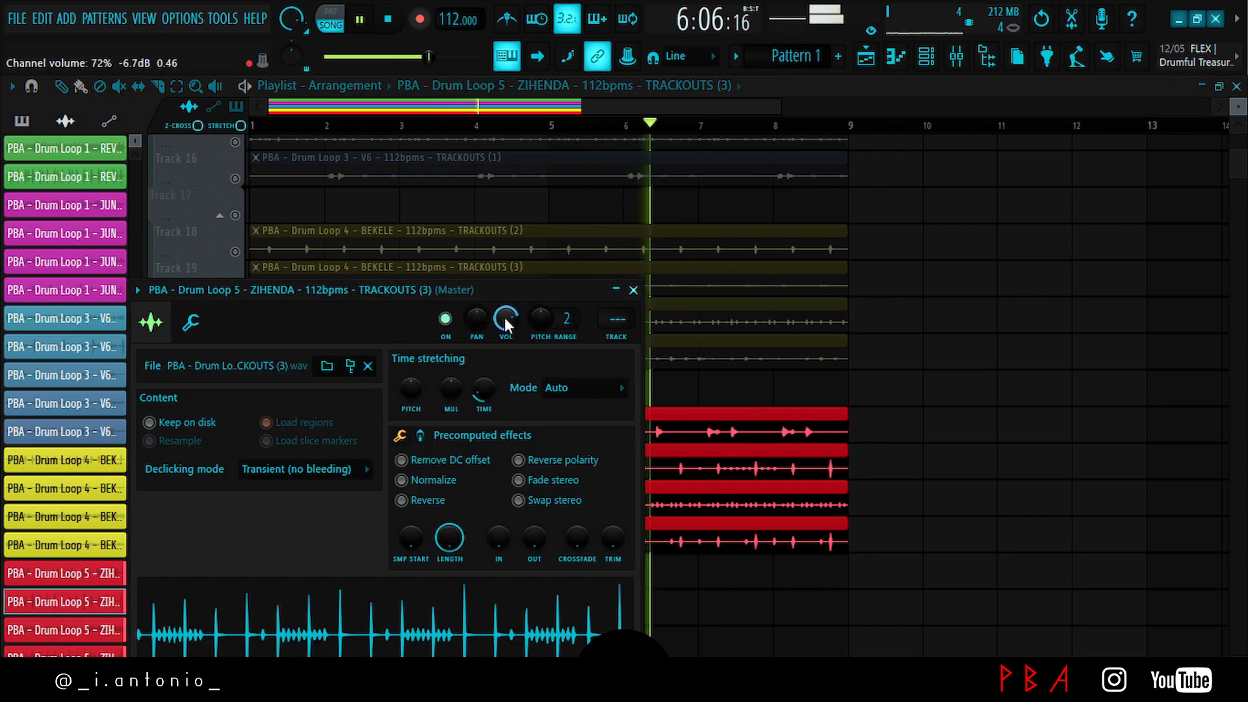
pyautogui.click(633, 290)
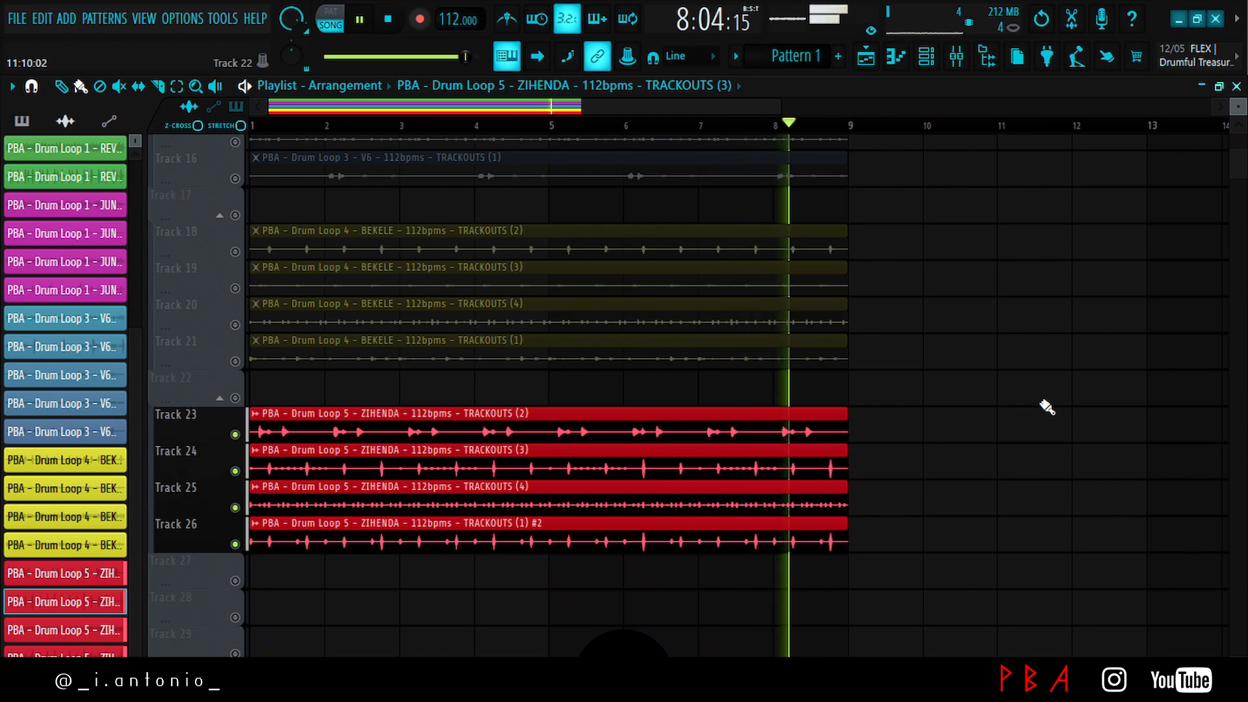
pyautogui.press('space')
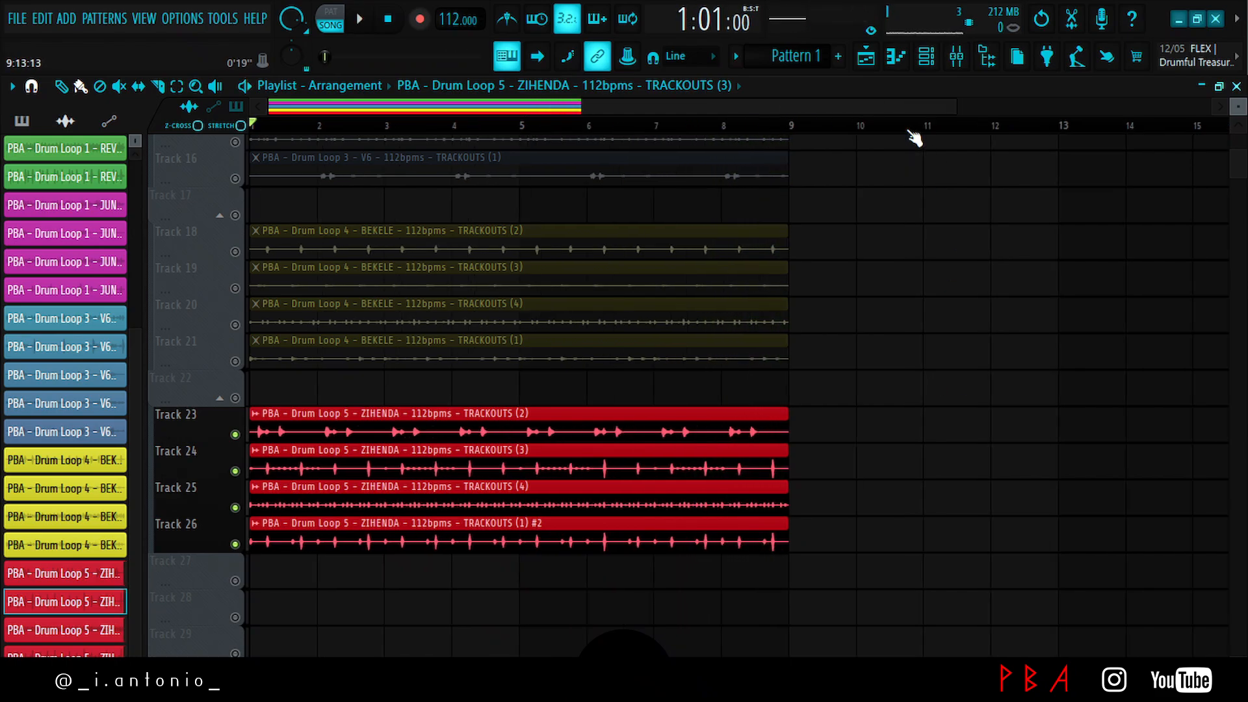
# - Leave only the Drum Loop 1 - JUNK tracks 7 to 10 unmuted and play the loop
pyautogui.scroll(-2, 913, 138)
pyautogui.scroll(10, 769, 217)
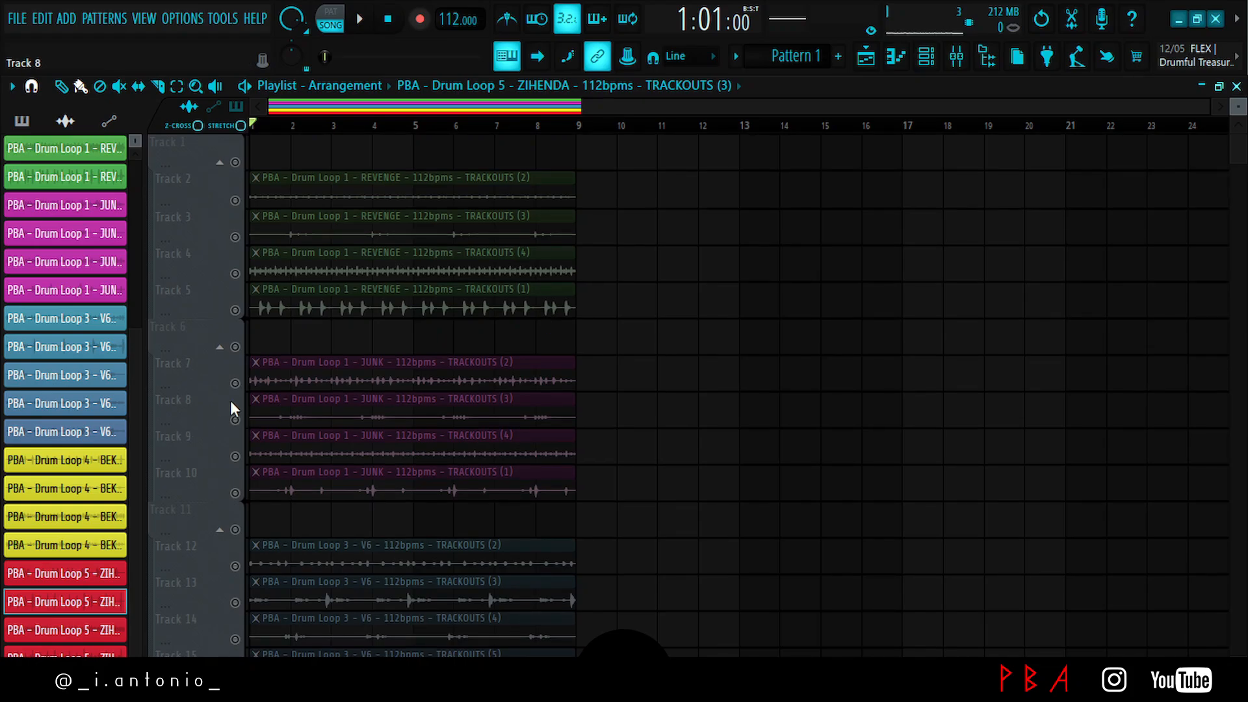
pyautogui.click(234, 383)
pyautogui.press('space')
pyautogui.click(235, 420)
pyautogui.rightClick(235, 421)
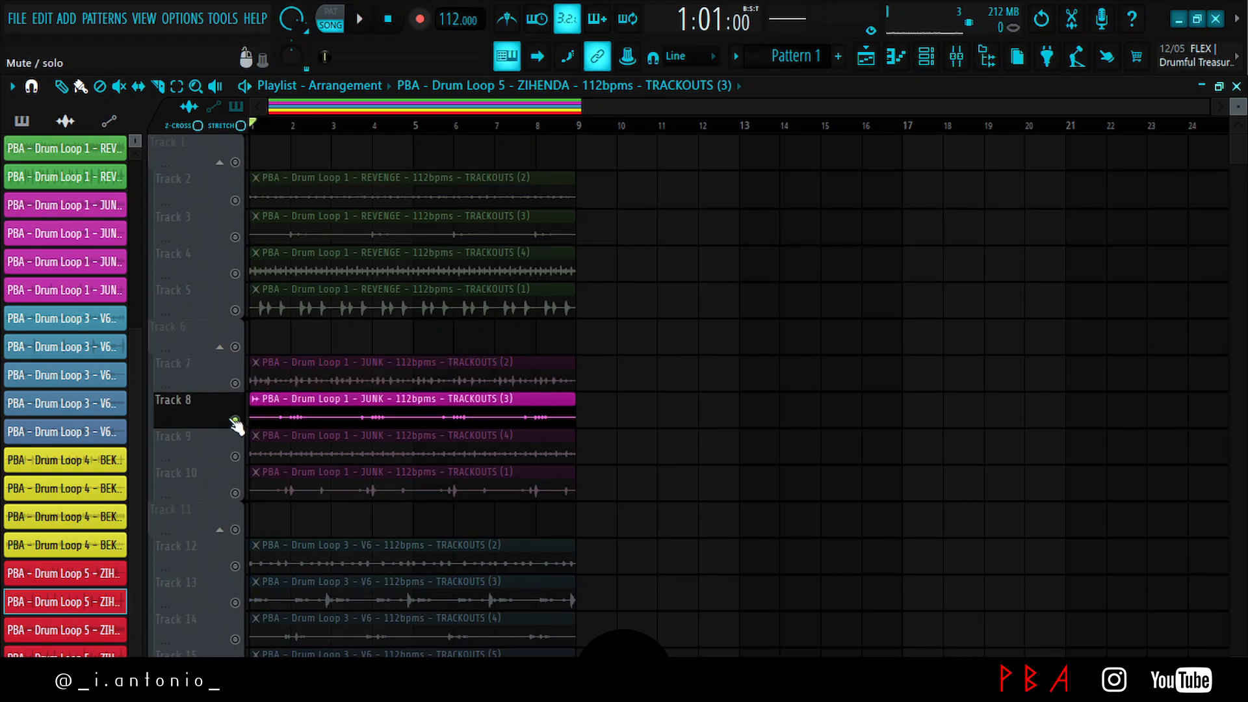
pyautogui.click(234, 384)
pyautogui.press('space')
pyautogui.click(235, 457)
pyautogui.click(234, 493)
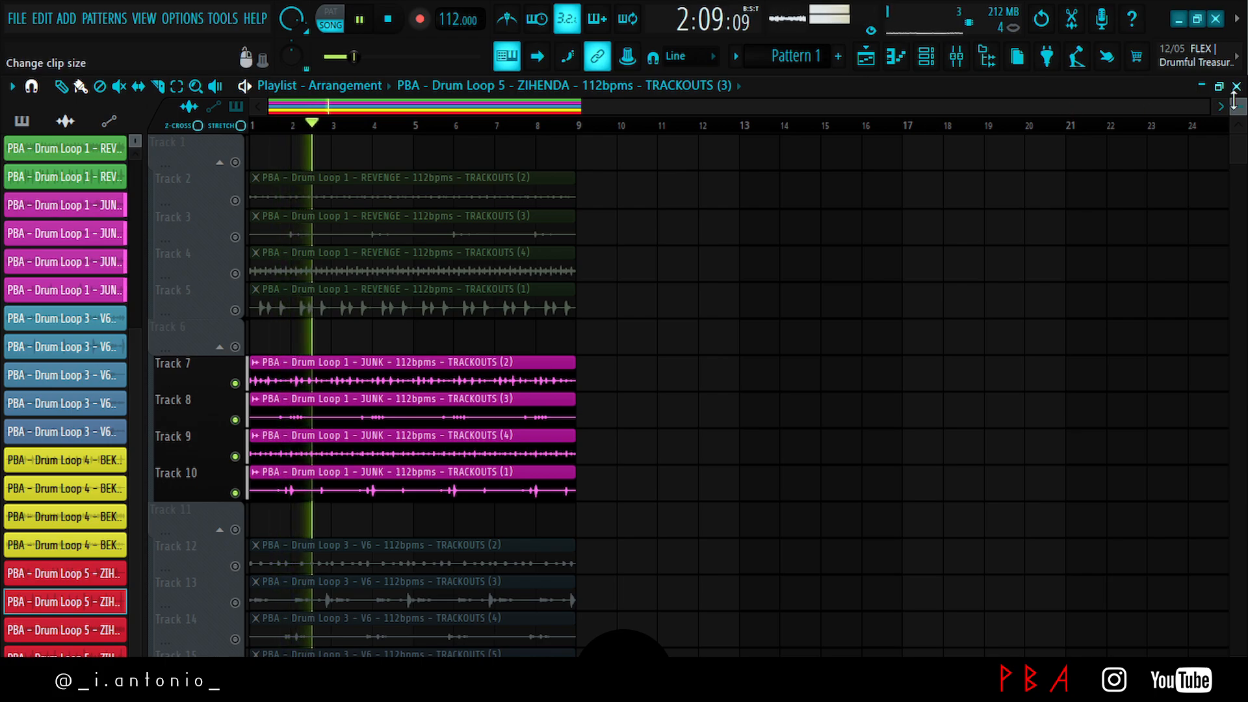
# - Collapse all five drum loop track groups in the playlist
pyautogui.moveTo(1238, 106); pyautogui.dragTo(1238, 130)
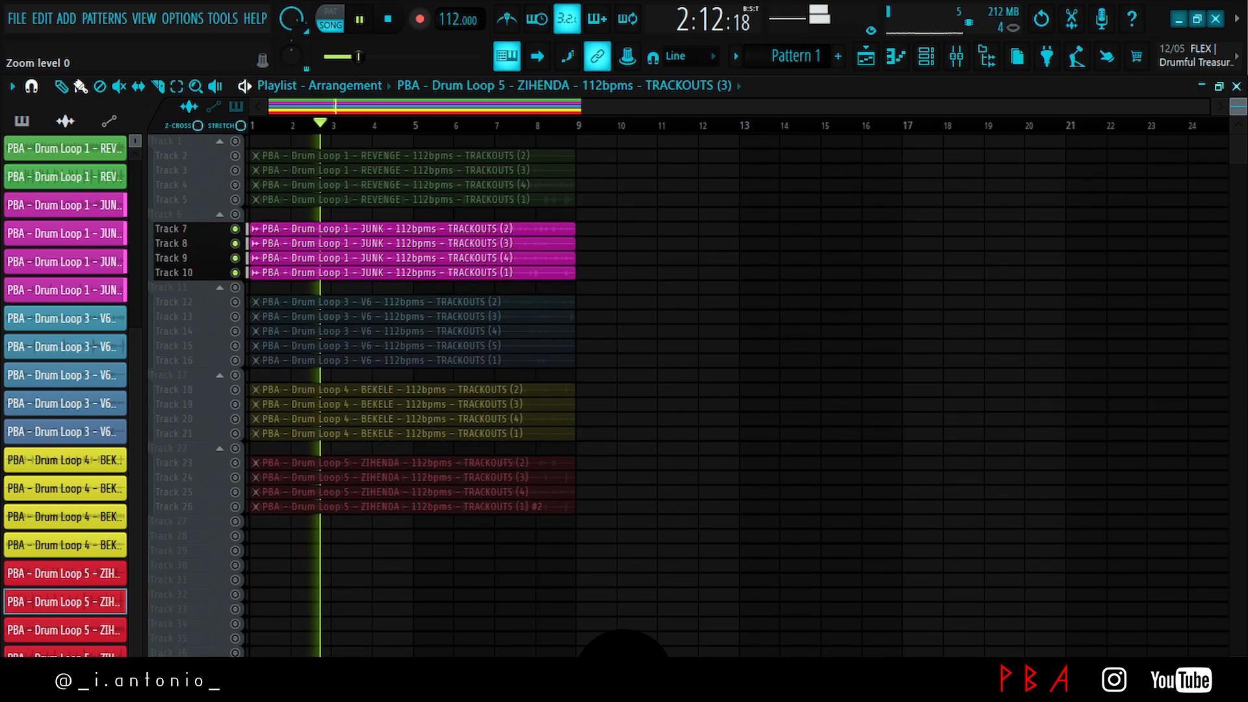
pyautogui.click(225, 291)
pyautogui.click(224, 329)
pyautogui.click(221, 365)
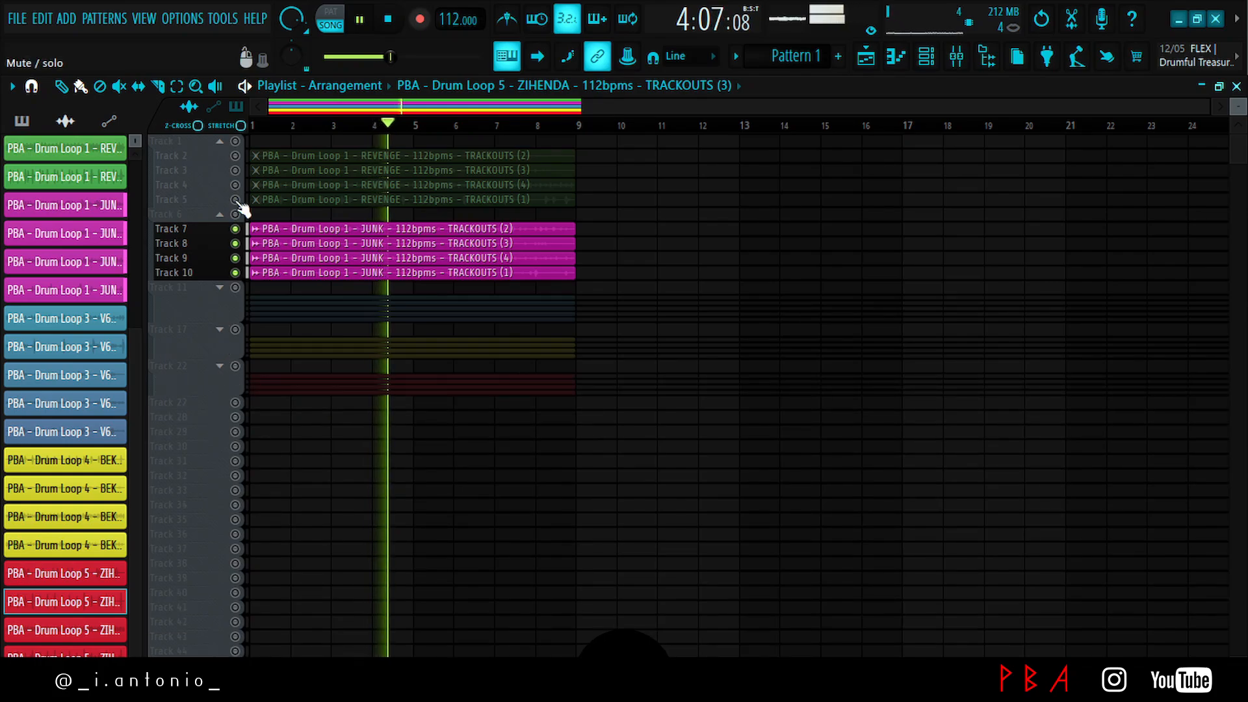
pyautogui.click(221, 214)
pyautogui.click(221, 141)
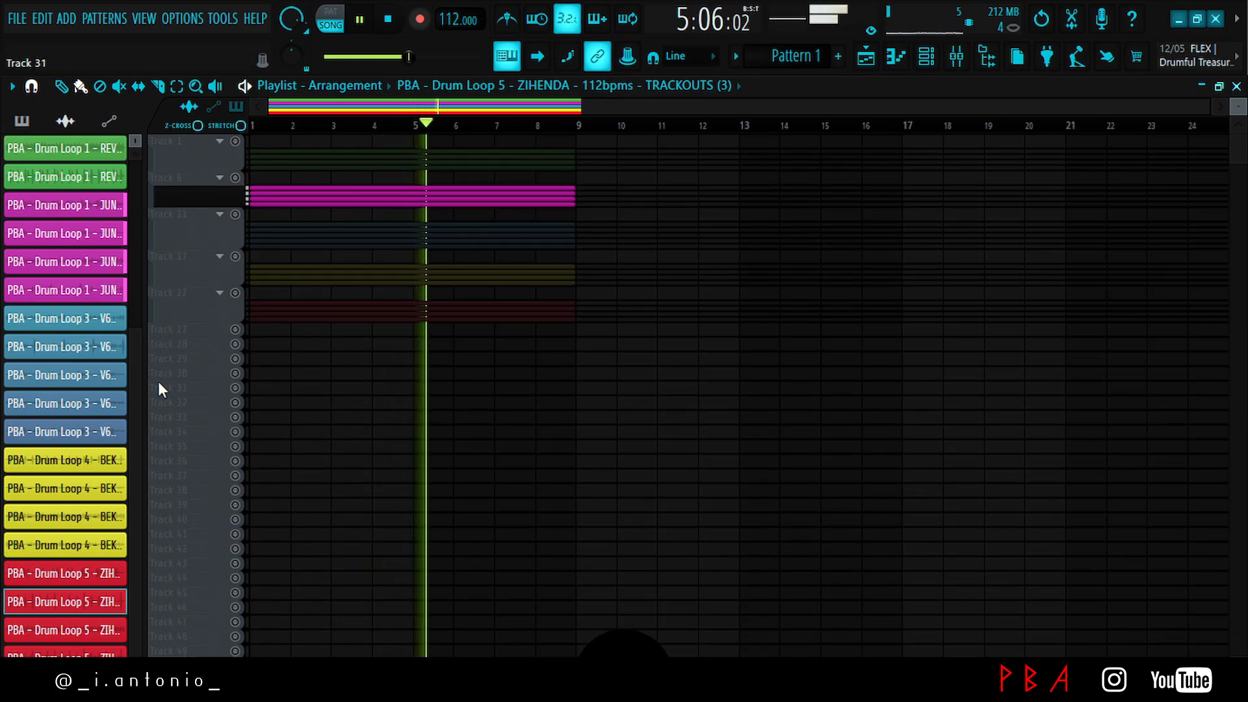
# - Unmute empty tracks 28 to 41 and place a Pattern 1 clip on track 29 spanning bars 1 to 8
pyautogui.moveTo(237, 361)
pyautogui.mouseDown()
pyautogui.moveTo(240, 529)
pyautogui.moveTo(240, 310)
pyautogui.moveTo(236, 351)
pyautogui.moveTo(247, 346)
pyautogui.mouseUp()
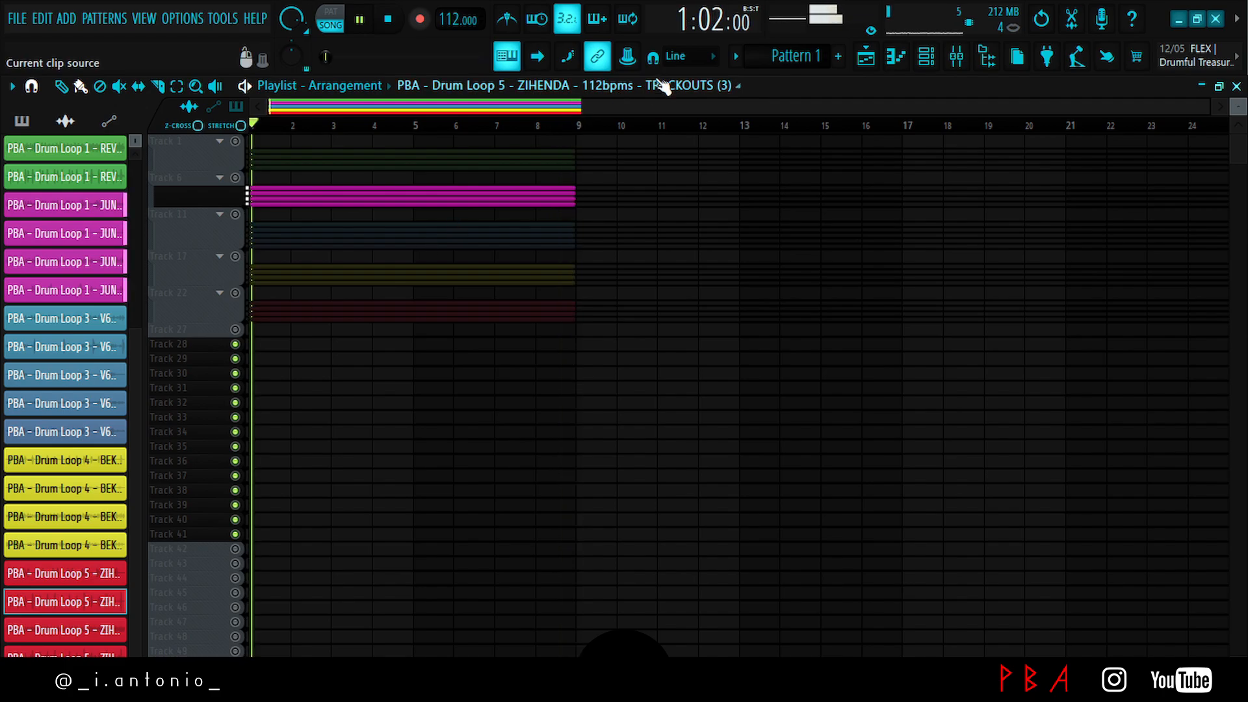
pyautogui.click(763, 54)
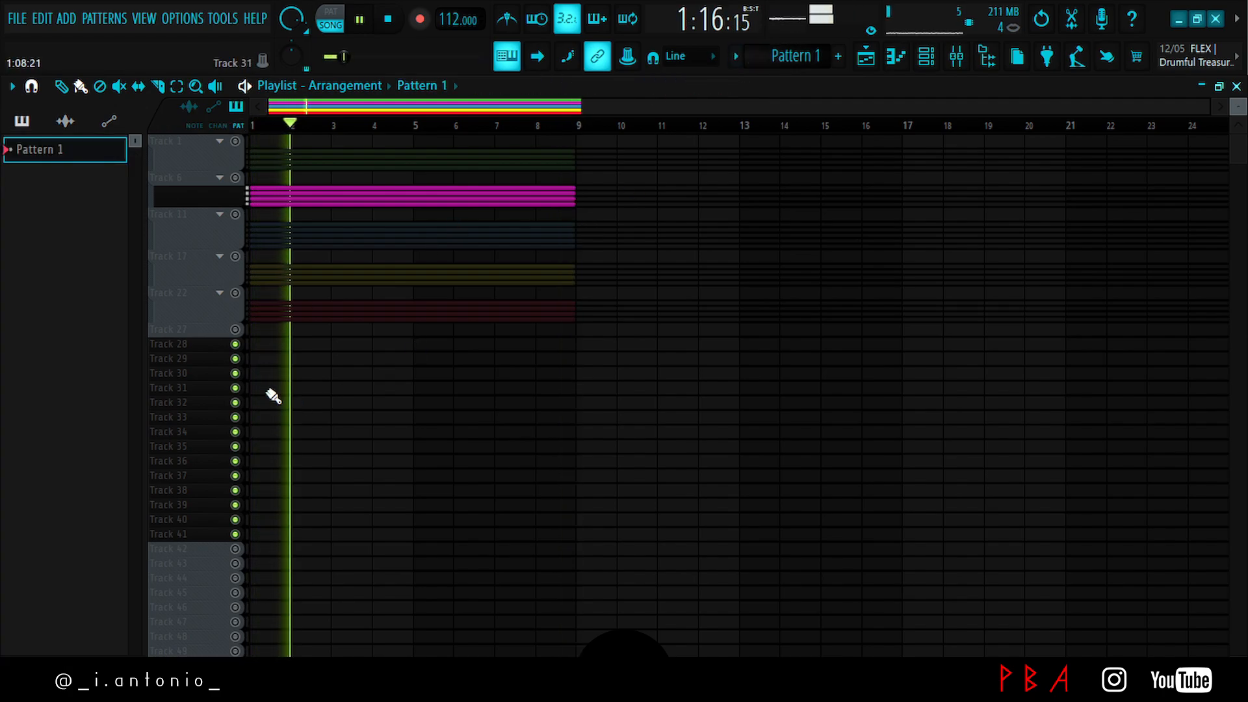
pyautogui.click(263, 359)
pyautogui.moveTo(286, 362); pyautogui.dragTo(572, 366)
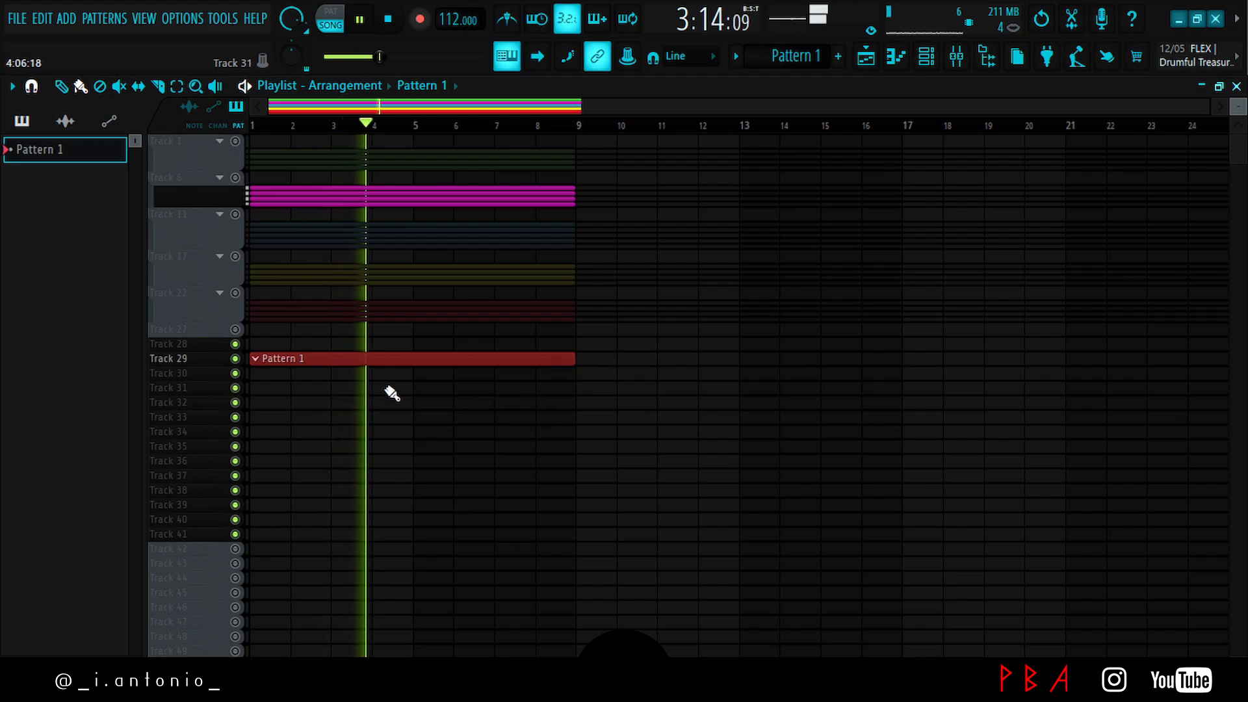
pyautogui.keyDown('ctrl'); pyautogui.click(572, 411); pyautogui.keyUp('ctrl')
# - Open the Channel rack filtered to the Unsorted channels and stop playback
pyautogui.click(927, 58)
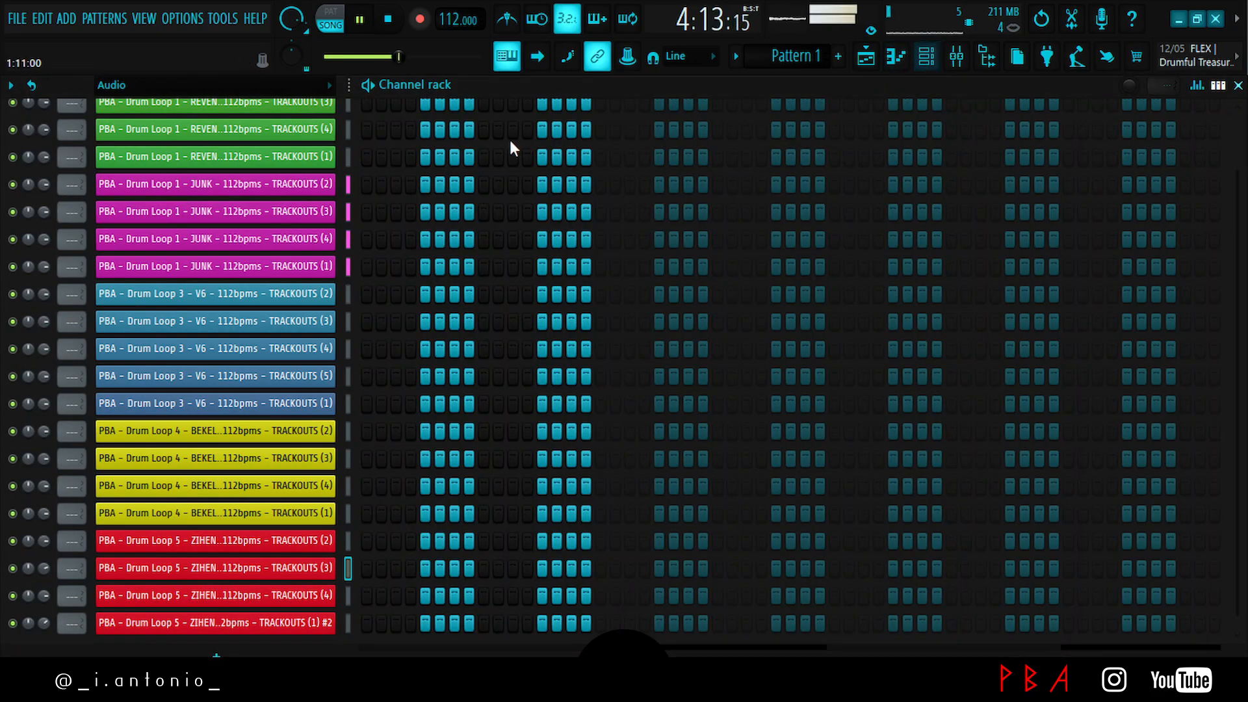
pyautogui.click(185, 89)
pyautogui.click(169, 147)
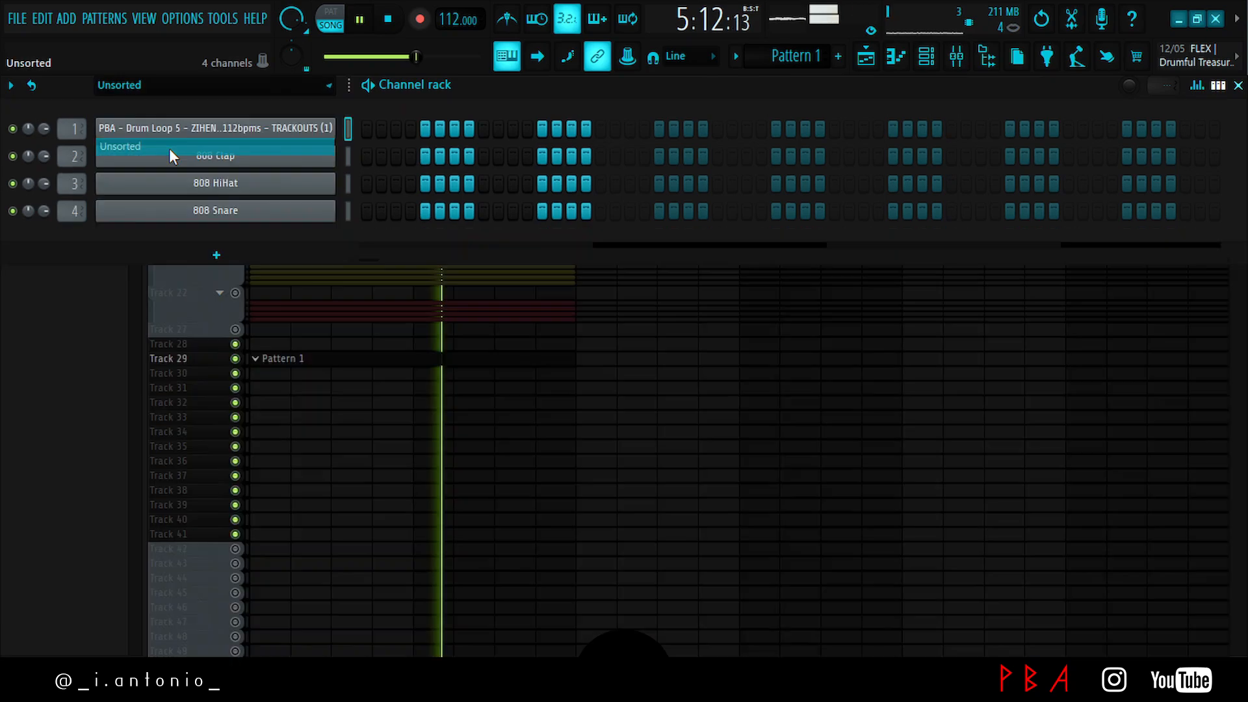
pyautogui.press('space')
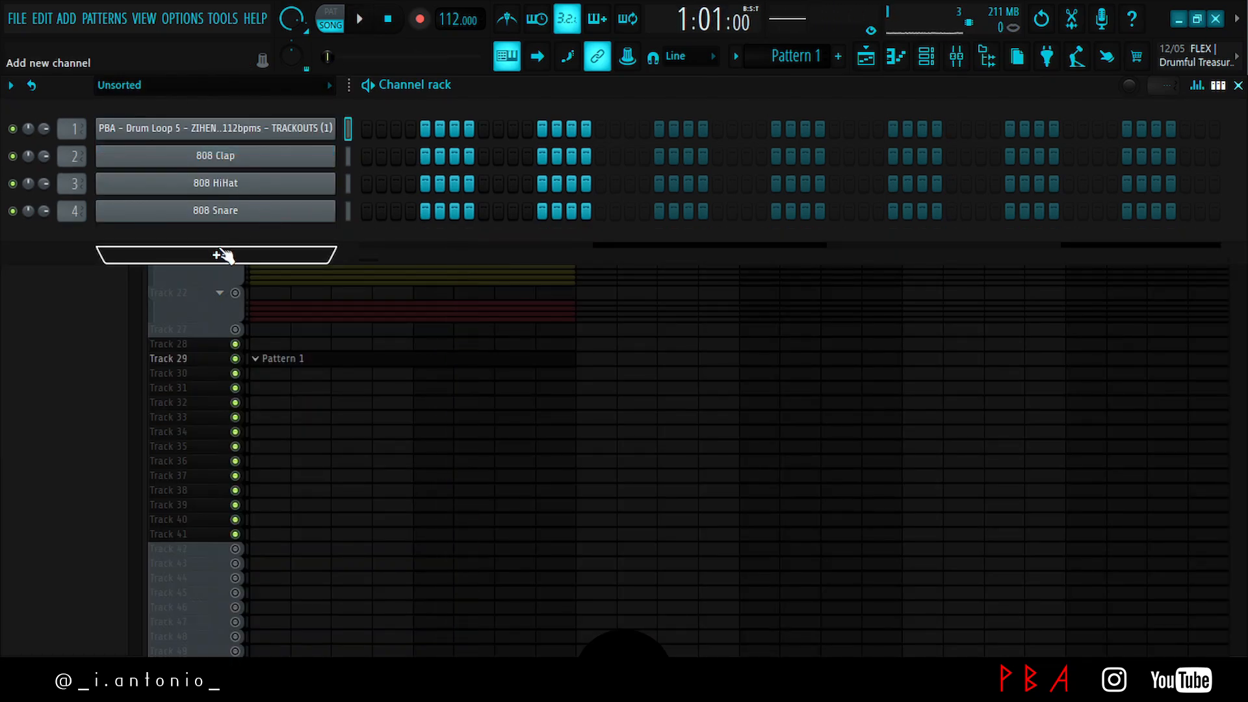
# - Add a Purity channel from Instrument - Synth V2, move its window clear of the Channel rack and start playback
pyautogui.click(221, 255)
pyautogui.moveTo(228, 352)
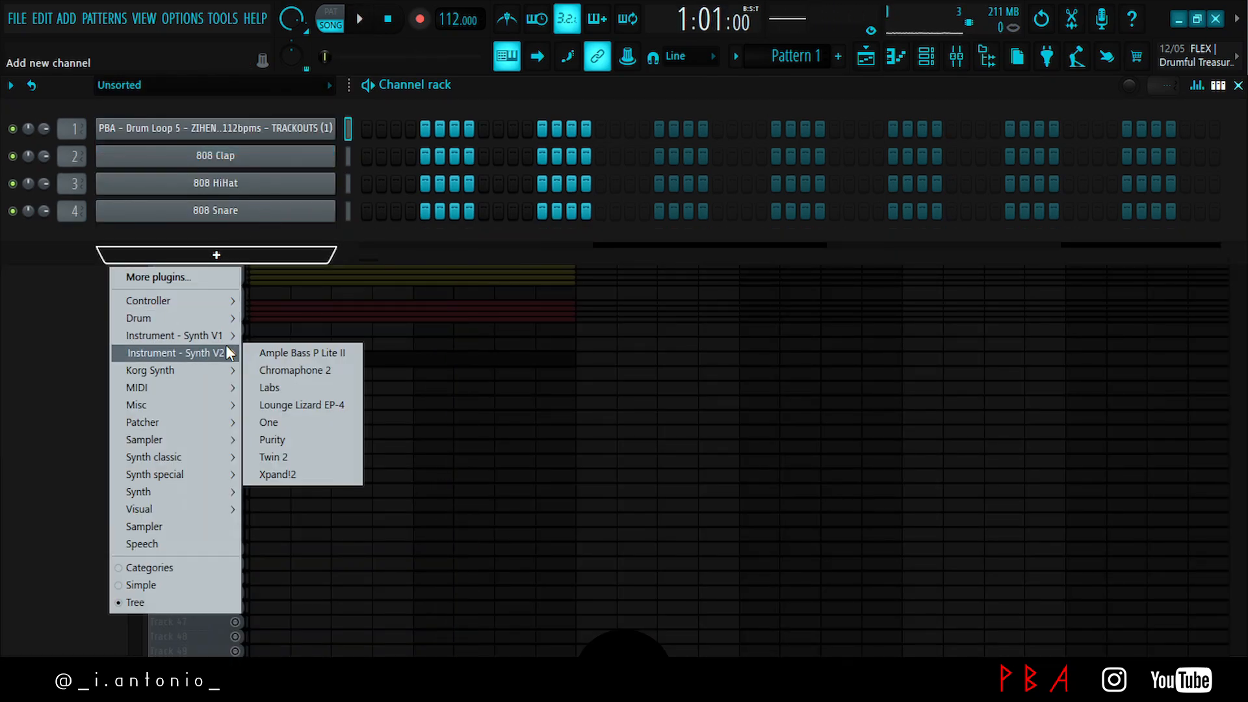
pyautogui.click(322, 436)
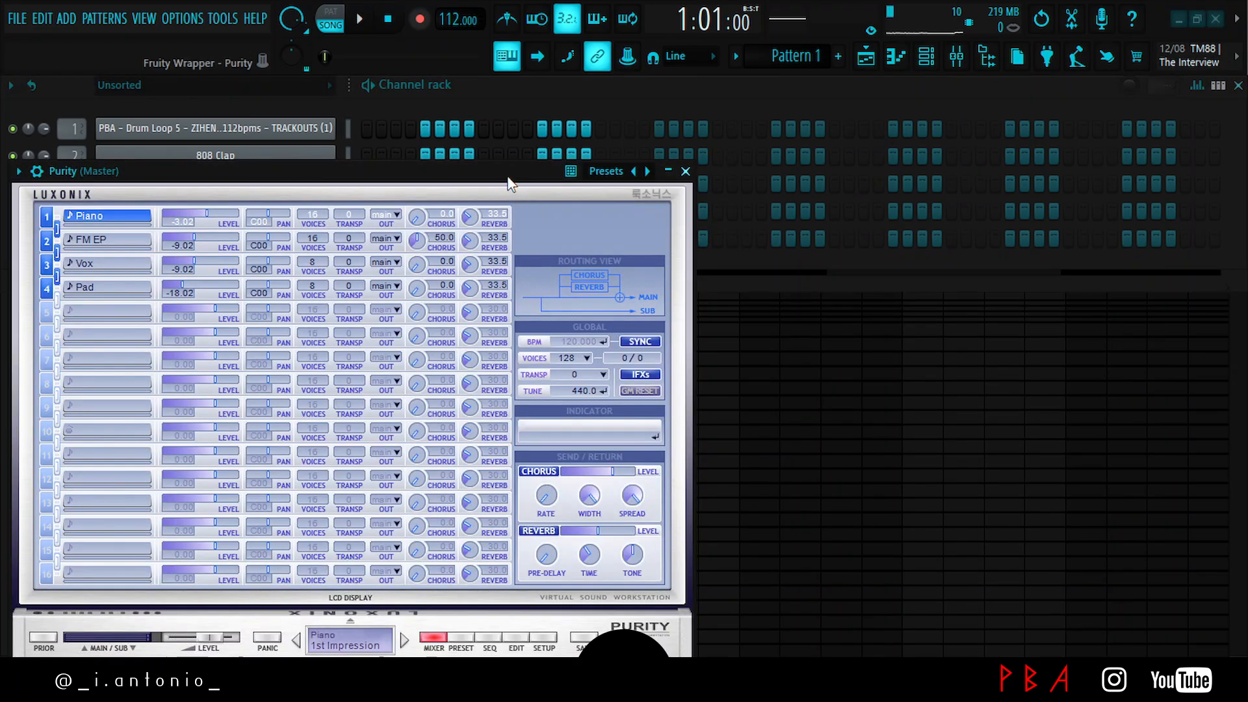
pyautogui.moveTo(508, 177); pyautogui.dragTo(771, 120)
pyautogui.press('space')
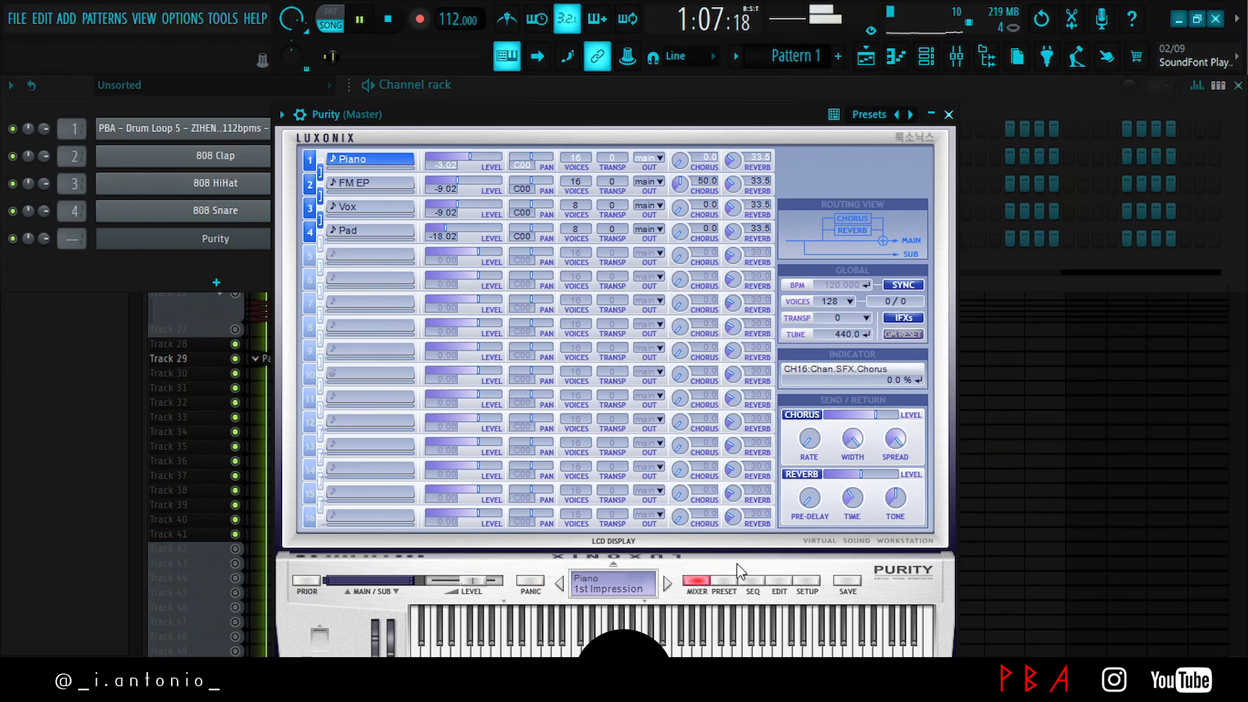
# - Try the Sugar sound from Purity's Slow Synth presets, then load the Sonar preset
pyautogui.click(729, 587)
pyautogui.click(876, 376)
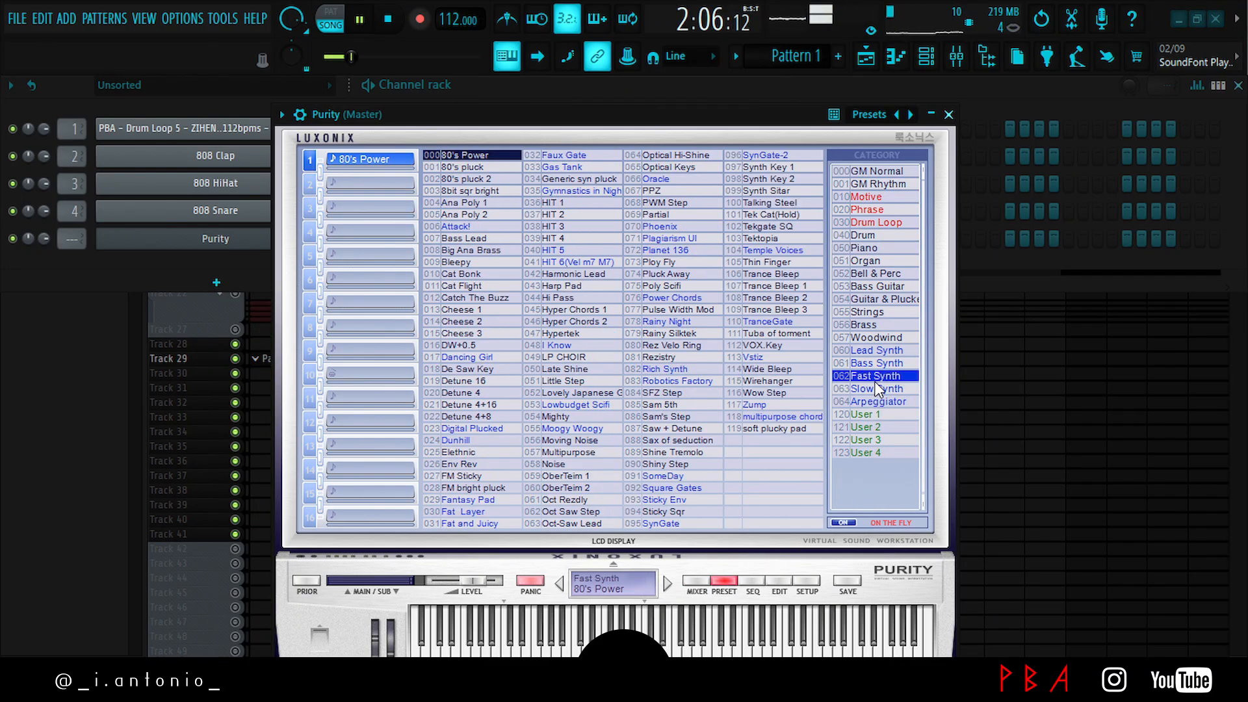
pyautogui.click(877, 389)
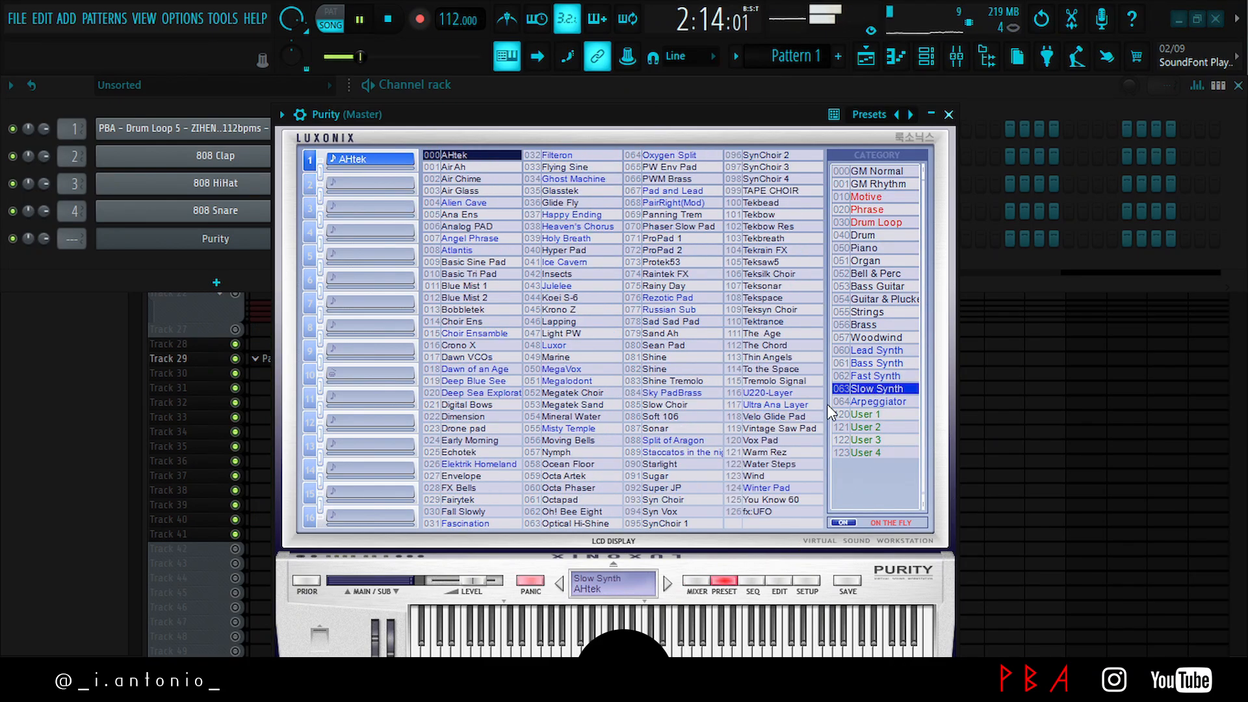
pyautogui.click(666, 477)
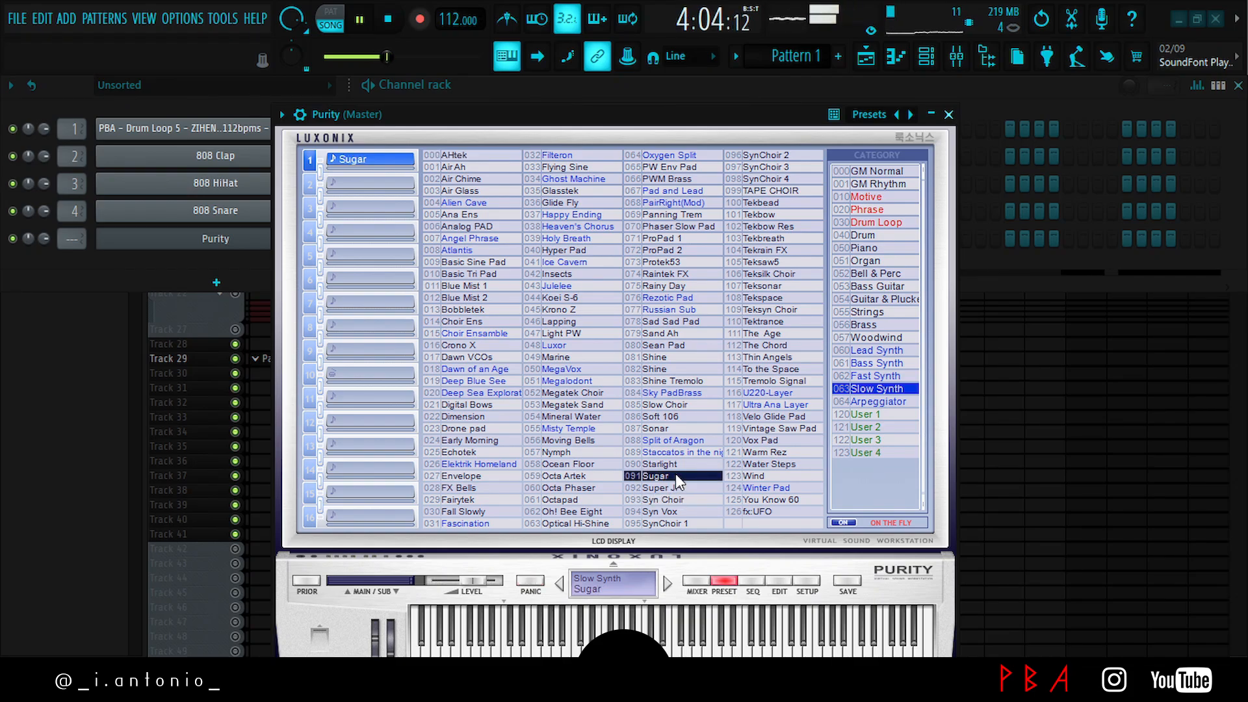
pyautogui.click(656, 429)
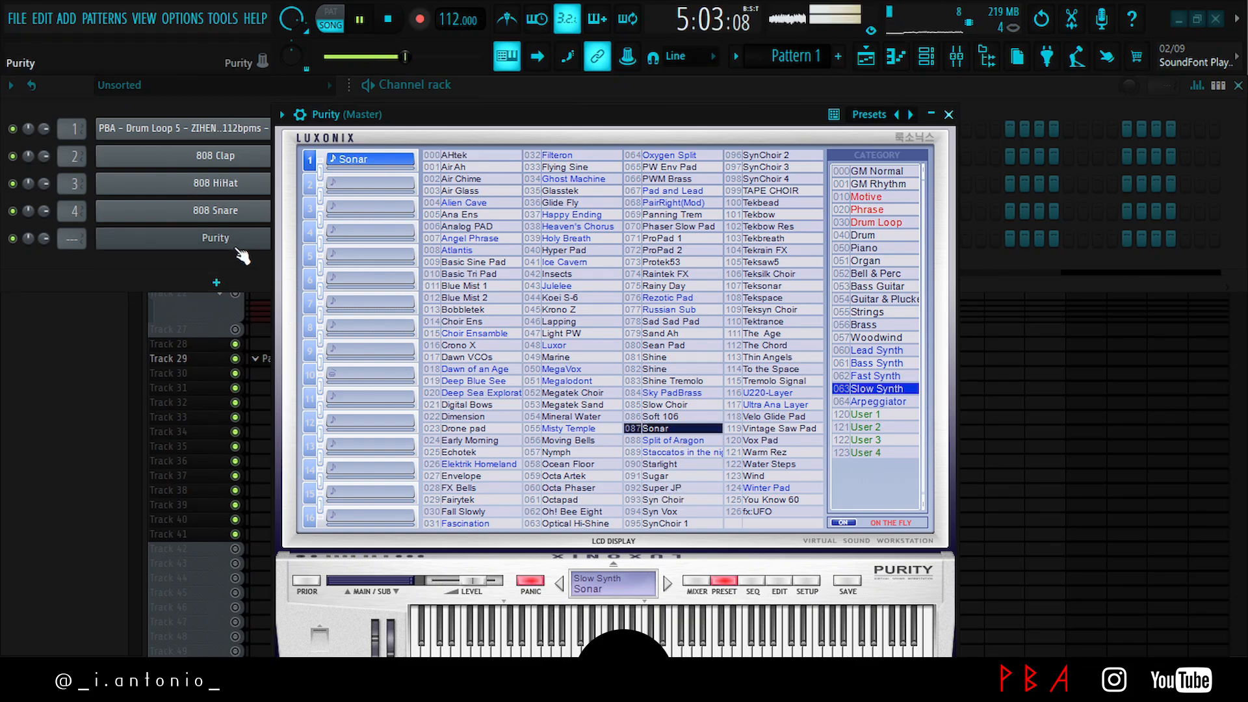
# - Open the Purity channel in the Piano roll and stop playback
pyautogui.click(244, 242)
pyautogui.rightClick(280, 238)
pyautogui.click(393, 241)
pyautogui.press('space')
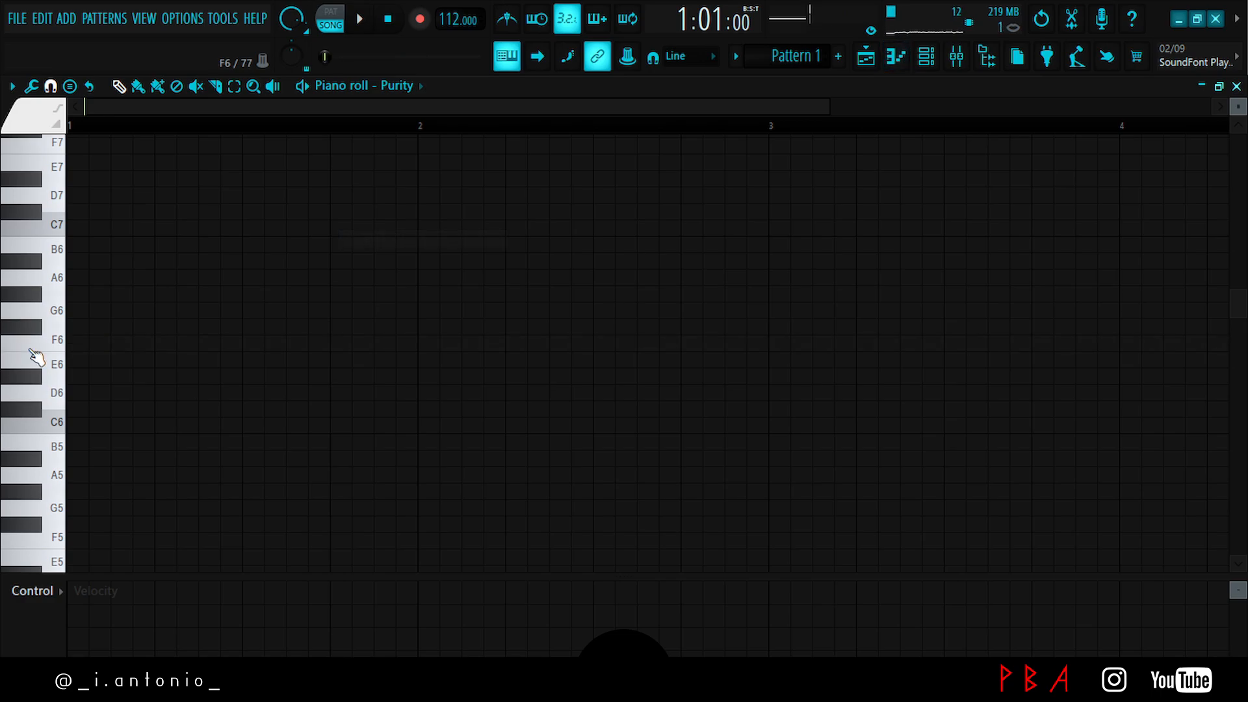
# - Draw an A4 note spanning bars 1 to 4, remove the stray A#4 note at bar 5 and start playback
pyautogui.scroll(-4, 60, 408)
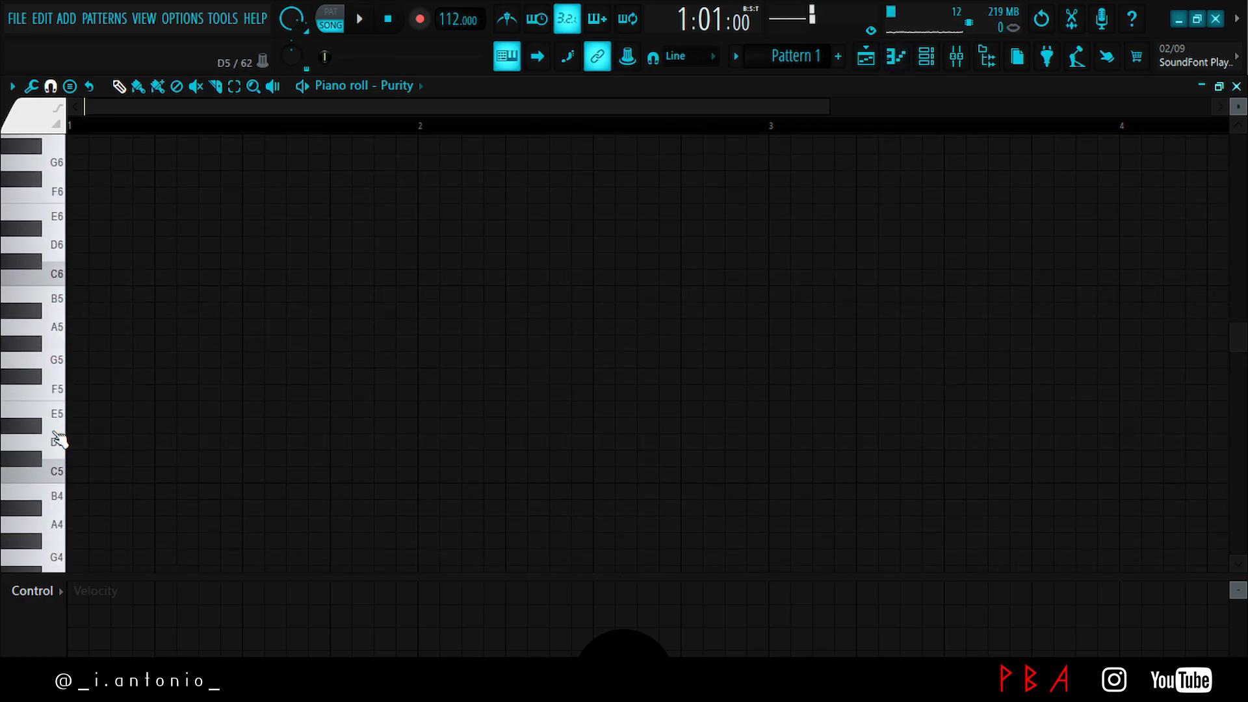
pyautogui.scroll(-2, 53, 513)
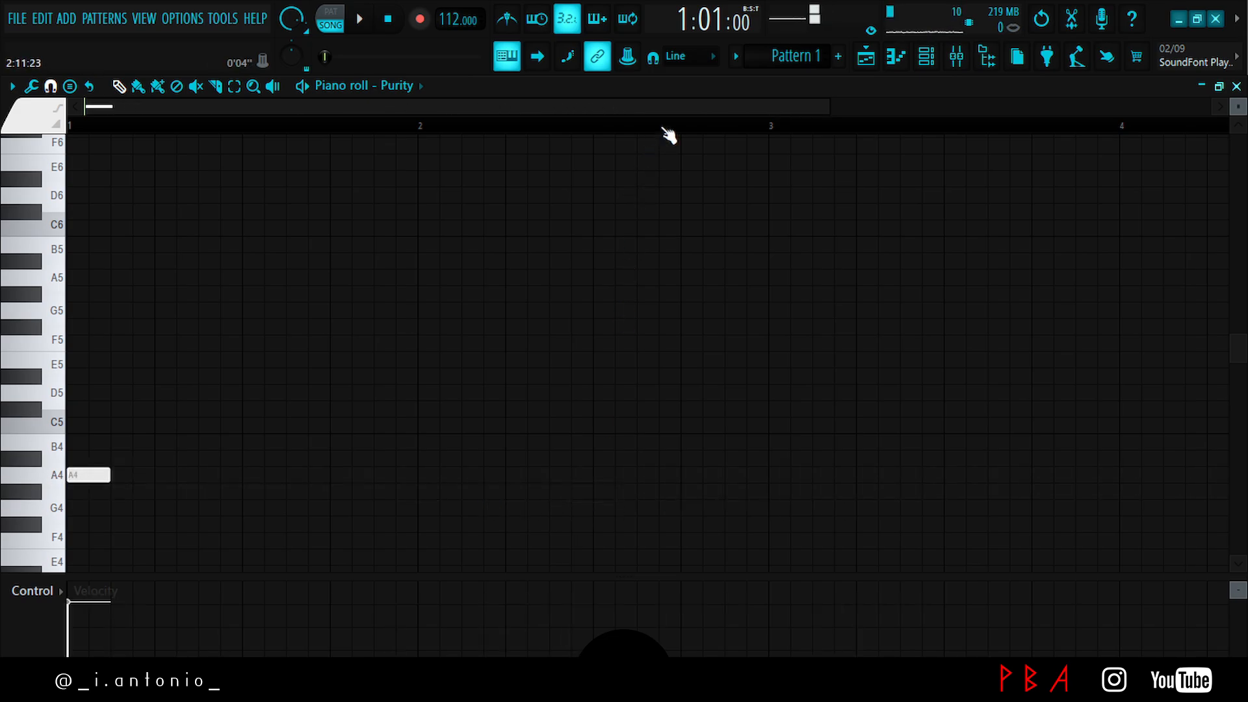
pyautogui.scroll(-2, 669, 134)
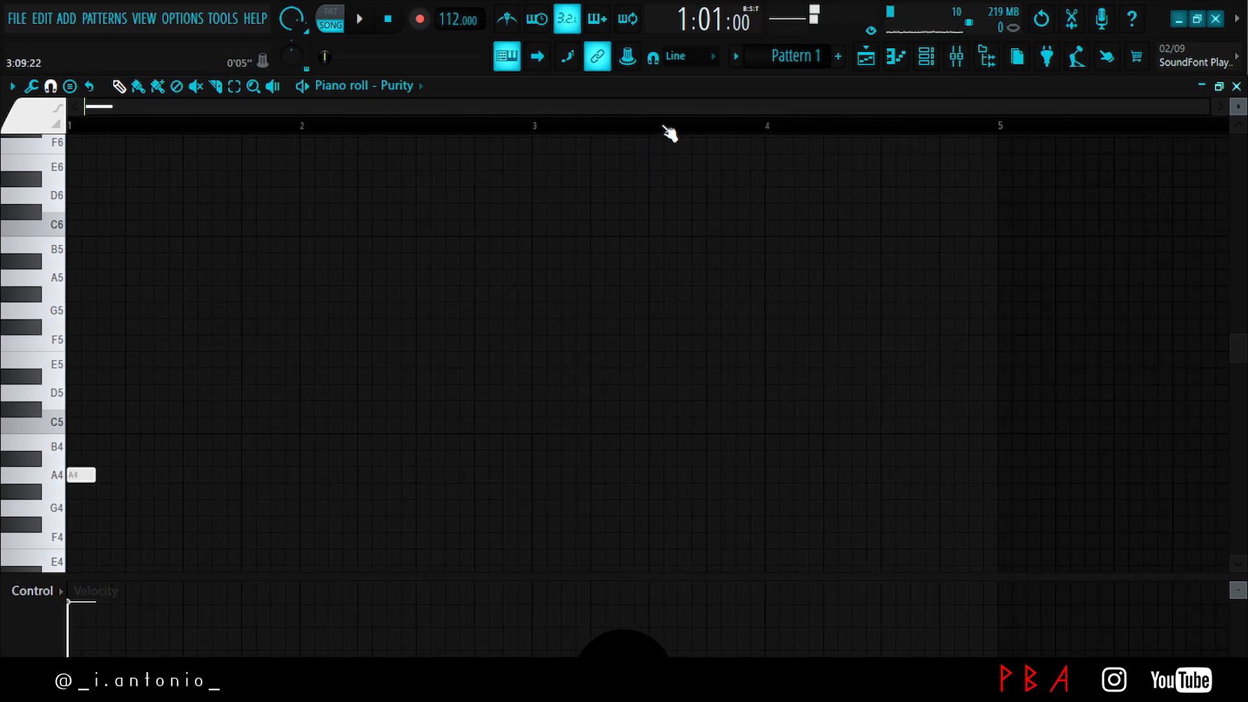
pyautogui.click(1000, 460)
pyautogui.hotkey('ctrl', 'l')
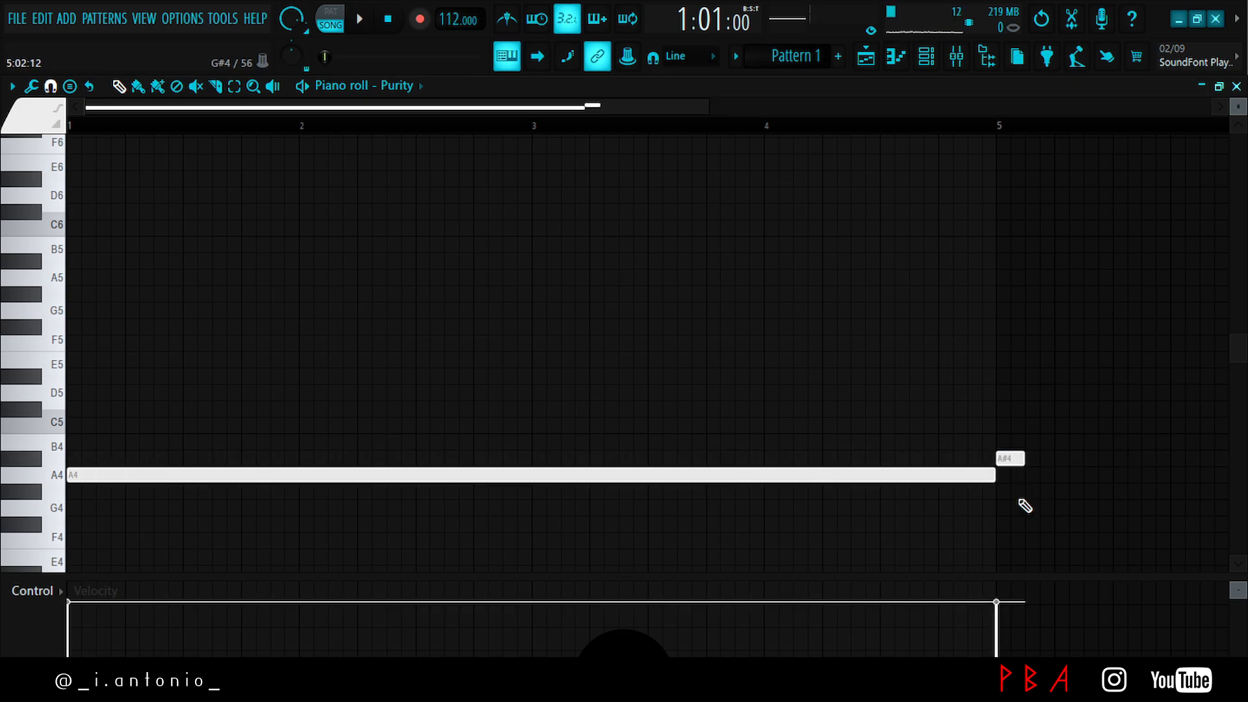
pyautogui.press('space')
pyautogui.rightClick(1008, 460)
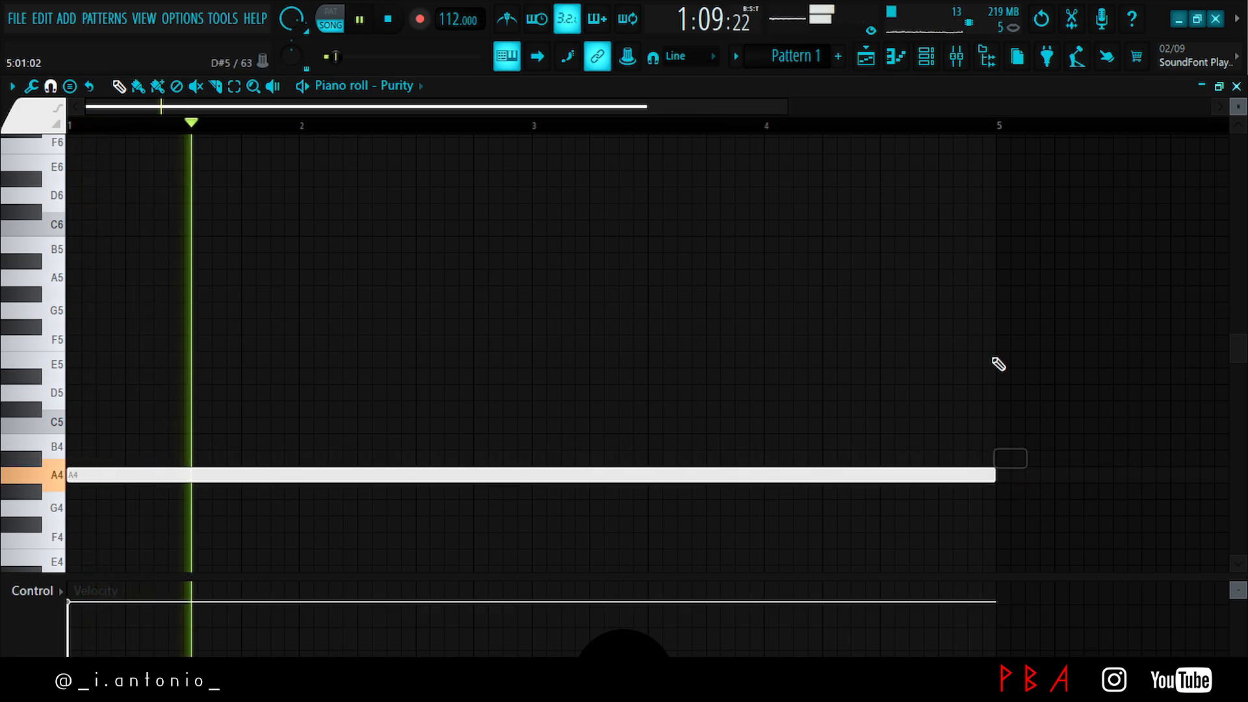
# - Stop playback, move the four-bar note up to C5 in the Piano roll and play it back
pyautogui.click(929, 63)
pyautogui.press('space')
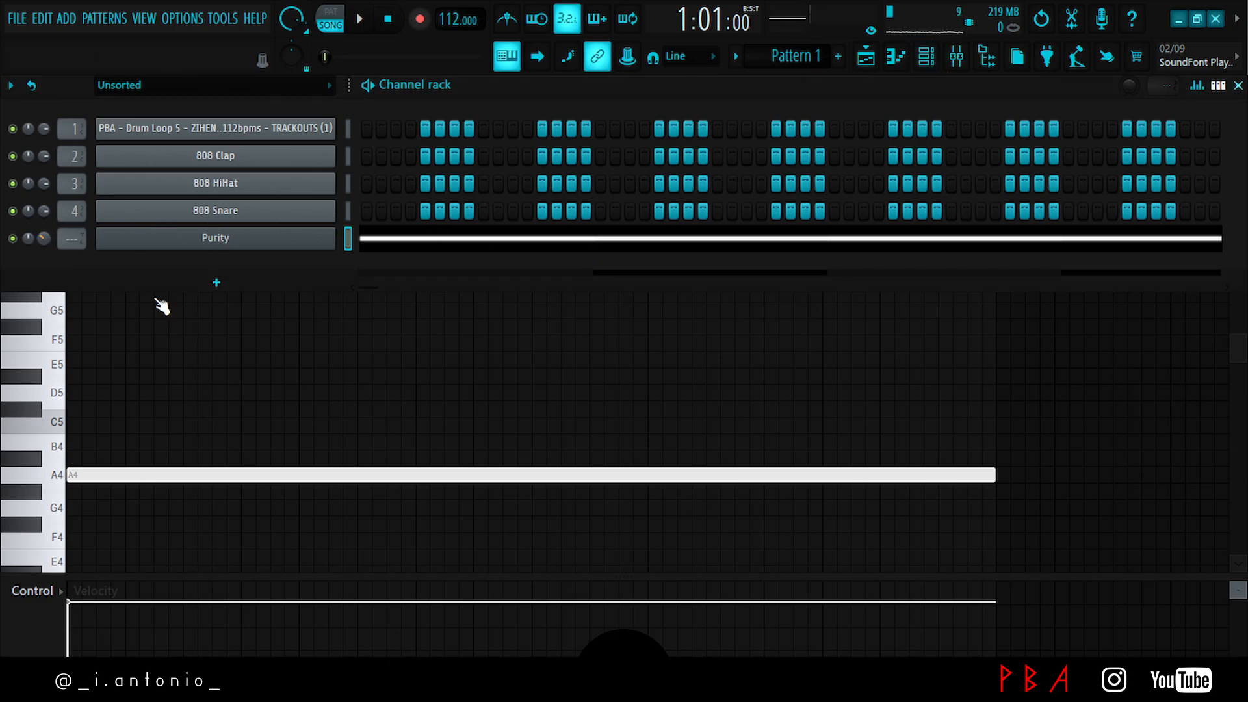
pyautogui.click(161, 306)
pyautogui.moveTo(58, 452); pyautogui.dragTo(55, 421)
pyautogui.moveTo(95, 474); pyautogui.dragTo(70, 420)
pyautogui.press('space')
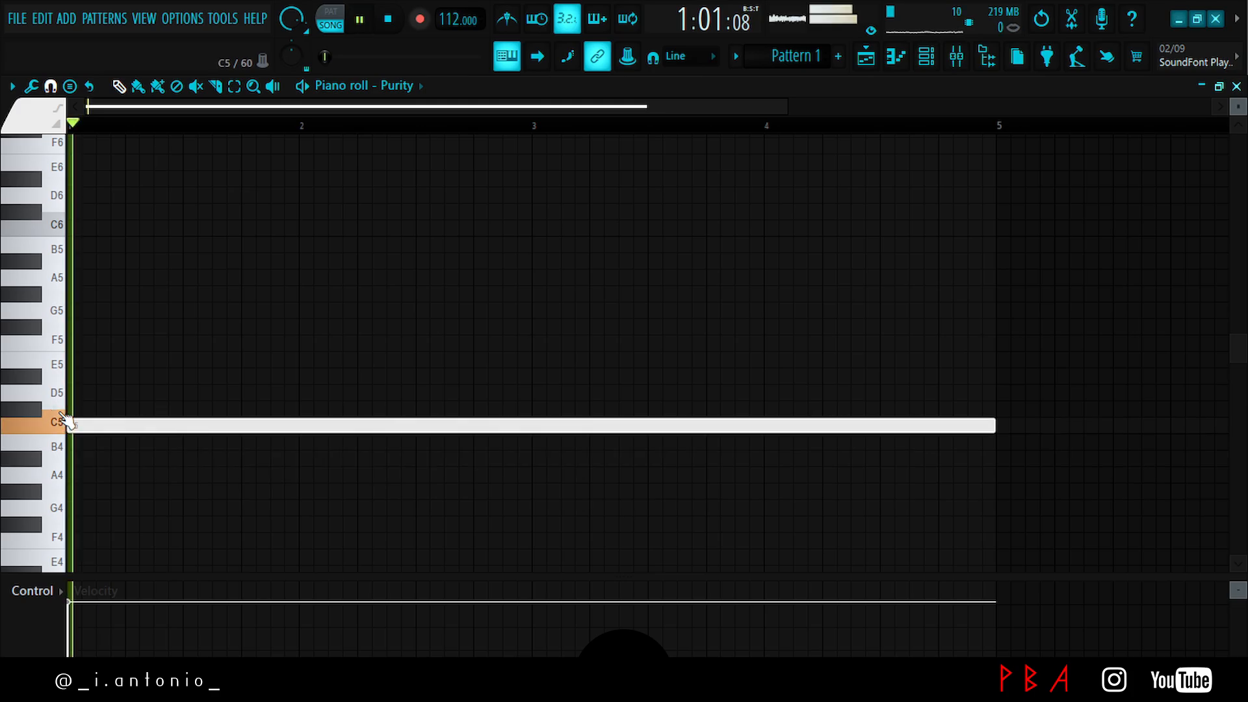
# - Add a matching four-bar C4 note an octave below the C5 note and deselect the notes
pyautogui.hotkey('ctrl', 'a')
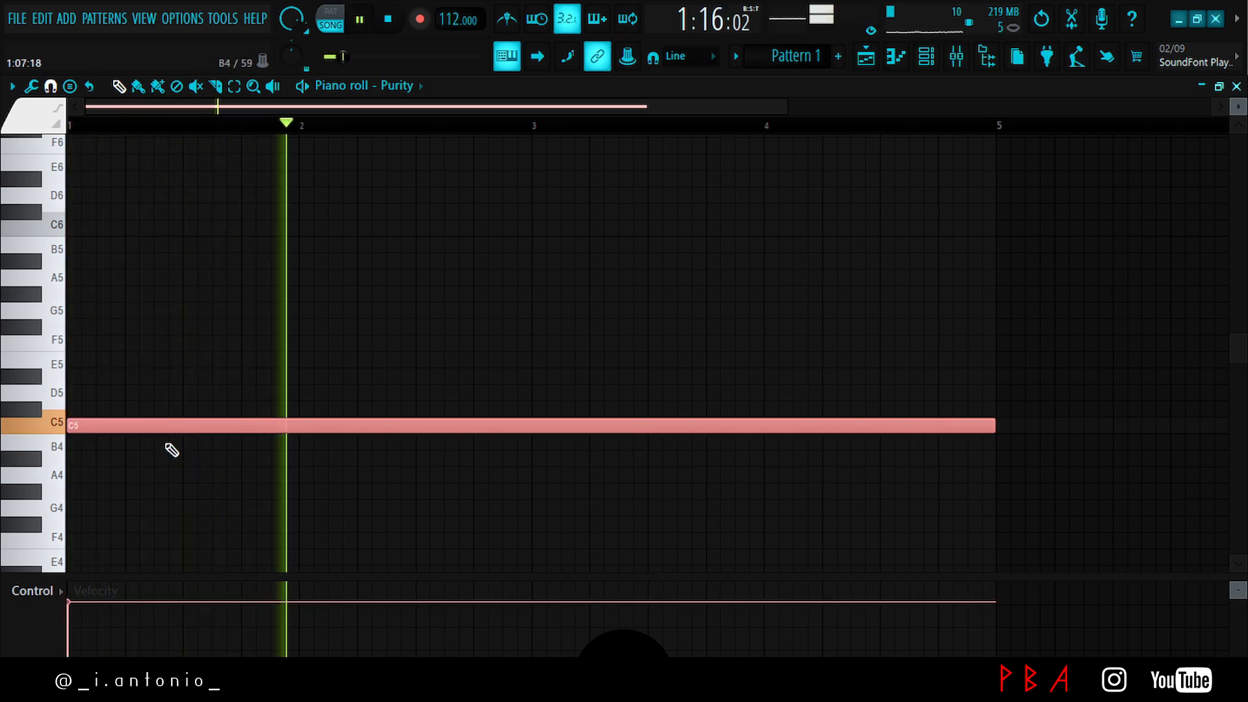
pyautogui.hotkey('ctrl', 'd')
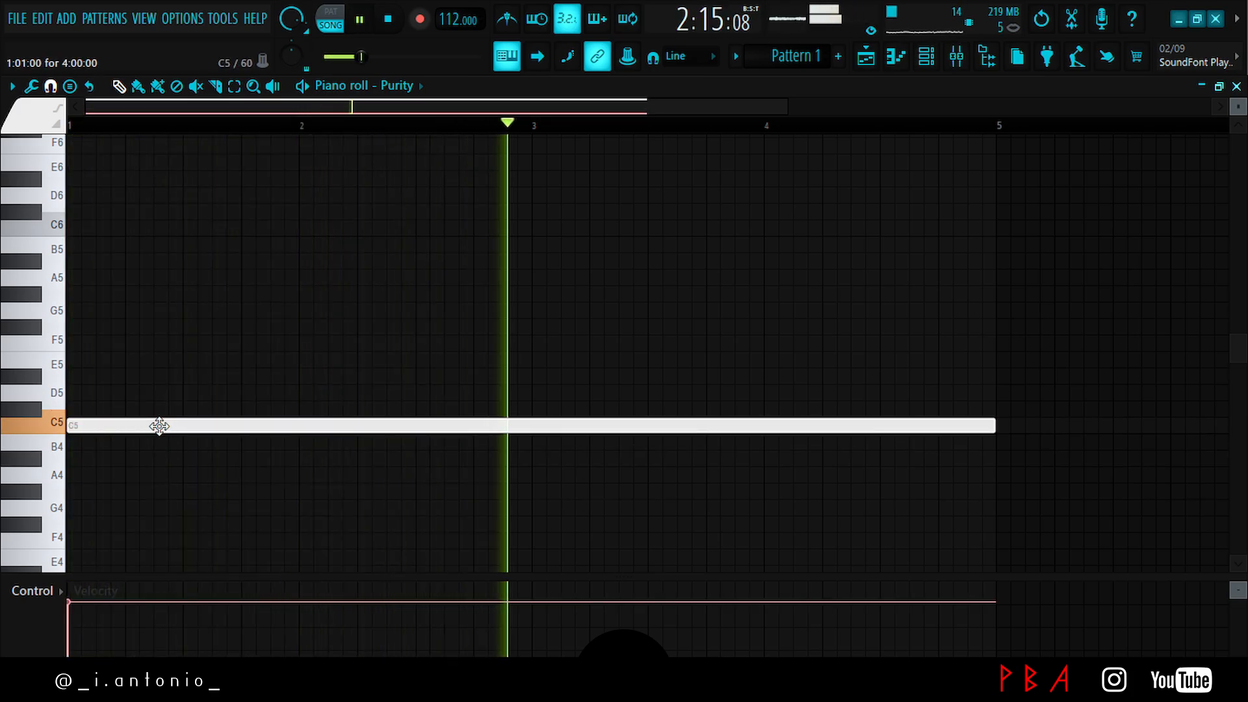
pyautogui.scroll(-5, 457, 217)
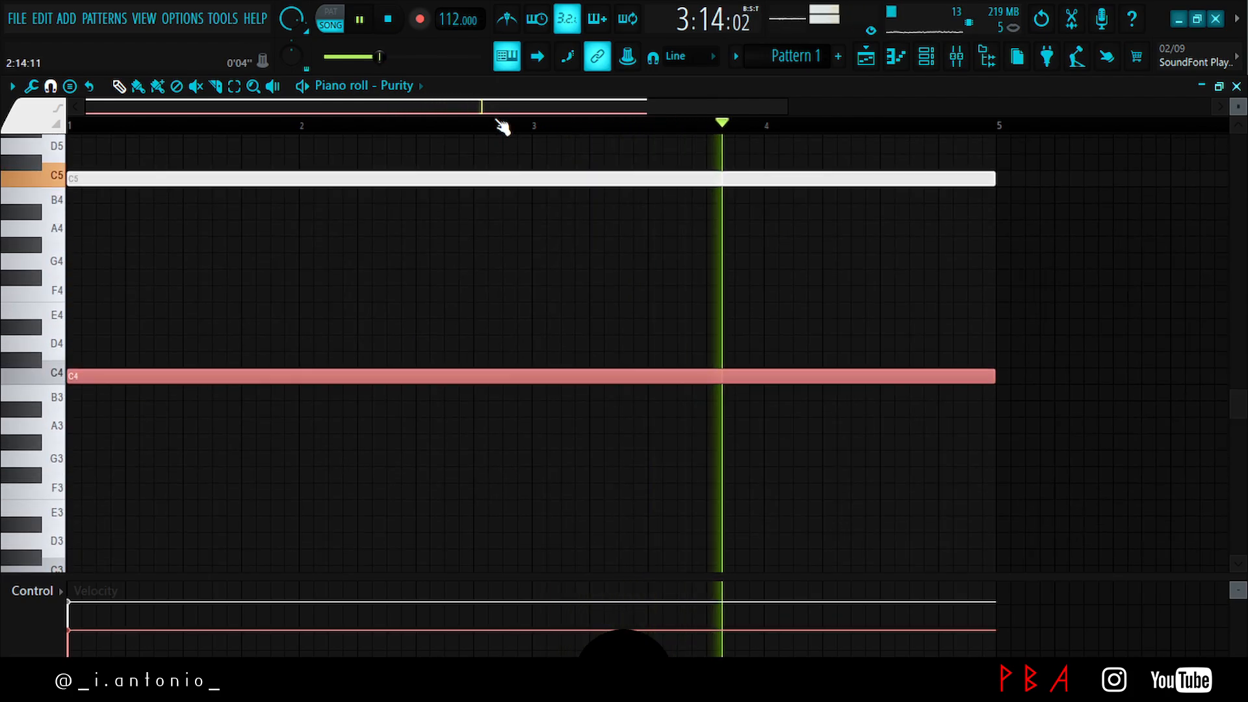
pyautogui.scroll(-2, 500, 122)
pyautogui.scroll(1, 465, 244)
pyautogui.scroll(4, 465, 245)
pyautogui.hotkey('ctrl', 'd')
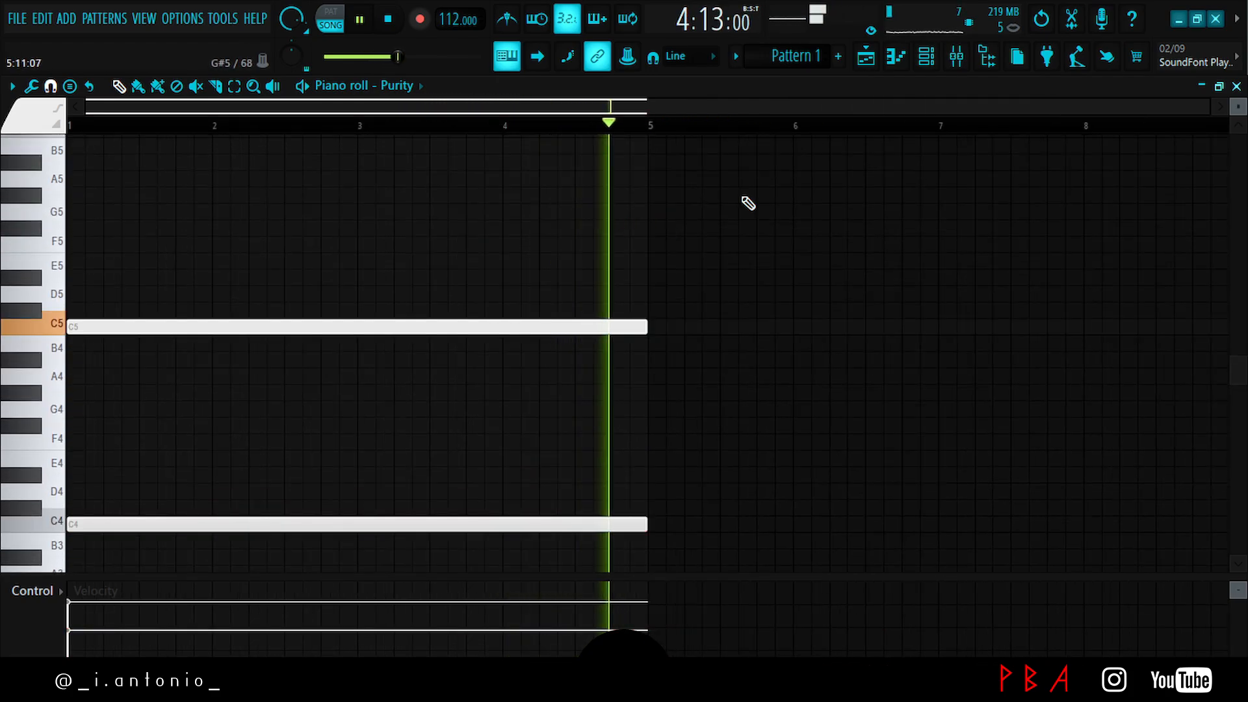
# - Duplicate the C5 and C4 notes into bars 5 to 8 and close the Piano roll
pyautogui.click(1237, 86)
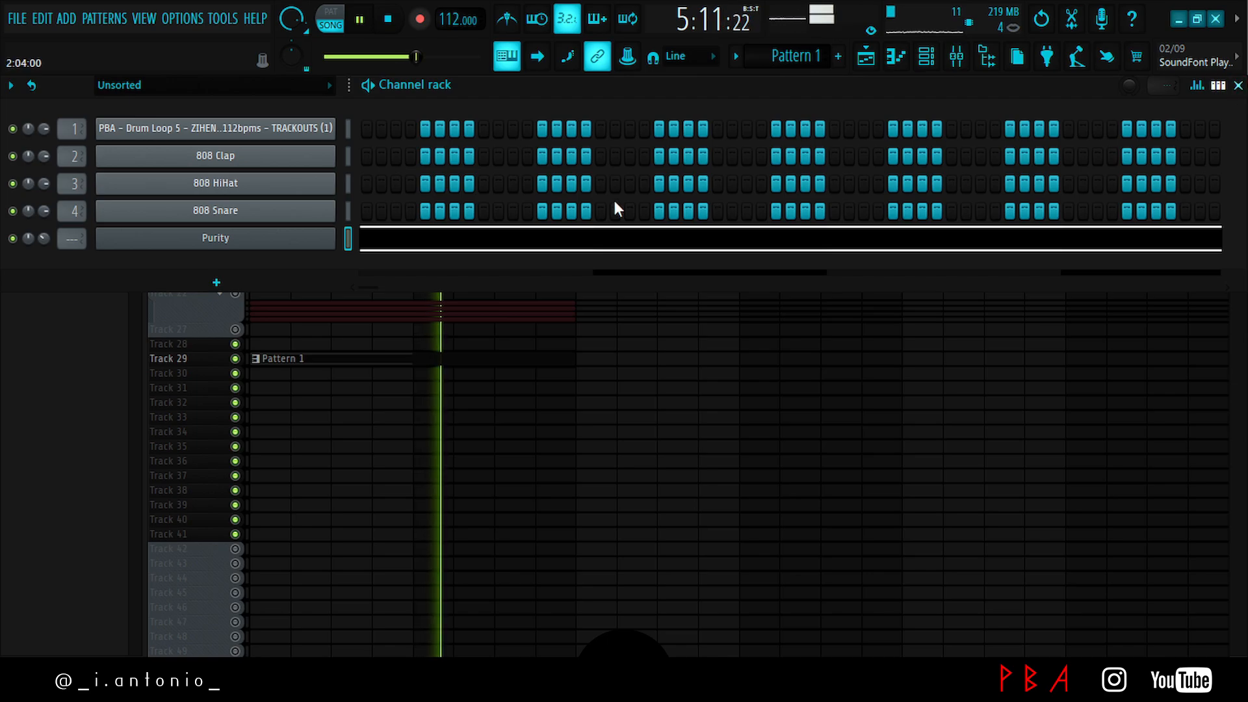
pyautogui.click(589, 245)
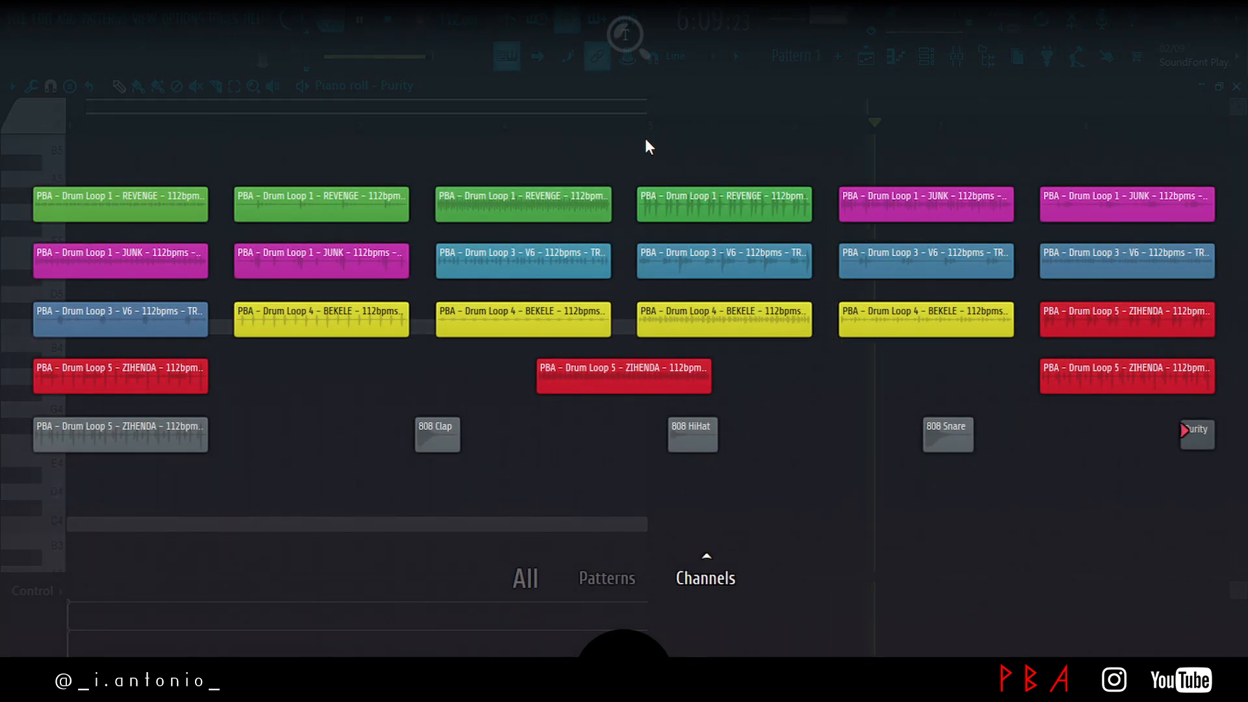
pyautogui.hotkey('ctrl', 'b')
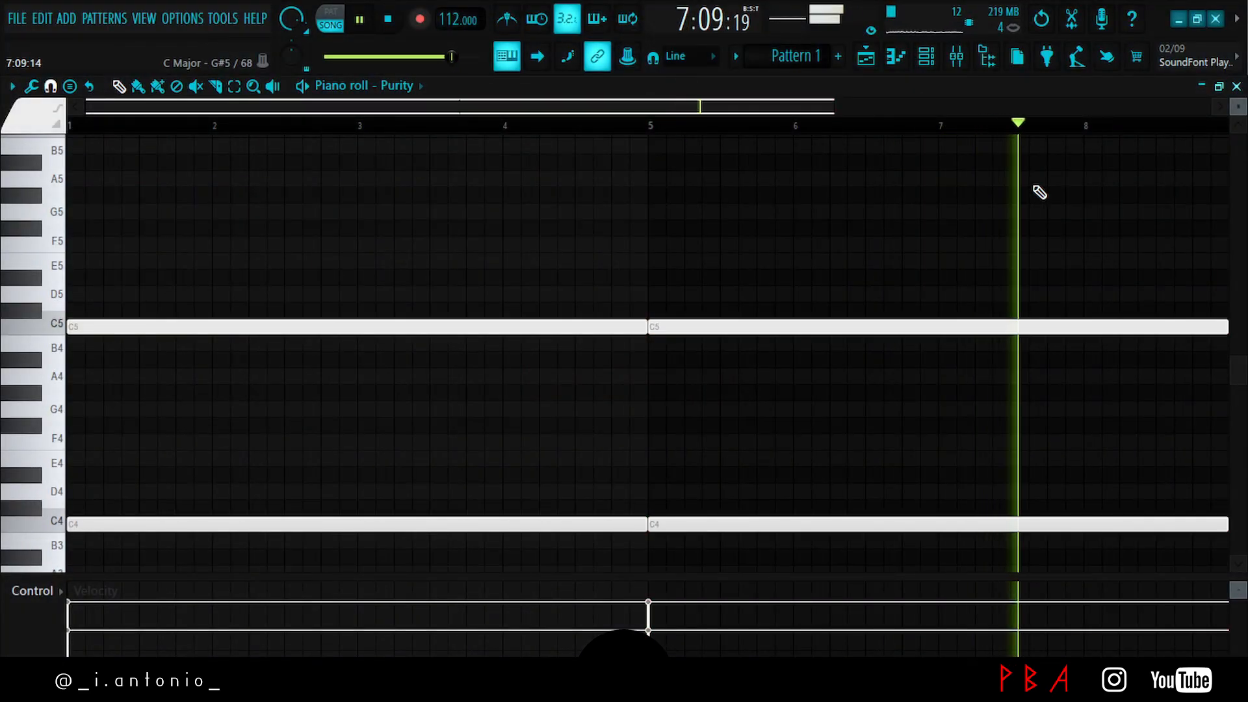
pyautogui.click(1240, 90)
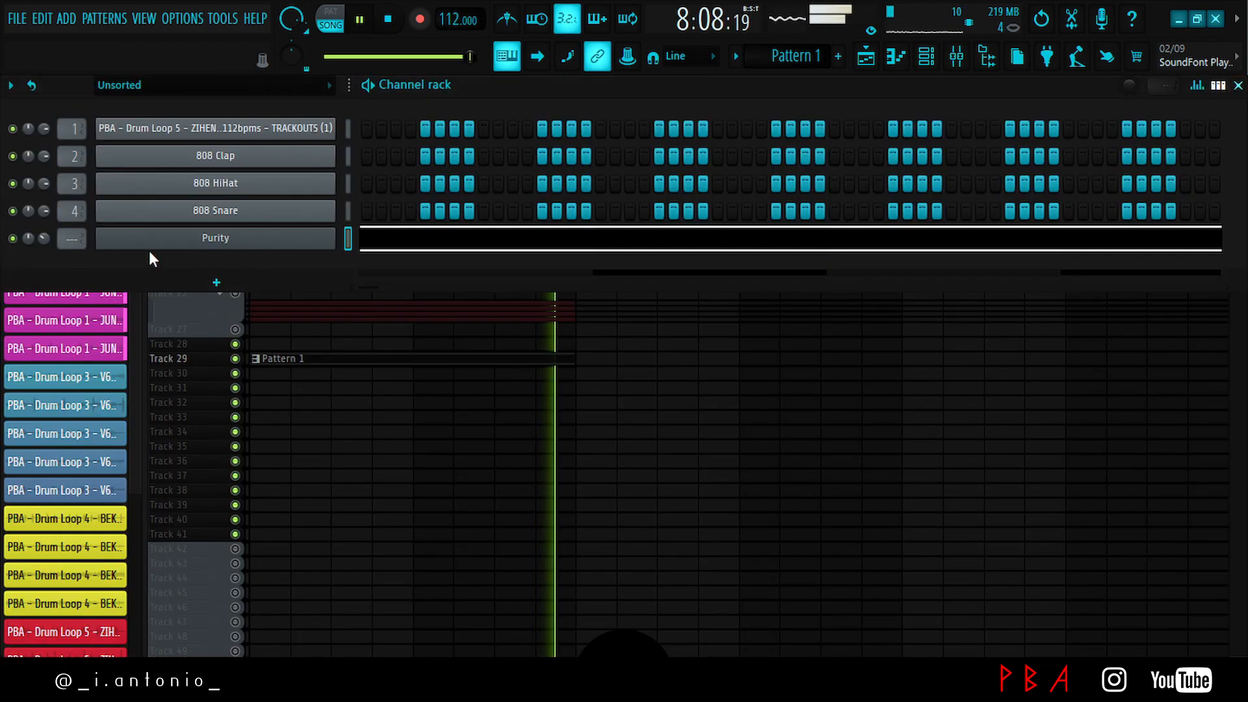
# - Add a Fruity DX10 channel, load the [PBA] Custom 12 - GMP preset and close the plugin window
pyautogui.click(241, 280)
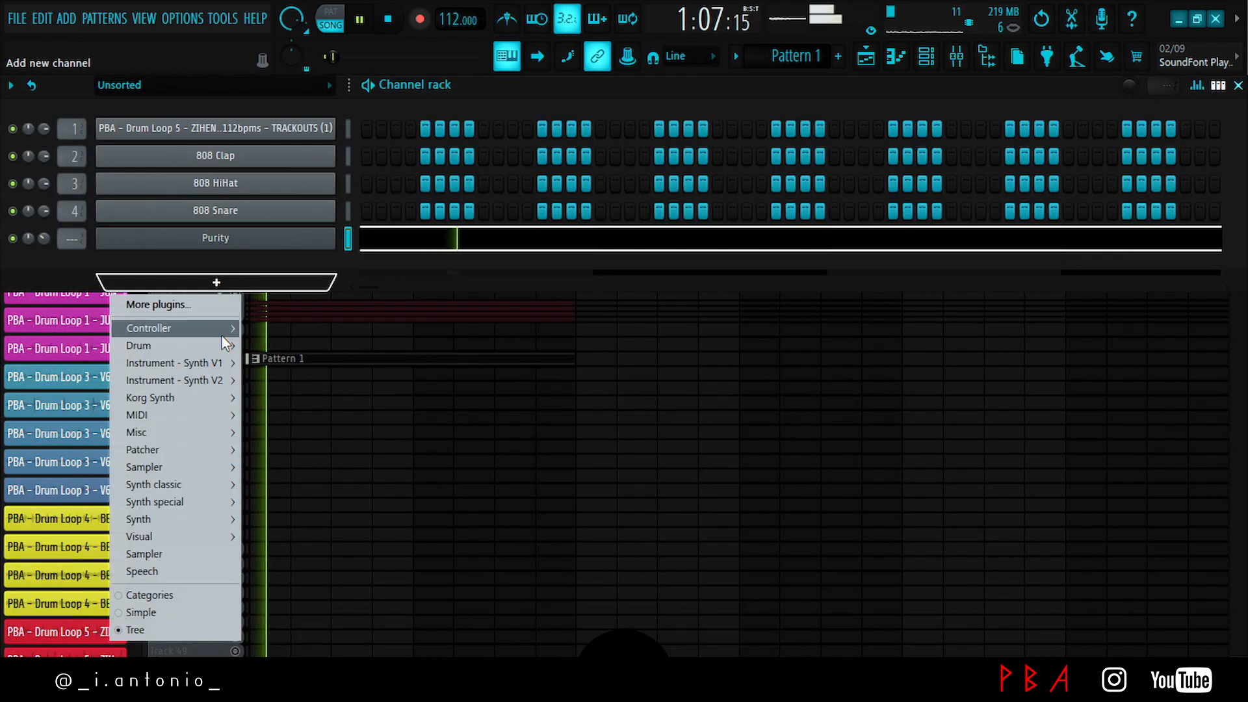
pyautogui.moveTo(210, 484)
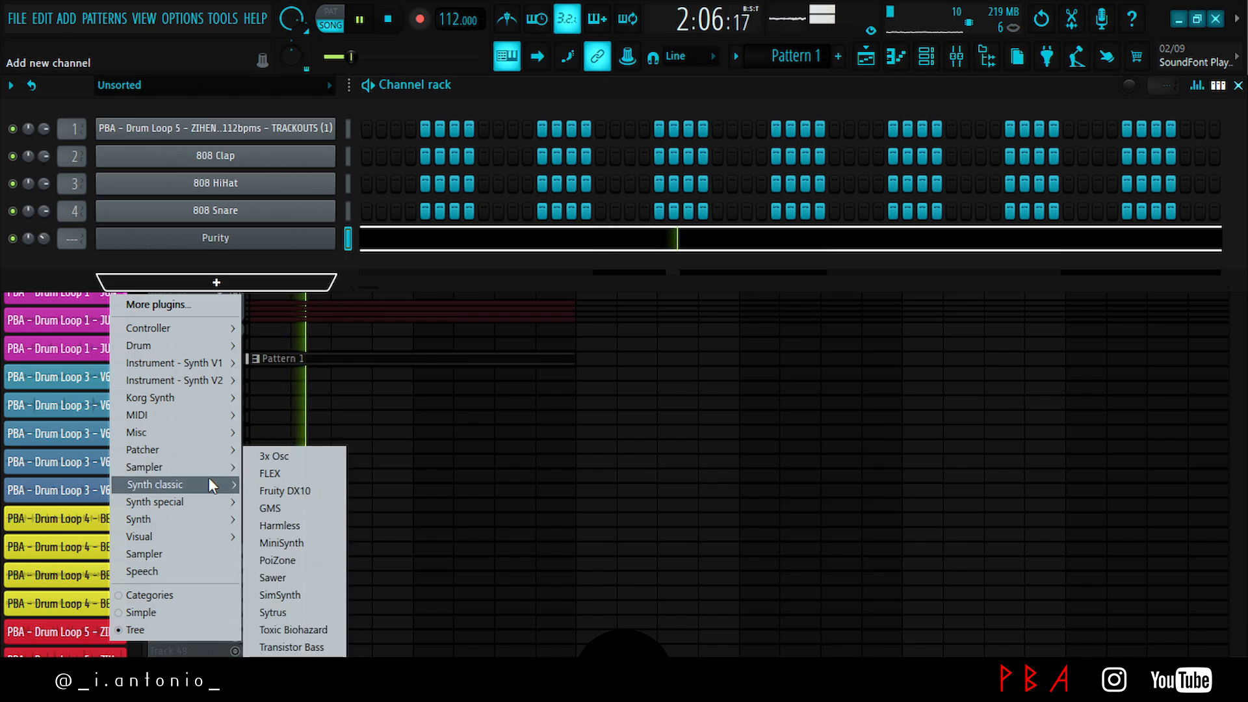
pyautogui.click(285, 491)
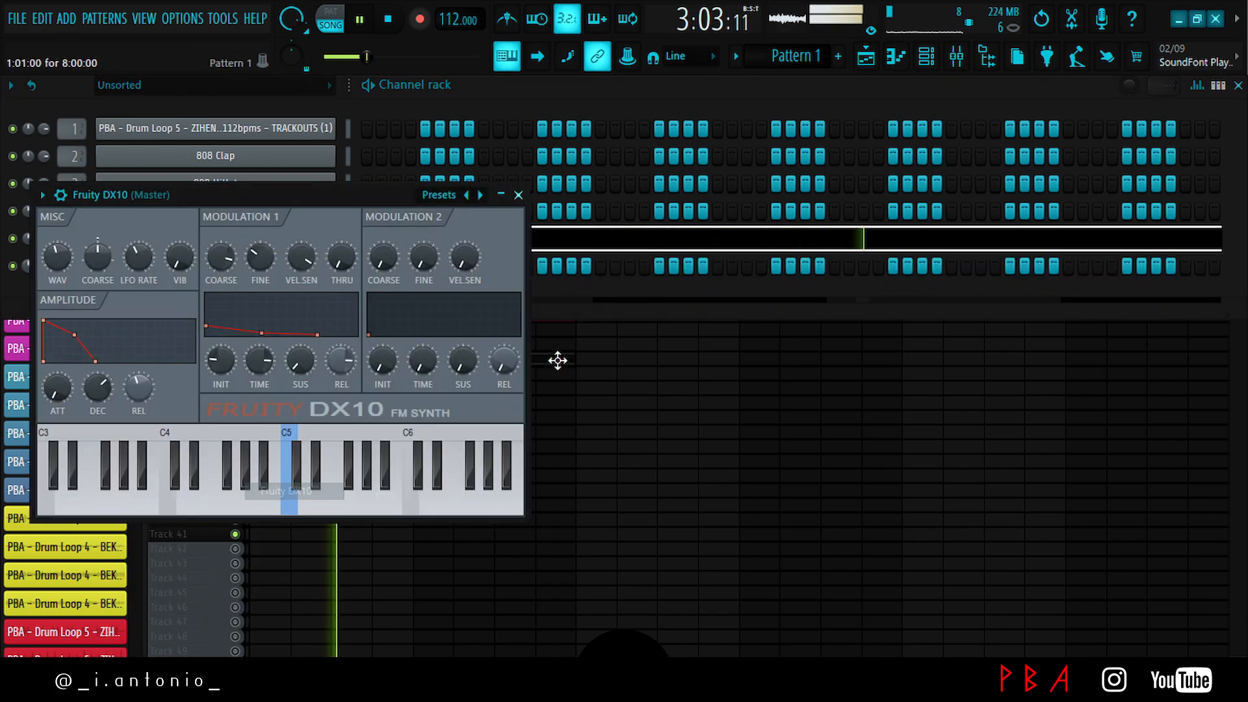
pyautogui.click(439, 194)
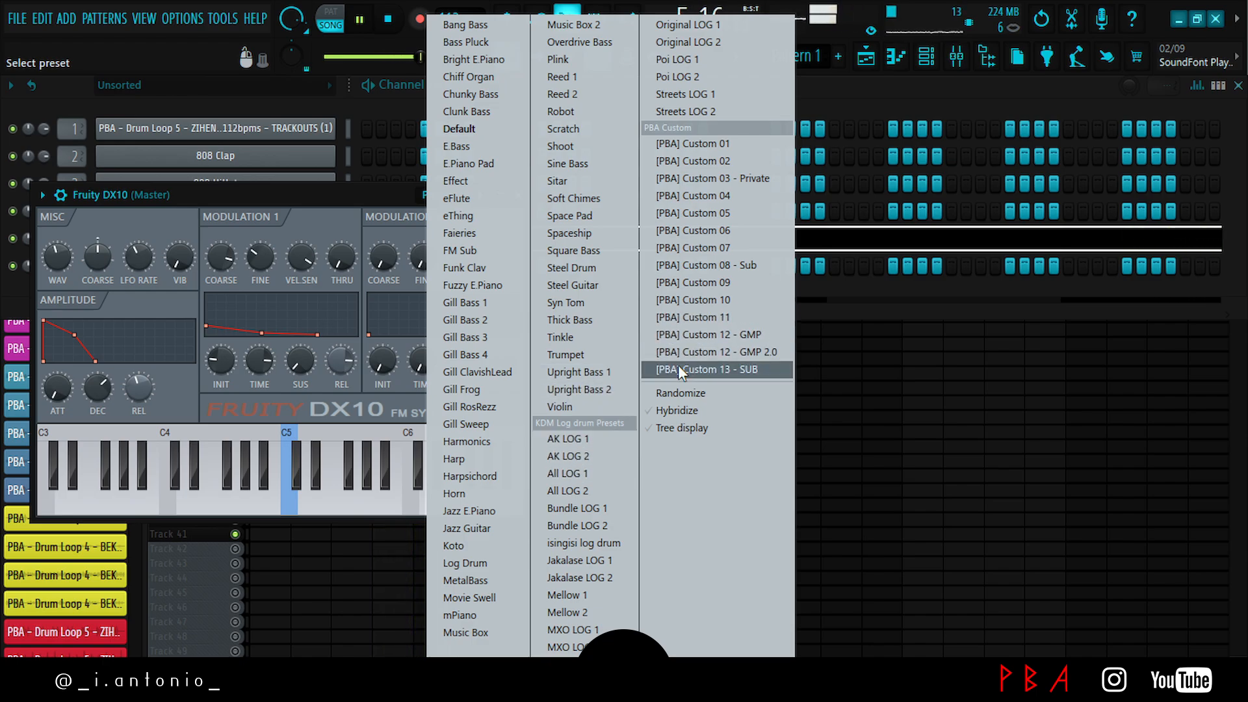
pyautogui.click(712, 334)
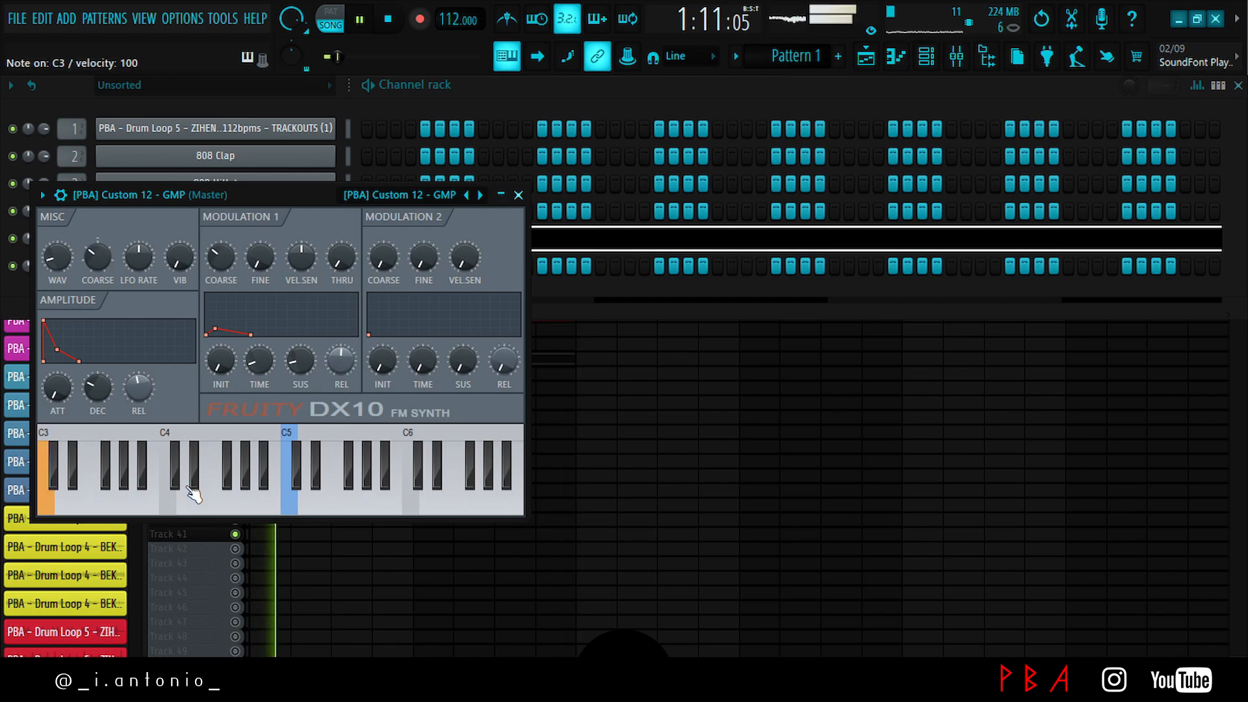
pyautogui.click(518, 195)
# - Show the Channel rack filtered to the Audio channels
pyautogui.rightClick(332, 330)
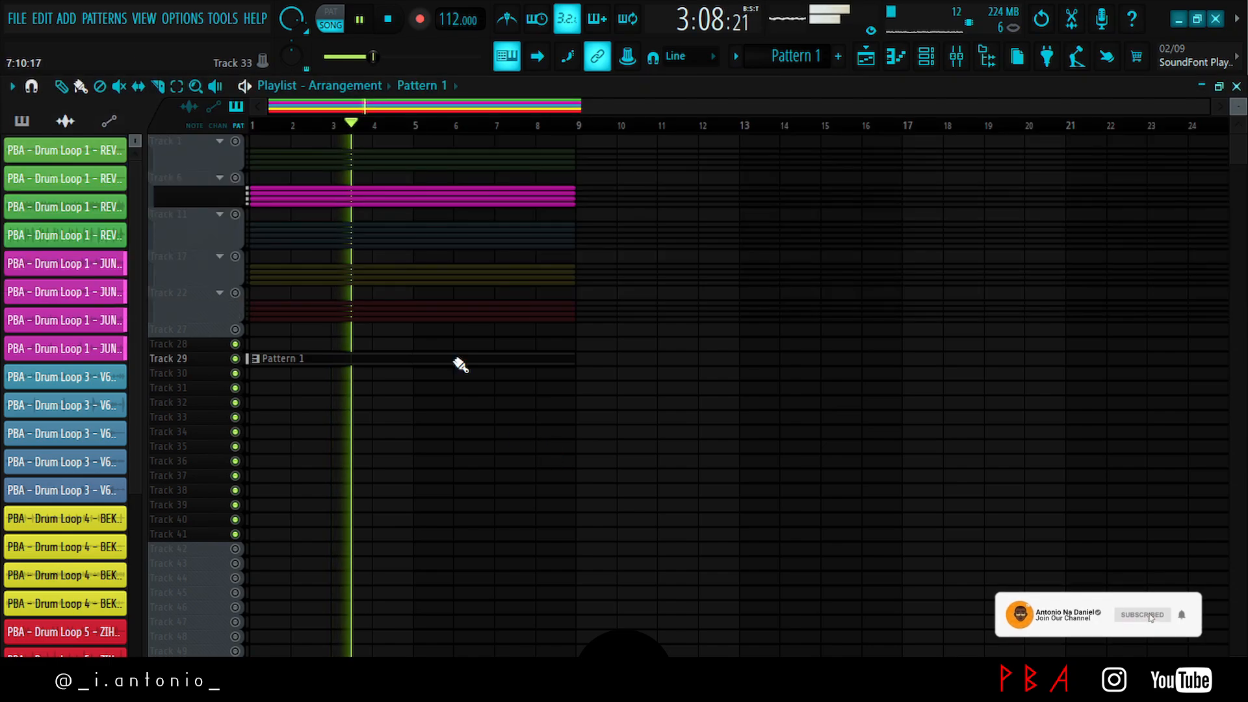
pyautogui.keyDown('ctrl'); pyautogui.click(518, 195); pyautogui.keyUp('ctrl')
pyautogui.press('F6')
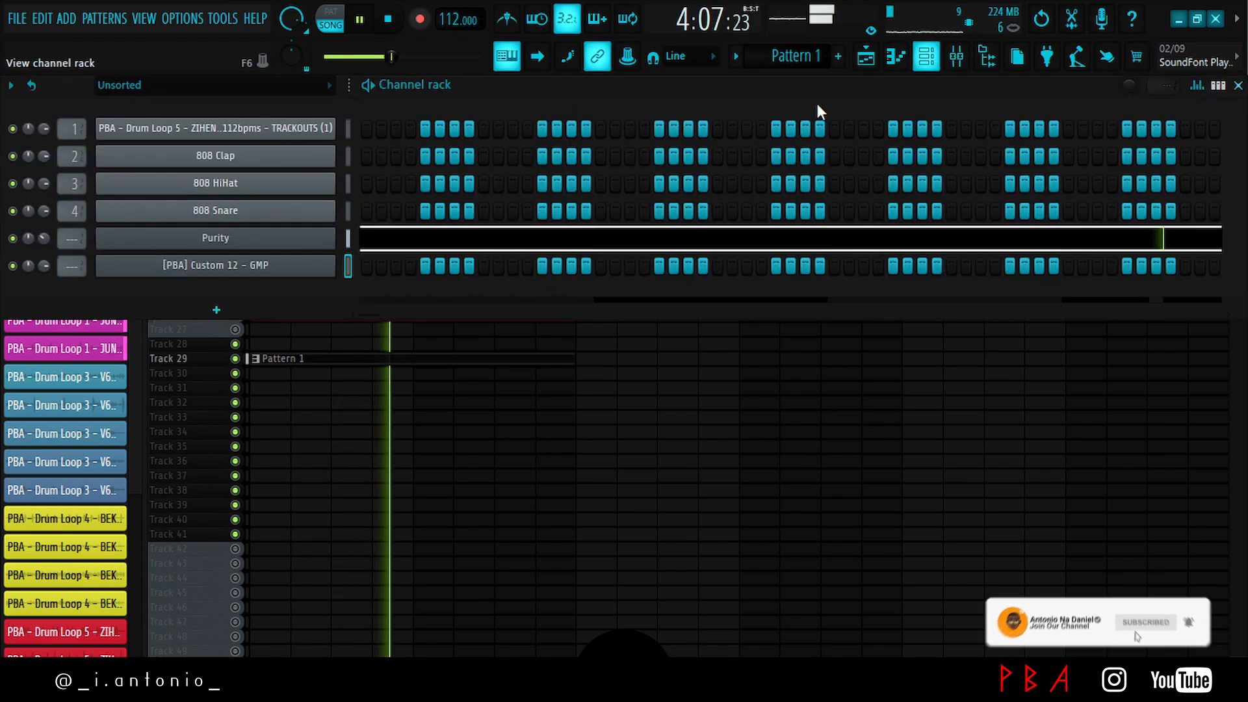
pyautogui.click(273, 88)
pyautogui.click(139, 134)
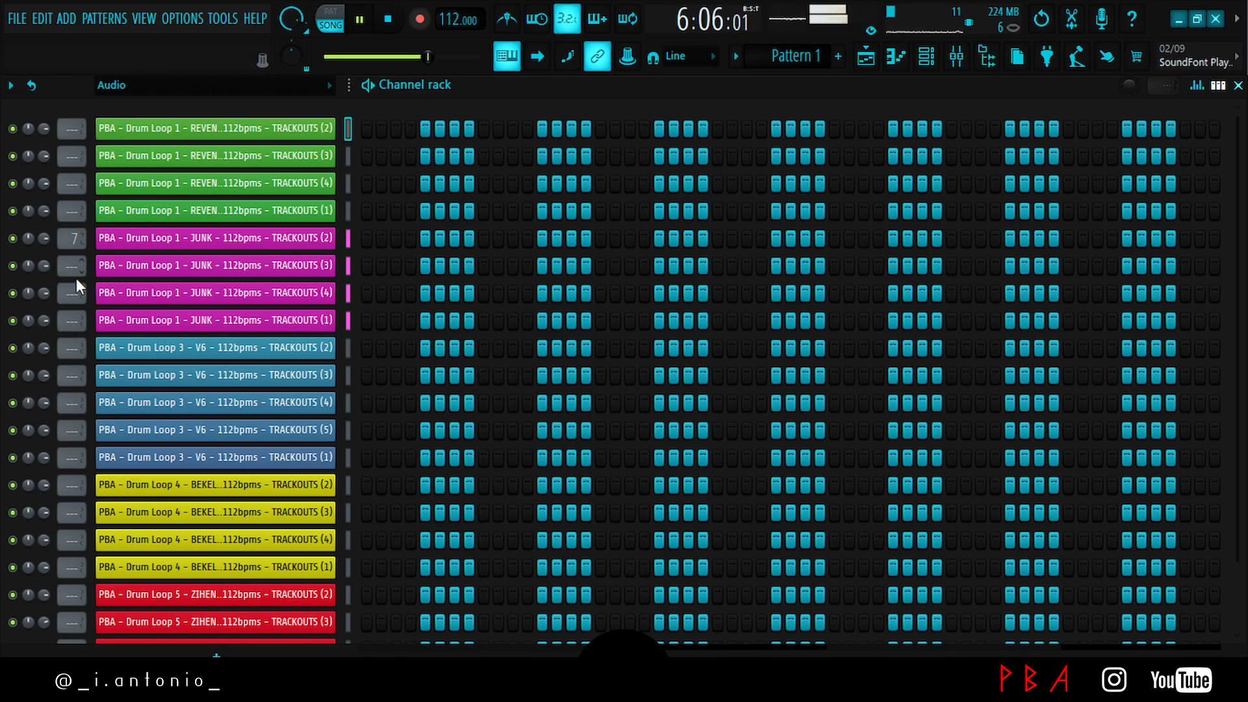
# - Route all the Drum Loop 1 - JUNK channels to mixer track 7 and open the mixer
pyautogui.scroll(7, 76, 269)
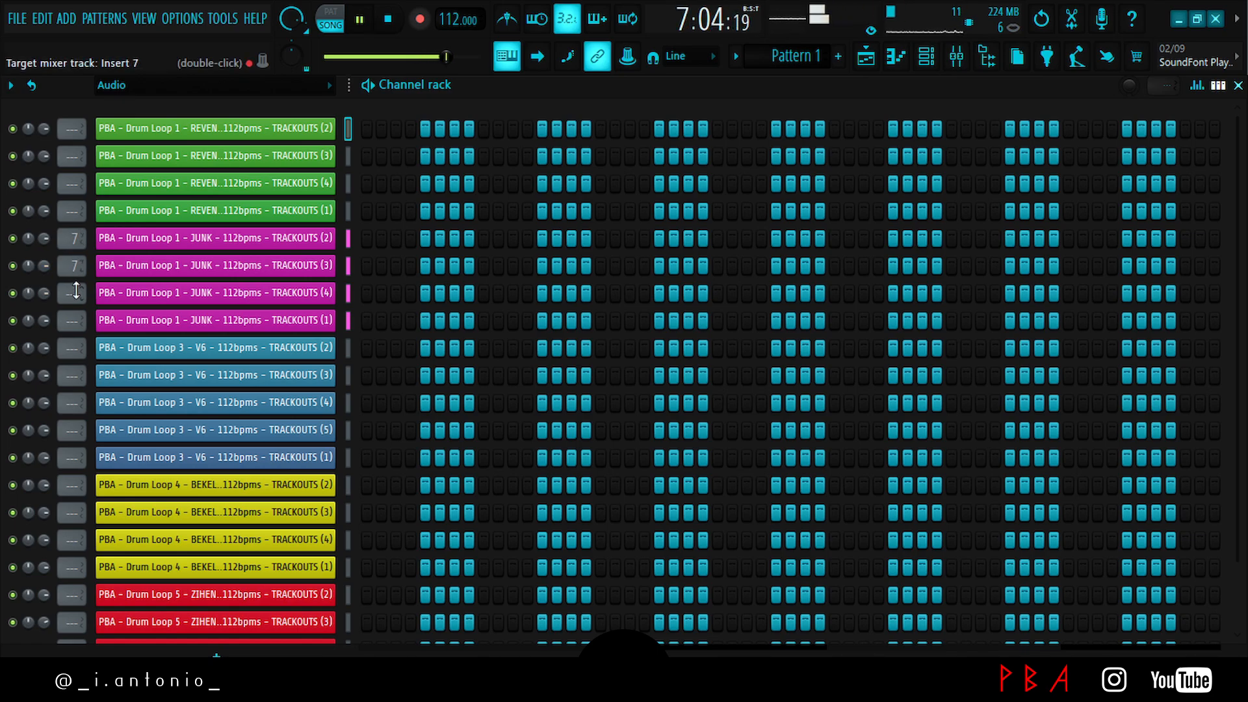
pyautogui.scroll(6, 76, 293)
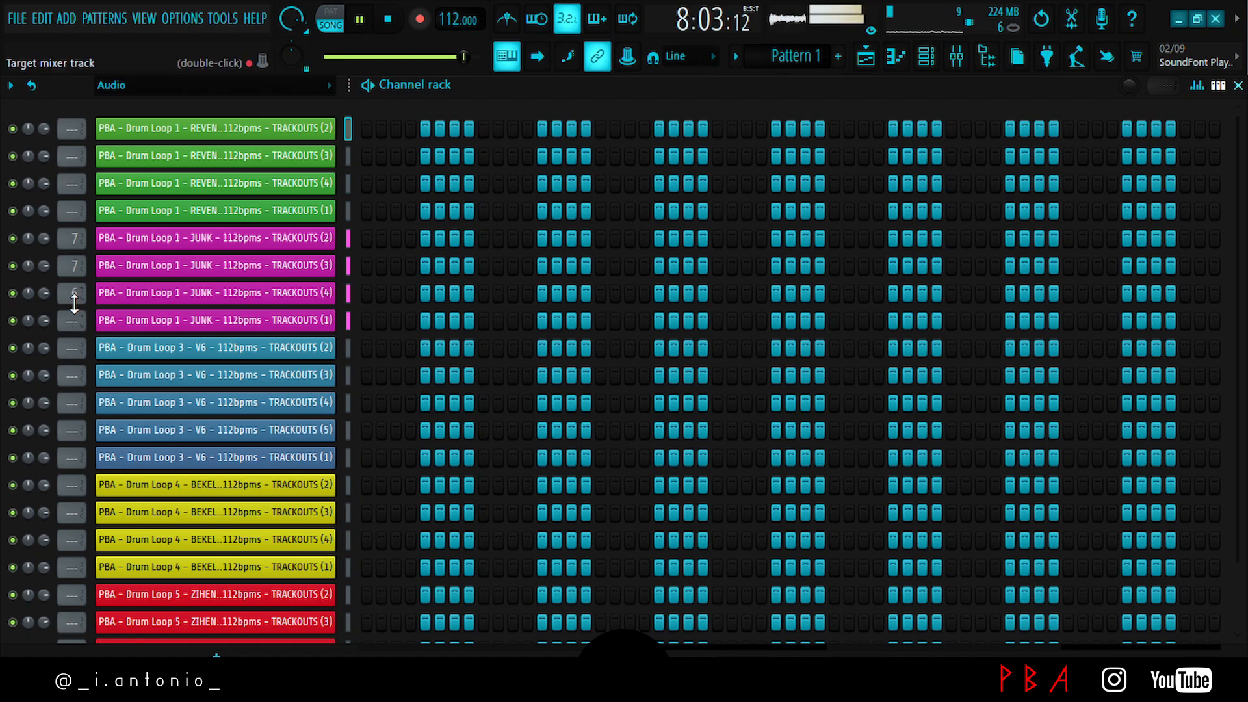
pyautogui.scroll(1, 73, 300)
pyautogui.scroll(6, 73, 314)
pyautogui.scroll(1, 72, 317)
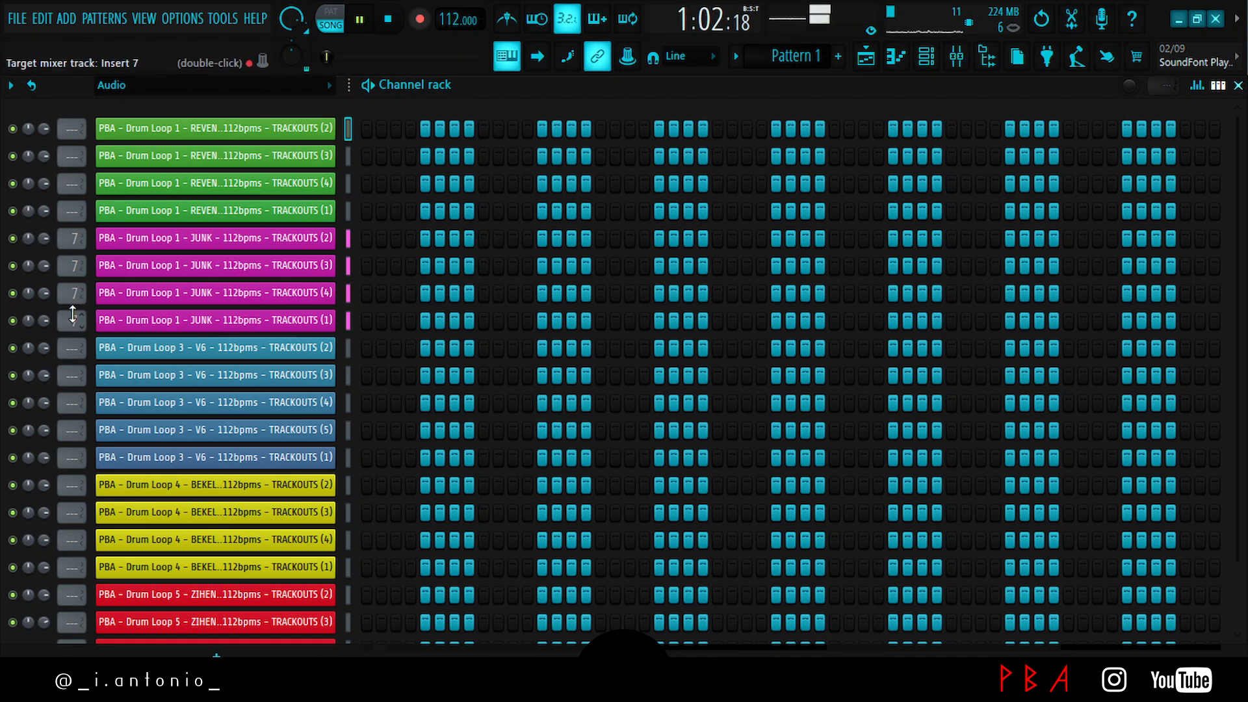
pyautogui.click(969, 57)
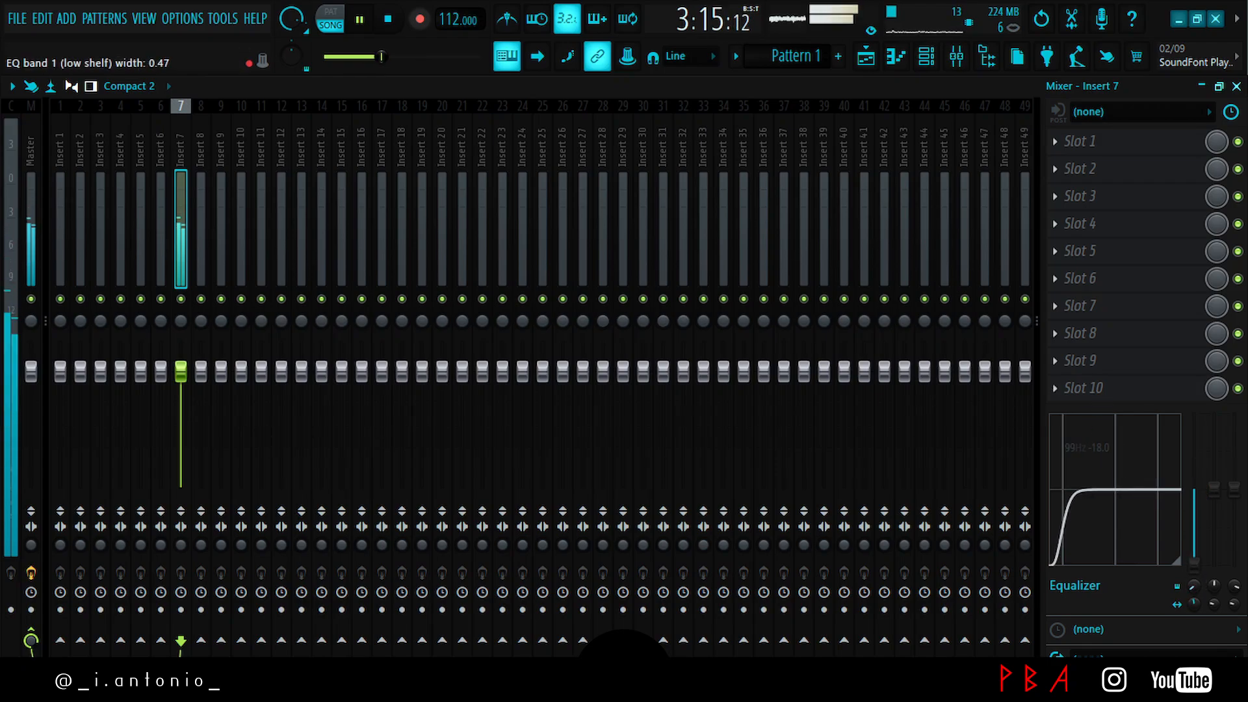
# - Set the low cut in Insert 7's equalizer to about 190 Hz and close the mixer
pyautogui.scroll(2, 1190, 587)
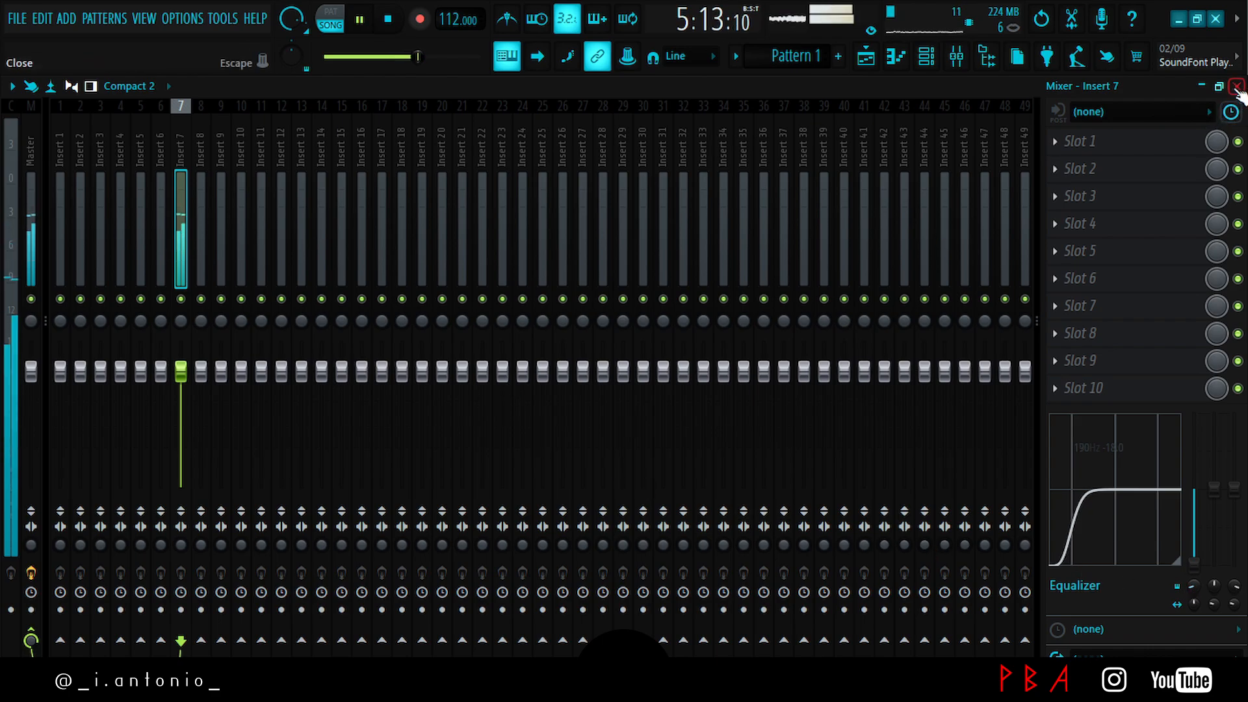
pyautogui.click(1237, 87)
# - Filter the Channel rack to Unsorted, then open the [PBA] Custom 12 - GMP channel's Piano roll and audition its keys
pyautogui.click(279, 98)
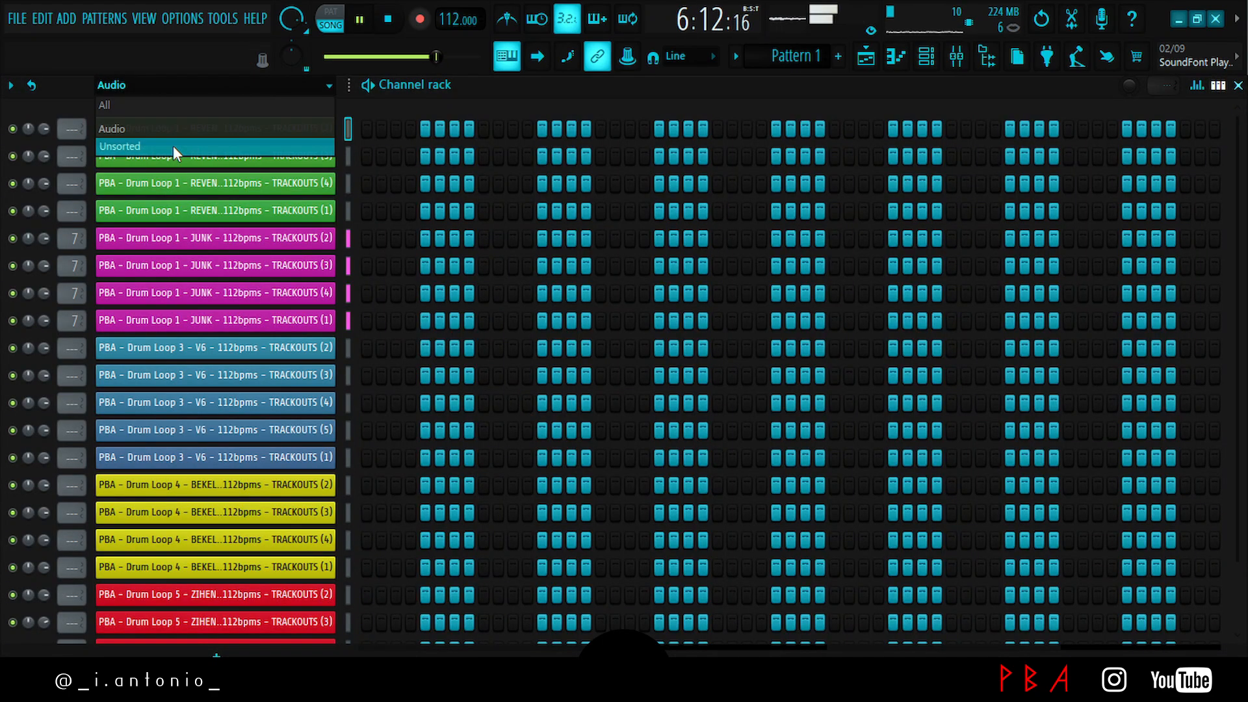
pyautogui.click(172, 146)
pyautogui.rightClick(318, 268)
pyautogui.click(390, 273)
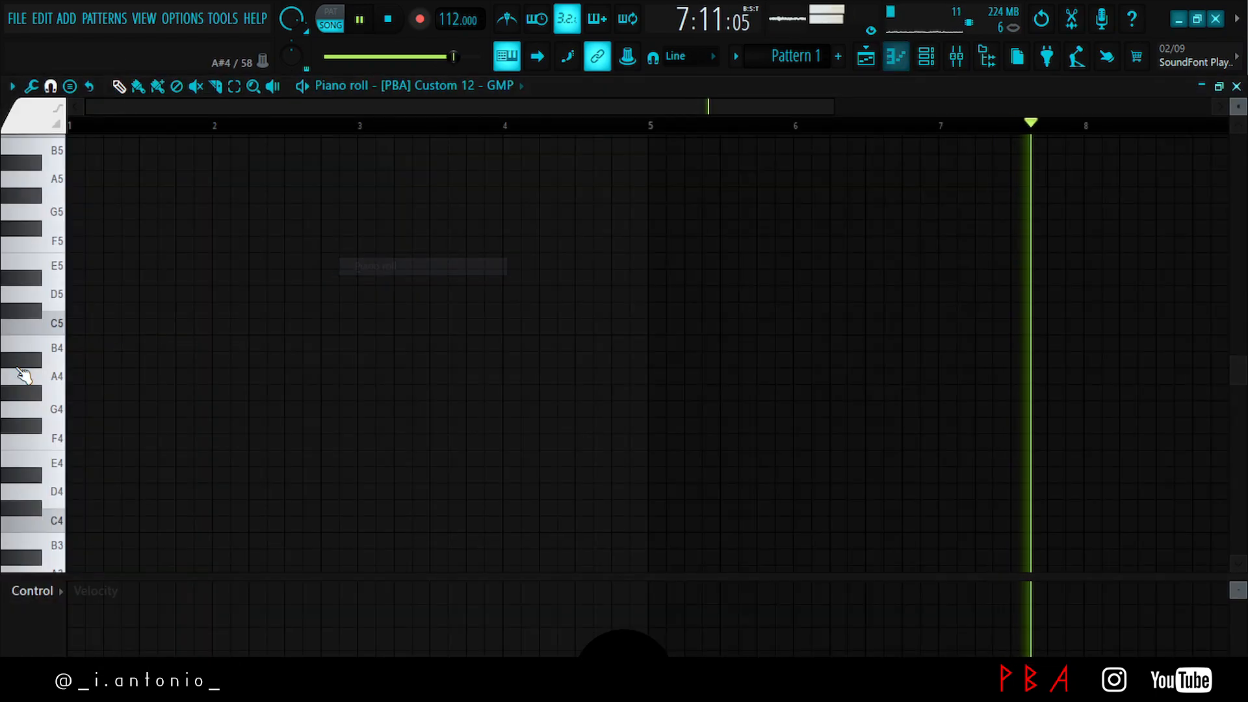
pyautogui.click(58, 326)
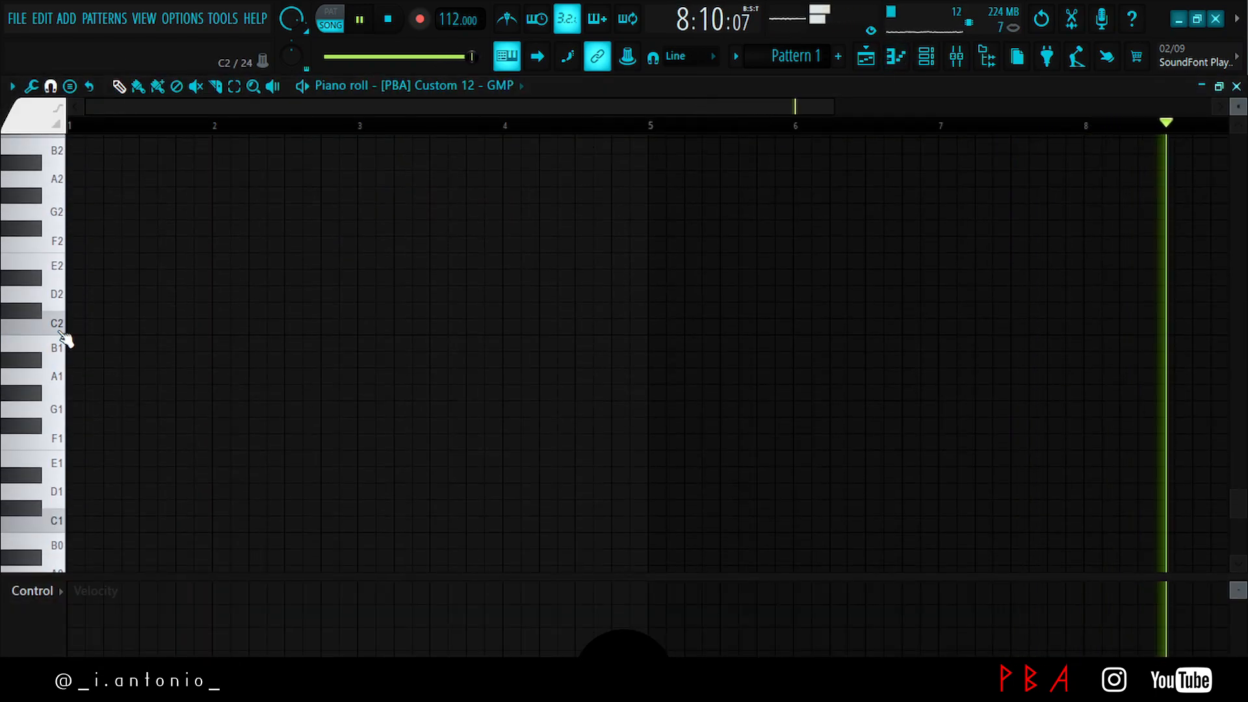
# - Switch the Fruity DX10 channel's preset to Bundle LOG 1 and set the channel volume to about 83%
pyautogui.click(941, 55)
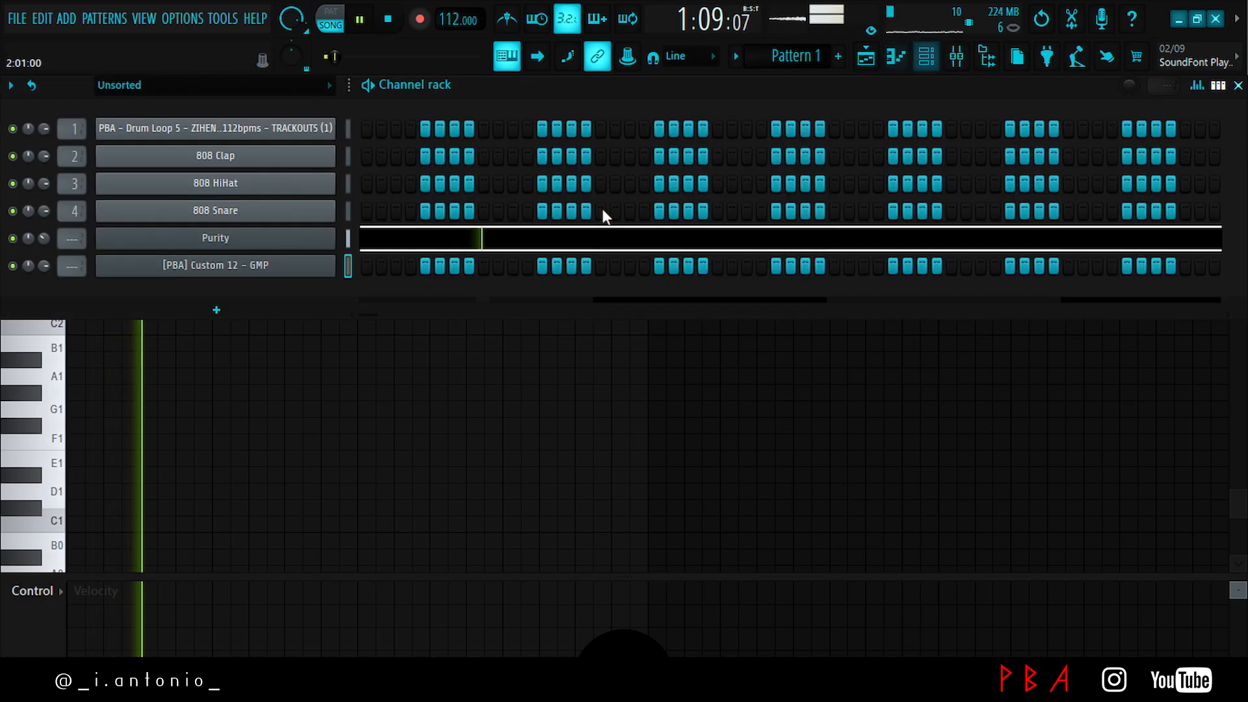
pyautogui.click(212, 265)
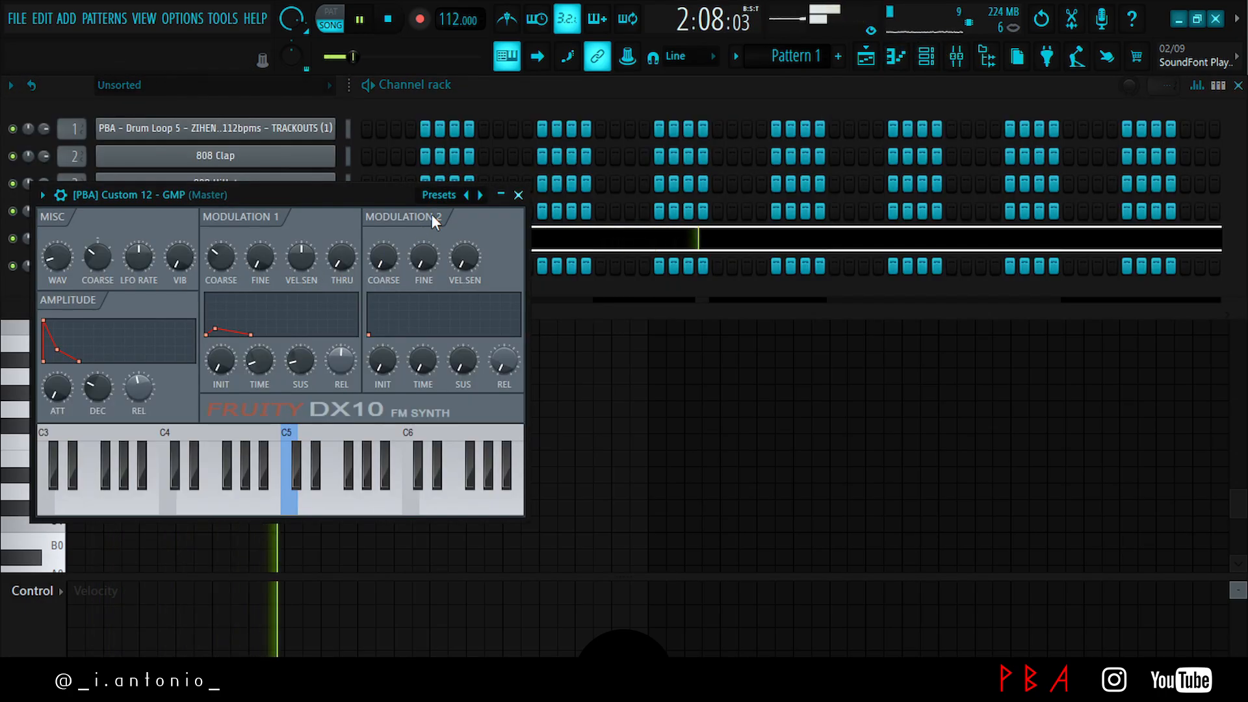
pyautogui.click(442, 196)
pyautogui.click(597, 469)
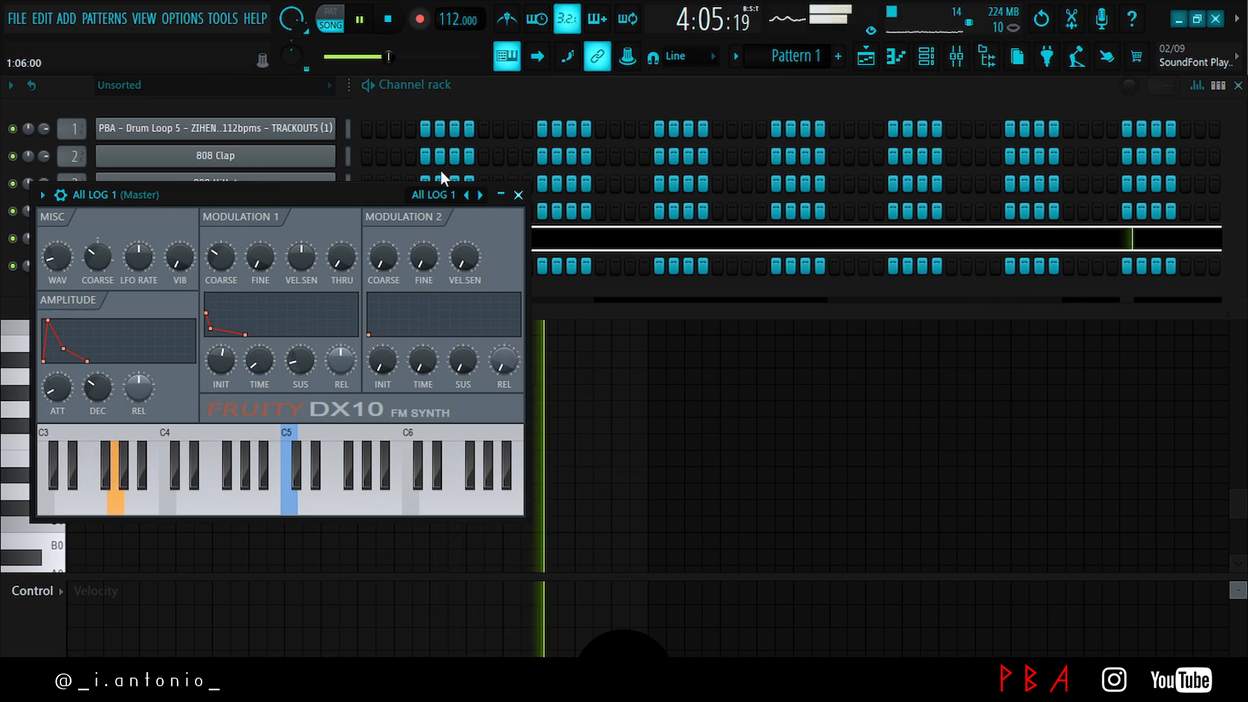
pyautogui.click(480, 195)
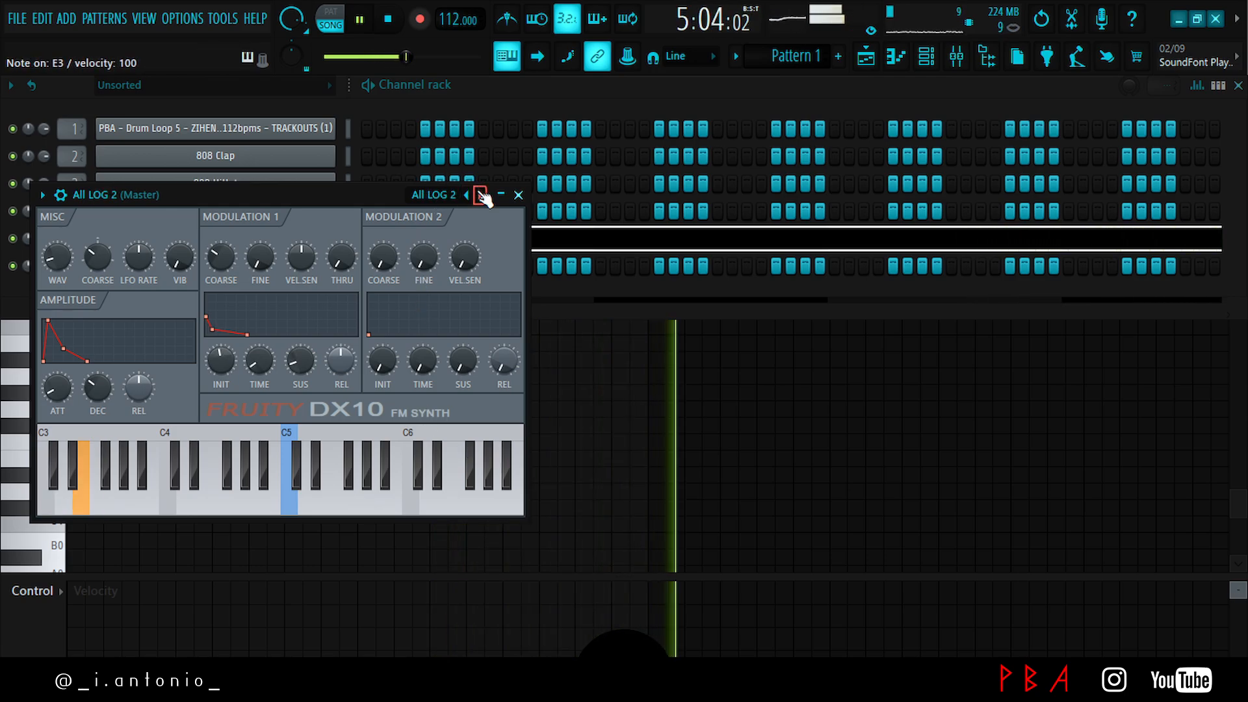
pyautogui.click(480, 195)
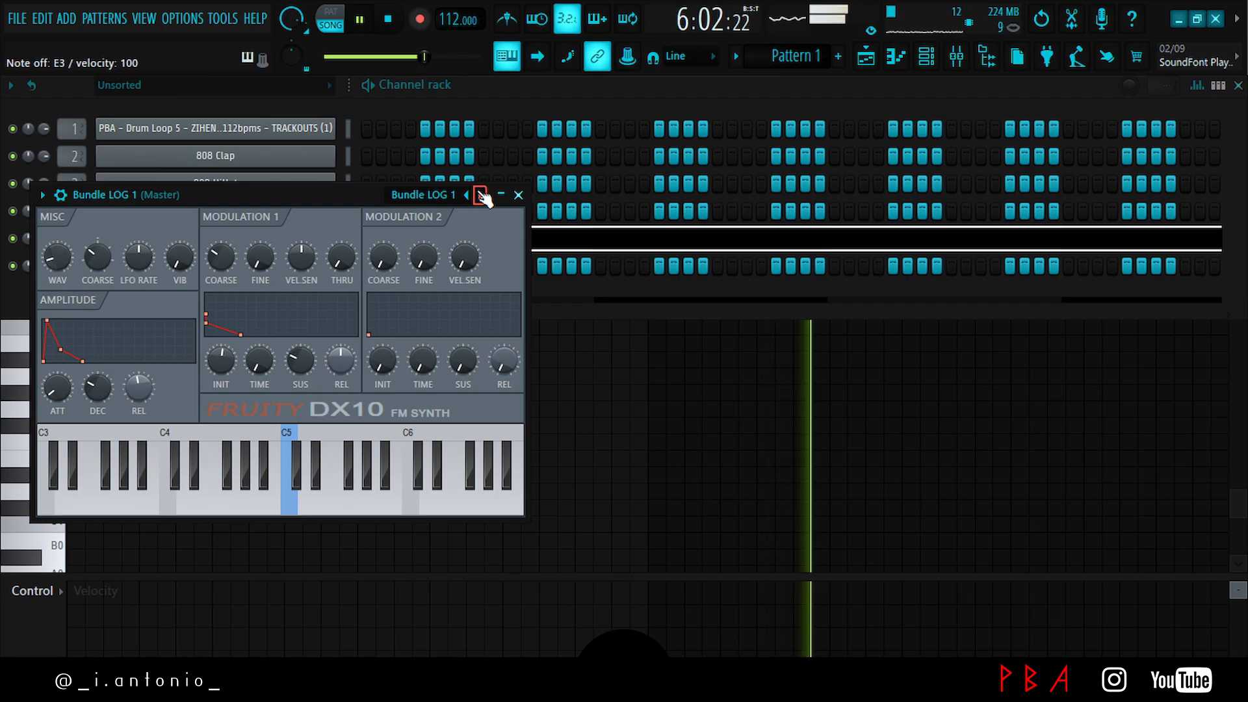
pyautogui.click(518, 195)
pyautogui.moveTo(44, 265); pyautogui.dragTo(43, 257)
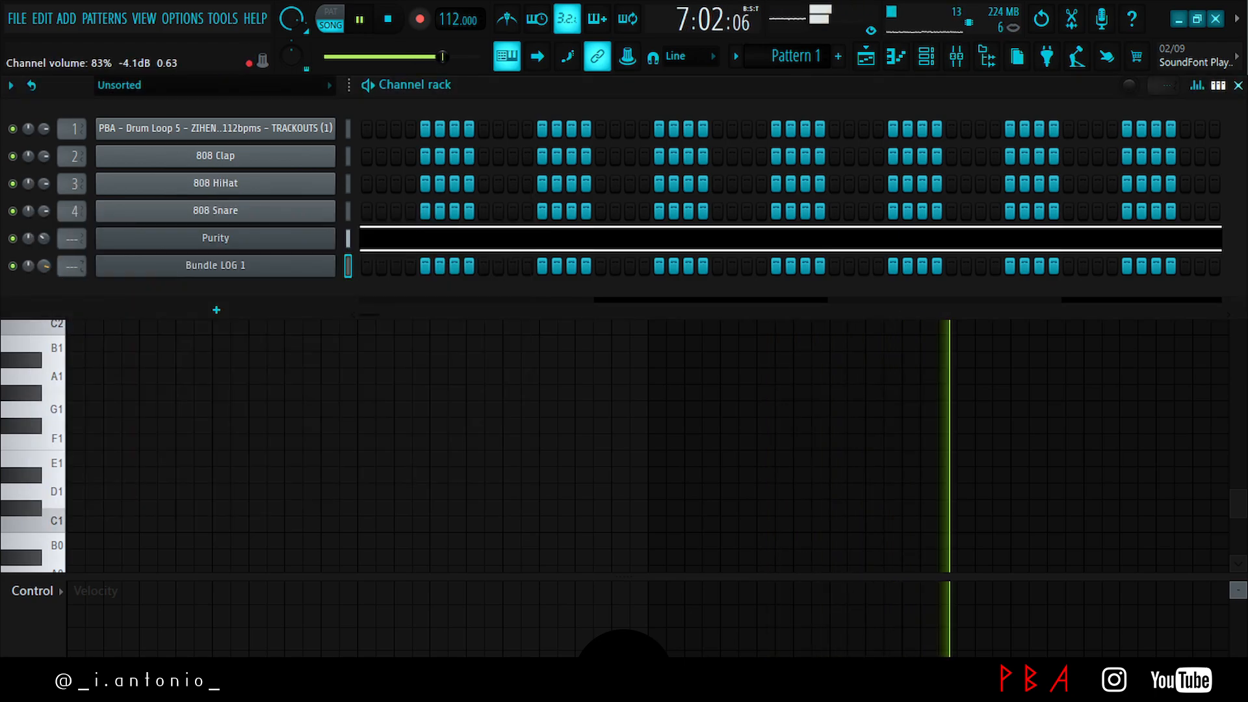
# - Open the Piano roll of the Bundle LOG 1 channel and audition notes in octave 3 against the playing loop
pyautogui.rightClick(323, 272)
pyautogui.click(354, 269)
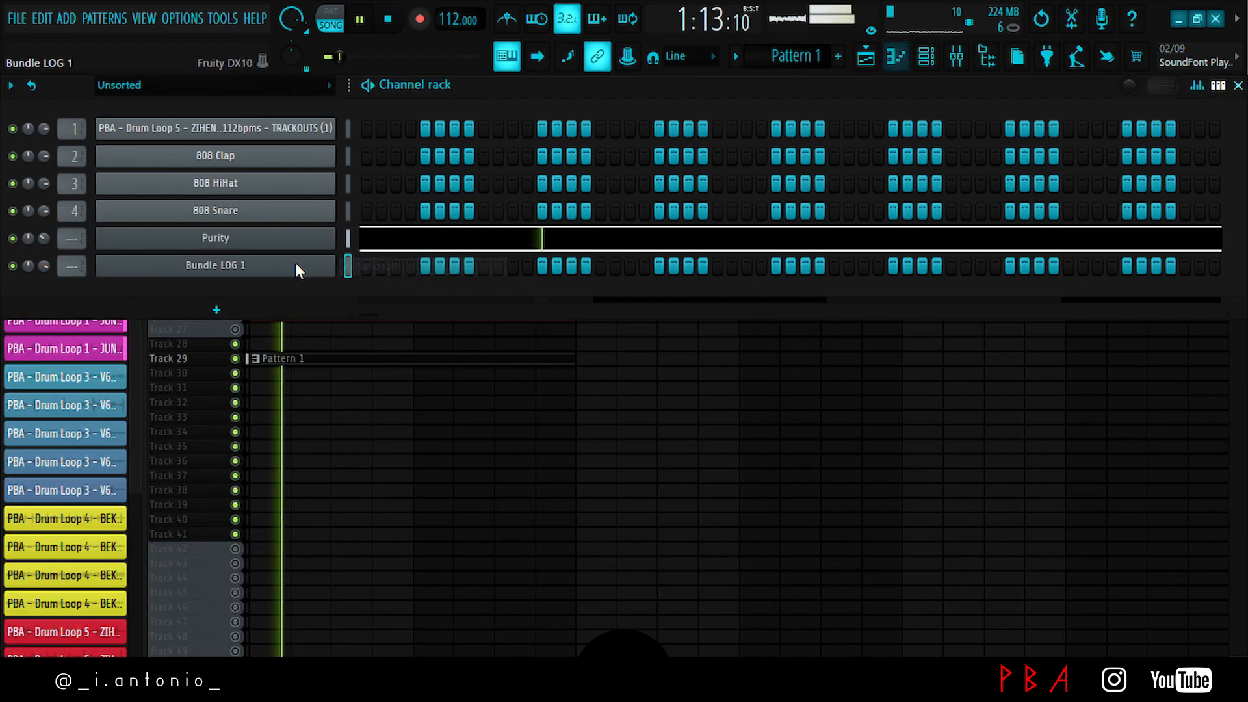
pyautogui.rightClick(296, 263)
pyautogui.click(358, 267)
pyautogui.press('space')
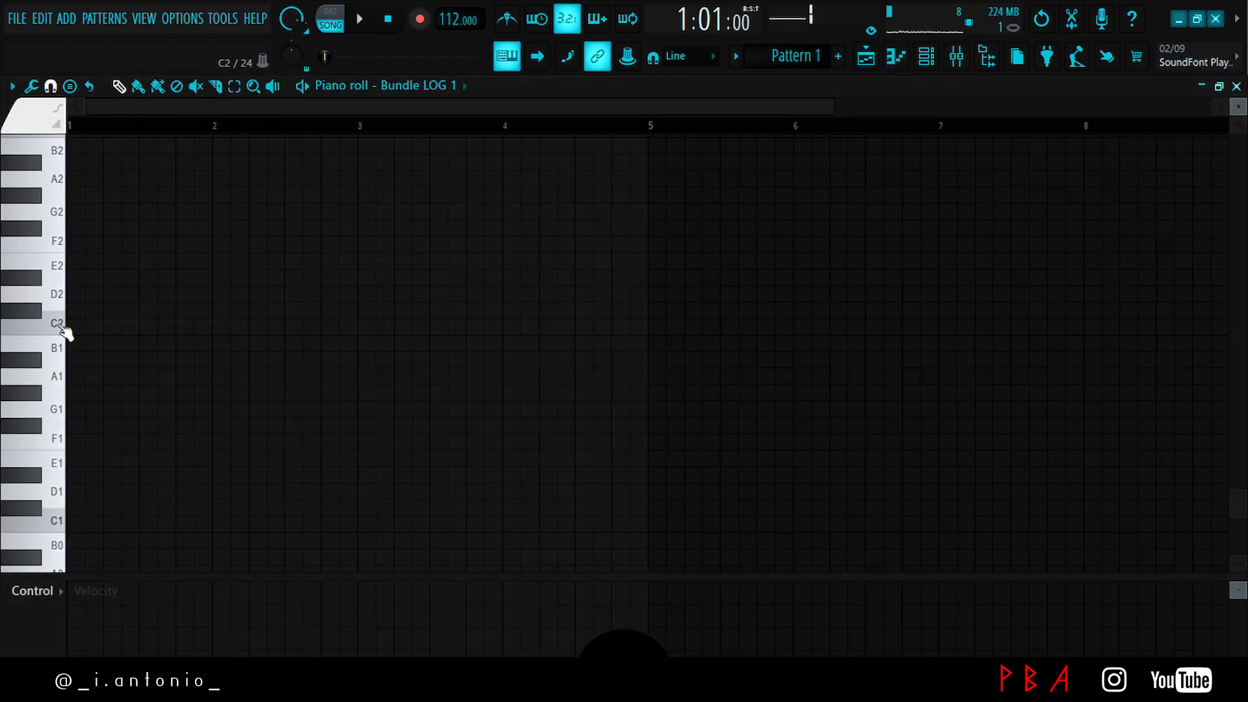
pyautogui.scroll(3, 65, 332)
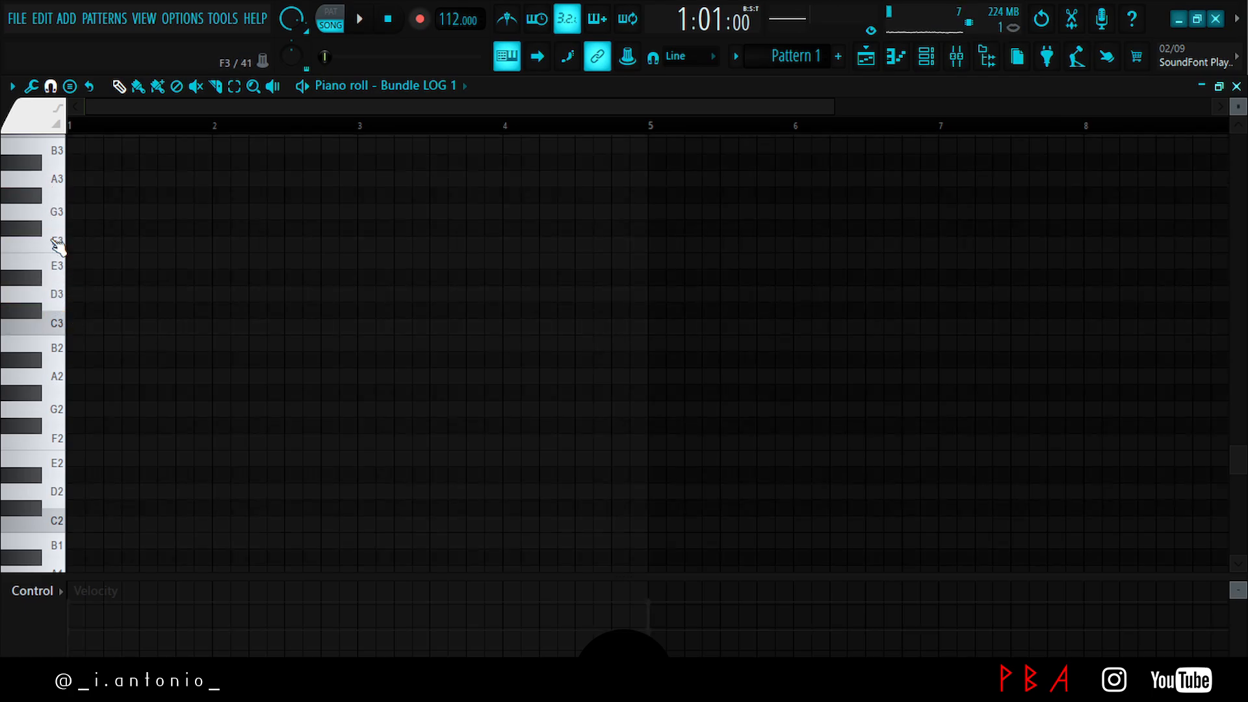
pyautogui.press('space')
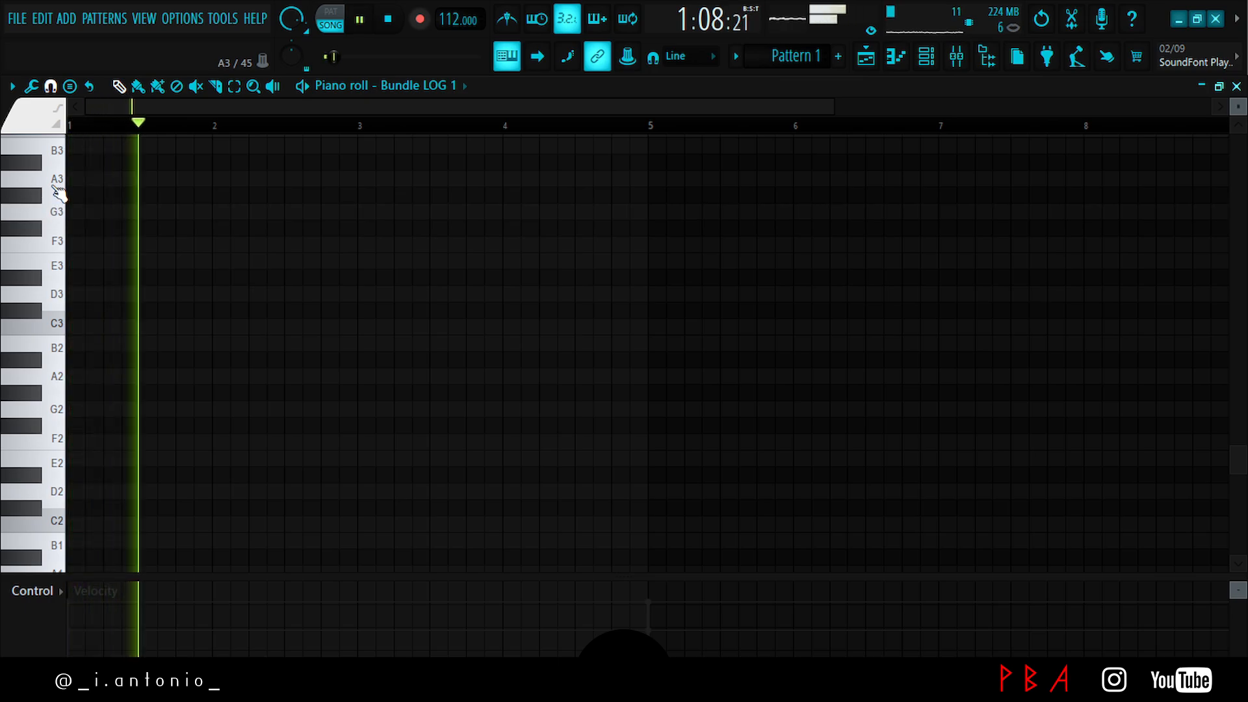
pyautogui.press('space')
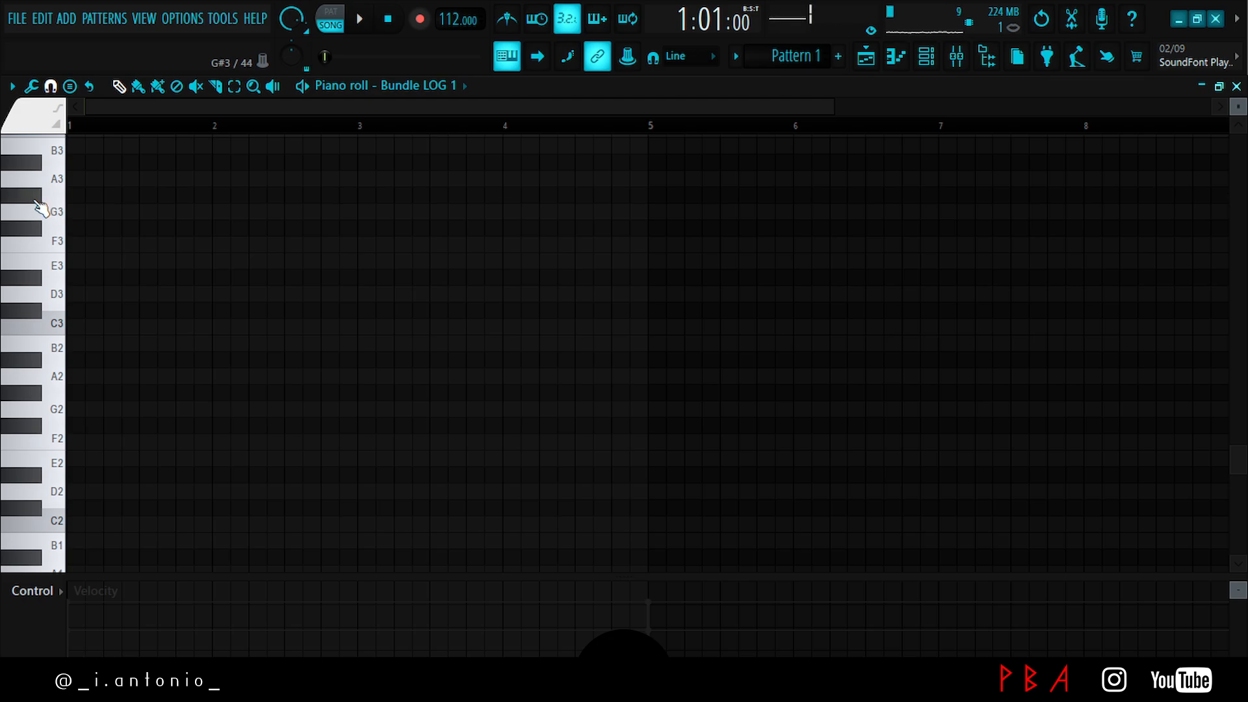
pyautogui.press('space')
pyautogui.press('space')
# - Place a one-step G3 note at the start of bar 1 and raise its velocity
pyautogui.click(75, 214)
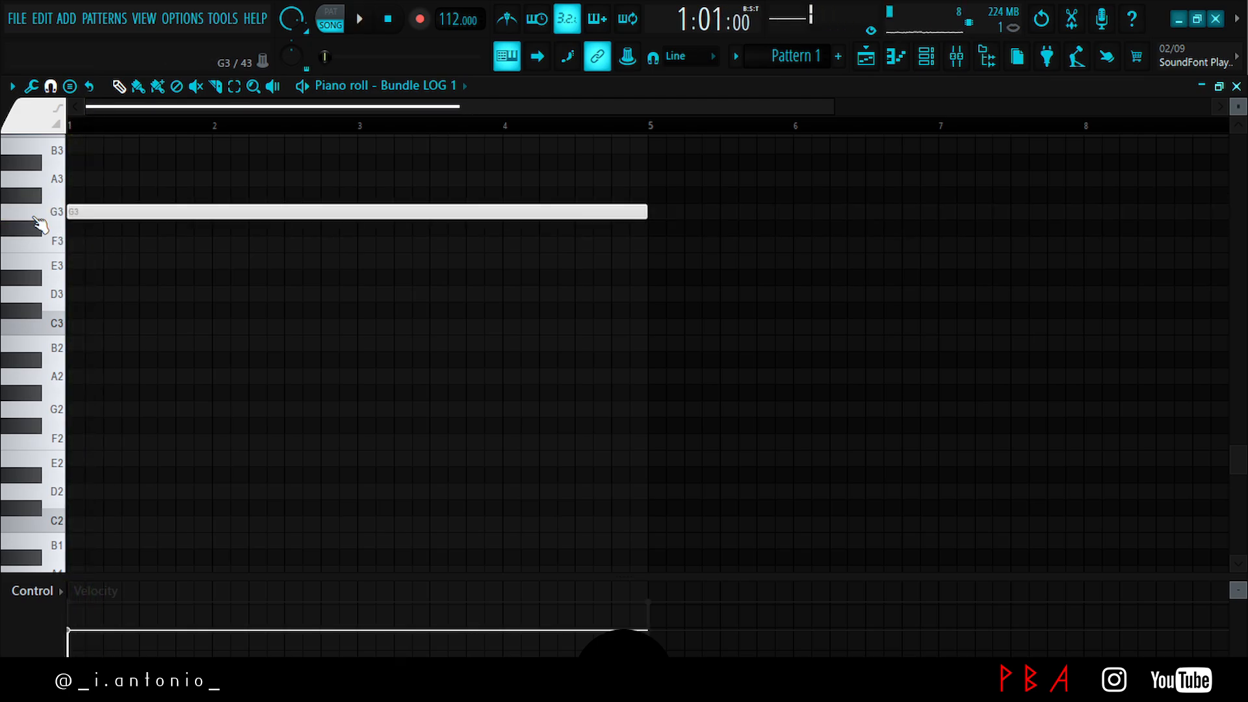
pyautogui.press('space')
pyautogui.click(193, 598)
pyautogui.press('space')
pyautogui.press('space')
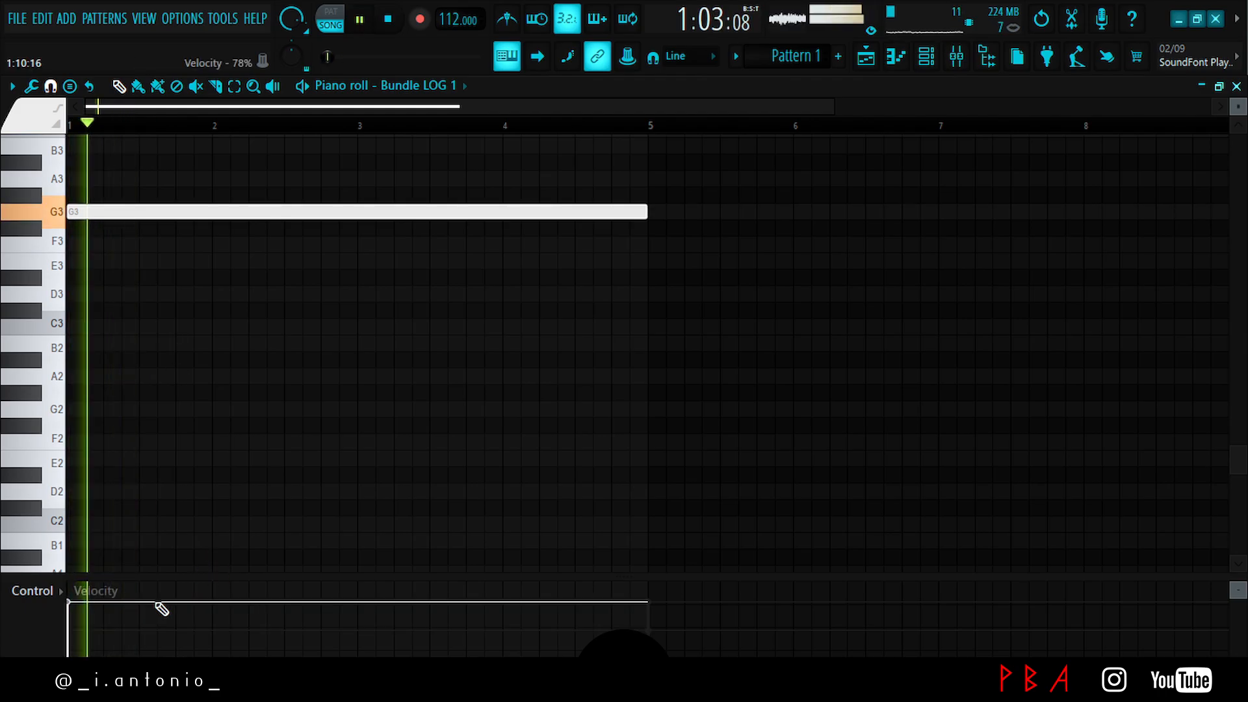
pyautogui.hotkey('shift', 'd')
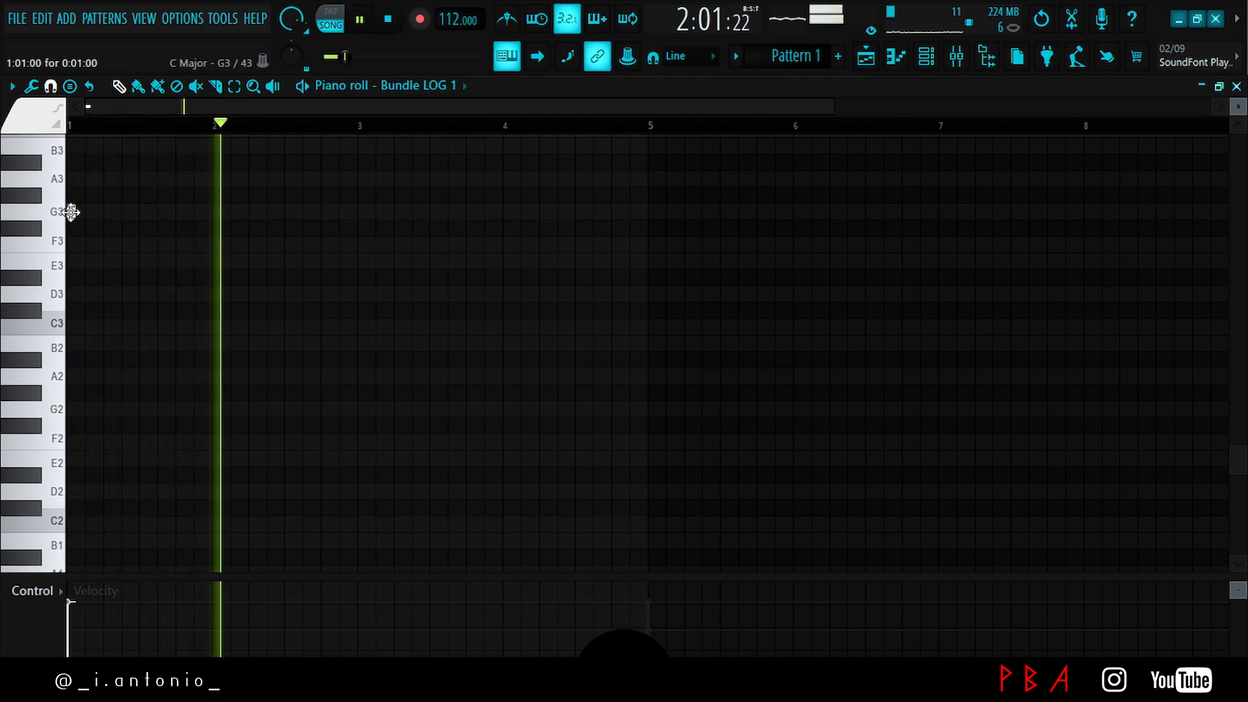
pyautogui.press('space')
pyautogui.press('space')
pyautogui.press('space')
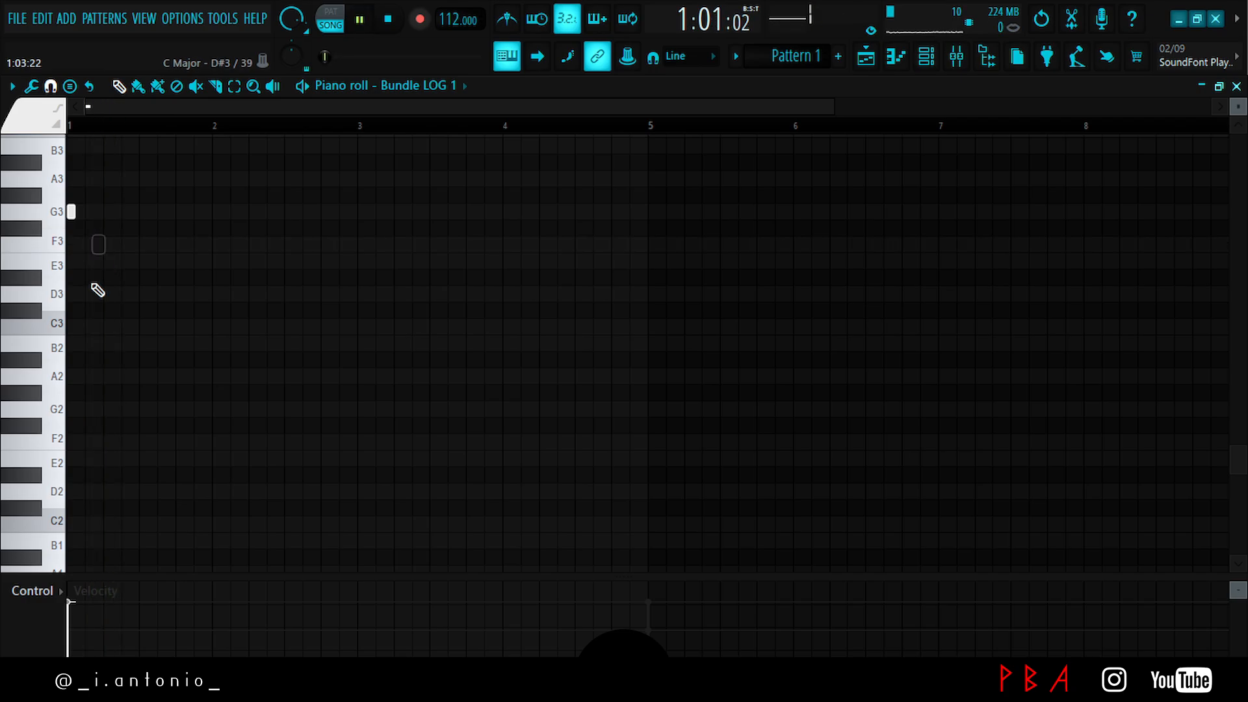
# - Place a one-step C3 note on step 5 of bar 1 and play the song to check it
pyautogui.press('space')
pyautogui.press('space')
pyautogui.click(107, 327)
pyautogui.press('space')
pyautogui.press('space')
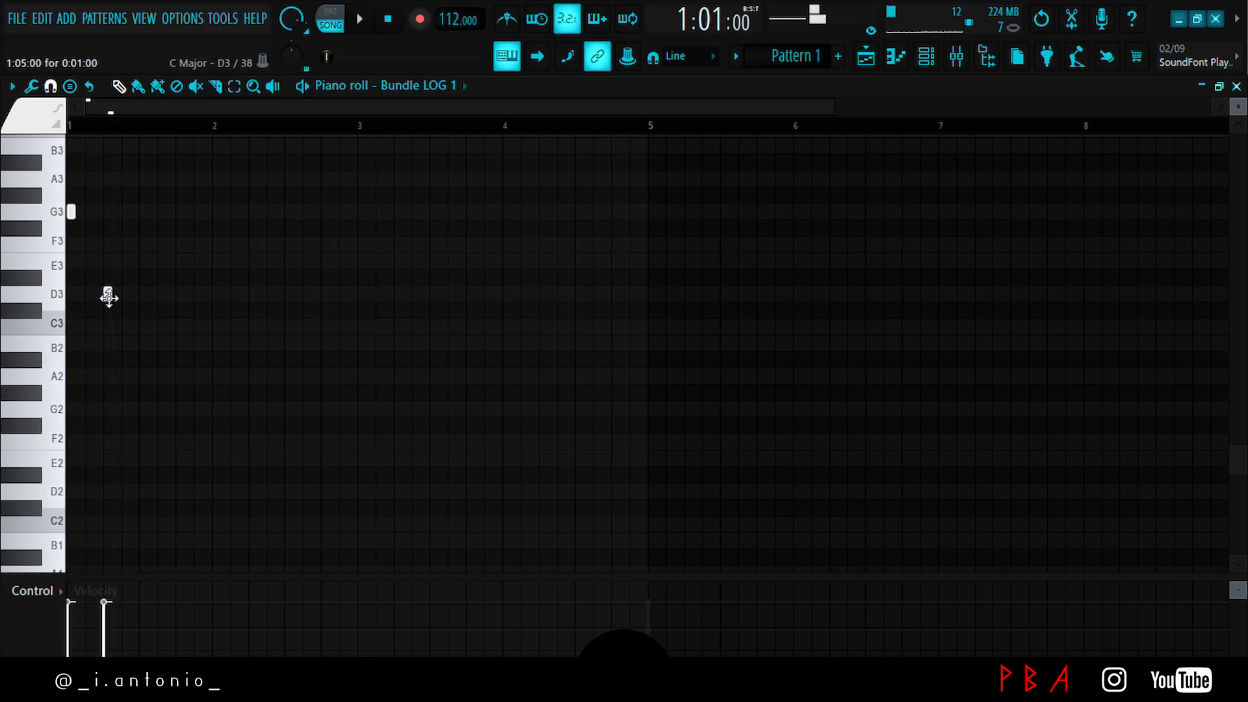
pyautogui.press('space')
pyautogui.press('space')
pyautogui.press('space')
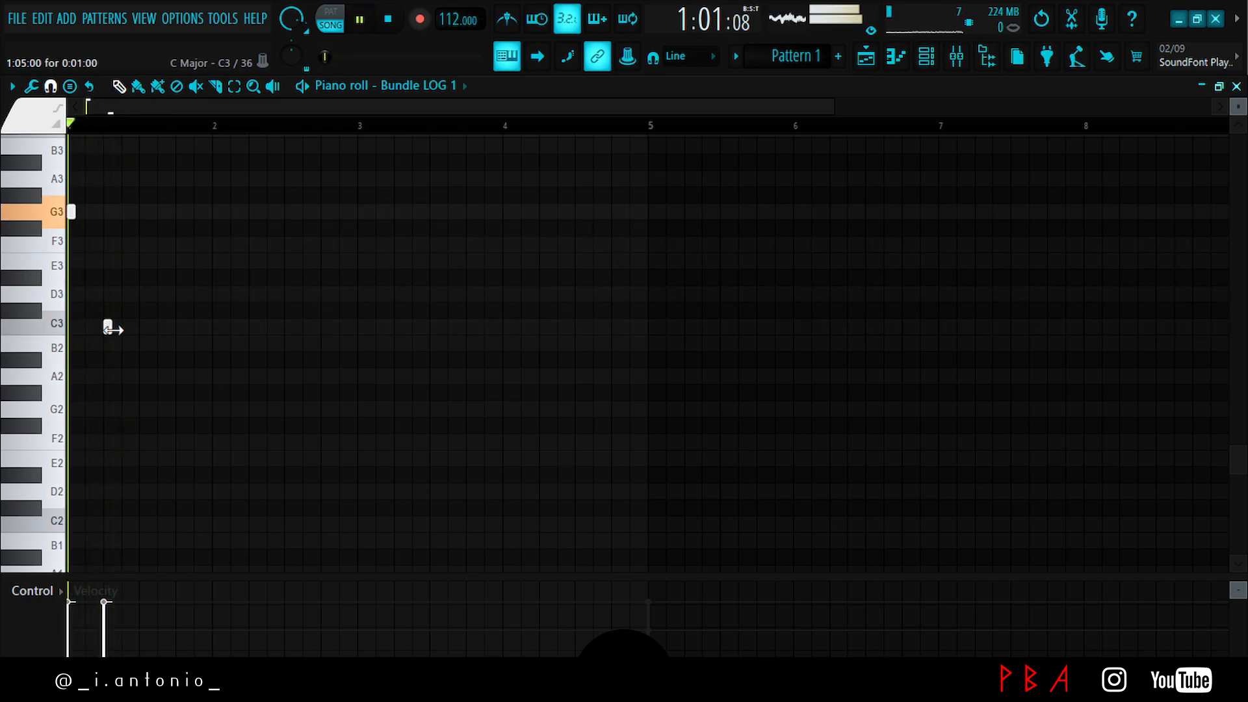
# - Try a D3 note on step 7 and a B2 note on step 8 of bar 1, then delete both
pyautogui.click(132, 377)
pyautogui.press('space')
pyautogui.press('space')
pyautogui.press('space')
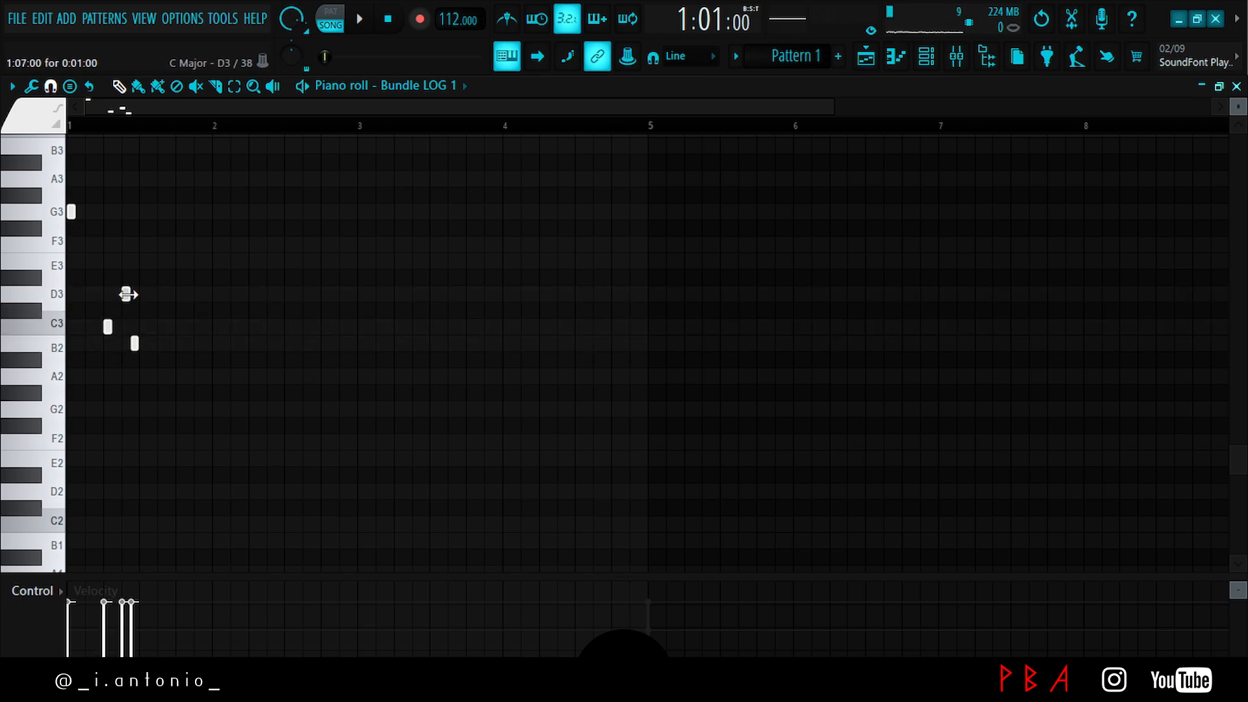
pyautogui.doubleClick(127, 294)
pyautogui.click(739, 219)
pyautogui.press('space')
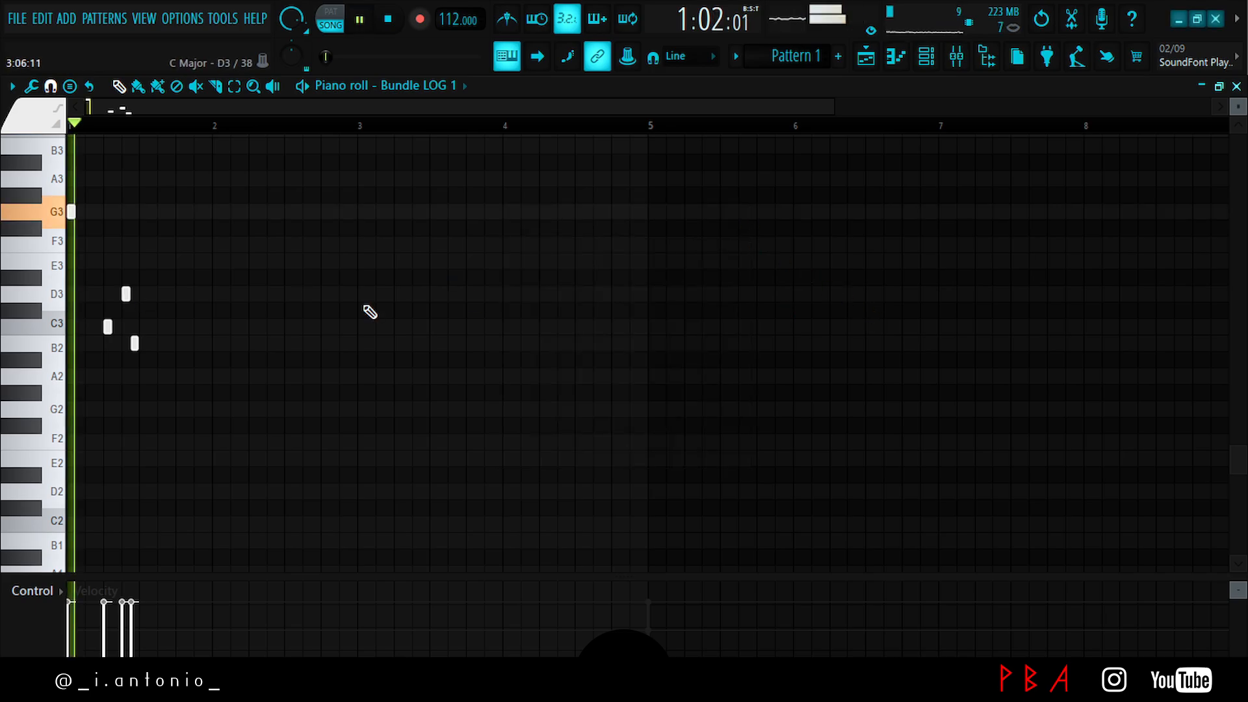
pyautogui.rightClick(137, 343)
pyautogui.rightClick(126, 295)
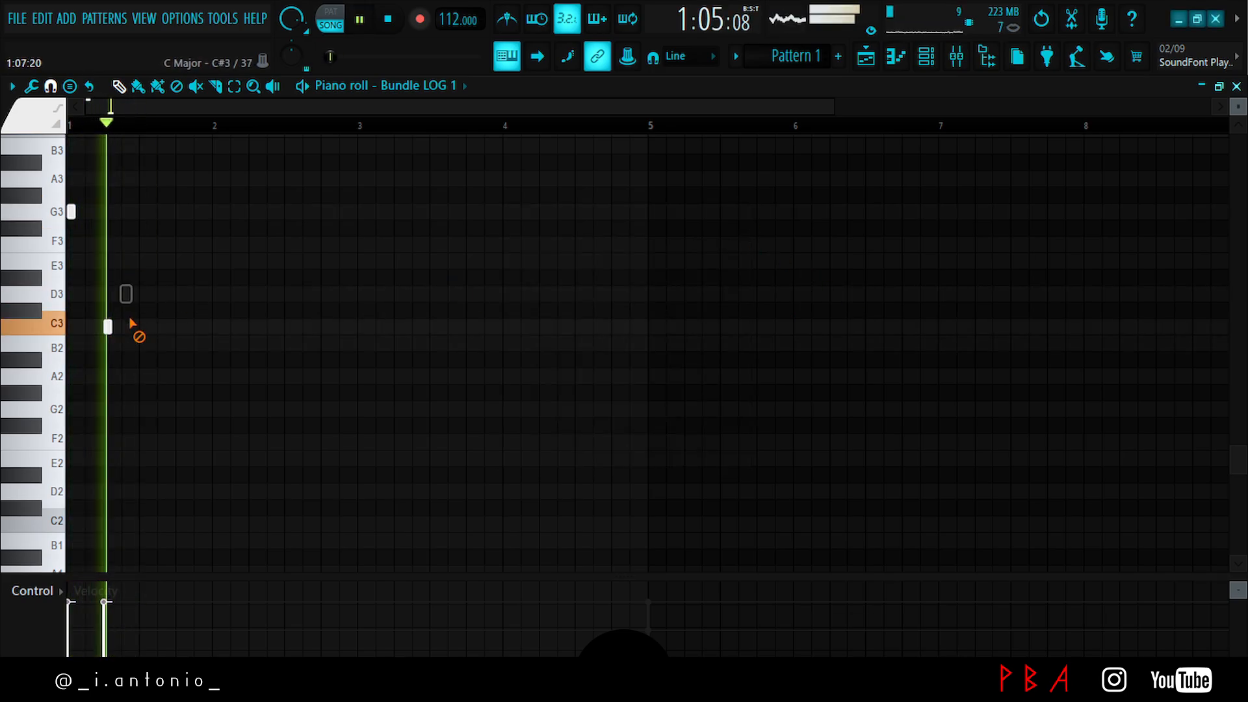
# - Place a one-step D3 note on step 8 of bar 1
pyautogui.click(133, 309)
pyautogui.rightClick(135, 310)
pyautogui.click(130, 293)
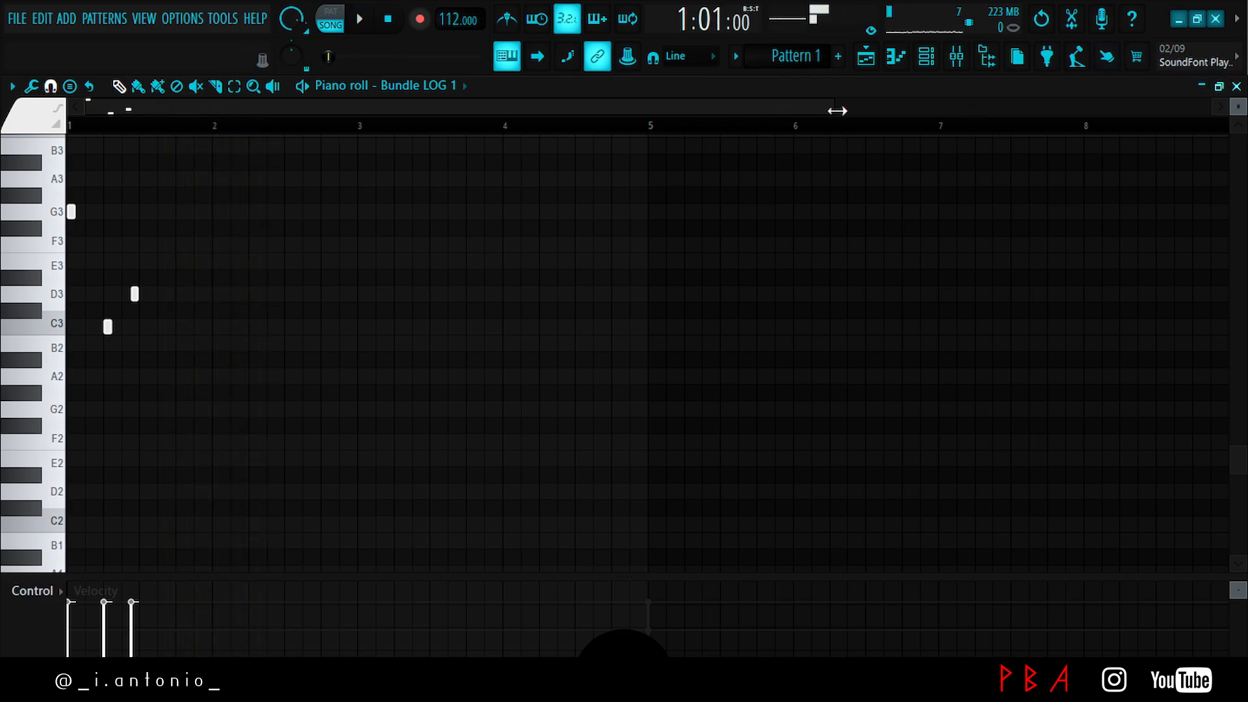
# - Add rising one-step C2, D2 and E2 notes on steps 13, 14 and 15 of bar 1
pyautogui.moveTo(834, 108); pyautogui.dragTo(382, 107)
pyautogui.press('space')
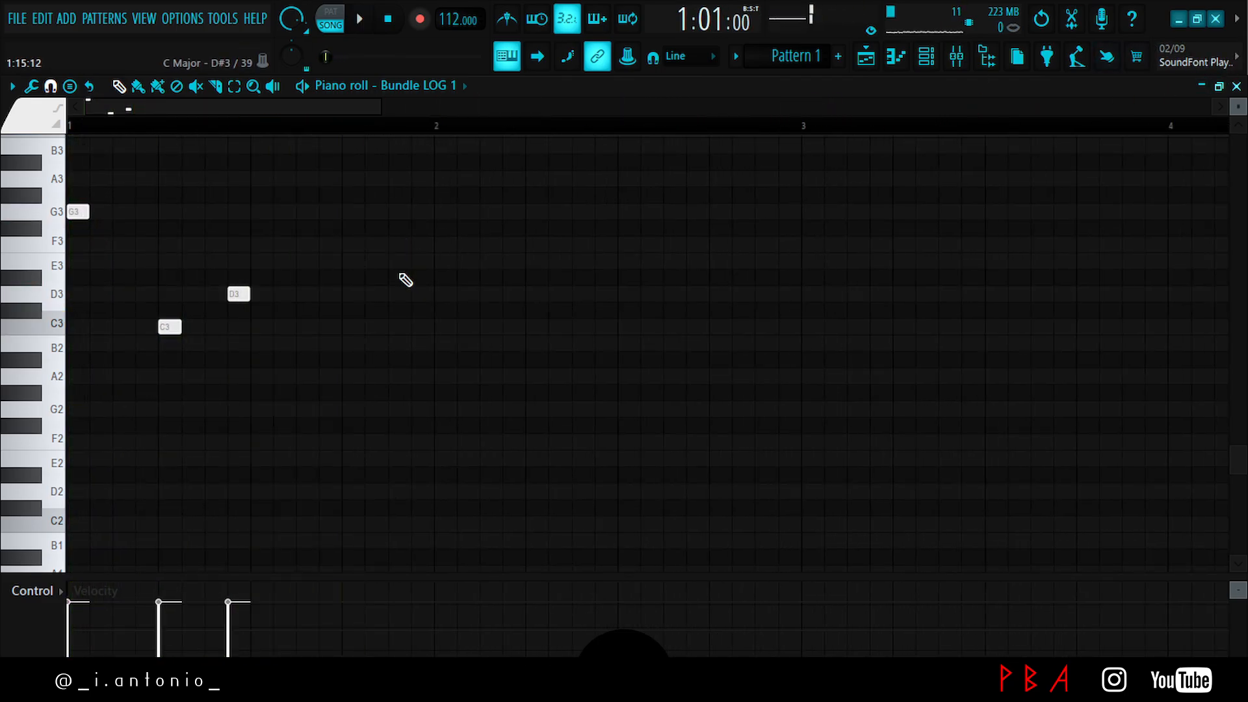
pyautogui.scroll(-6, 404, 278)
pyautogui.moveTo(362, 361); pyautogui.dragTo(344, 209)
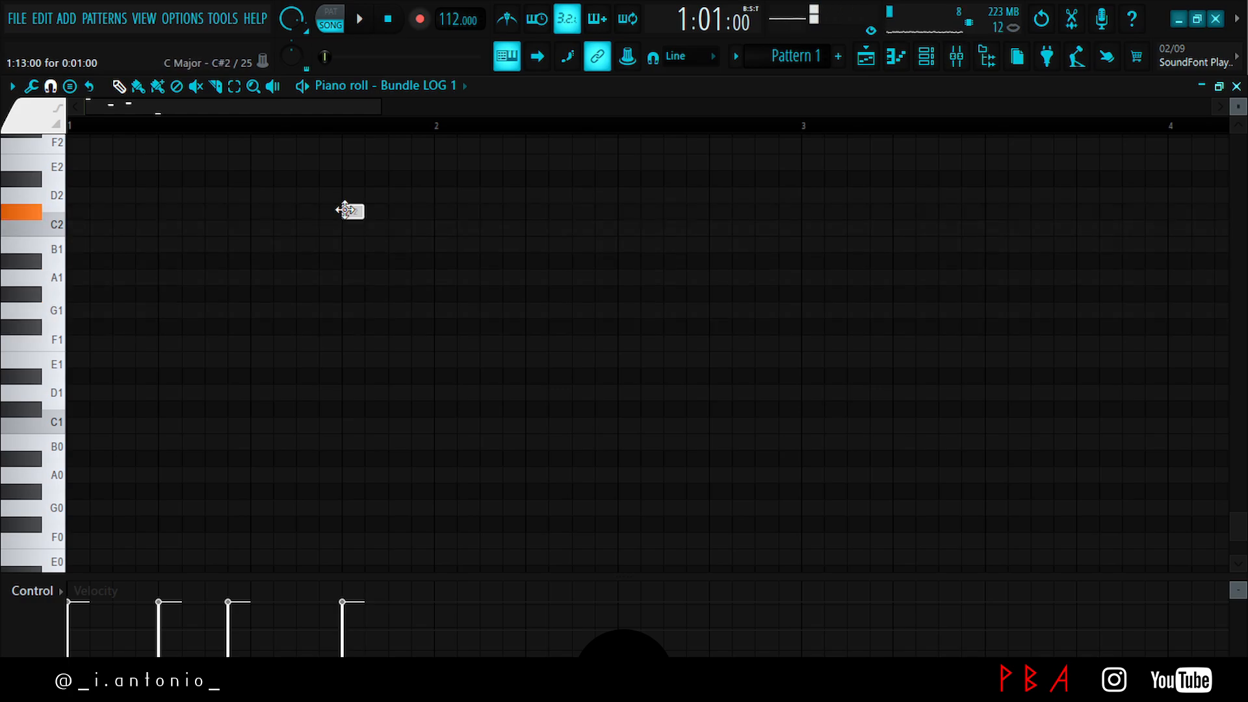
pyautogui.press('space')
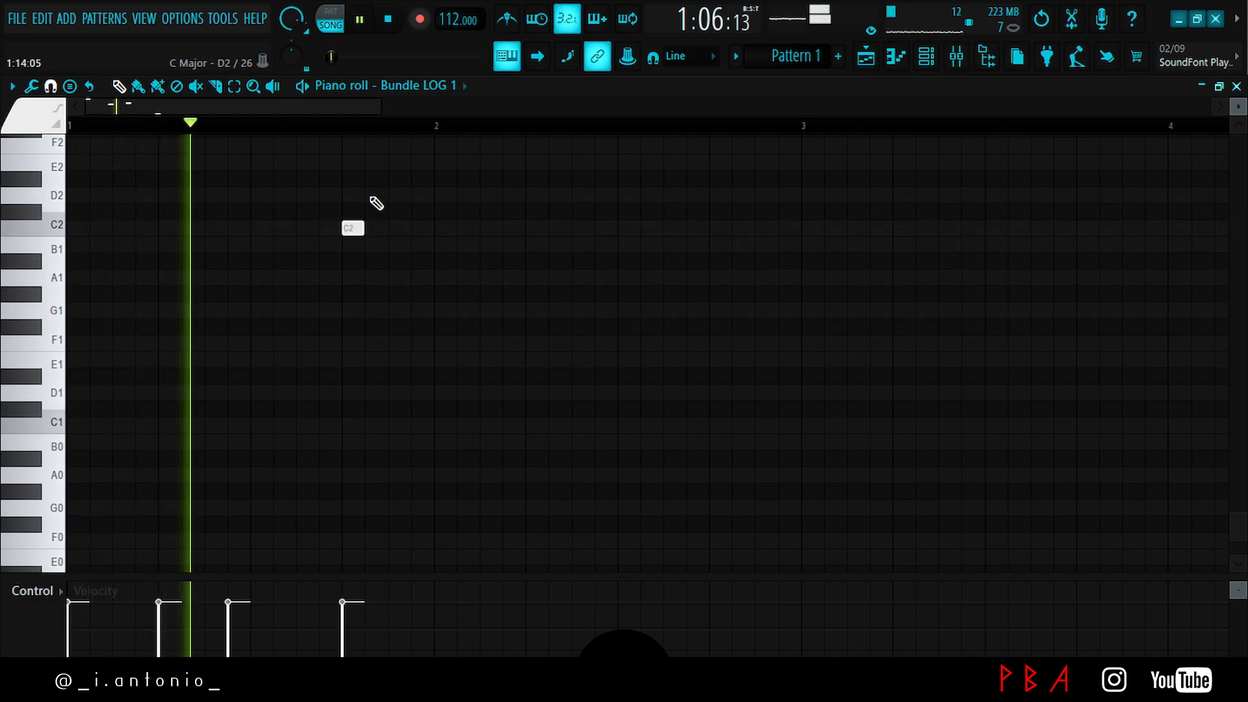
pyautogui.click(377, 196)
pyautogui.click(392, 161)
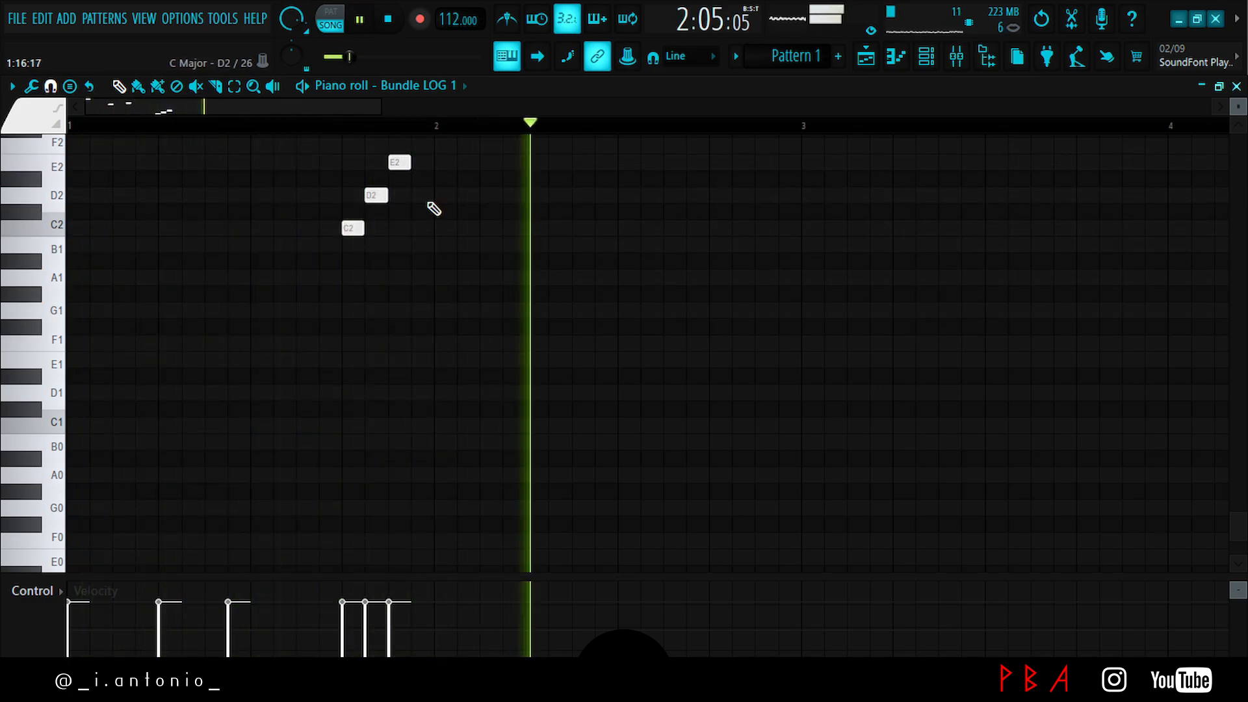
# - Try a one-step G3 note at the start of bar 2, play it back and delete it
pyautogui.press('space')
pyautogui.scroll(5, 448, 247)
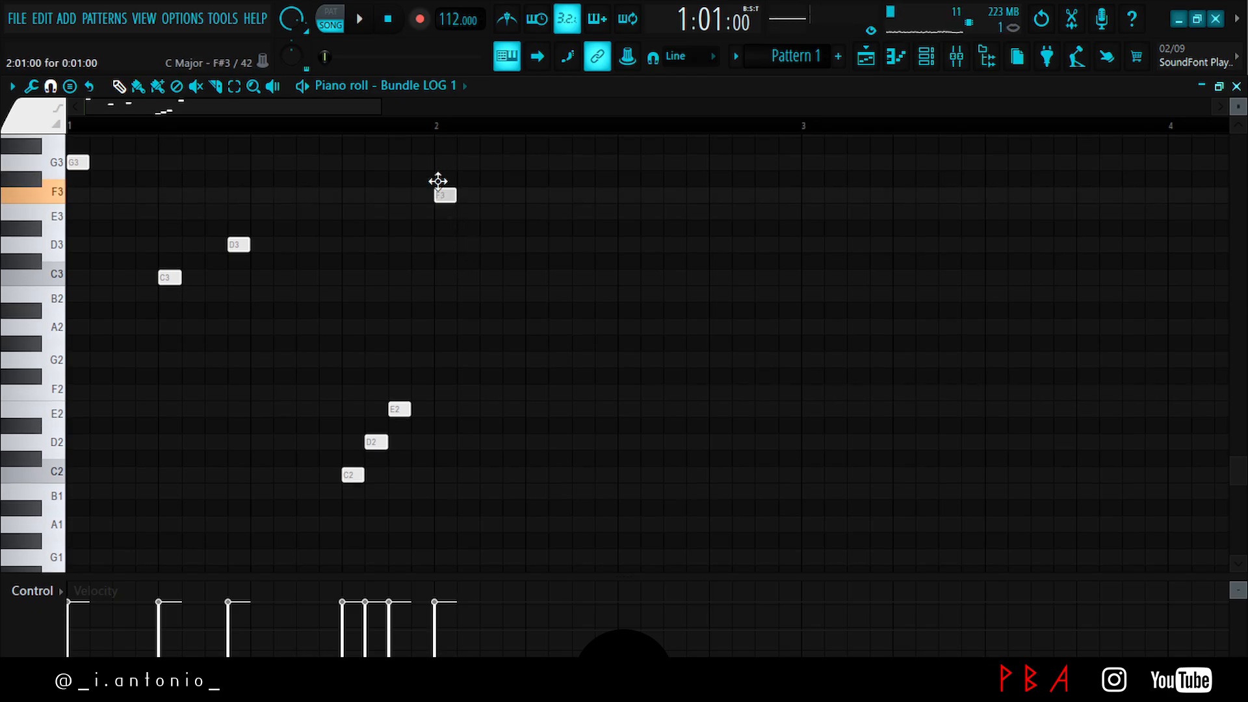
pyautogui.moveTo(438, 181); pyautogui.dragTo(437, 143)
pyautogui.press('space')
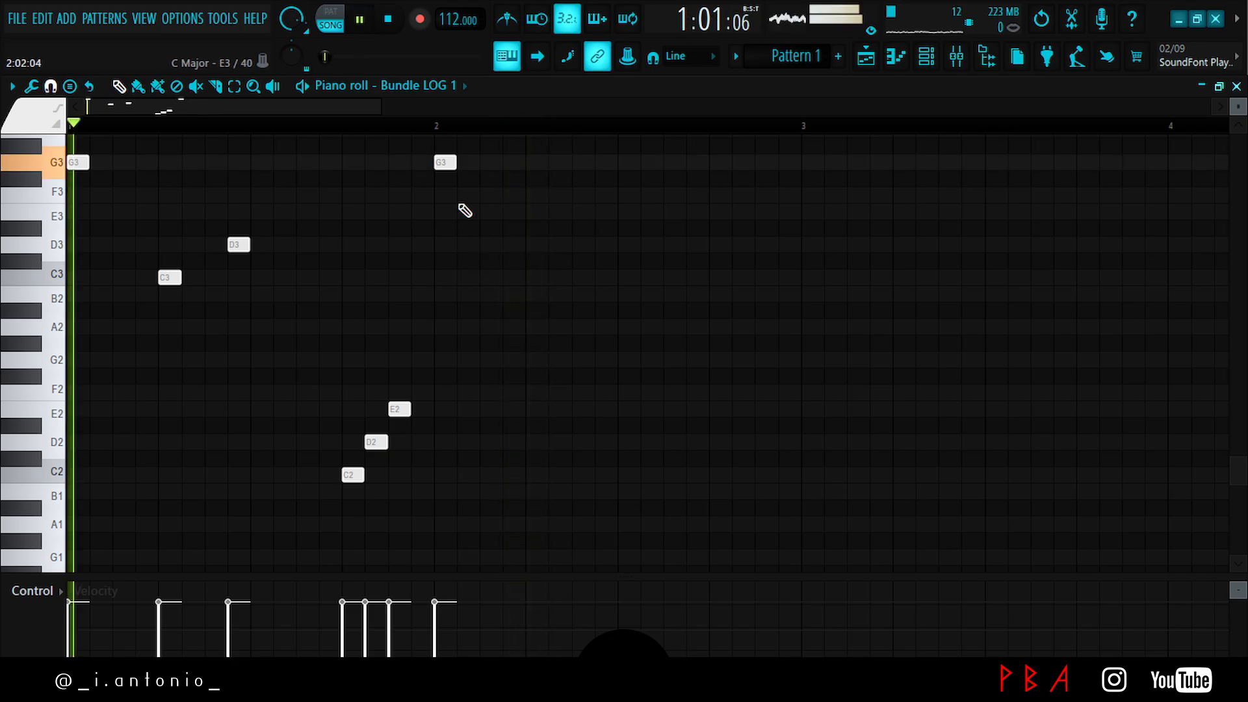
pyautogui.rightClick(444, 164)
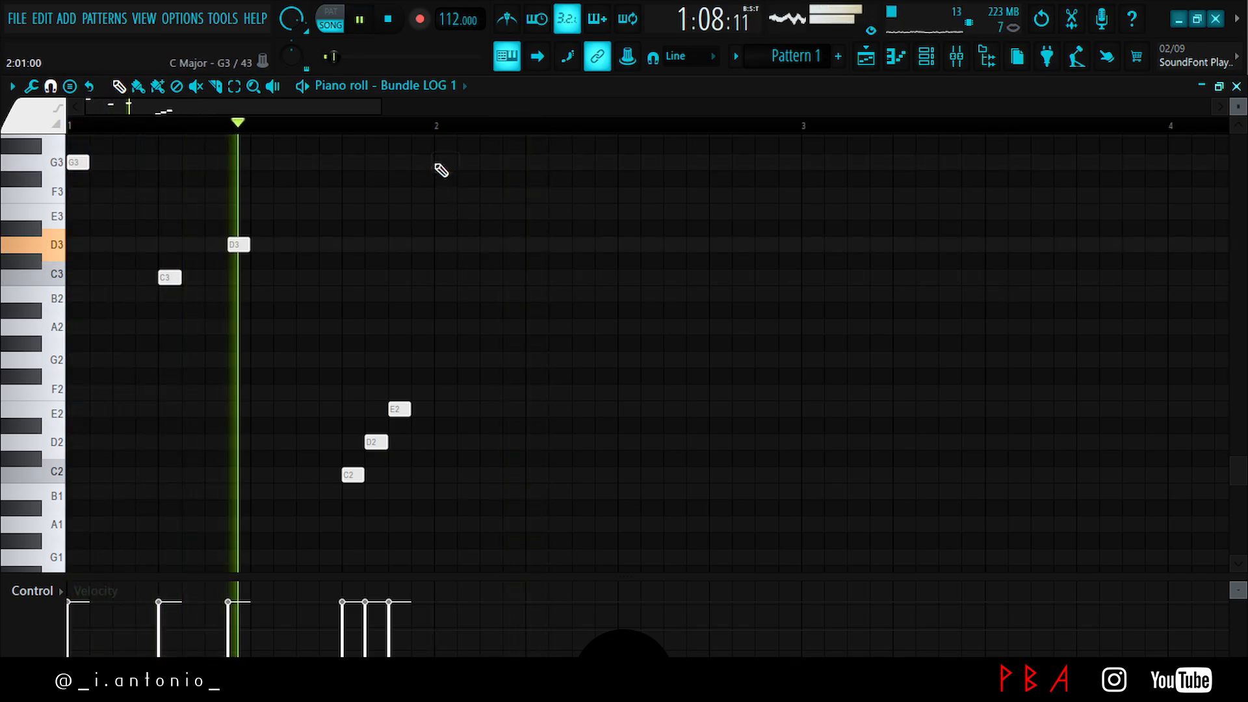
# - Place a one-step G3 note at the start of bar 2 and remove the C3 note placed below it
pyautogui.press('space')
pyautogui.click(435, 296)
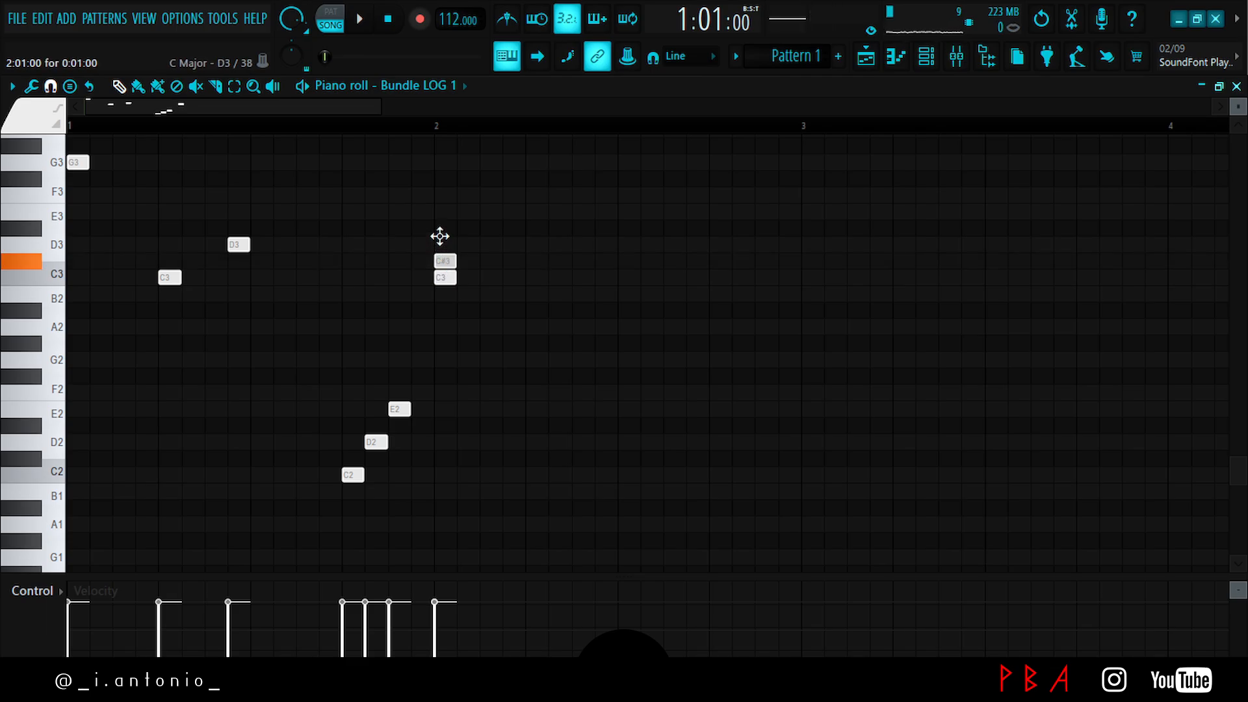
pyautogui.moveTo(440, 188); pyautogui.dragTo(442, 179)
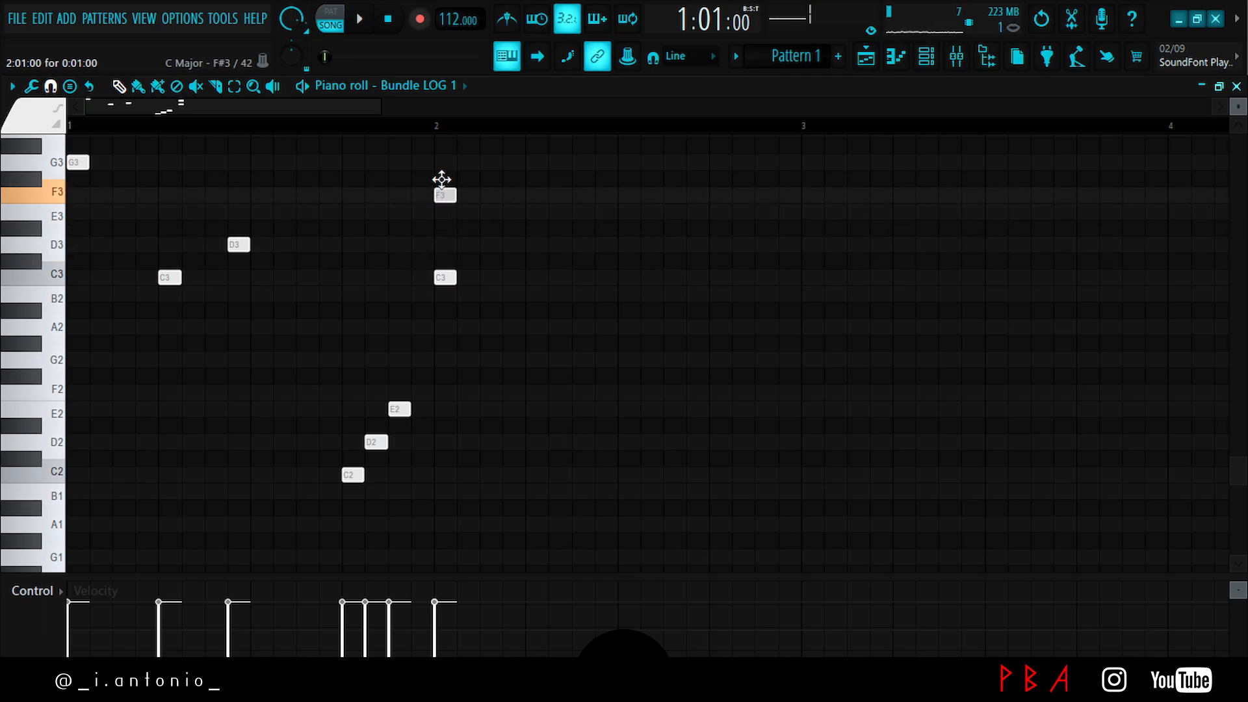
pyautogui.press('space')
pyautogui.rightClick(454, 278)
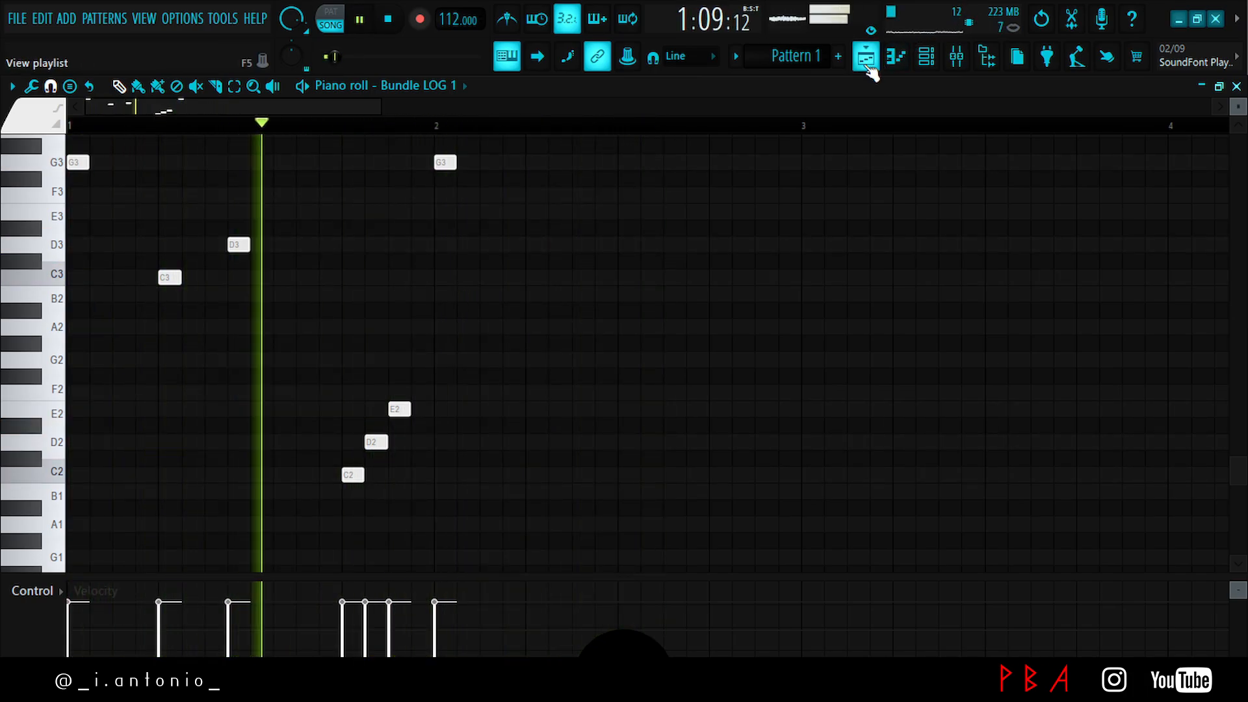
# - Expand the grouped JUNK drum loop tracks in the playlist and play the arrangement briefly
pyautogui.press('space')
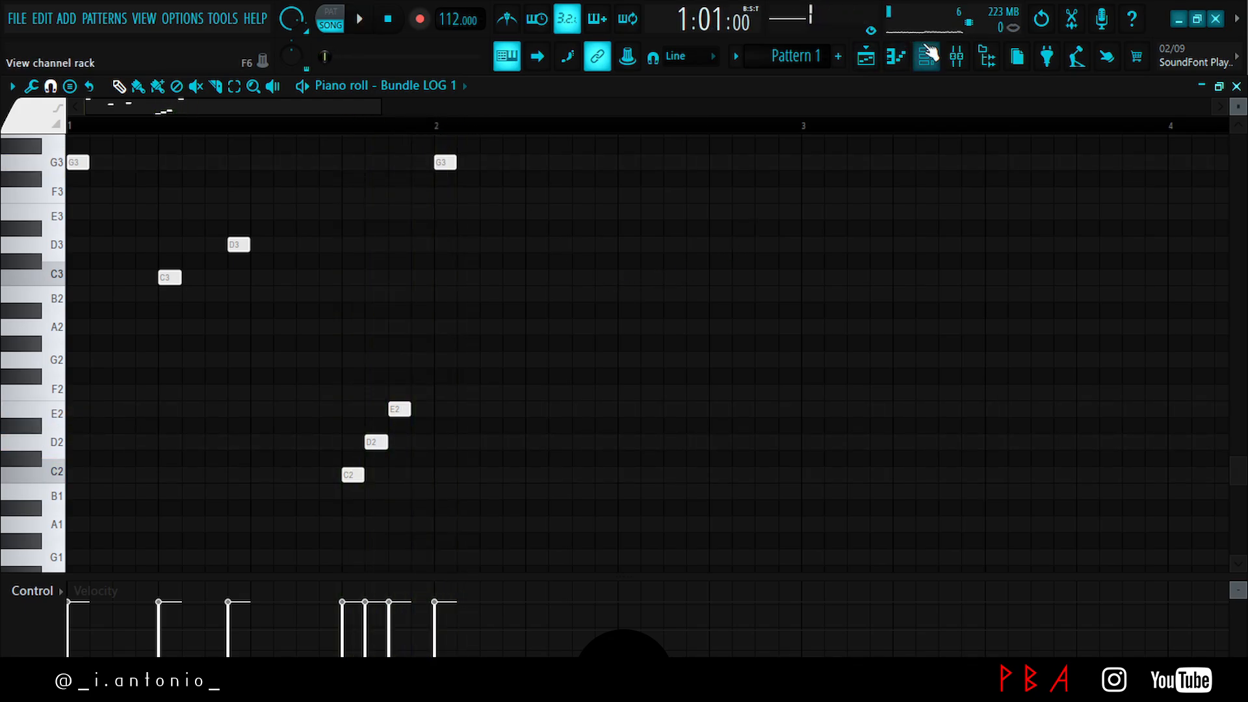
pyautogui.click(956, 56)
pyautogui.click(866, 55)
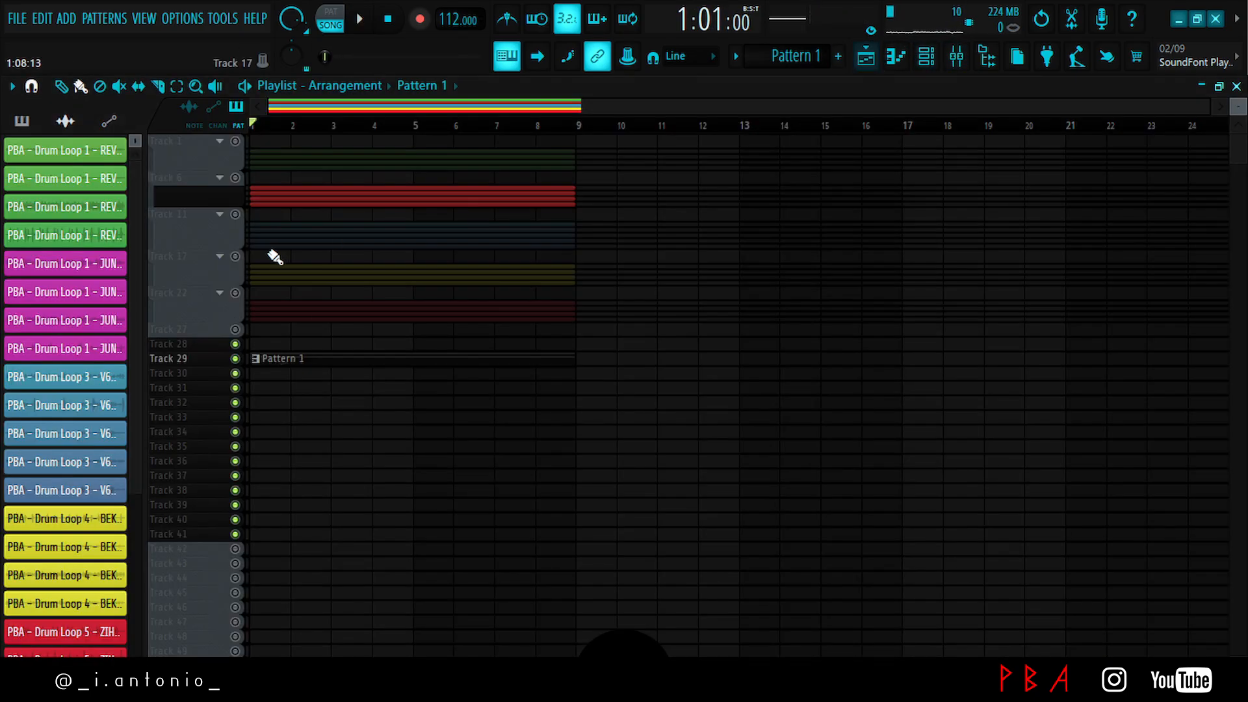
pyautogui.click(220, 179)
pyautogui.click(220, 179)
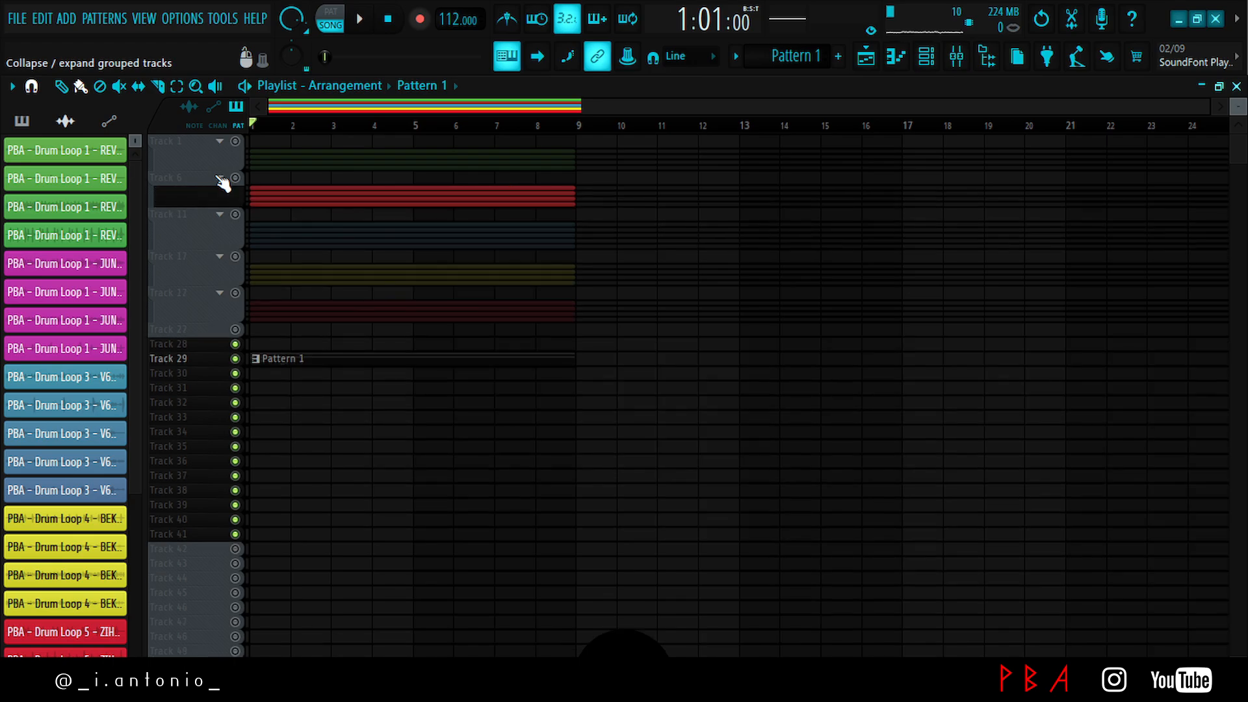
pyautogui.click(220, 180)
pyautogui.press('space')
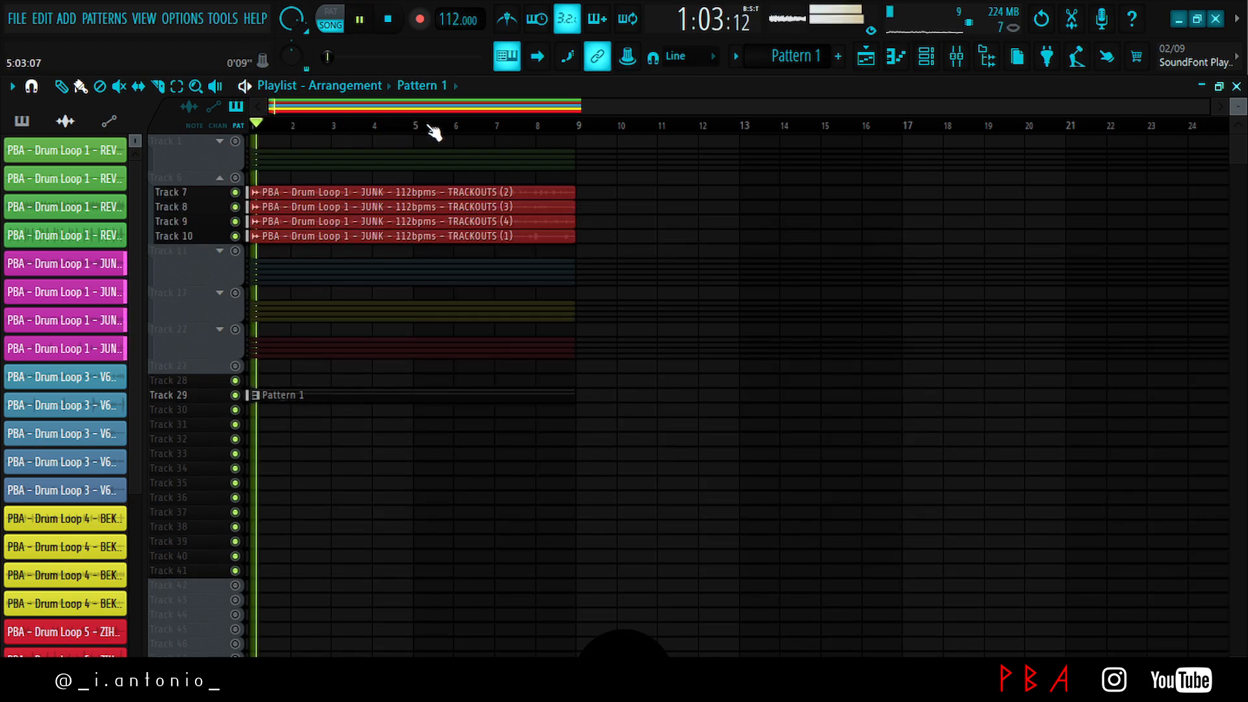
pyautogui.press('space')
# - Filter the channel rack to the Audio group and play the arrangement to examine which drum loop channels sound
pyautogui.click(928, 57)
pyautogui.click(928, 58)
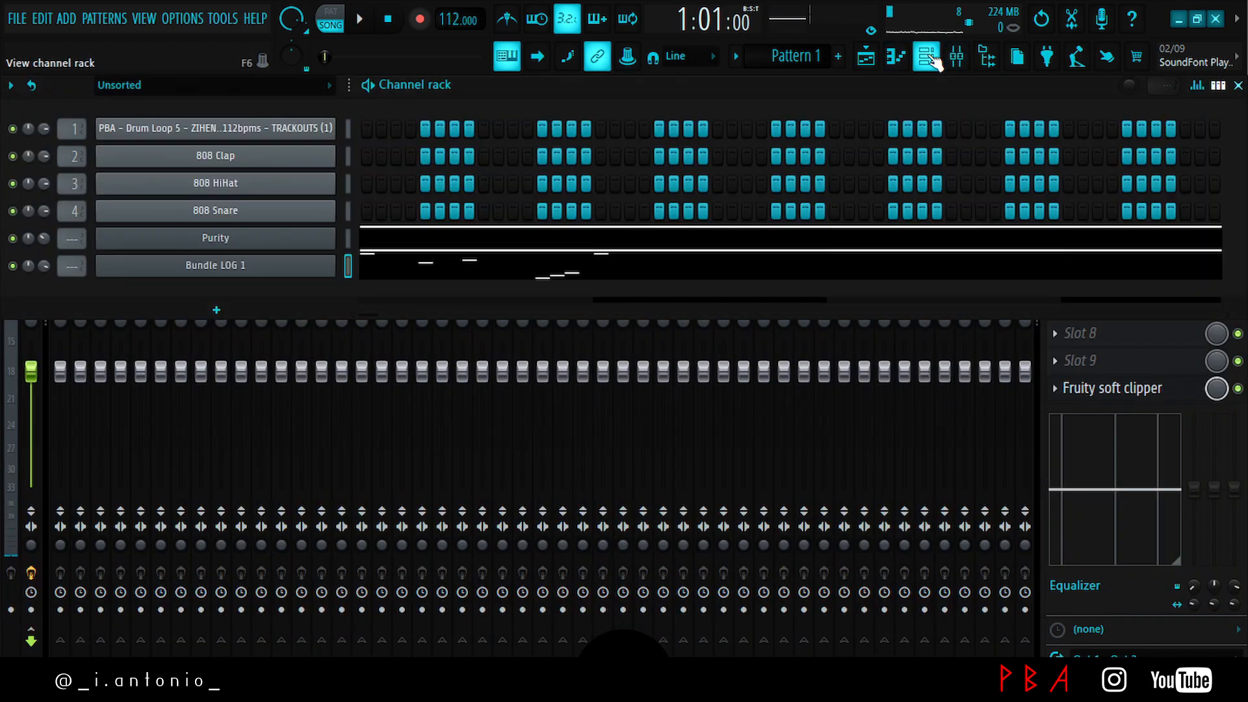
pyautogui.click(280, 85)
pyautogui.click(170, 135)
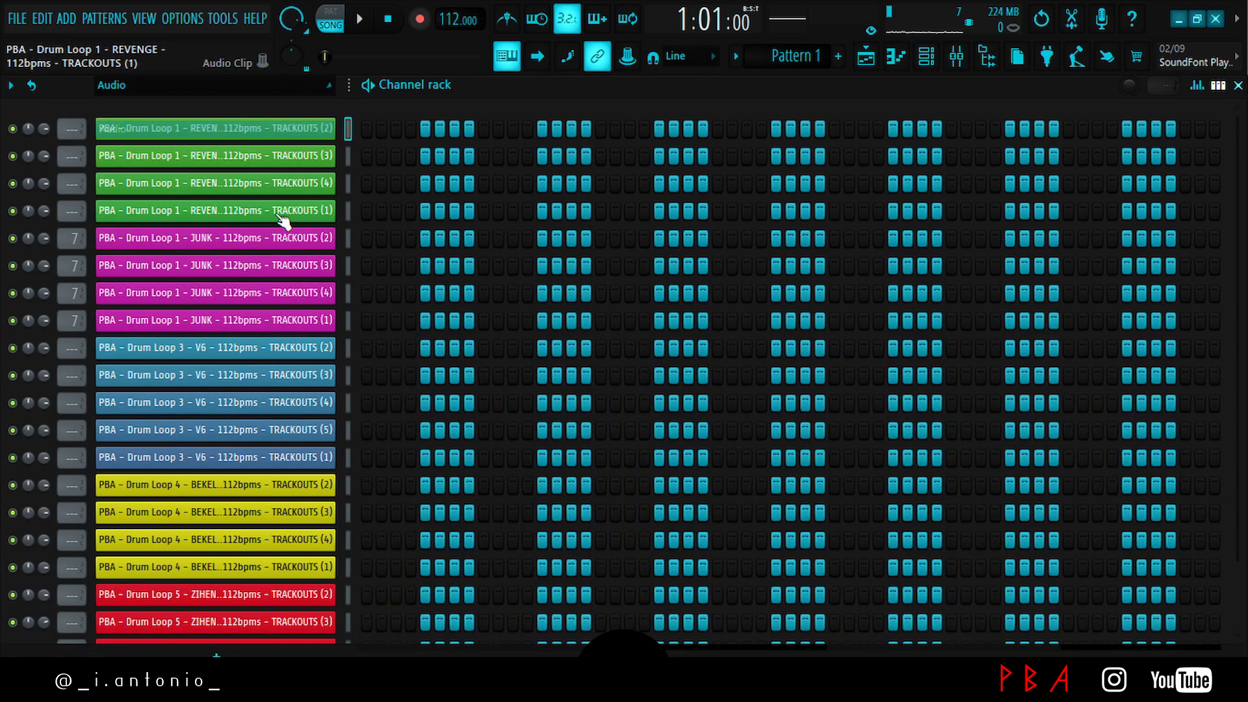
pyautogui.scroll(-3, 351, 550)
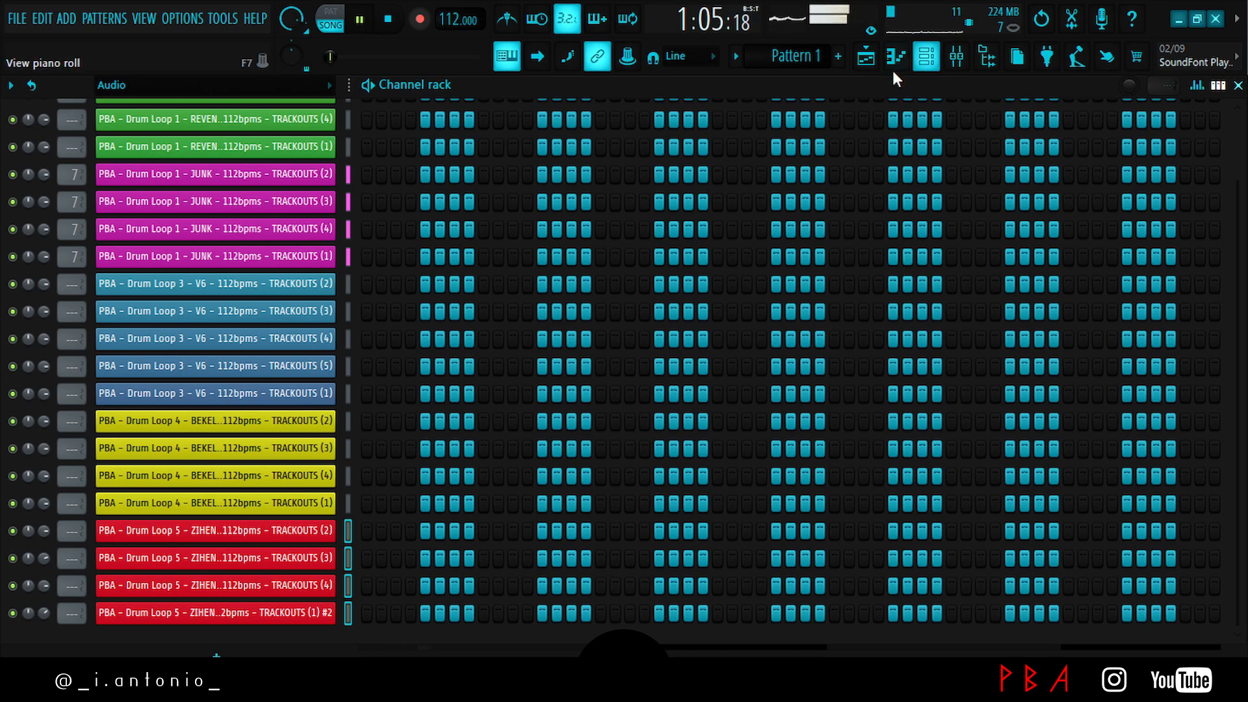
pyautogui.scroll(3, 667, 178)
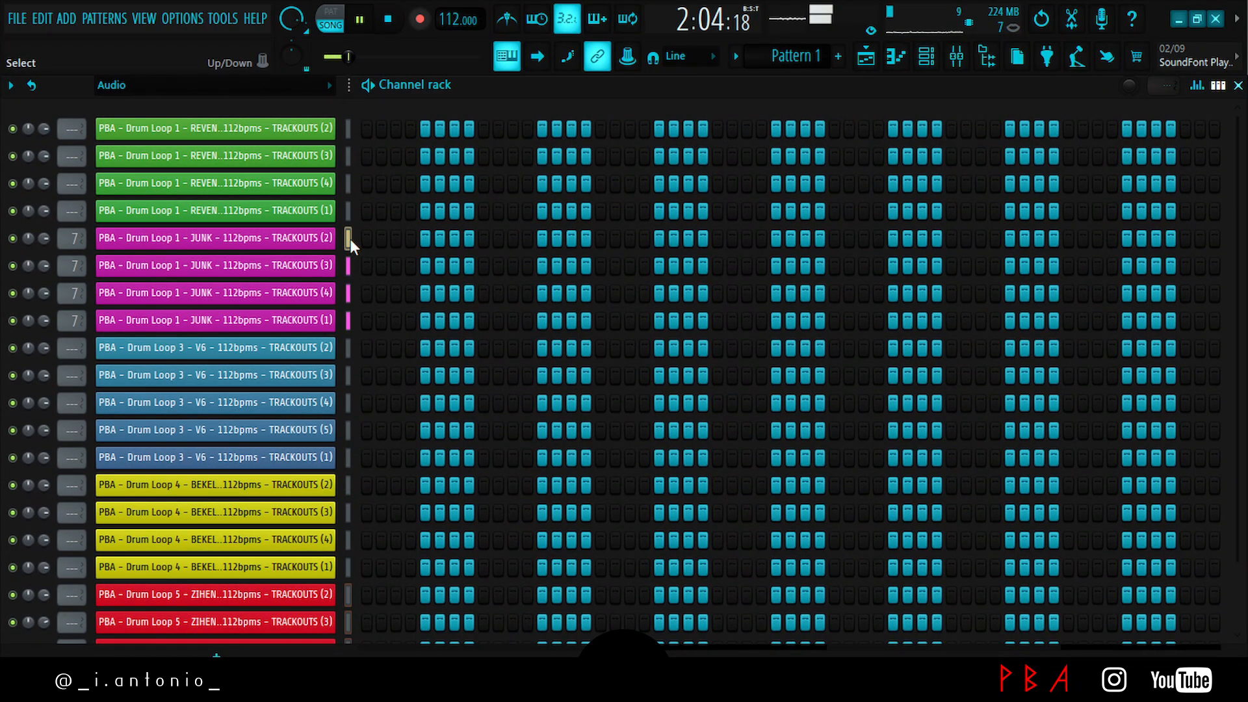
pyautogui.press('space')
# - Solo Track 7, which holds JUNK TRACKOUTS (2), and play it with the audio channels in view
pyautogui.click(865, 56)
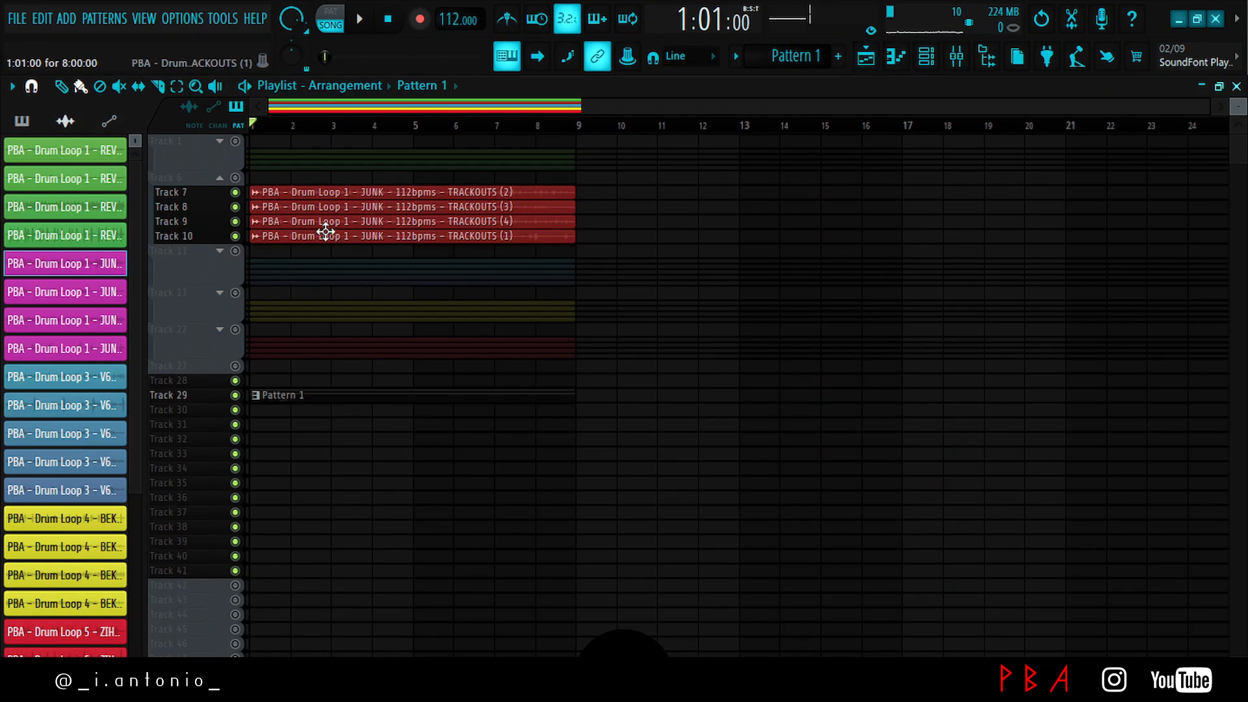
pyautogui.scroll(3, 302, 139)
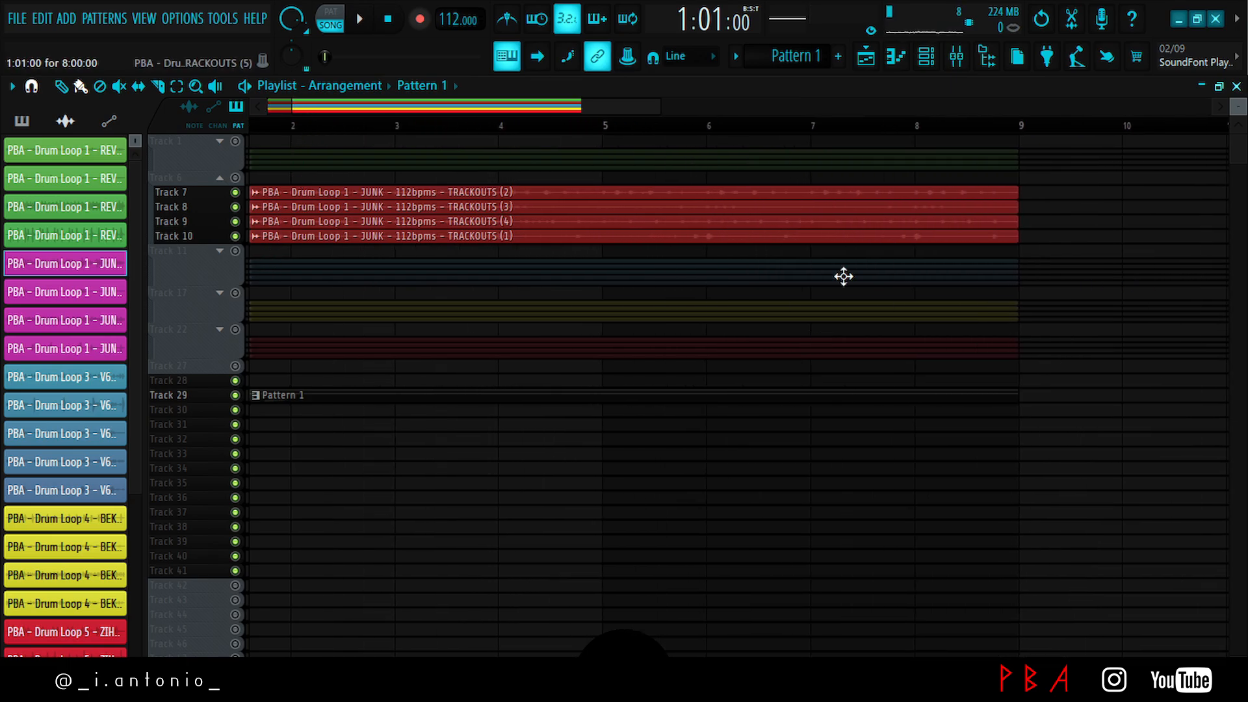
pyautogui.rightClick(240, 195)
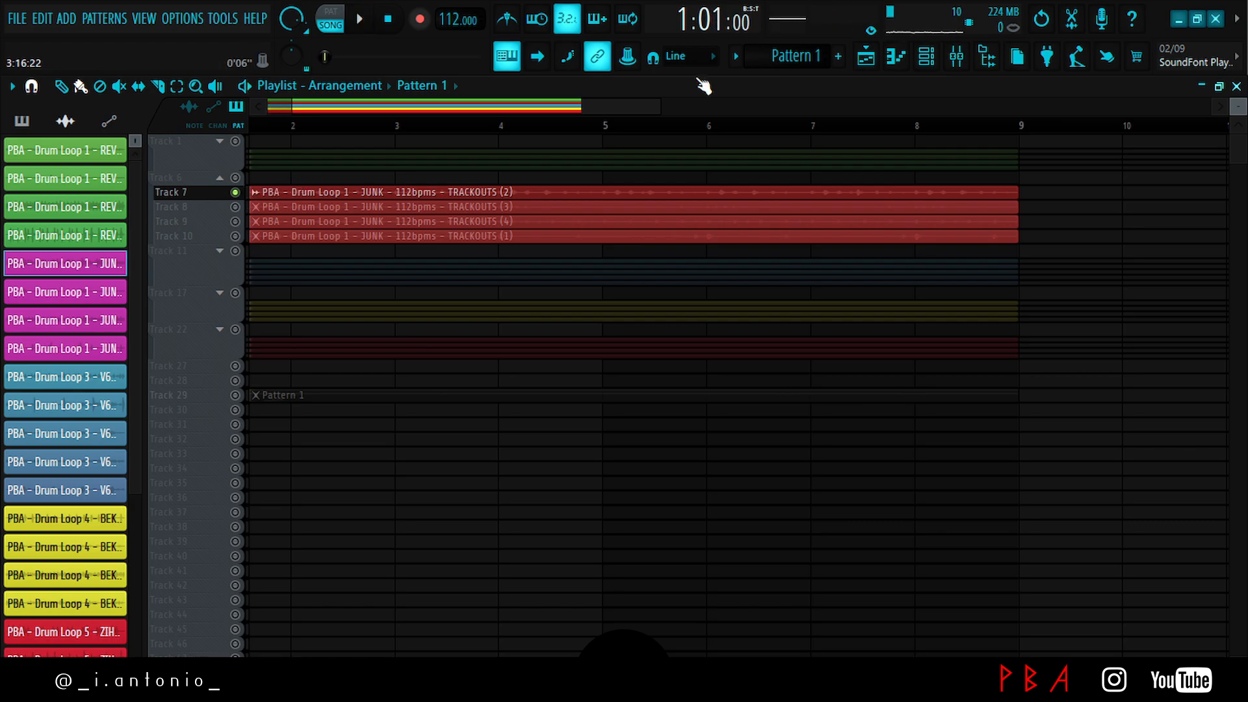
pyautogui.click(927, 58)
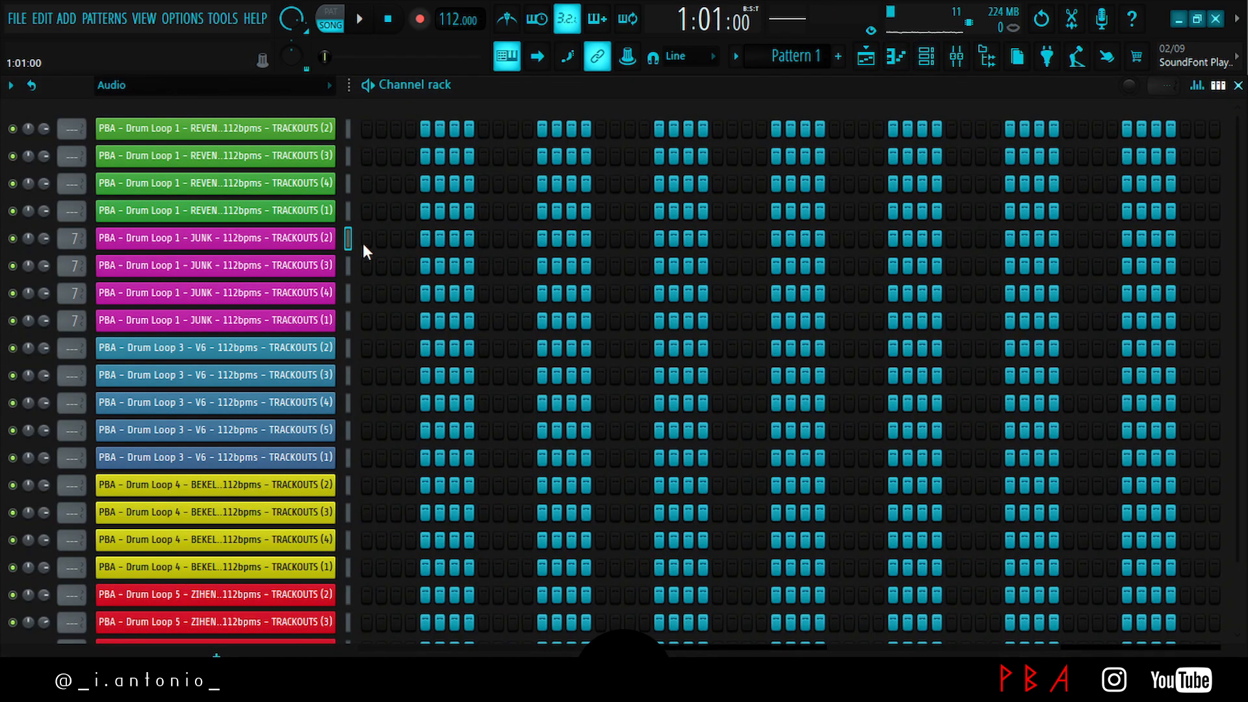
pyautogui.press('space')
# - Check the soloed trackout's mixer level and unmute Tracks 9 and 10 with JUNK TRACKOUTS (4) and (1)
pyautogui.click(956, 57)
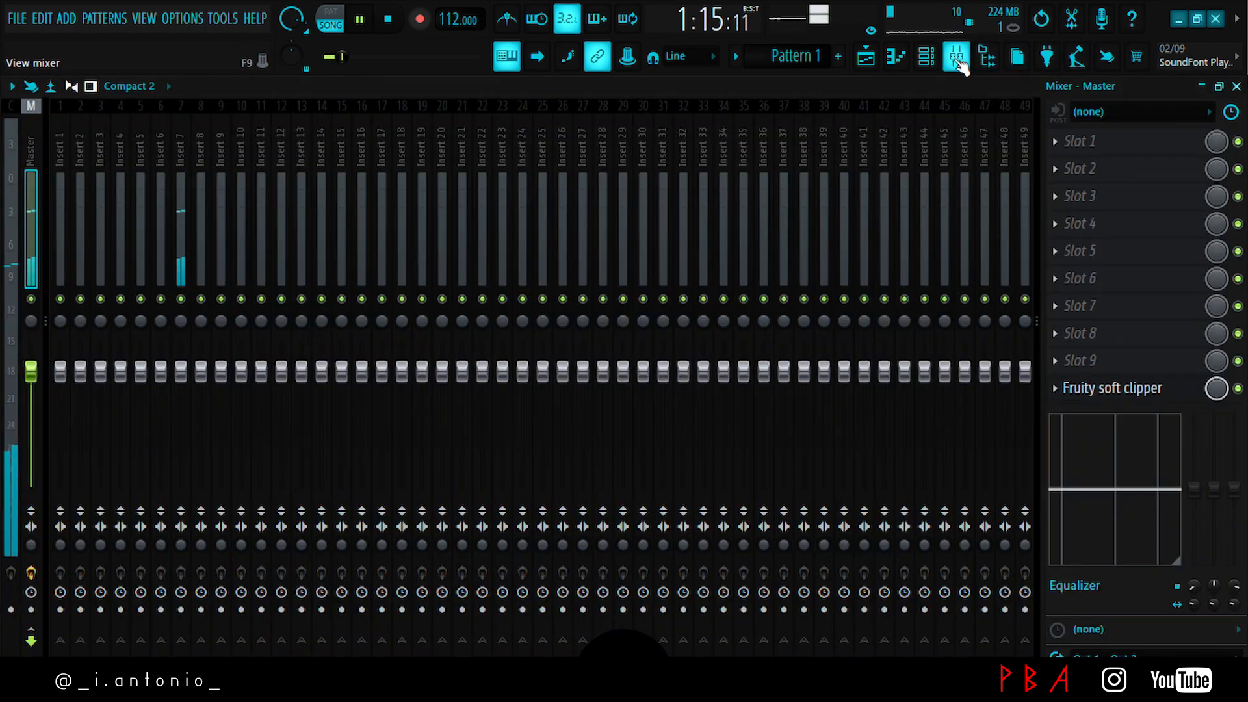
pyautogui.click(866, 57)
pyautogui.click(1110, 270)
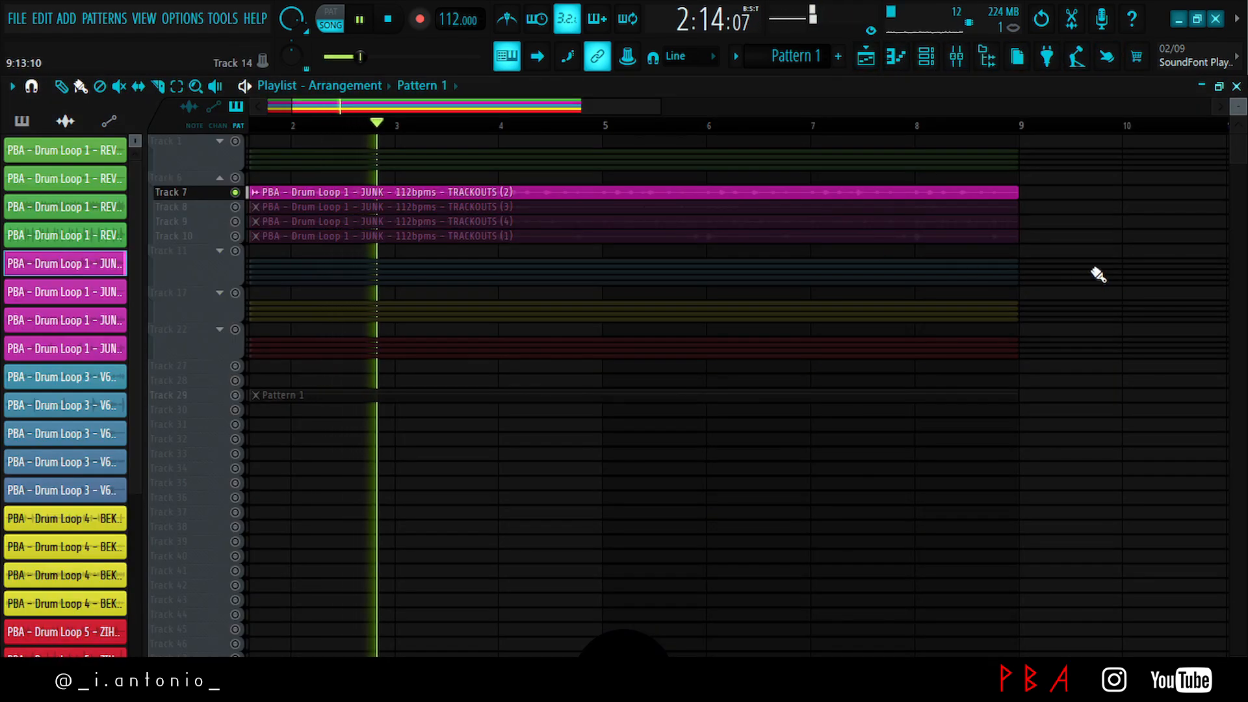
pyautogui.click(235, 221)
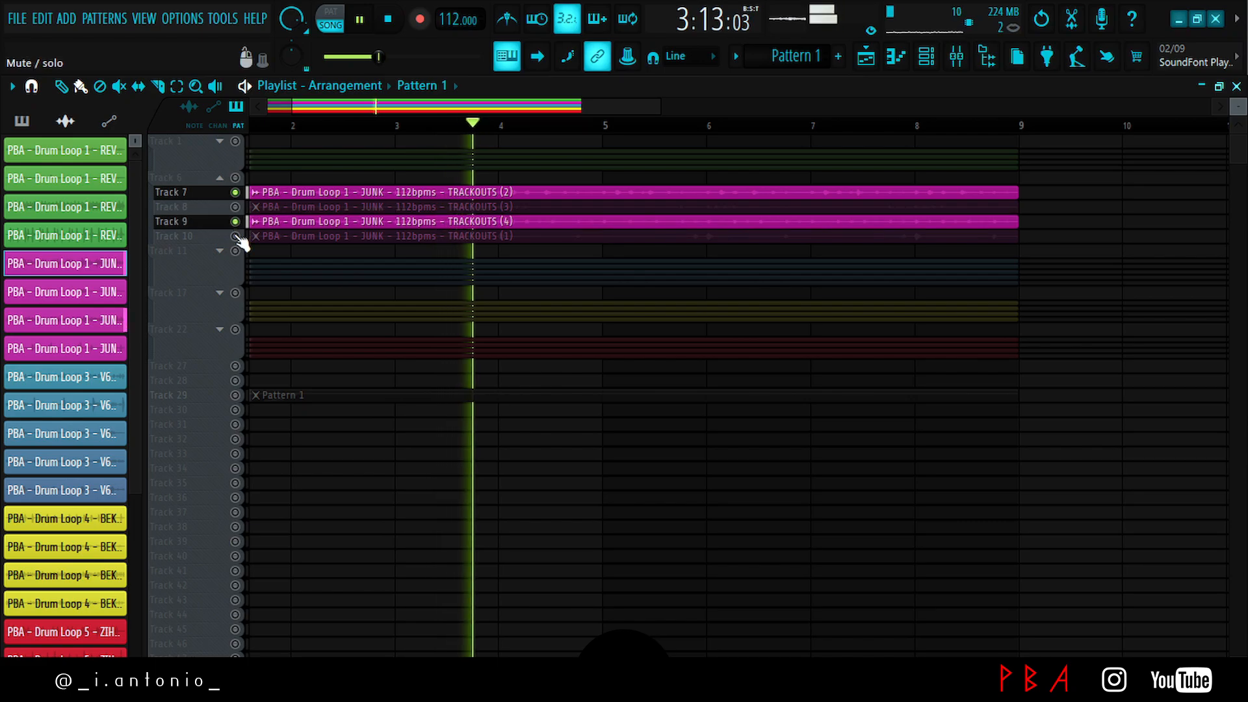
pyautogui.click(235, 236)
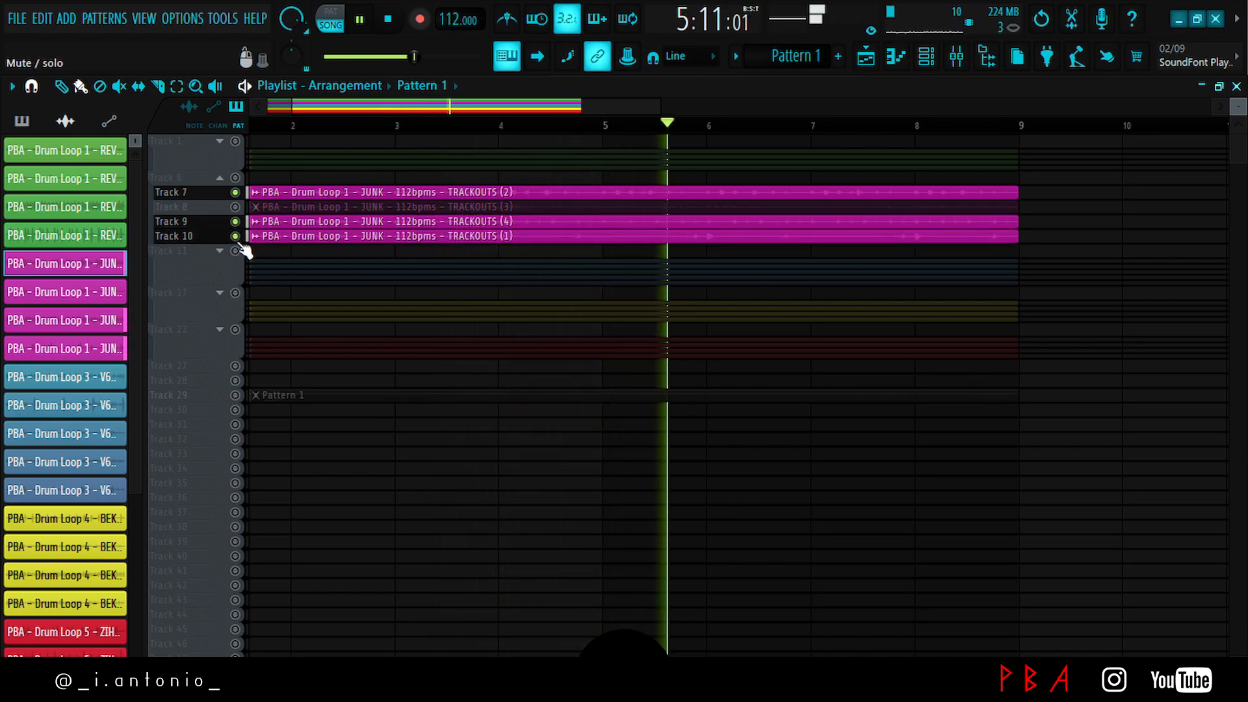
# - Equalize Insert 7 with a -18.0 dB low shelf at 283 Hz and a -6.4 dB peaking cut at 866 Hz, width 0.17
pyautogui.click(957, 57)
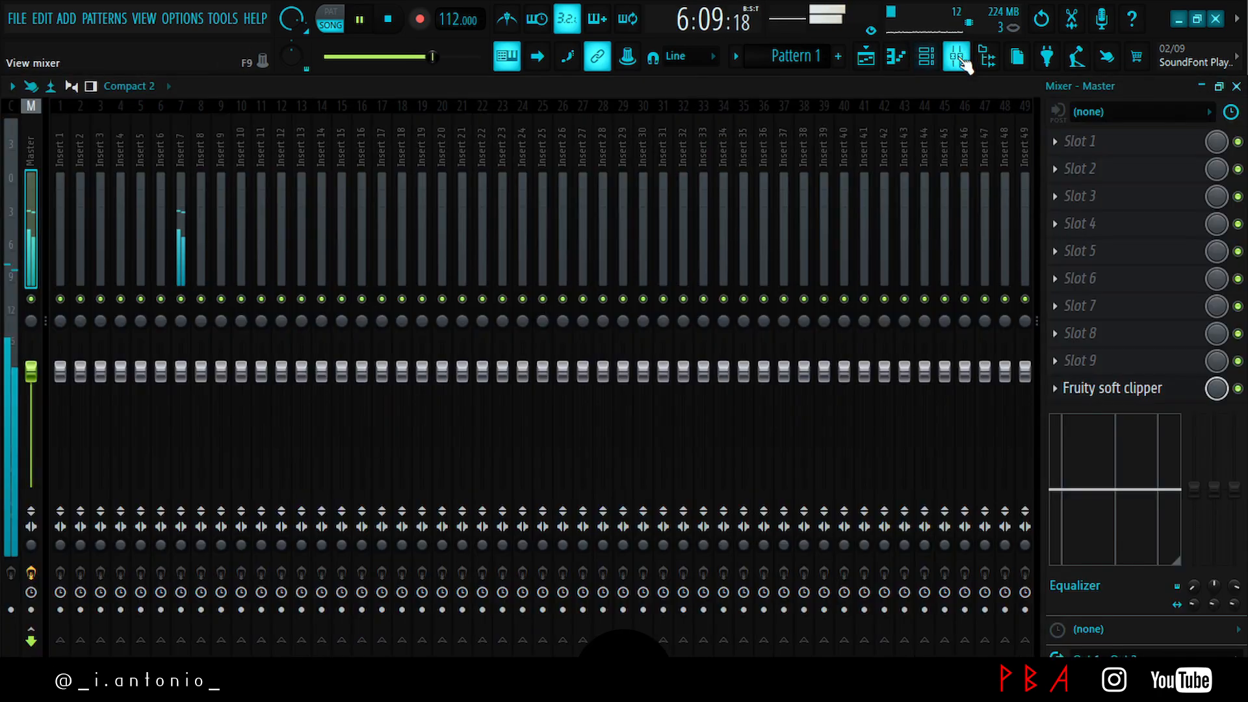
pyautogui.click(188, 240)
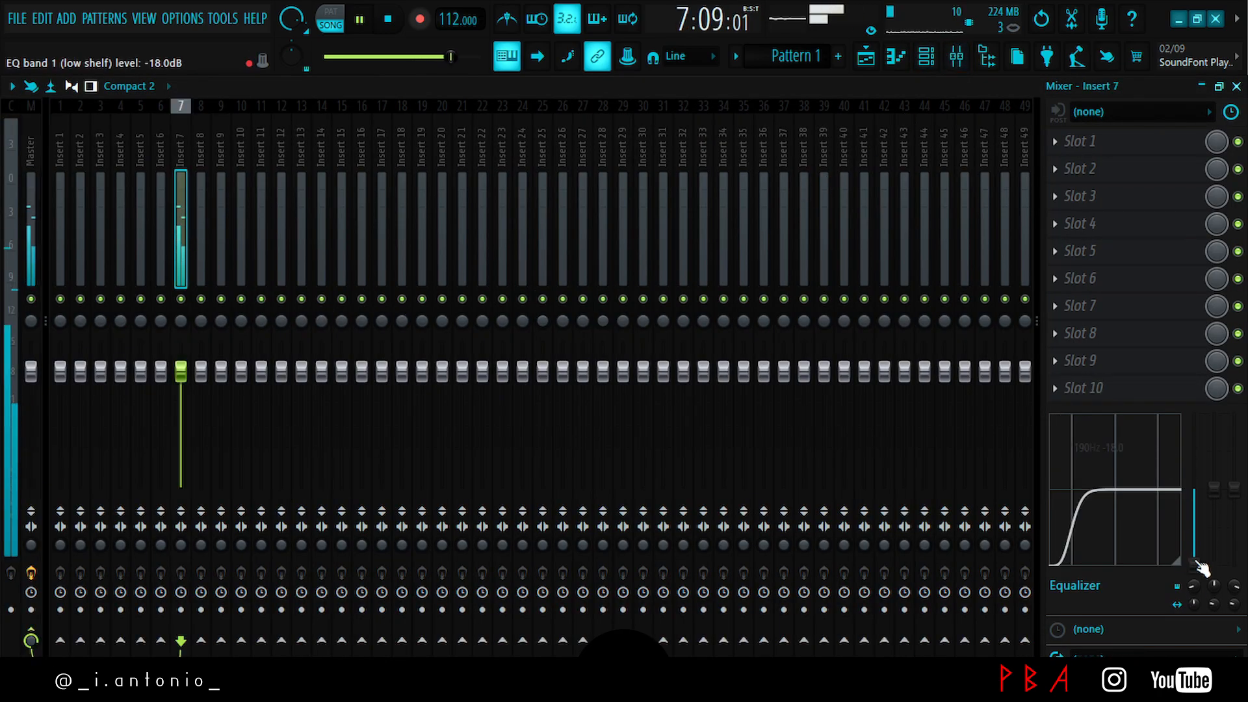
pyautogui.moveTo(1194, 586); pyautogui.dragTo(1194, 580)
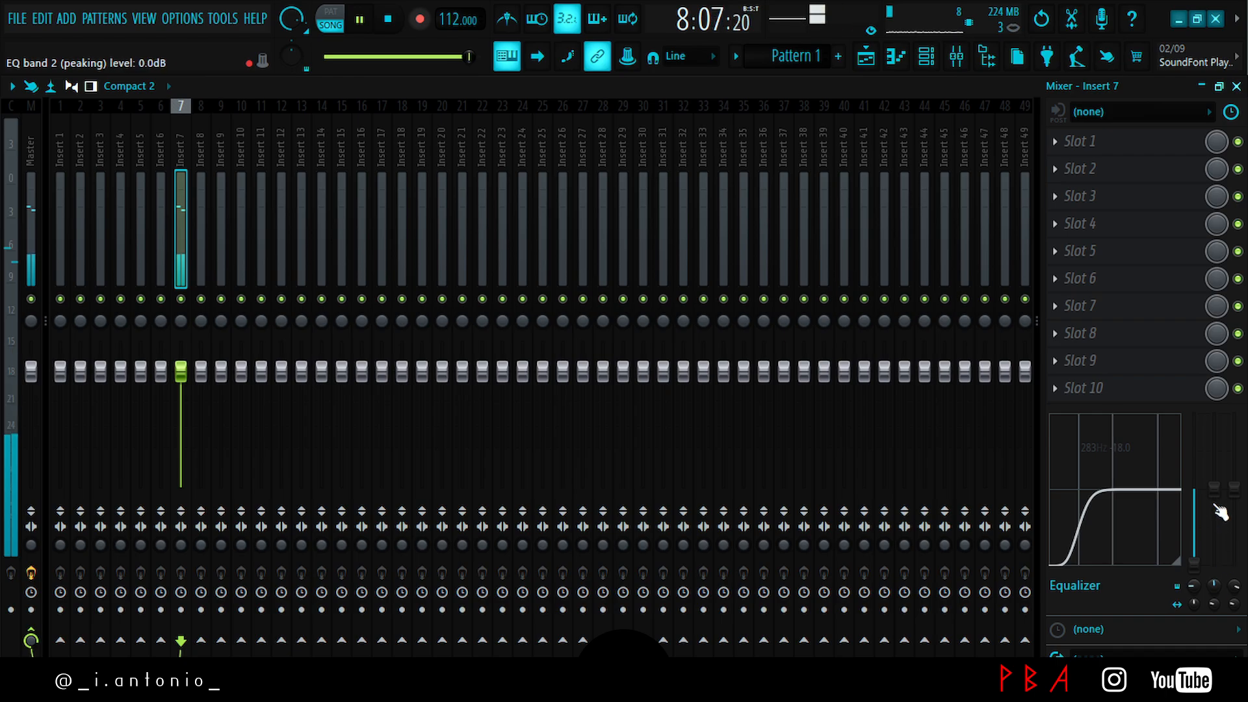
pyautogui.moveTo(1213, 586); pyautogui.dragTo(1213, 596)
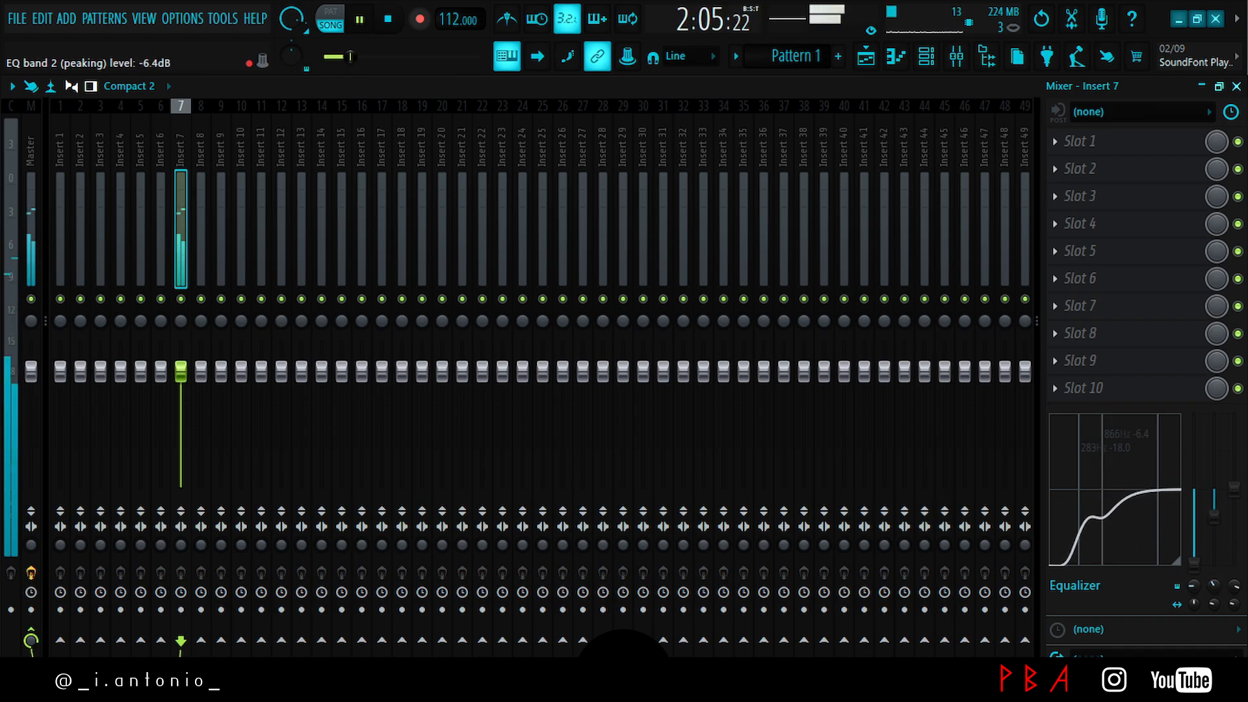
pyautogui.moveTo(1214, 605); pyautogui.dragTo(1214, 606)
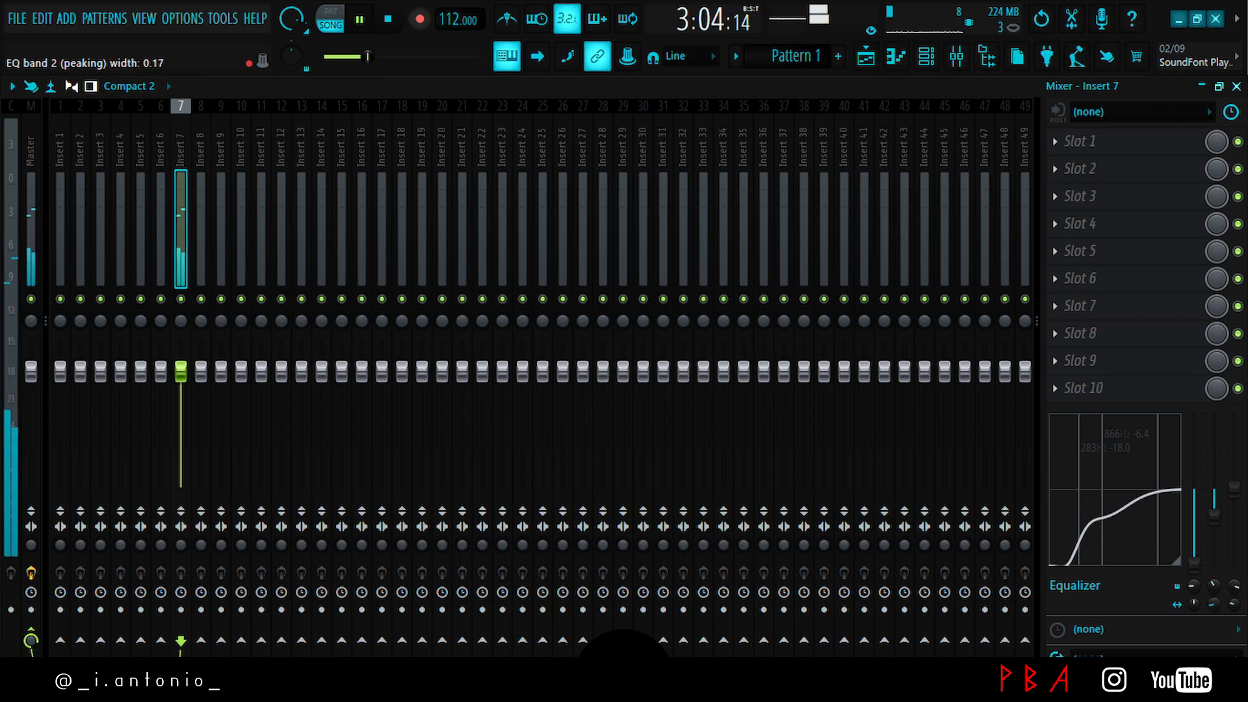
pyautogui.click(1236, 87)
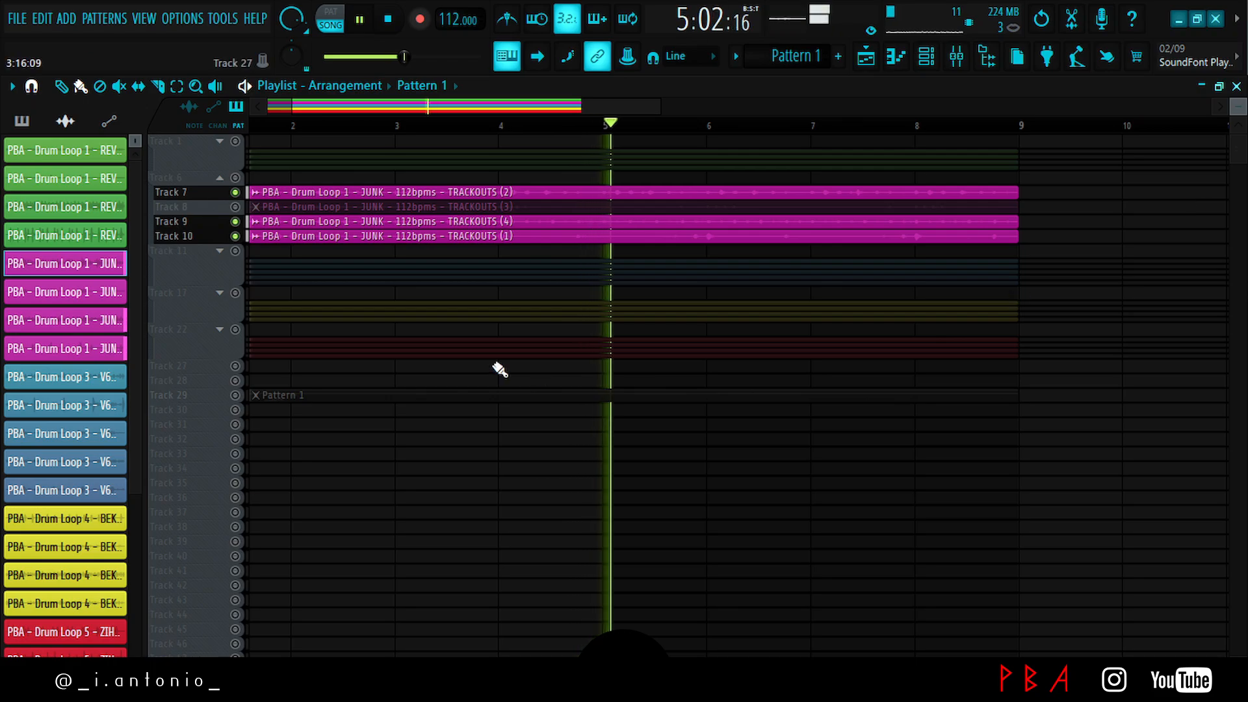
# - Unmute Track 29 with Pattern 1, restart playback and open the Bundle LOG 1 piano roll
pyautogui.press('space')
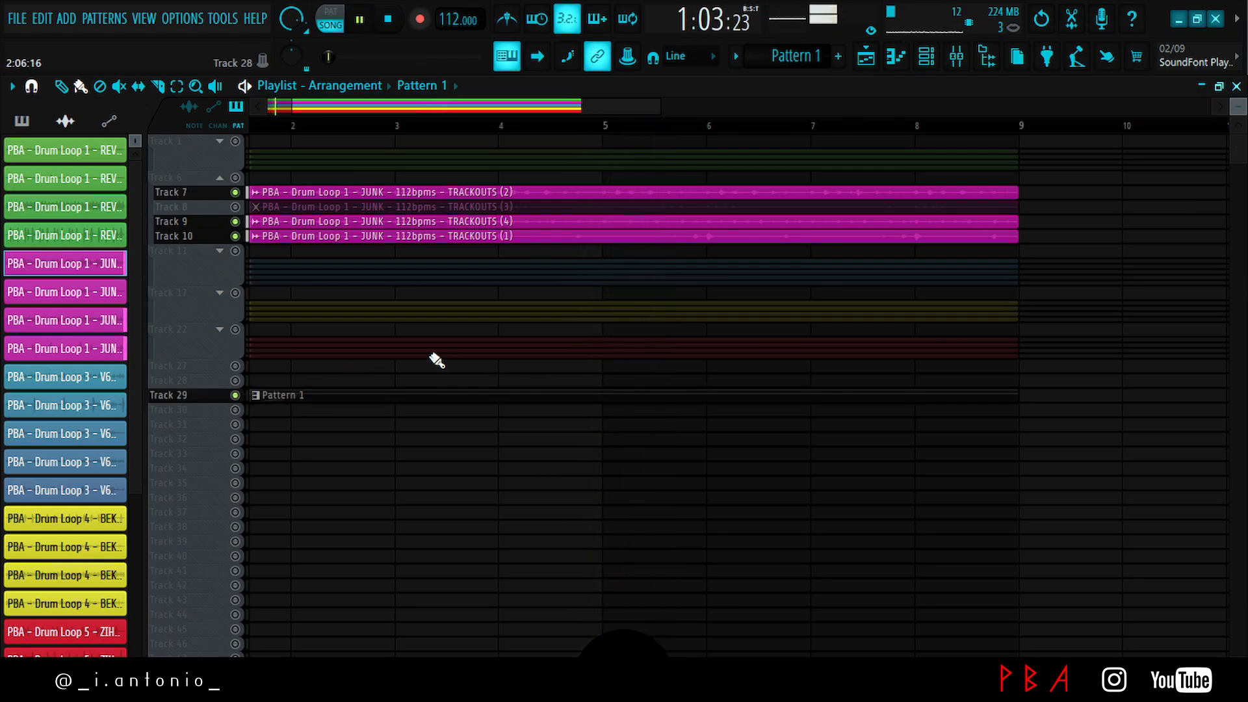
pyautogui.click(926, 59)
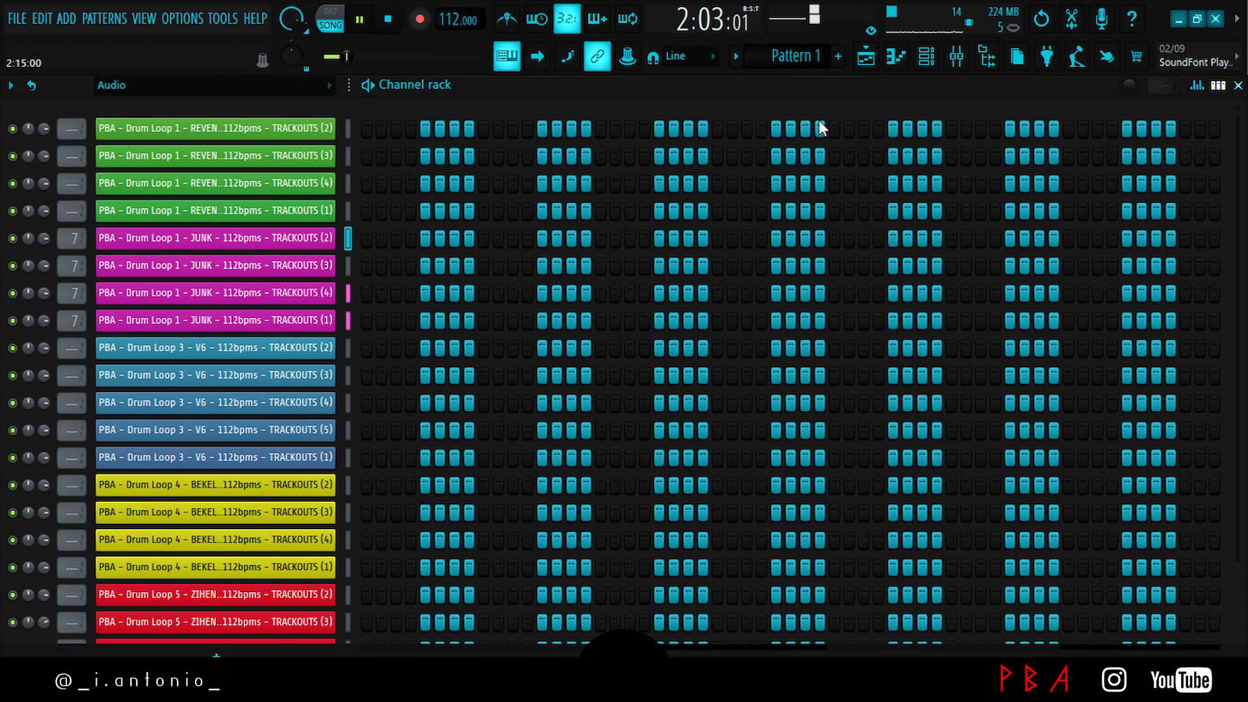
pyautogui.click(900, 58)
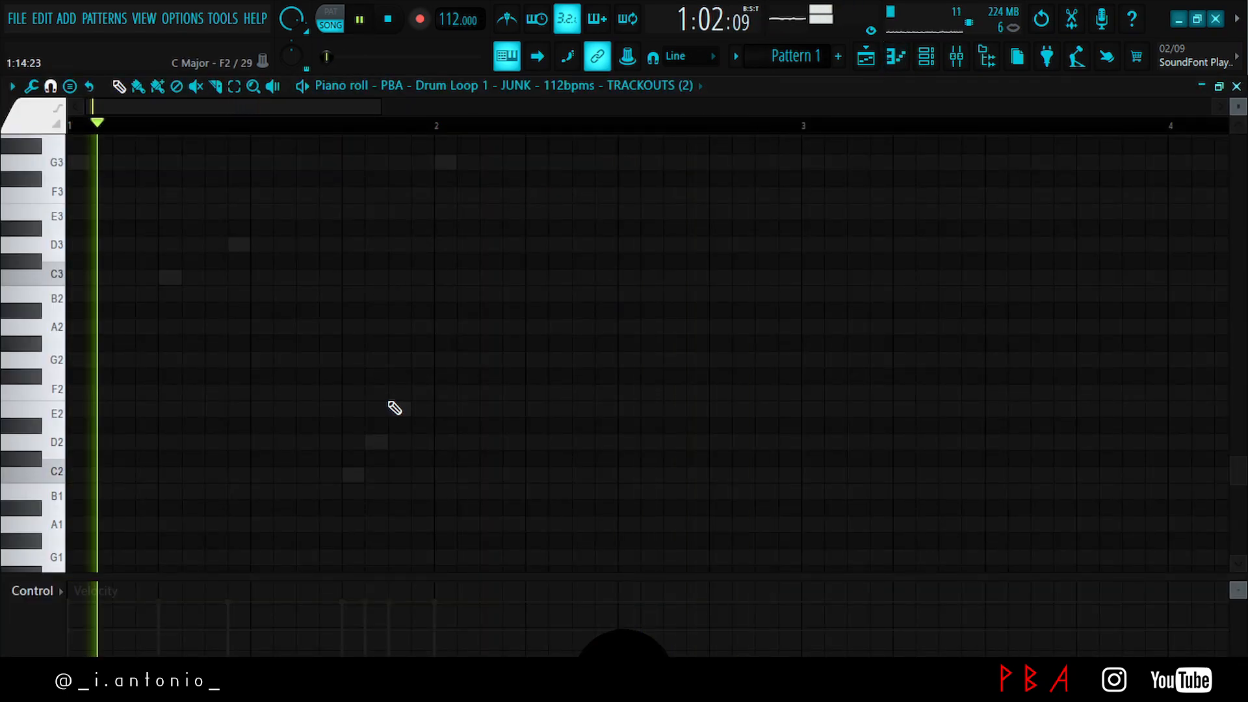
pyautogui.scroll(3, 517, 260)
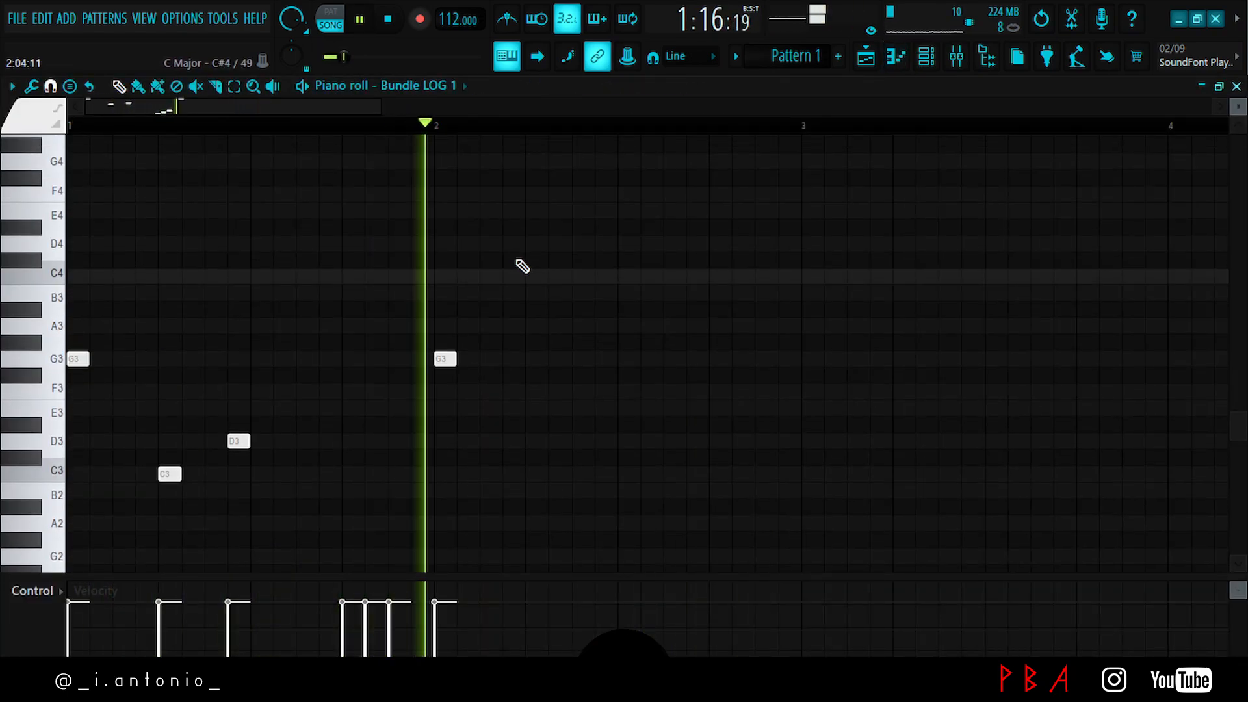
# - Place a one-step C4 note on step 5 of bar 2 while playing the pattern back
pyautogui.press('space')
pyautogui.rightClick(534, 278)
pyautogui.press('space')
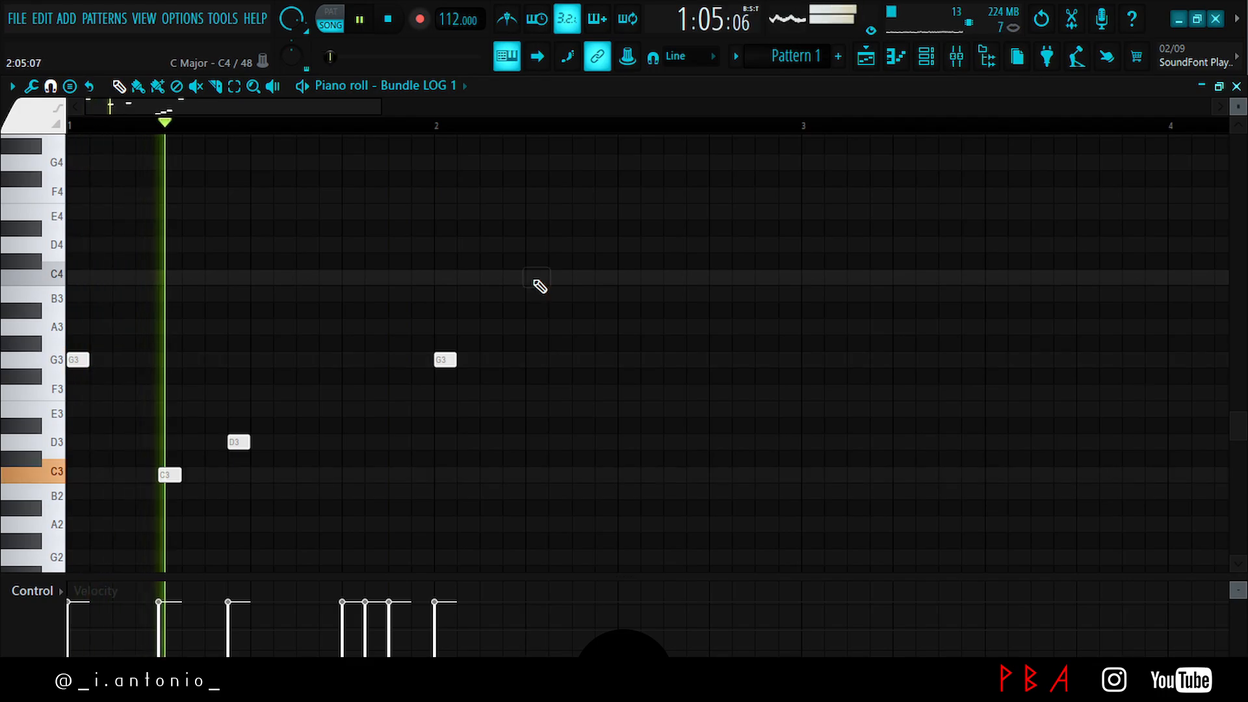
pyautogui.click(530, 279)
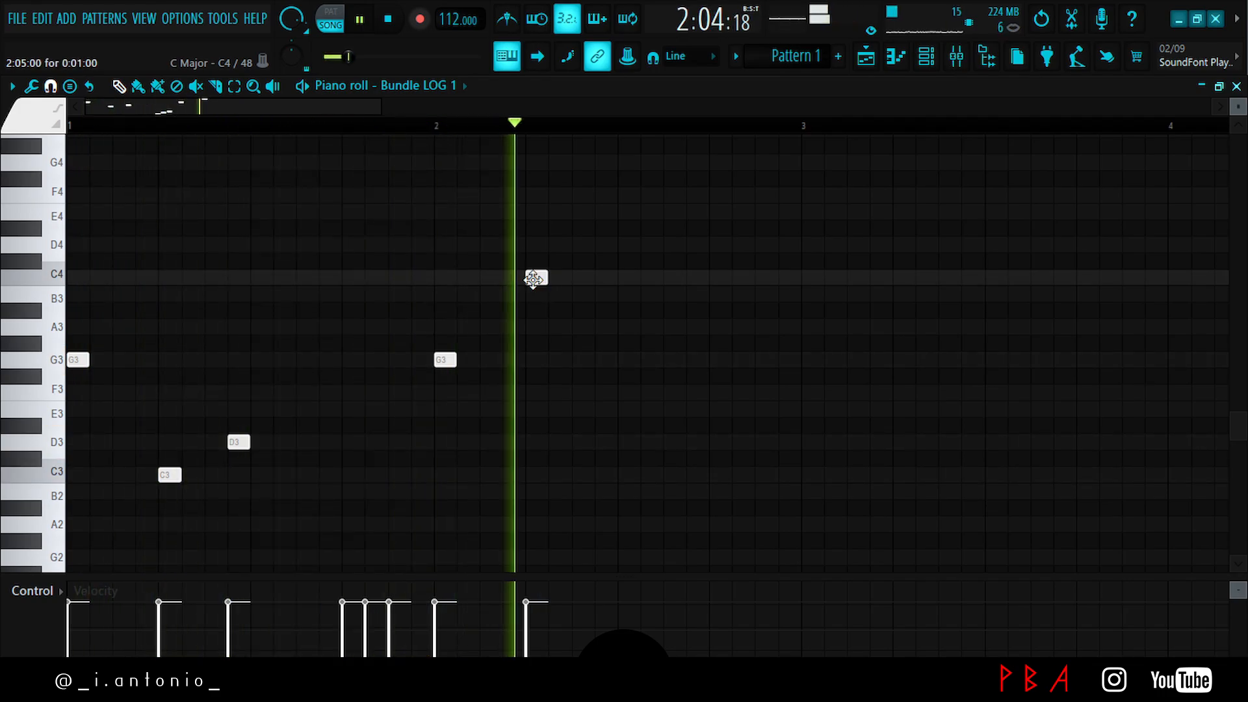
# - Add a one-step note on step 11 of bar 2, audition it at E3 and move it to G3
pyautogui.scroll(-3, 578, 297)
pyautogui.press('space')
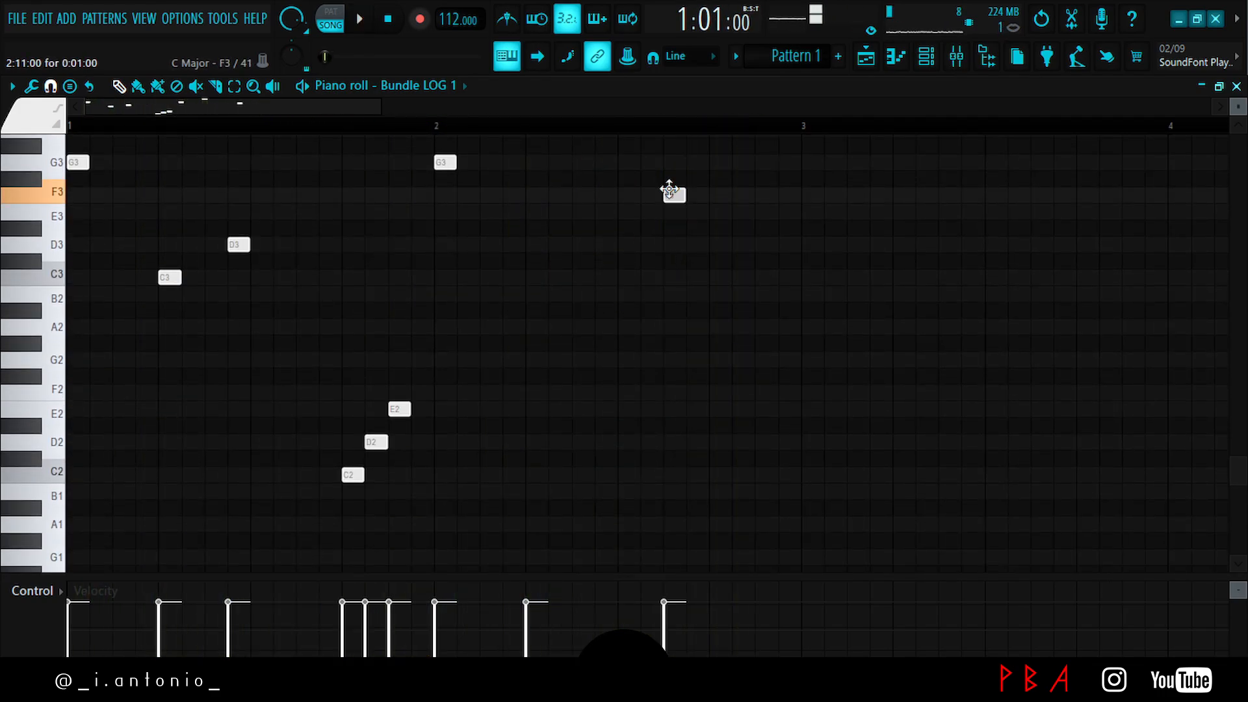
pyautogui.moveTo(674, 195)
pyautogui.mouseDown()
pyautogui.moveTo(674, 231)
pyautogui.moveTo(678, 209)
pyautogui.mouseUp()
pyautogui.press('space')
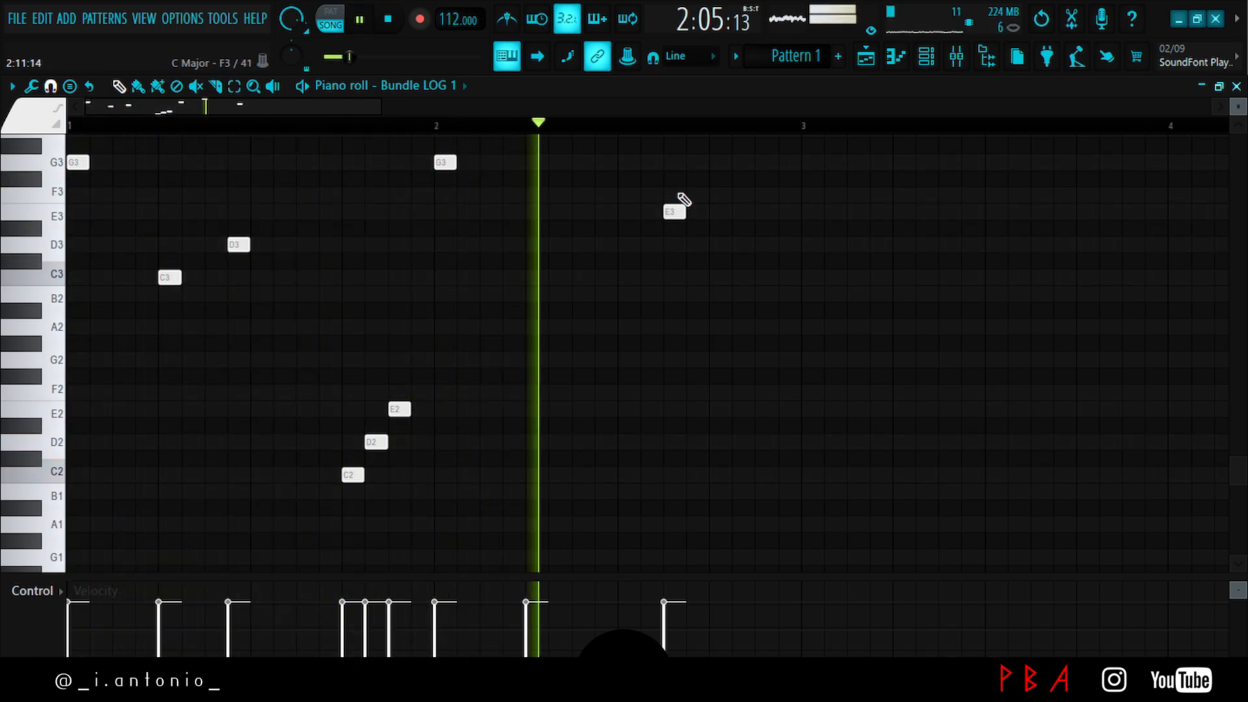
pyautogui.press('space')
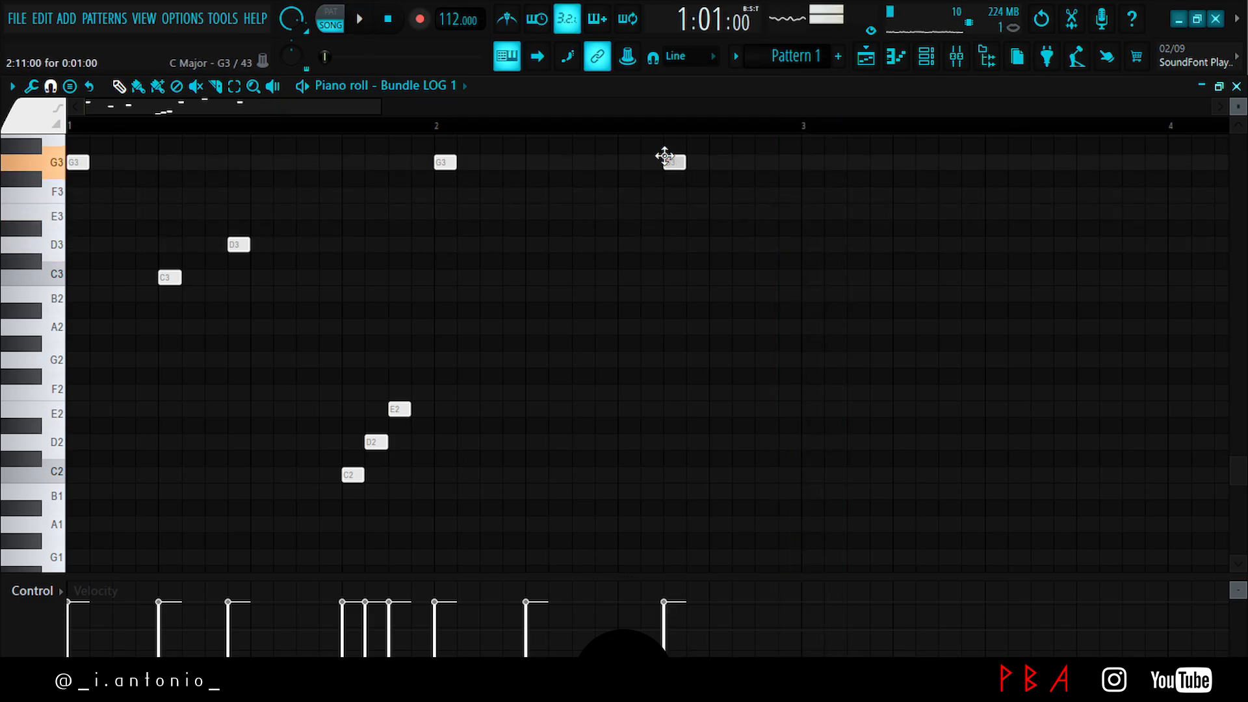
pyautogui.press('space')
# - Shorten the G3 note on step 11 of bar 2 to a length of 0:00:01
pyautogui.scroll(3, 673, 243)
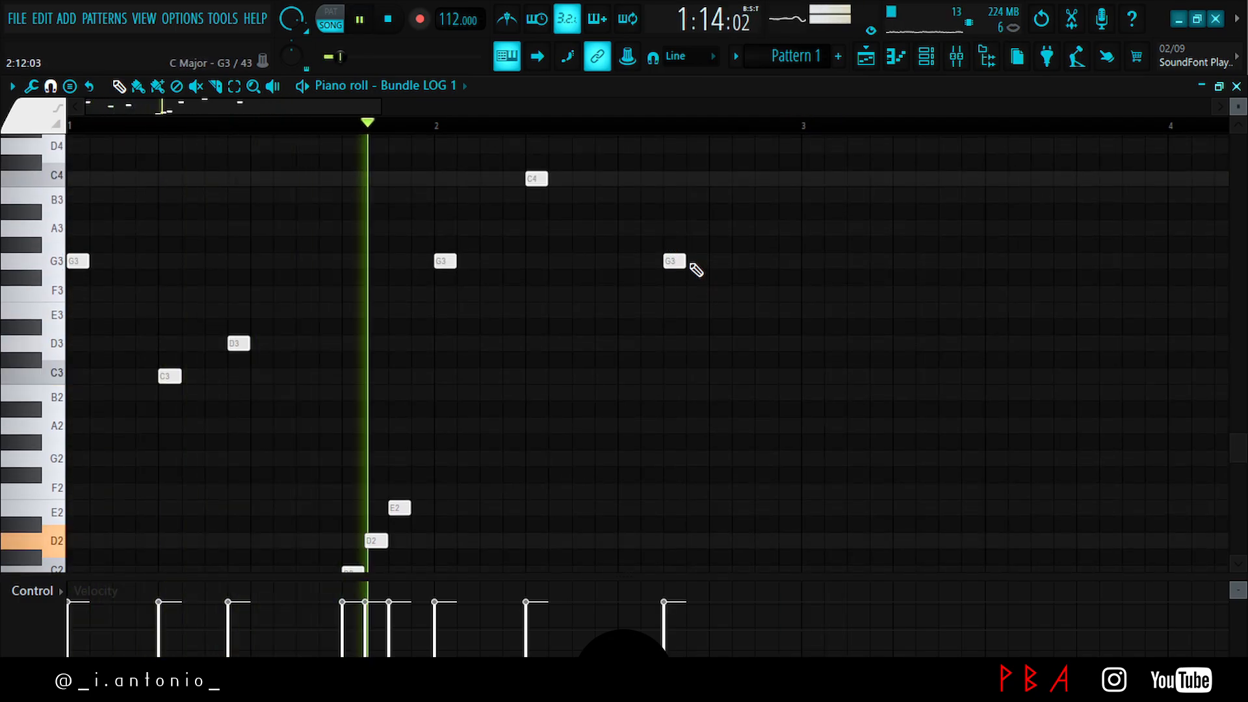
pyautogui.moveTo(687, 261); pyautogui.dragTo(666, 262)
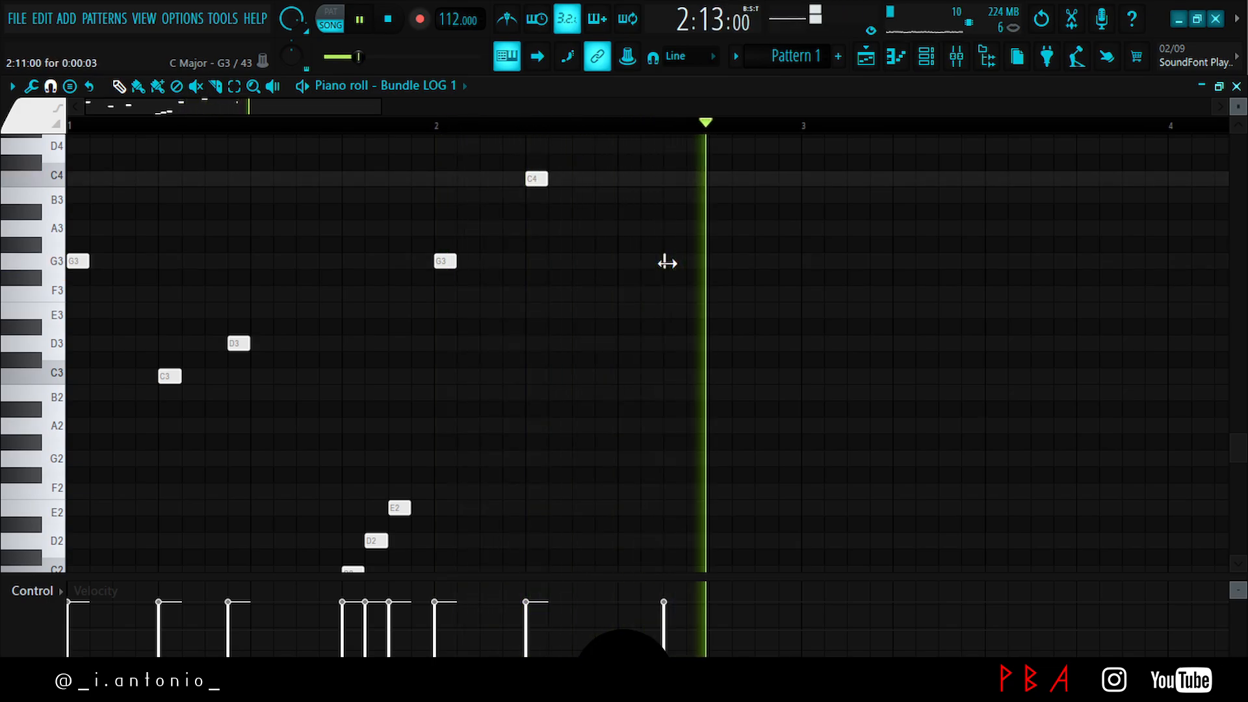
pyautogui.scroll(5, 687, 139)
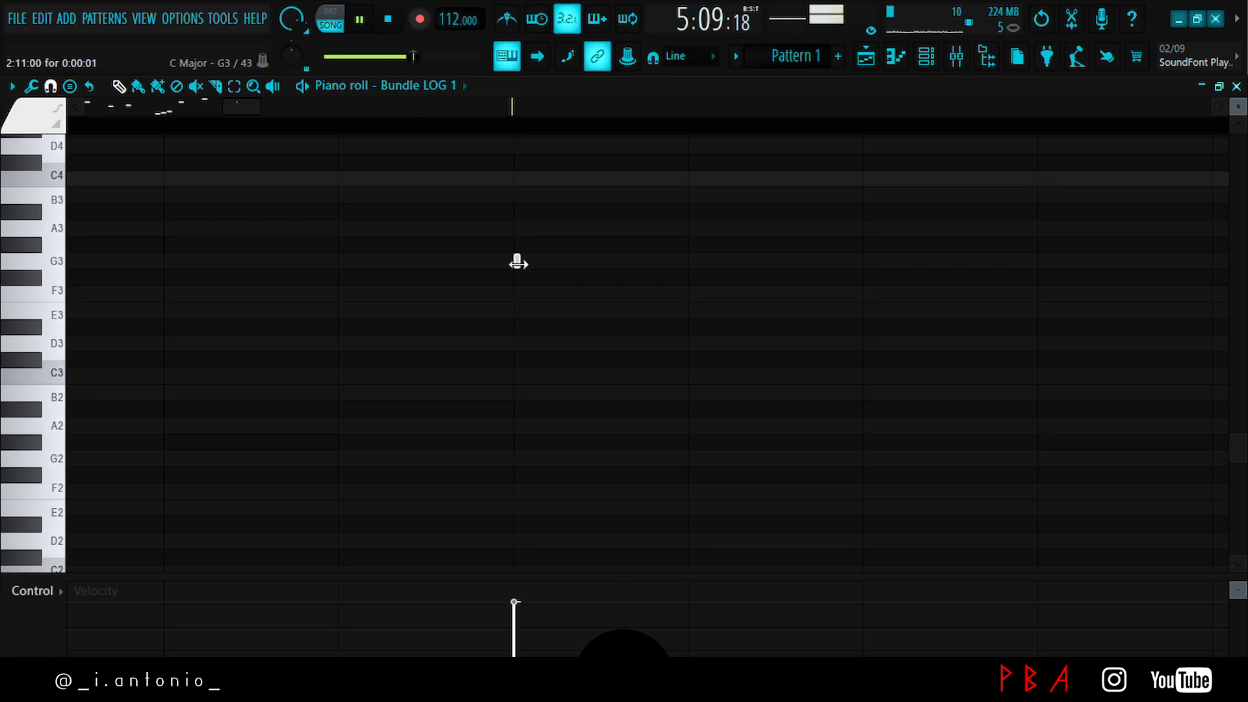
pyautogui.scroll(-6, 524, 135)
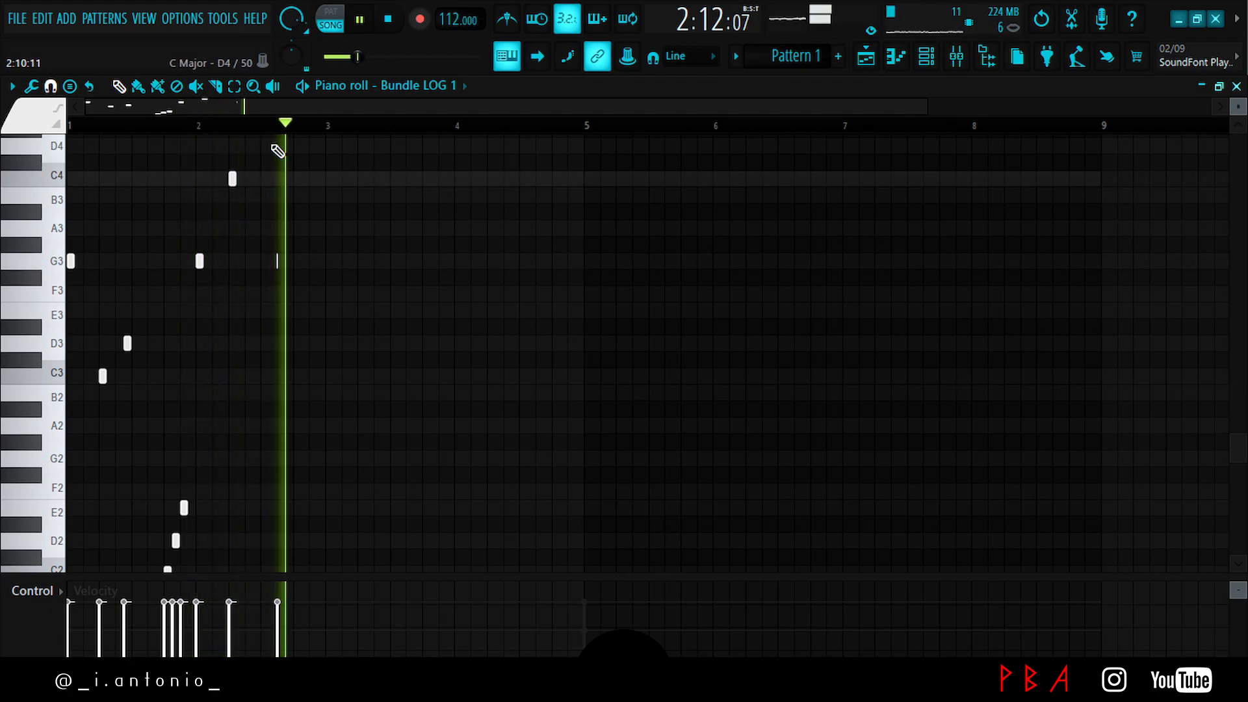
# - Replace the shortened G3 note on step 11 of bar 2 with a one-step G3 note
pyautogui.scroll(4, 267, 130)
pyautogui.rightClick(327, 260)
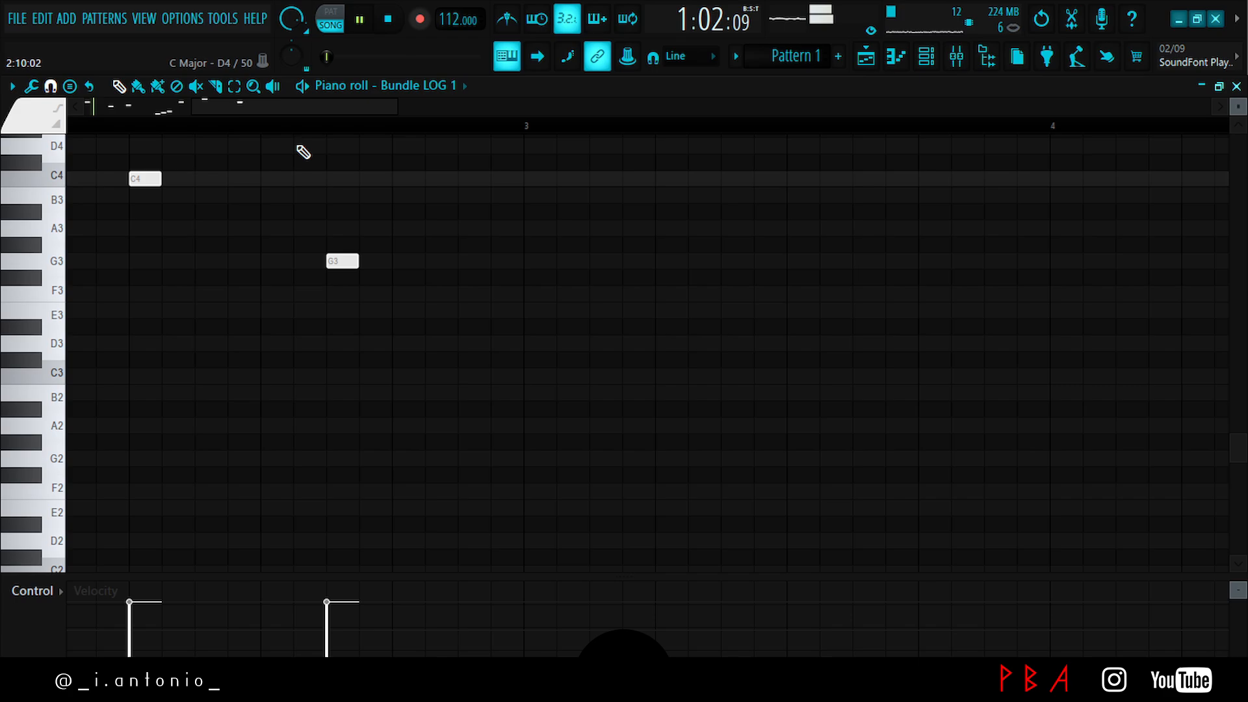
pyautogui.scroll(-5, 301, 135)
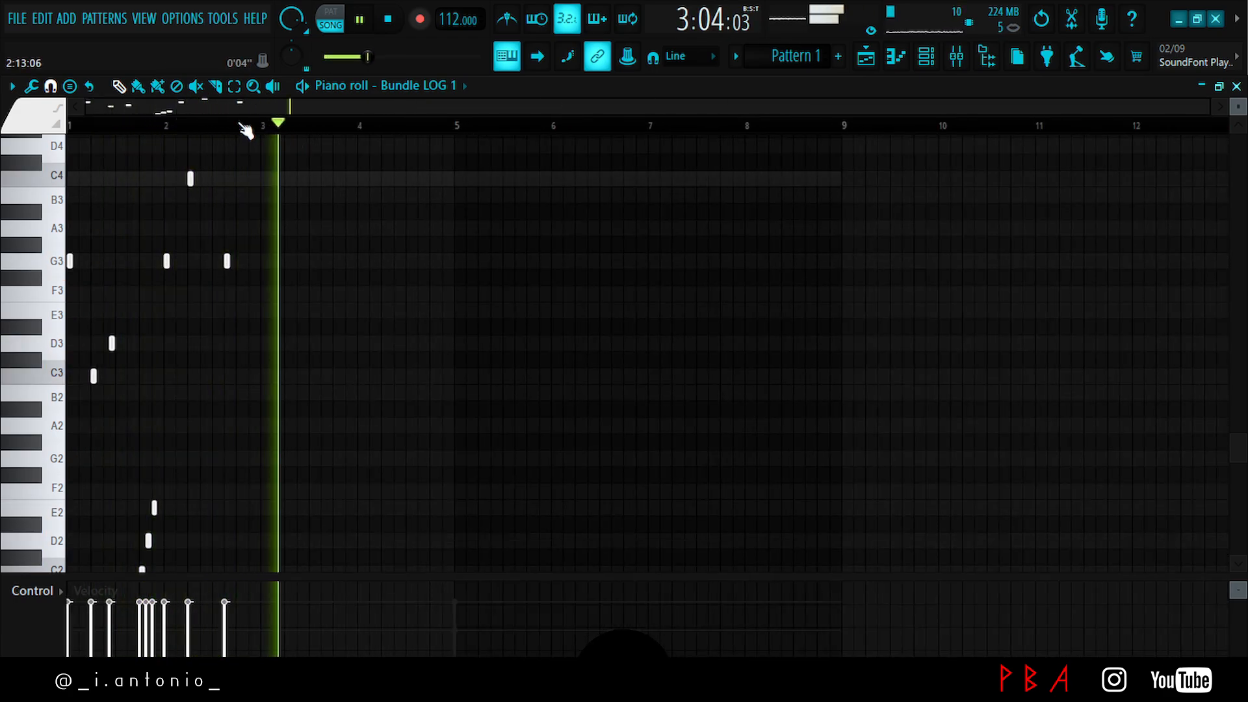
# - Try one-step notes at C4 and G3 on step 9 of bar 3
pyautogui.scroll(3, 245, 126)
pyautogui.press('space')
pyautogui.click(398, 179)
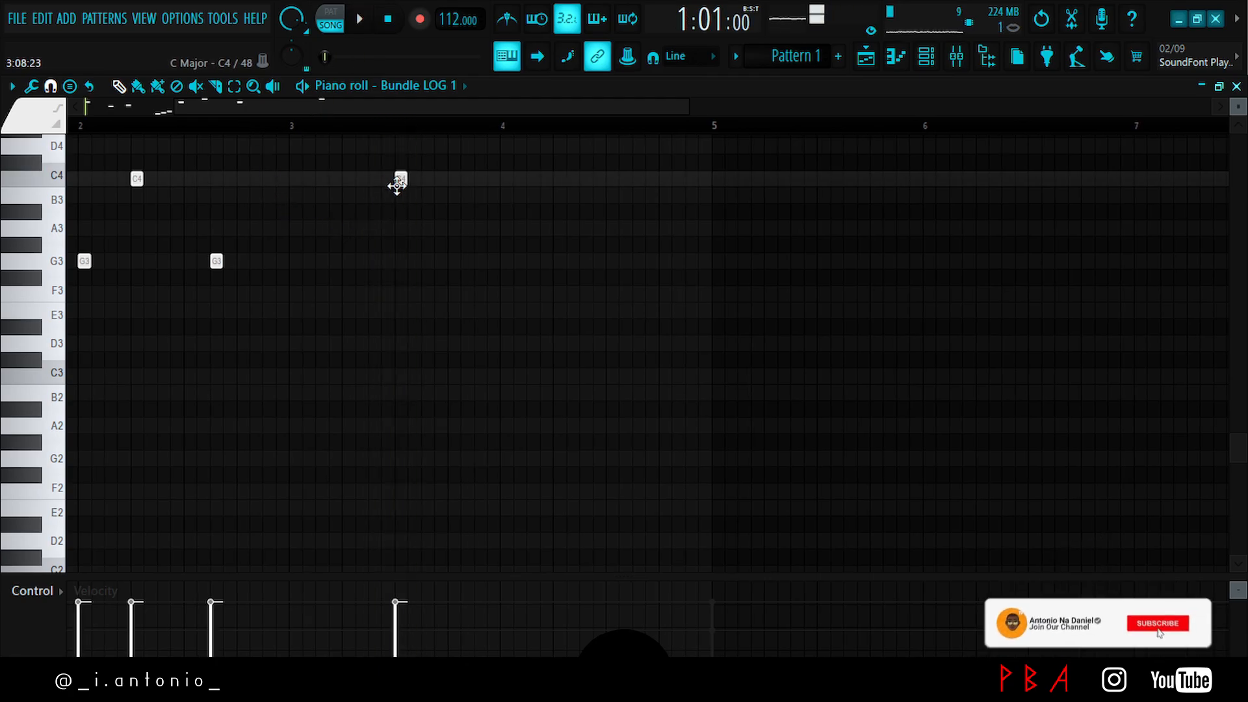
pyautogui.click(399, 261)
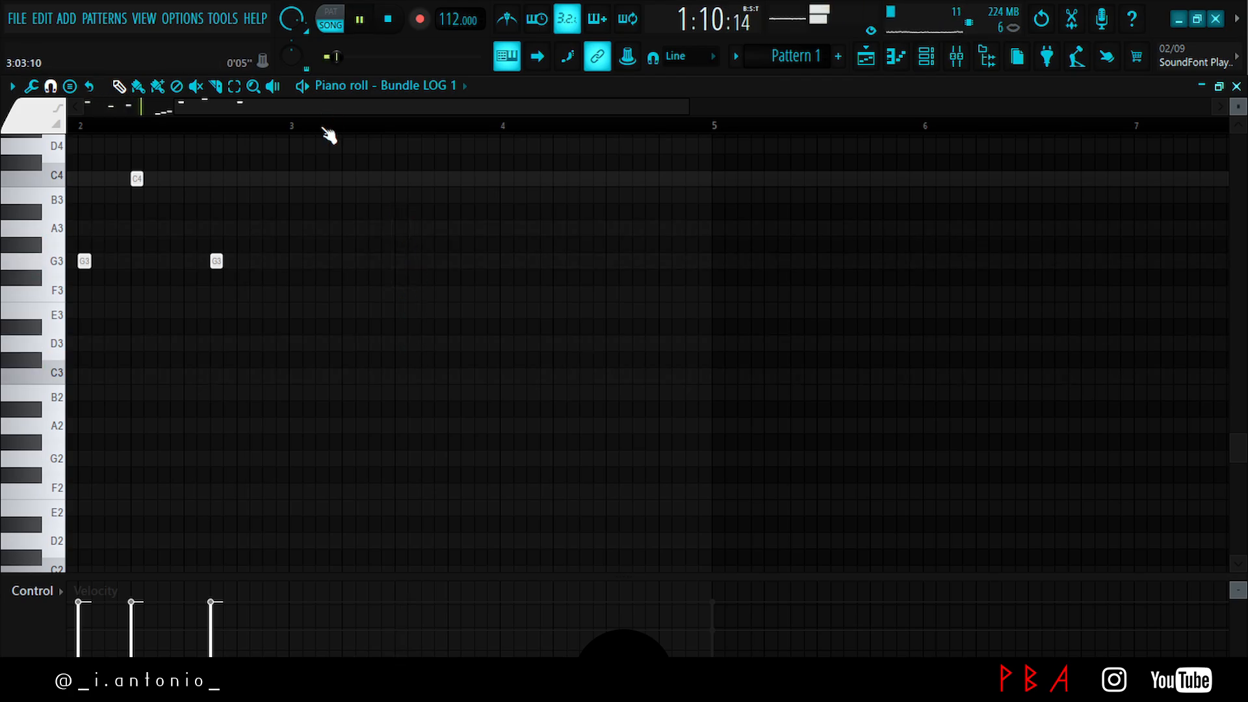
# - Play the pattern back and try a one-step A3 note on step 10 of bar 3
pyautogui.press('space')
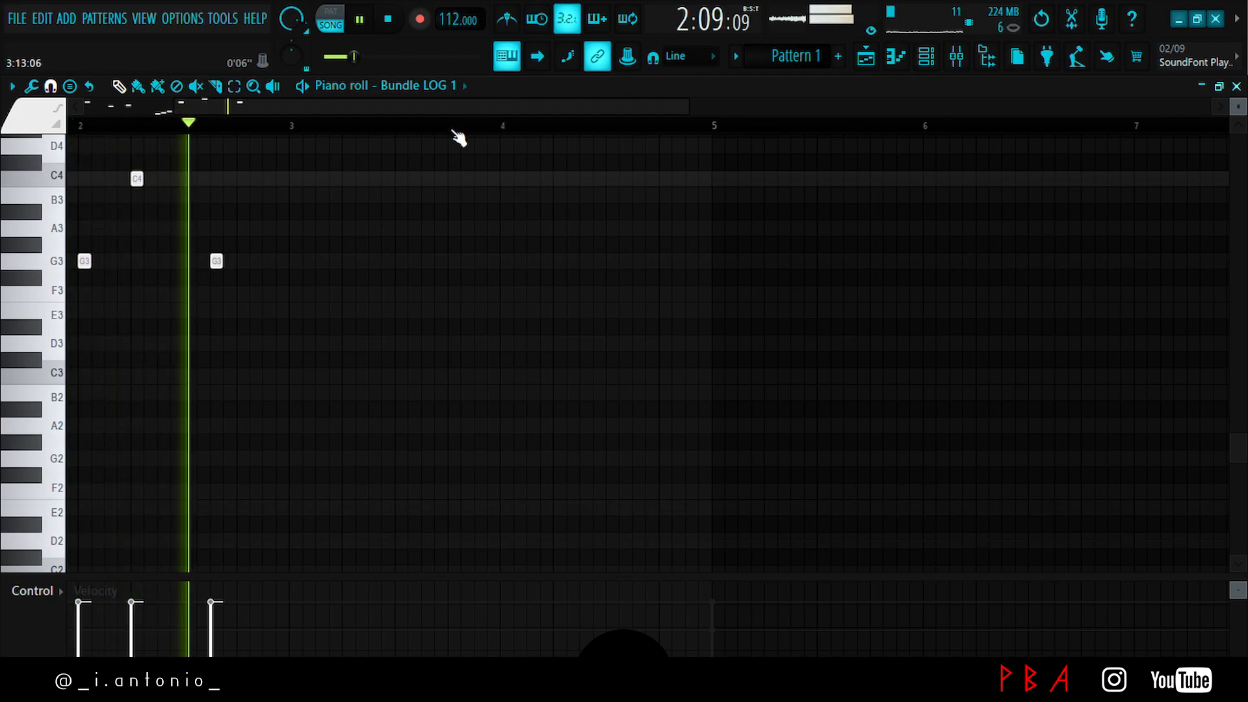
pyautogui.scroll(2, 459, 136)
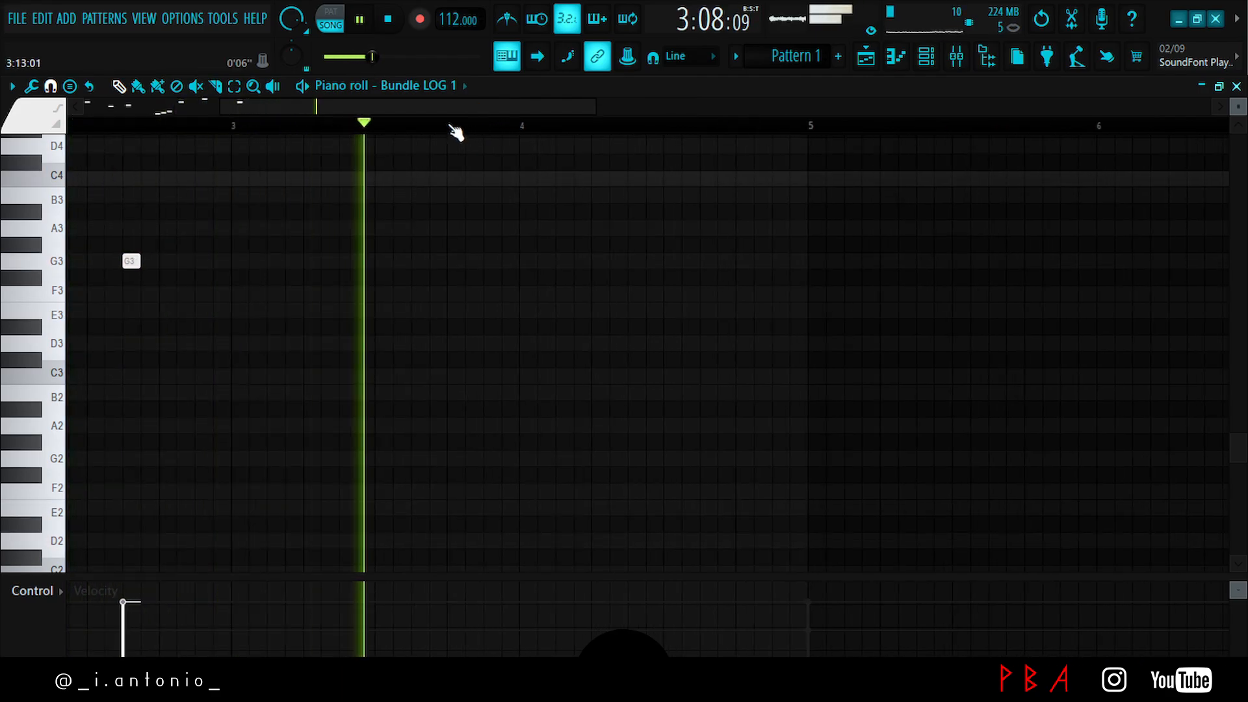
pyautogui.press('space')
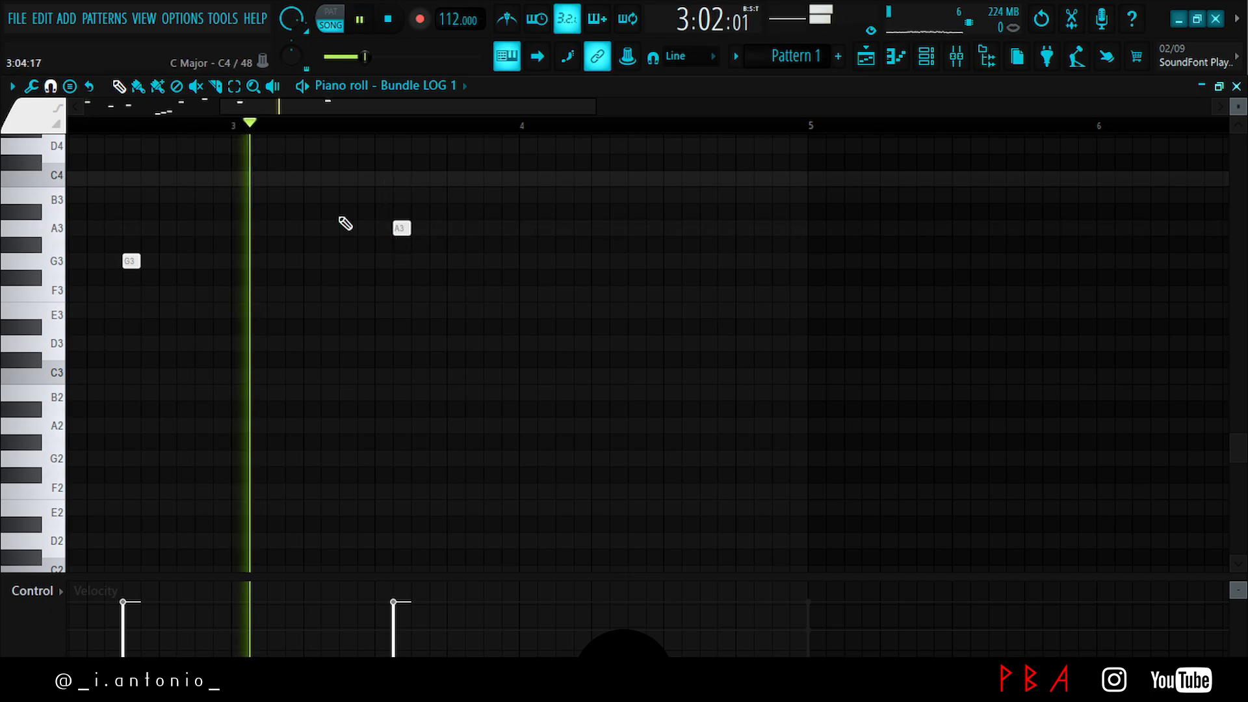
pyautogui.press('space')
pyautogui.click(400, 233)
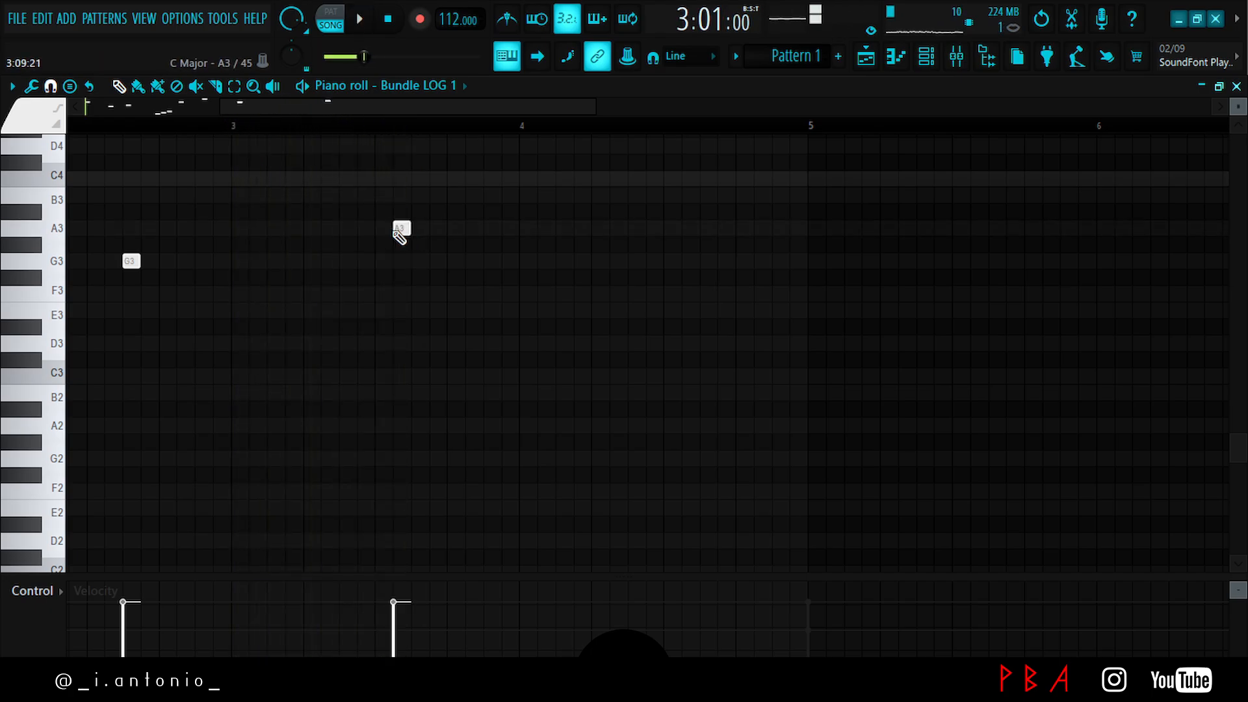
# - Audition a G#3 note on step 10 and a G3 note on step 11 of bar 3, and delete both
pyautogui.moveTo(400, 235); pyautogui.dragTo(400, 260)
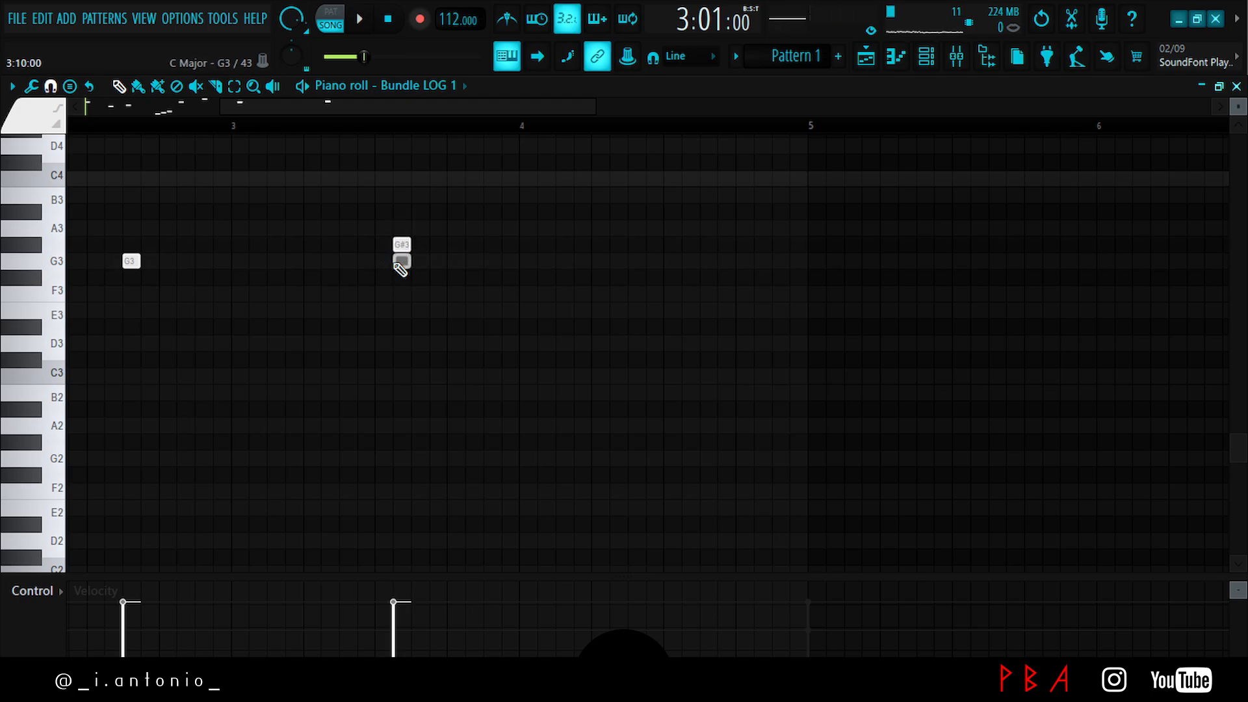
pyautogui.press('space')
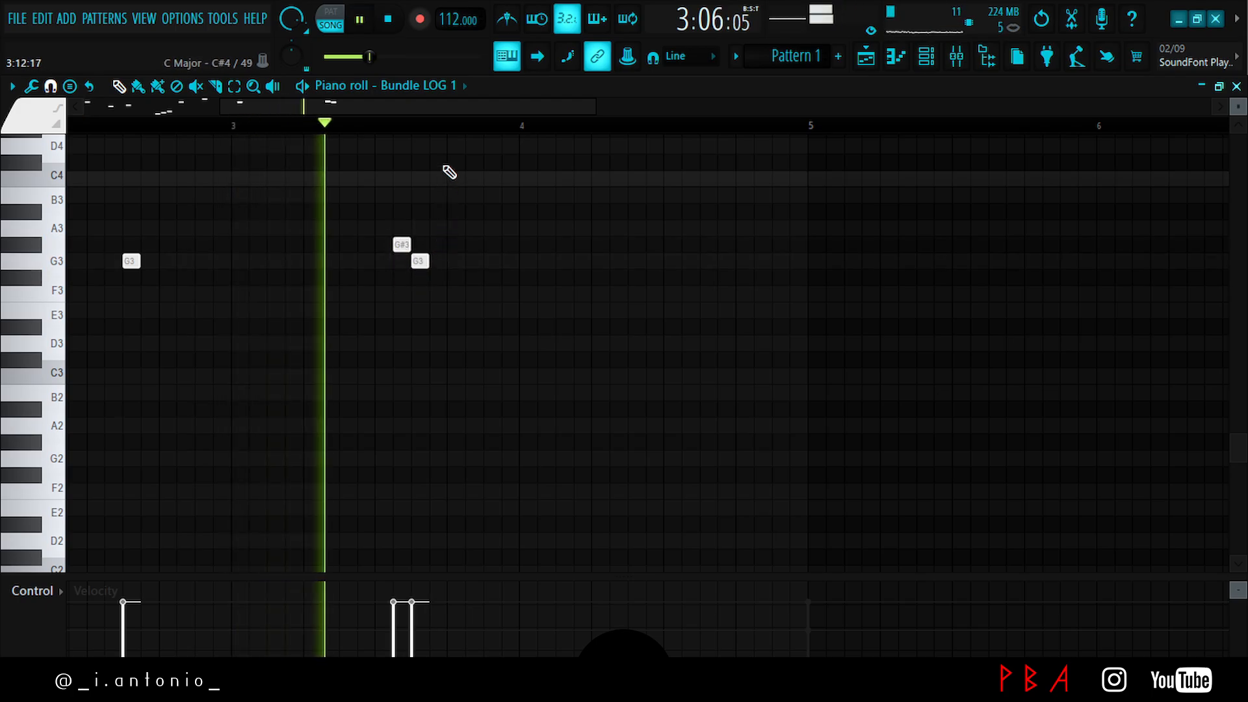
pyautogui.press('space')
pyautogui.press('space')
pyautogui.rightClick(402, 244)
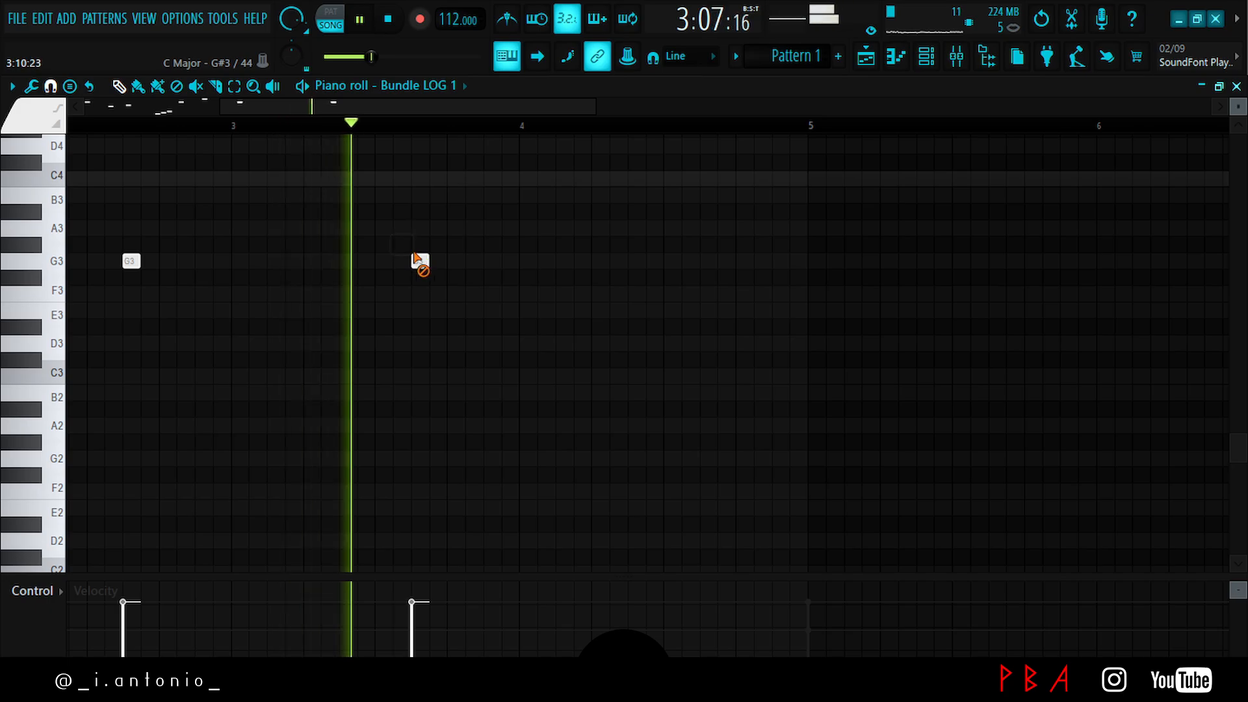
pyautogui.rightClick(420, 261)
# - Audition a single one-step G#3 note on step 10 of bar 3 and delete it
pyautogui.click(403, 250)
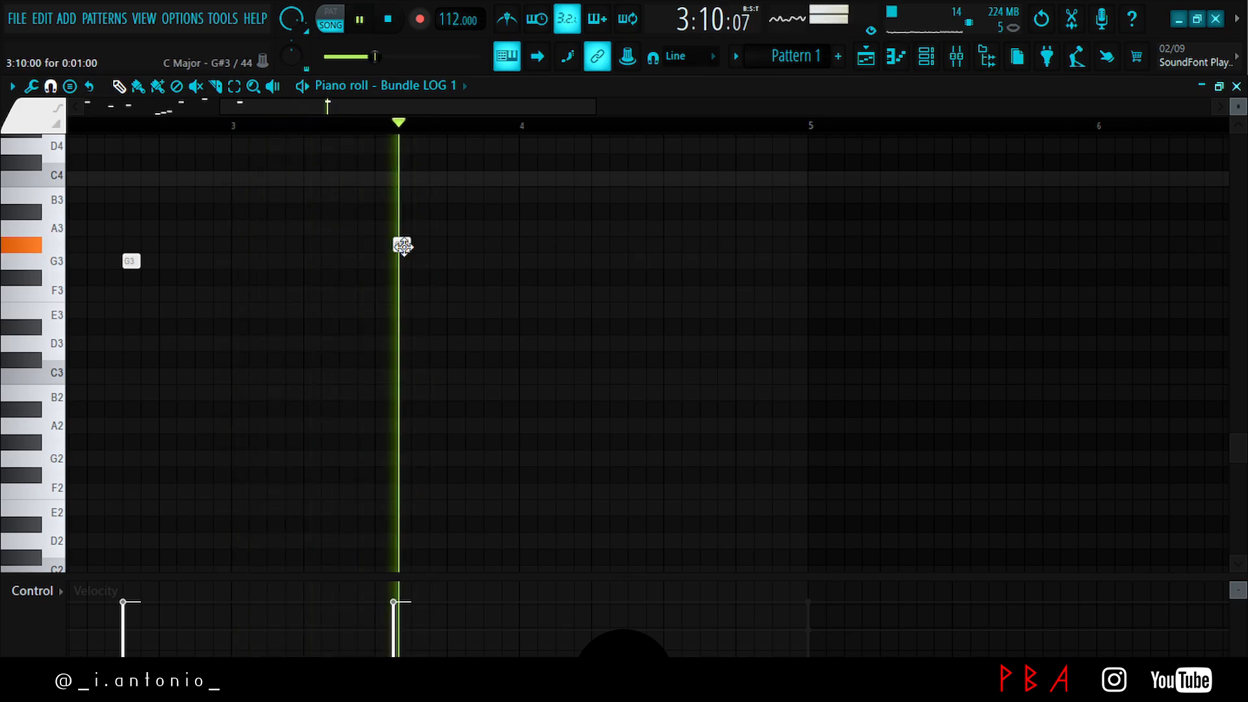
pyautogui.press('space')
pyautogui.press('space')
pyautogui.rightClick(400, 245)
# - Place one-step notes at G#3 on step 11 and G3 on step 12 of bar 3 and play them back
pyautogui.click(414, 249)
pyautogui.click(432, 261)
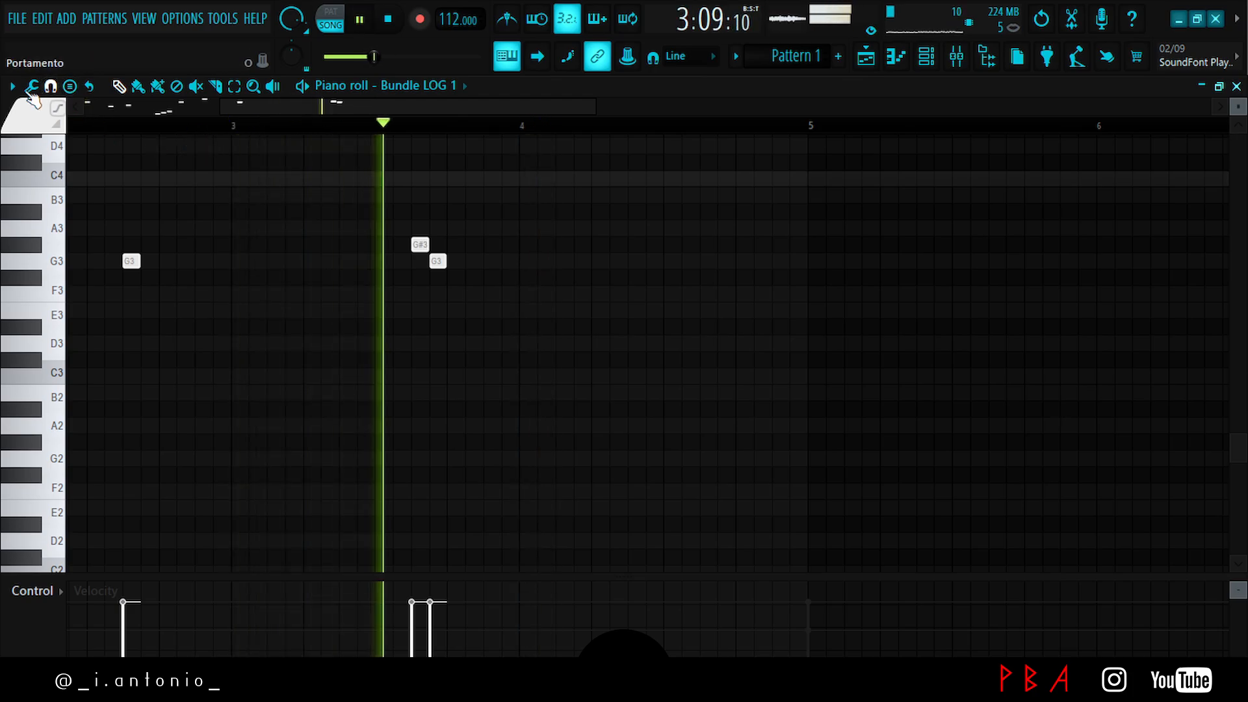
pyautogui.press('space')
pyautogui.press('space')
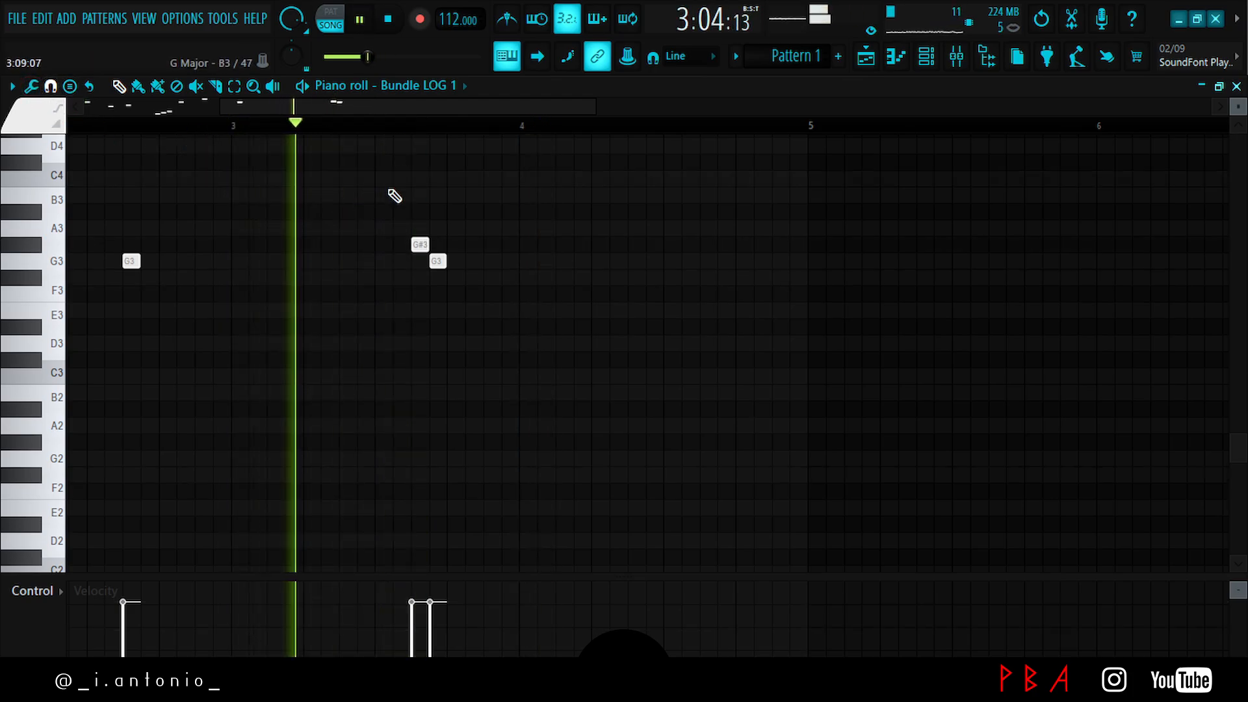
pyautogui.press('space')
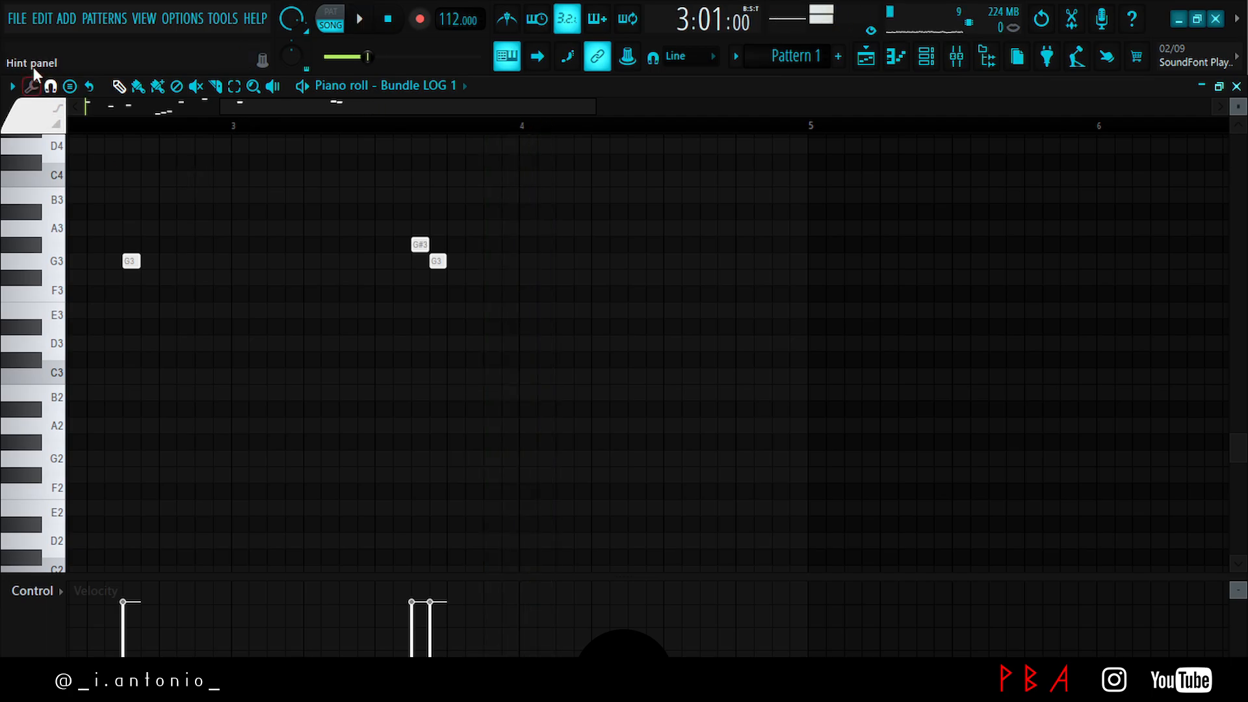
# - Set the scale highlighting to Minor Natural (Aeolian) and turn off the note grid highlights
pyautogui.click(12, 86)
pyautogui.moveTo(39, 195)
pyautogui.moveTo(214, 213)
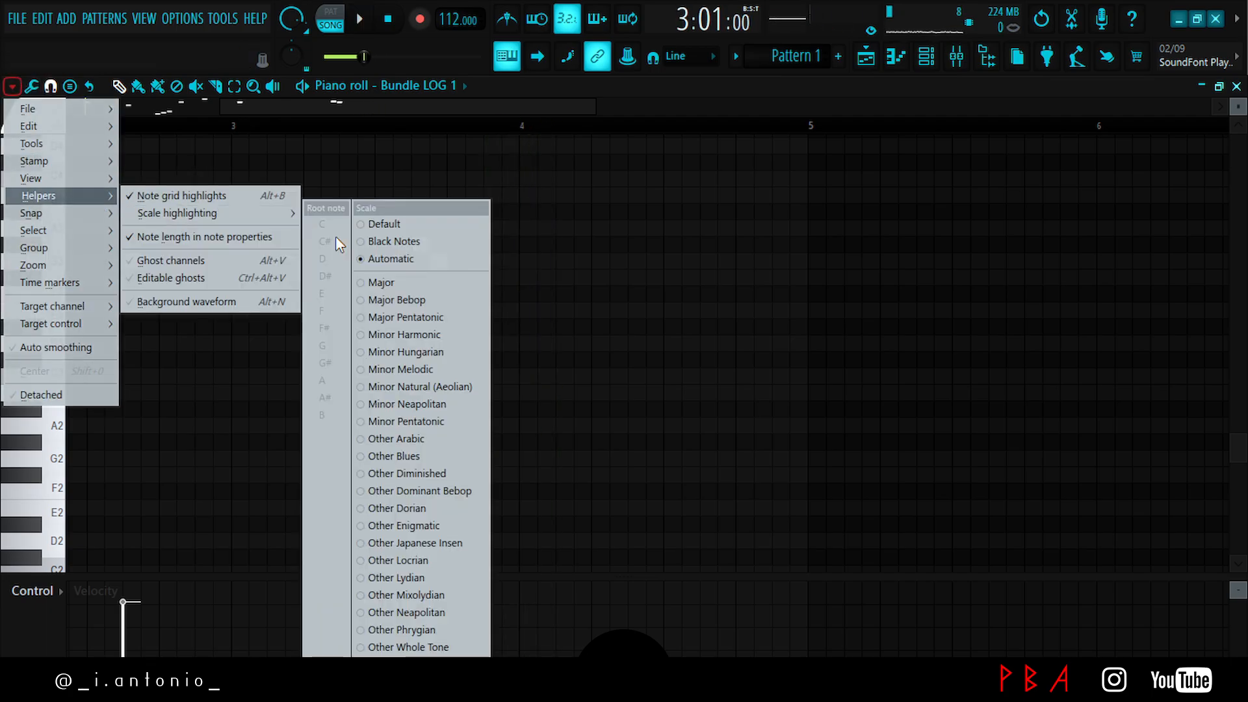
pyautogui.click(416, 386)
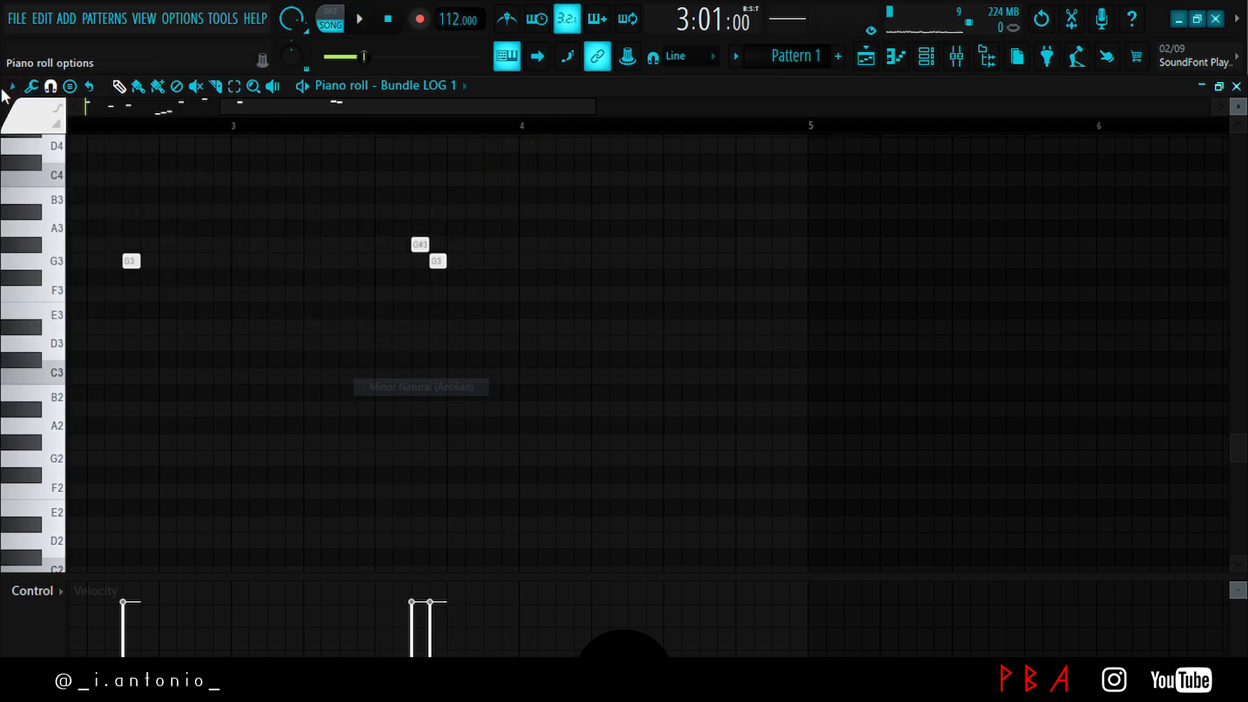
pyautogui.click(12, 87)
pyautogui.click(248, 203)
# - Place one-step notes in bar 4 during playback: D3 on step 1 and C3 on steps 5 and 8
pyautogui.press('space')
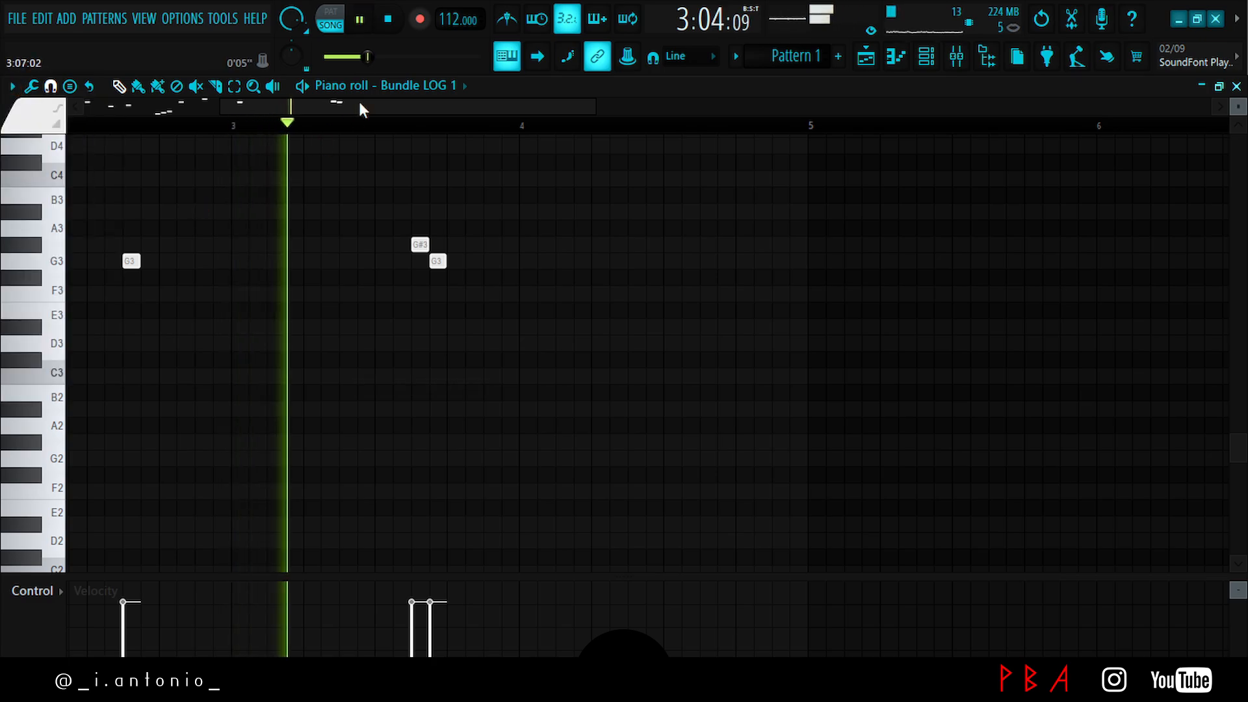
pyautogui.moveTo(335, 108); pyautogui.dragTo(303, 104)
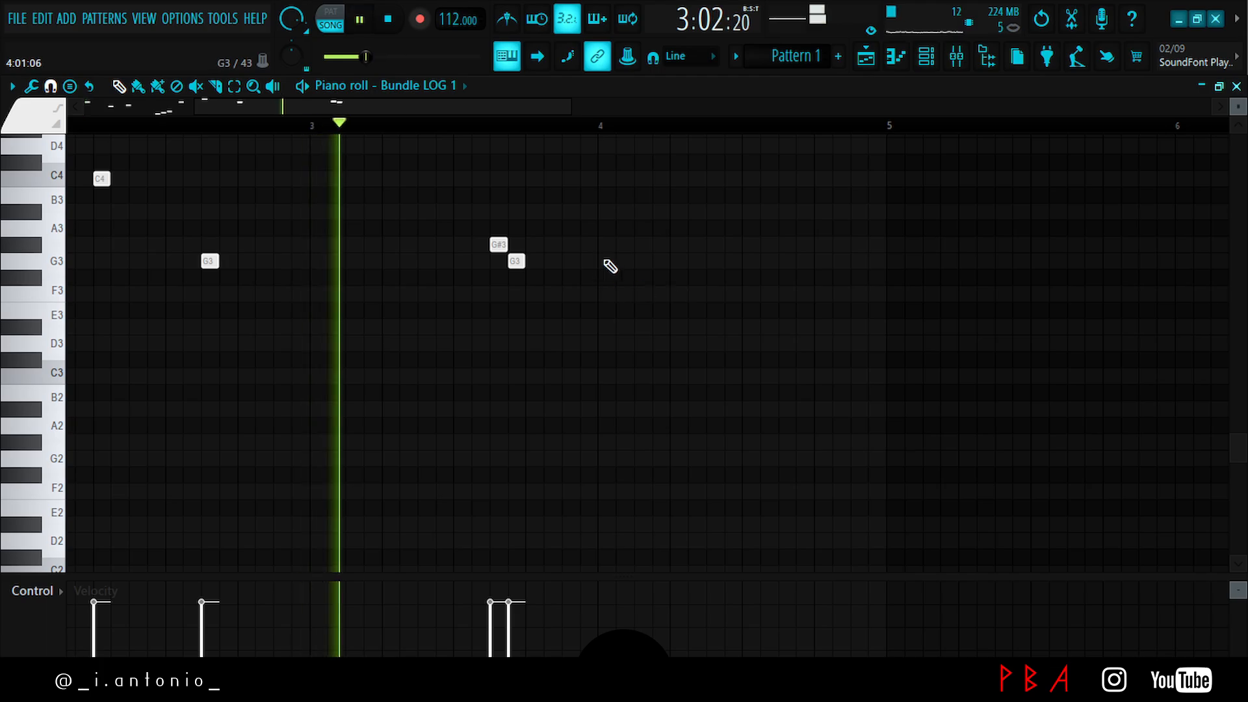
pyautogui.press('space')
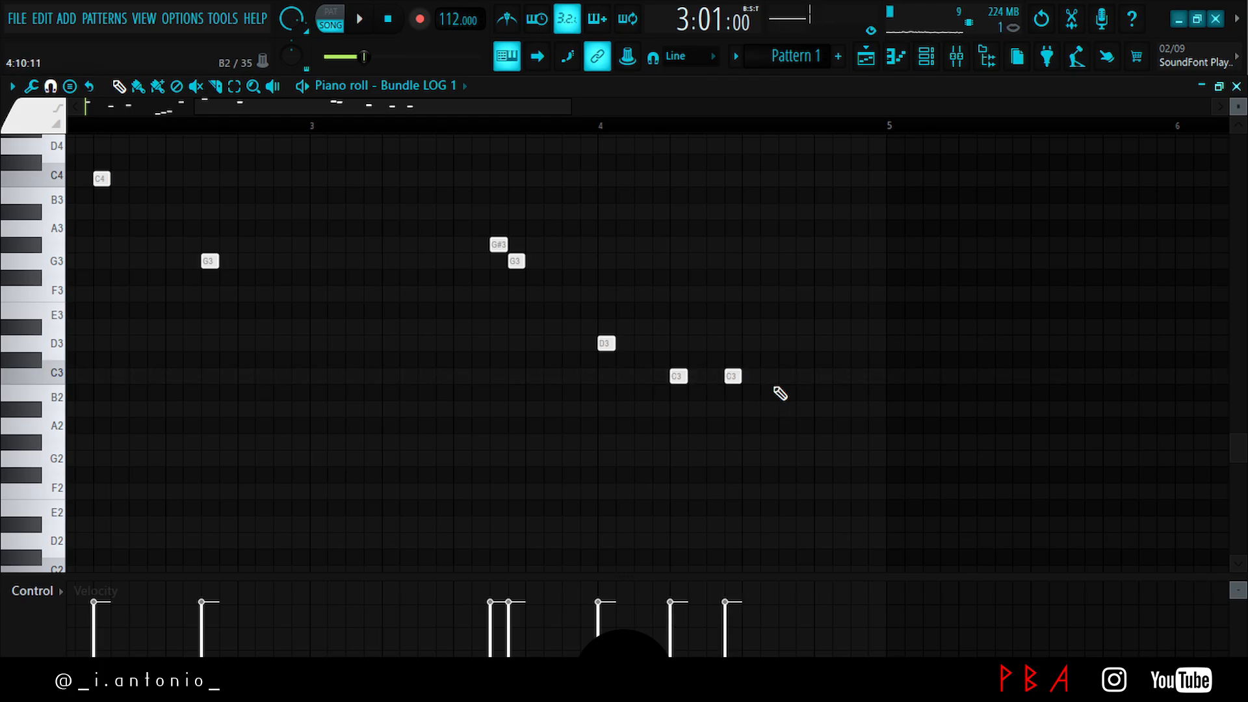
# - Try one-step D3, C#3 and C3 notes on step 11 of bar 4 against playback, deleting each one
pyautogui.rightClick(779, 342)
pyautogui.press('space')
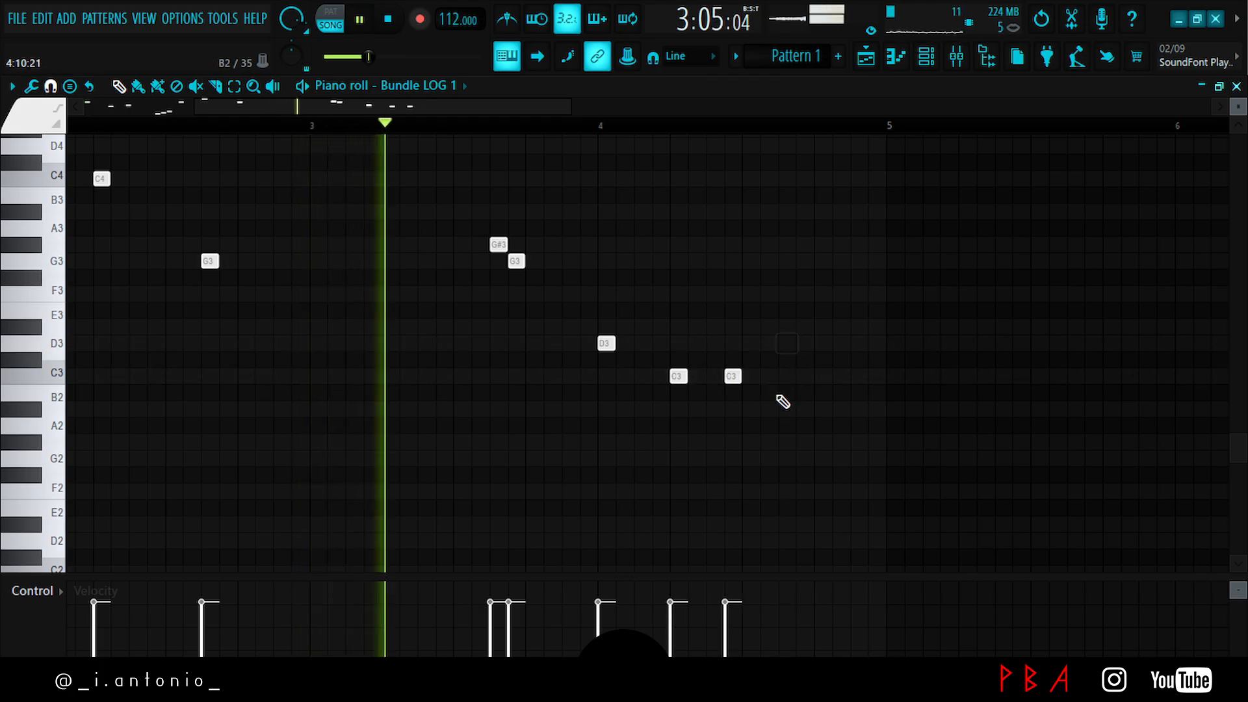
pyautogui.press('space')
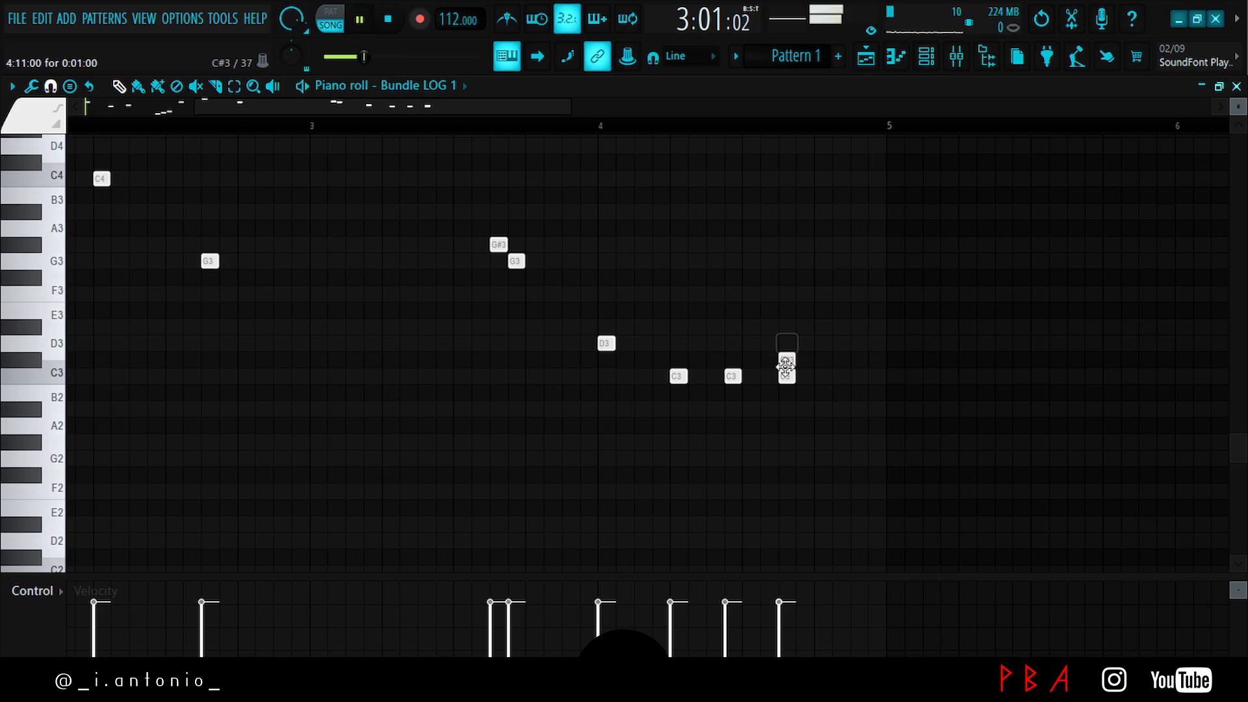
pyautogui.rightClick(787, 362)
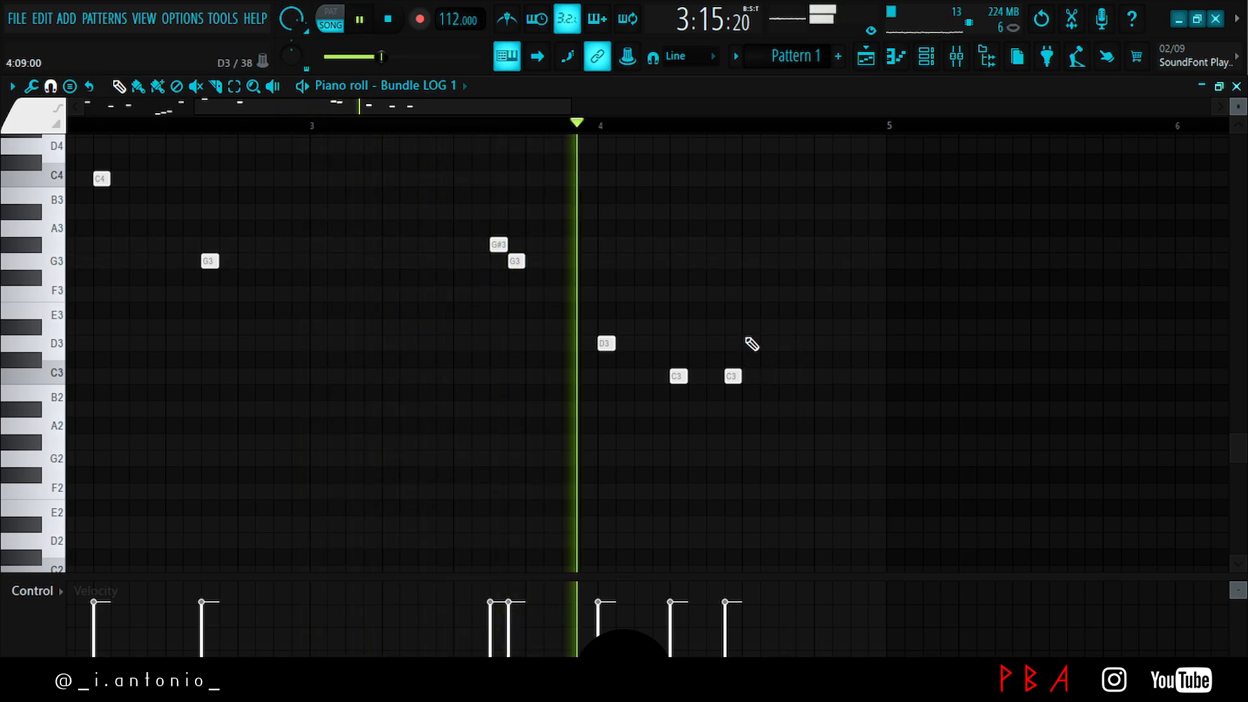
pyautogui.click(787, 375)
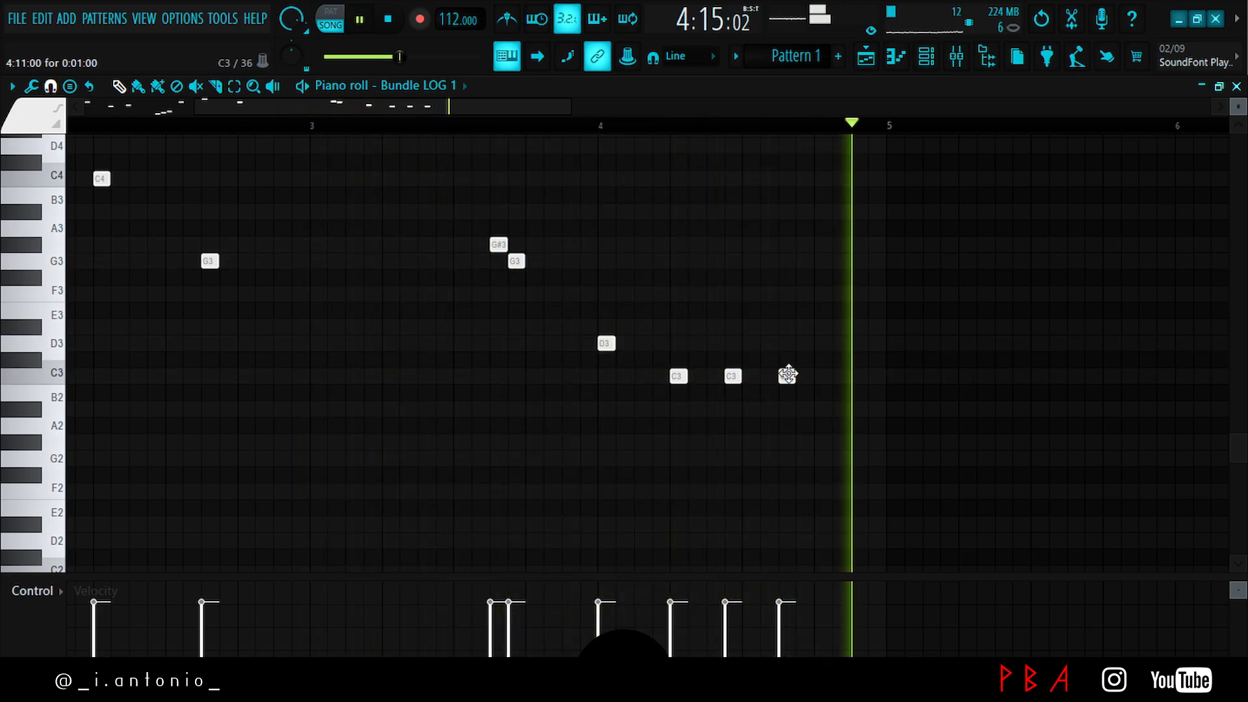
pyautogui.rightClick(788, 376)
# - Audition a one-step D3 note on step 11 of bar 4, move it to C3 and restart playback
pyautogui.press('space')
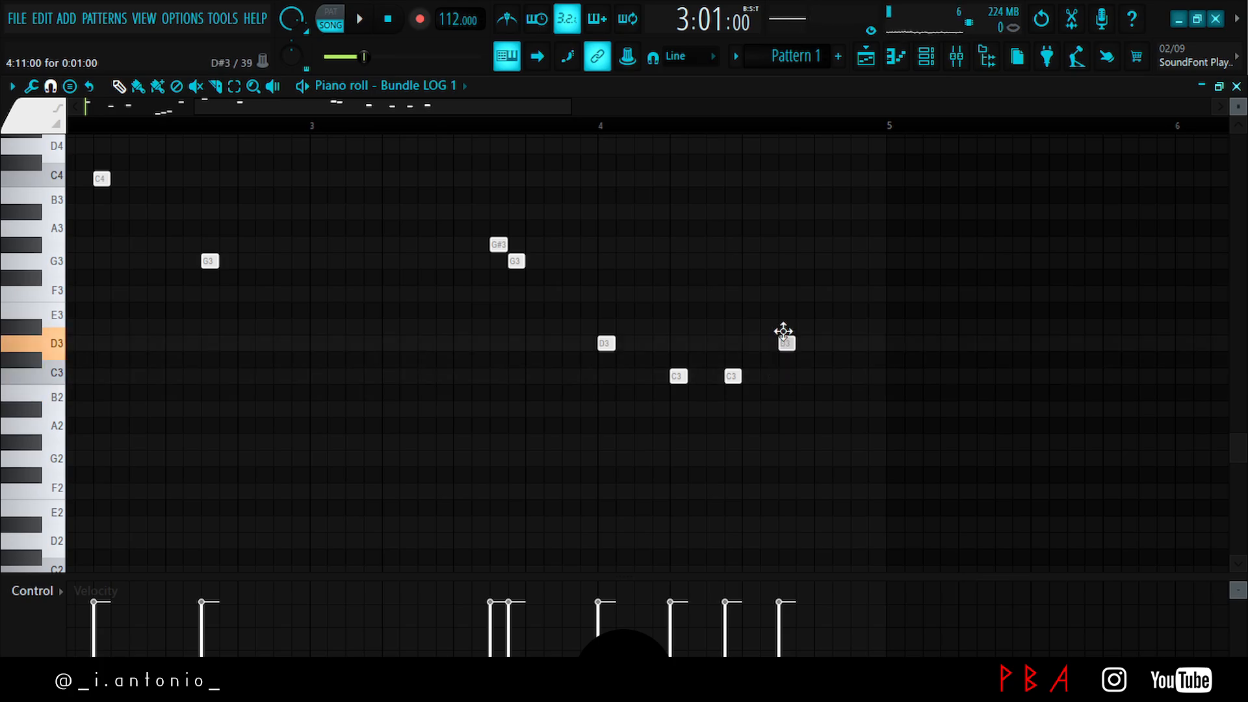
pyautogui.press('space')
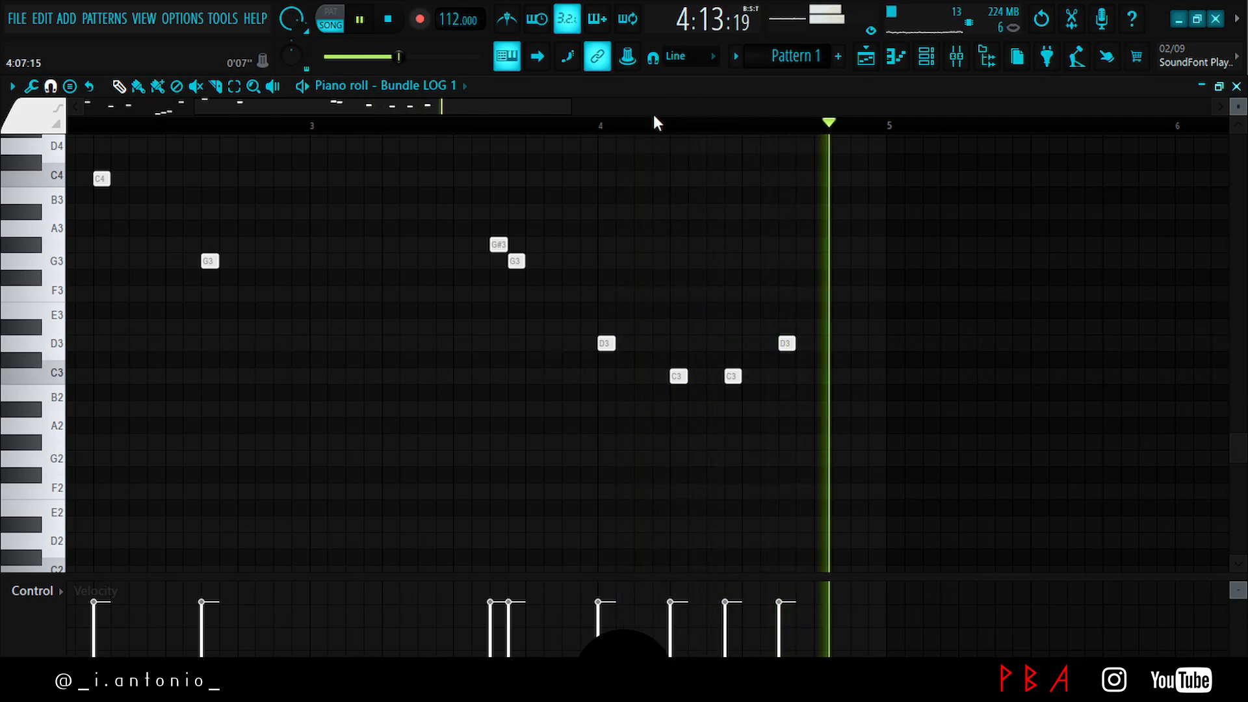
pyautogui.scroll(-5, 657, 124)
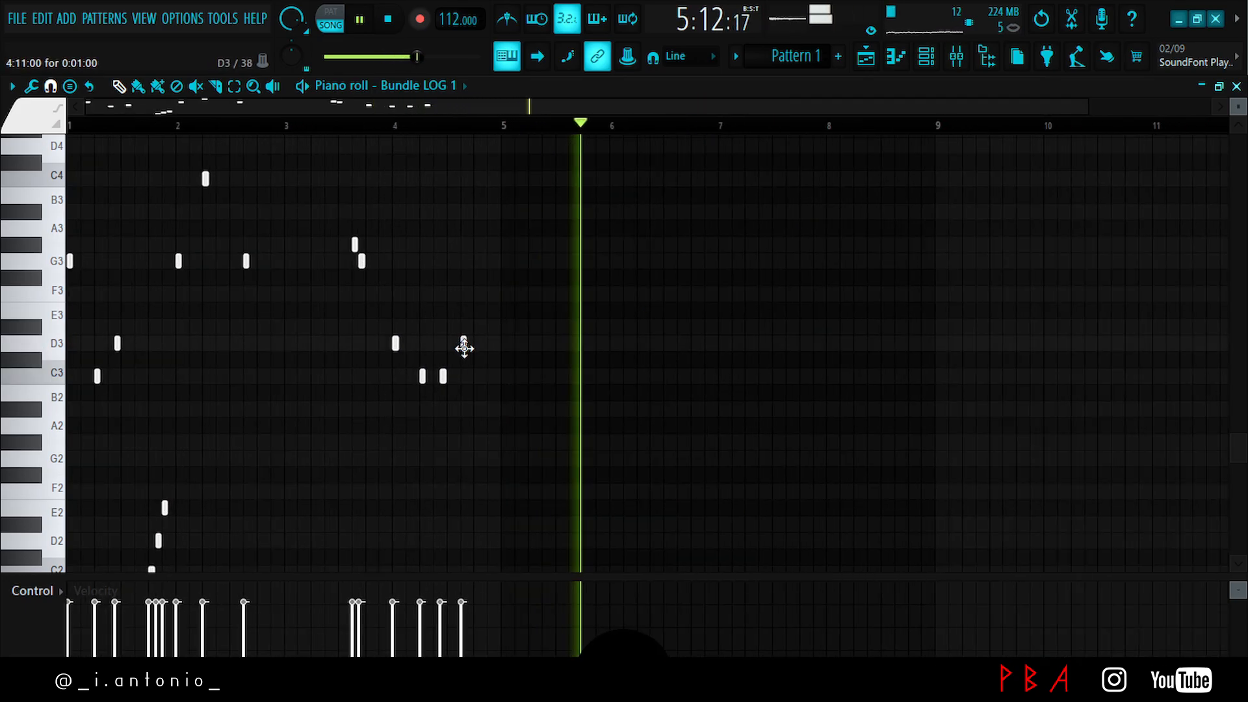
pyautogui.moveTo(464, 349); pyautogui.dragTo(464, 377)
pyautogui.press('space')
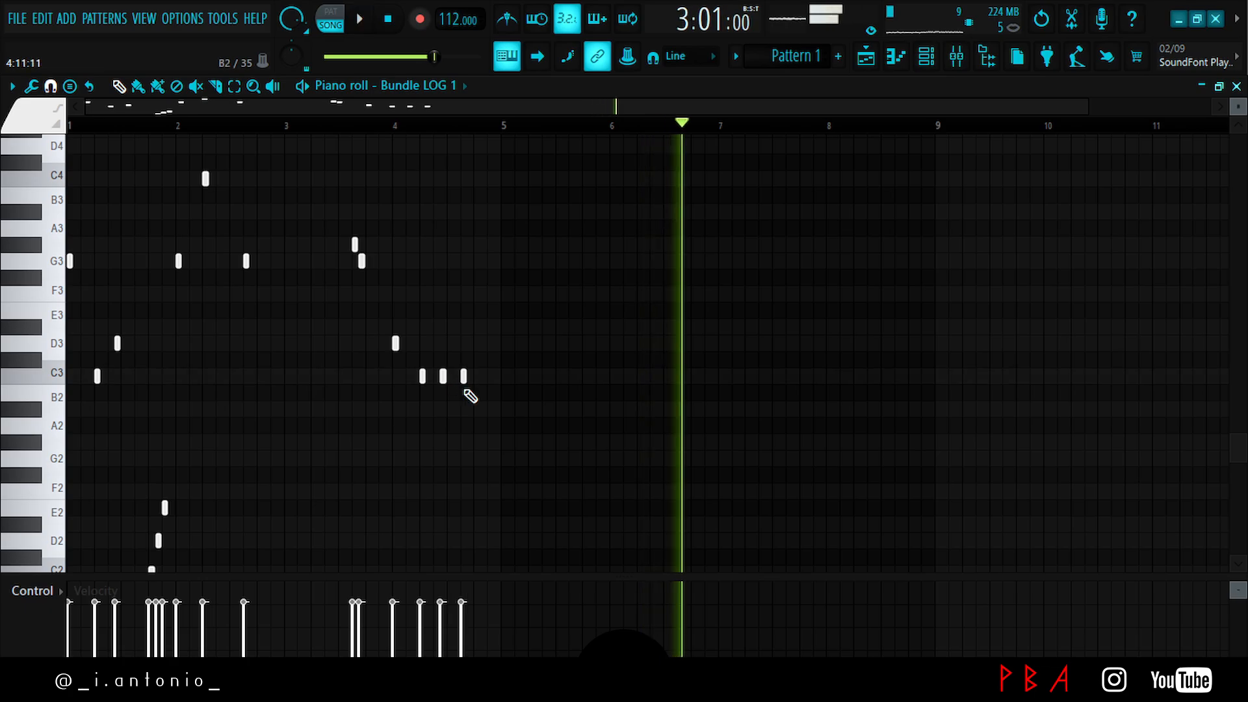
pyautogui.press('space')
# - Duplicate the whole four-bar bassline into bars 5 to 8, clear the selection and close the piano roll
pyautogui.hotkey('ctrl', 'a')
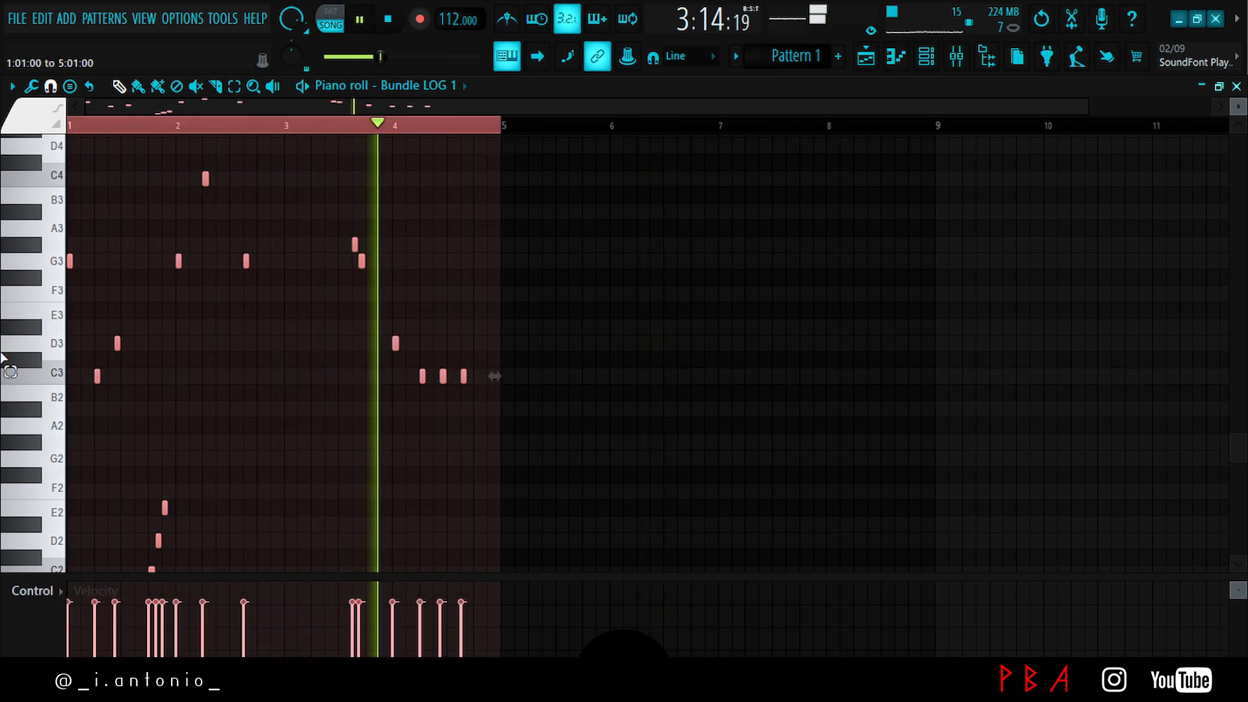
pyautogui.hotkey('ctrl', 'b')
pyautogui.hotkey('ctrl', 'd')
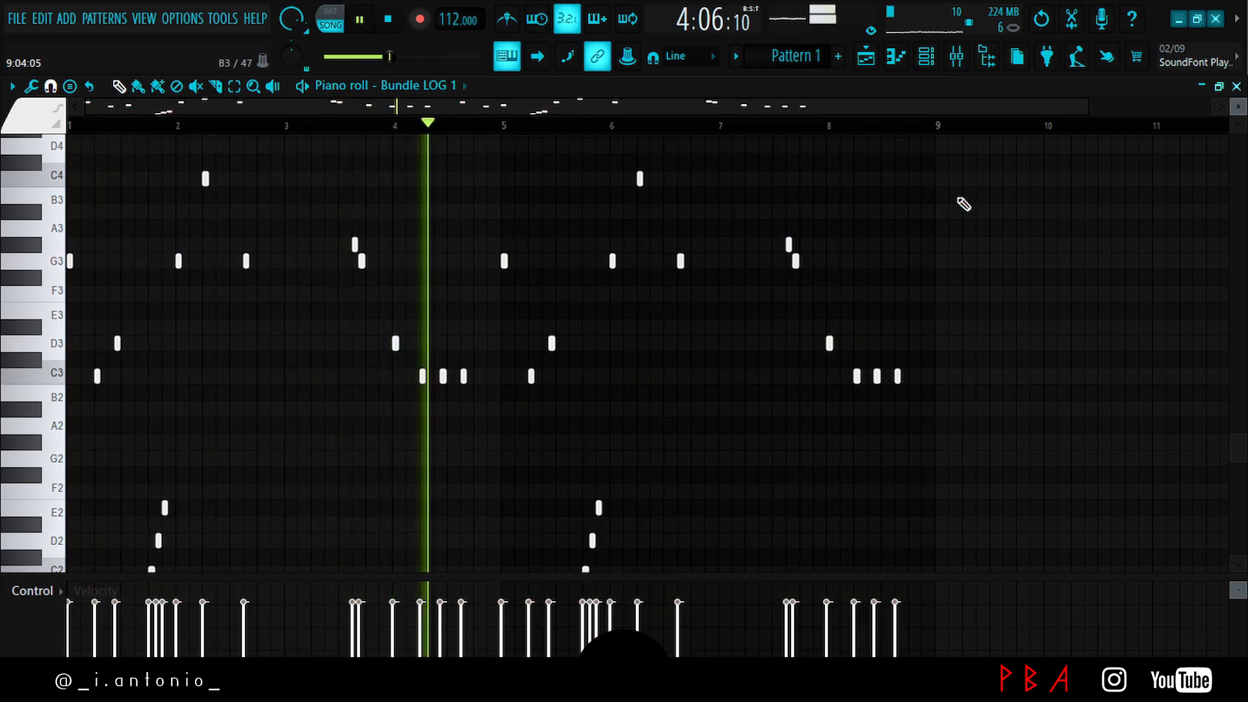
pyautogui.click(1236, 86)
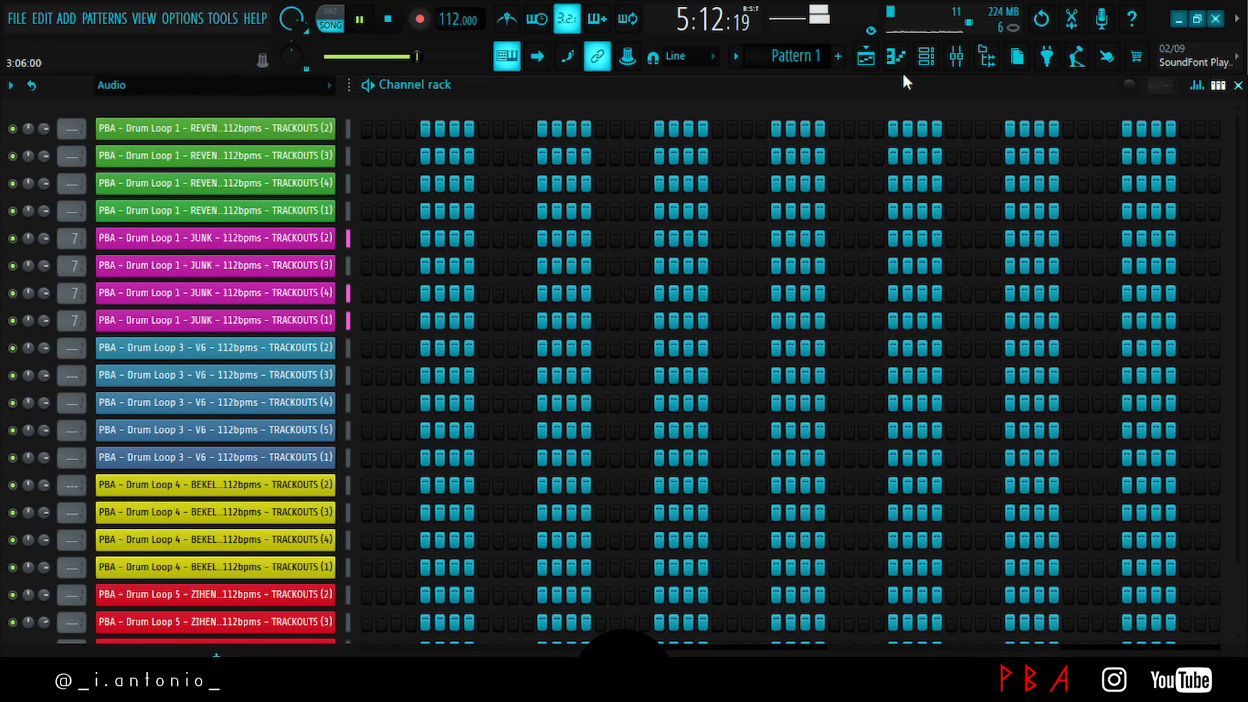
# - Show the Unsorted channel group and add a Sytrus synth channel to it
pyautogui.click(237, 98)
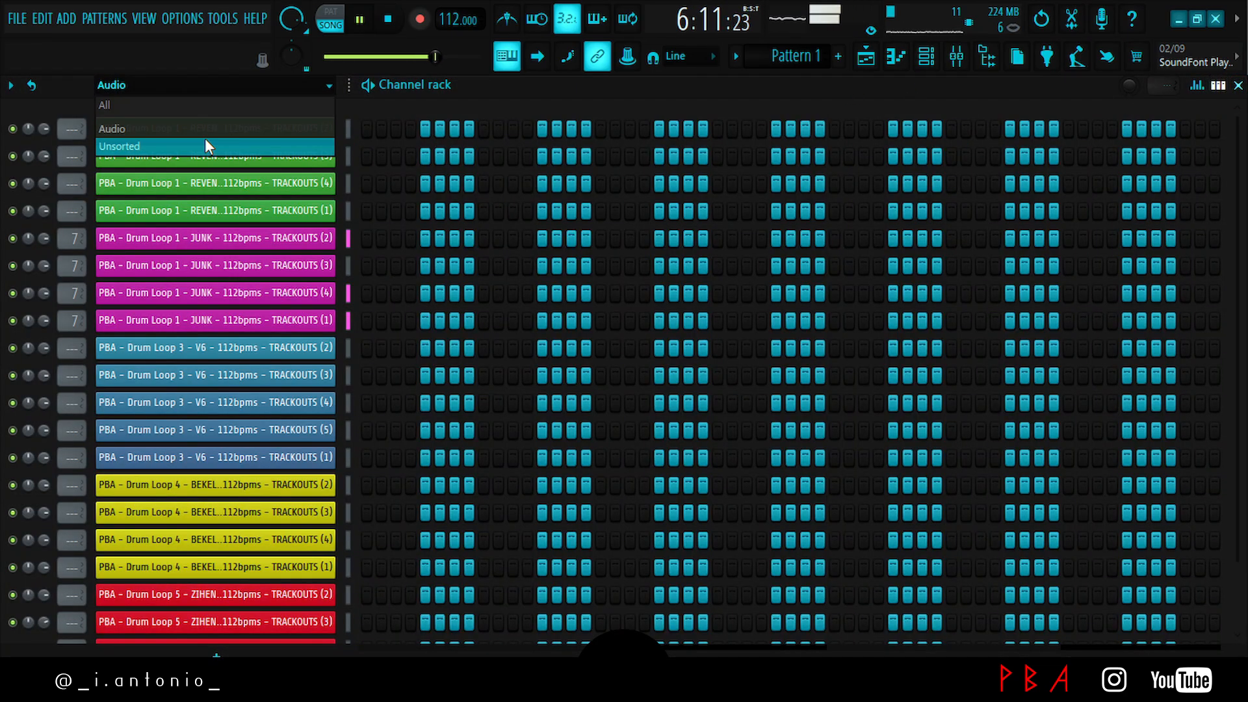
pyautogui.click(207, 137)
pyautogui.click(260, 312)
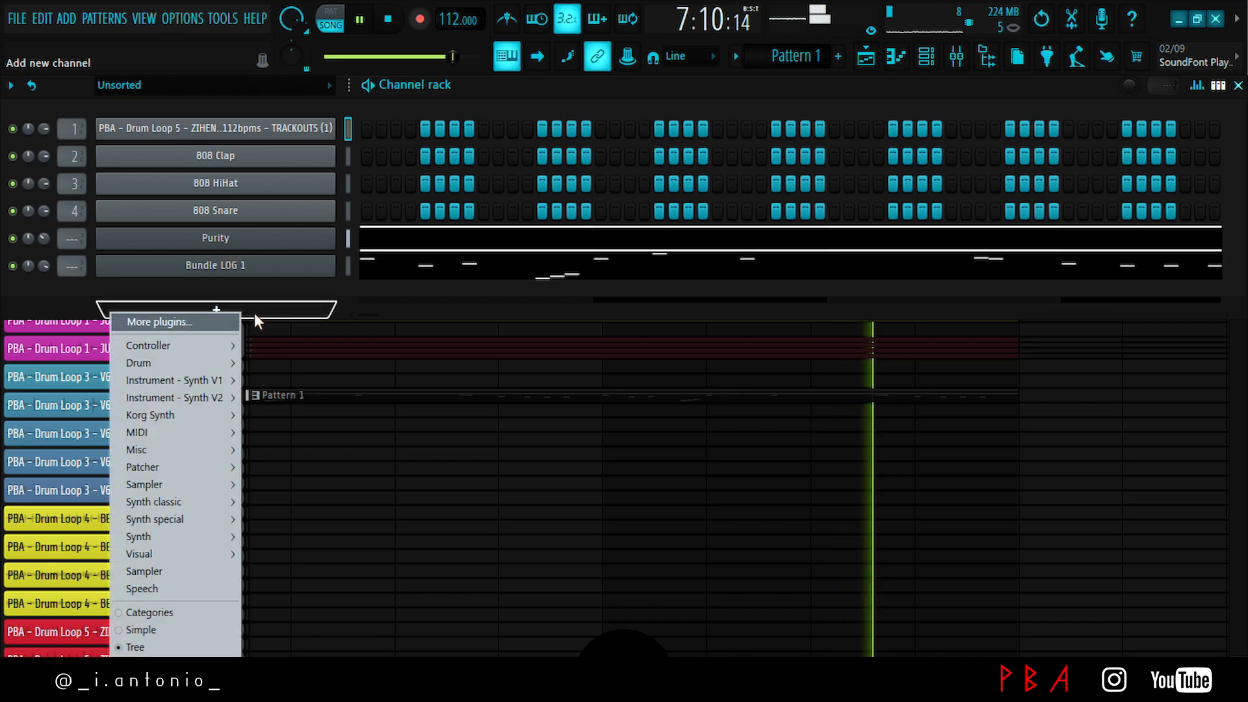
pyautogui.moveTo(214, 418)
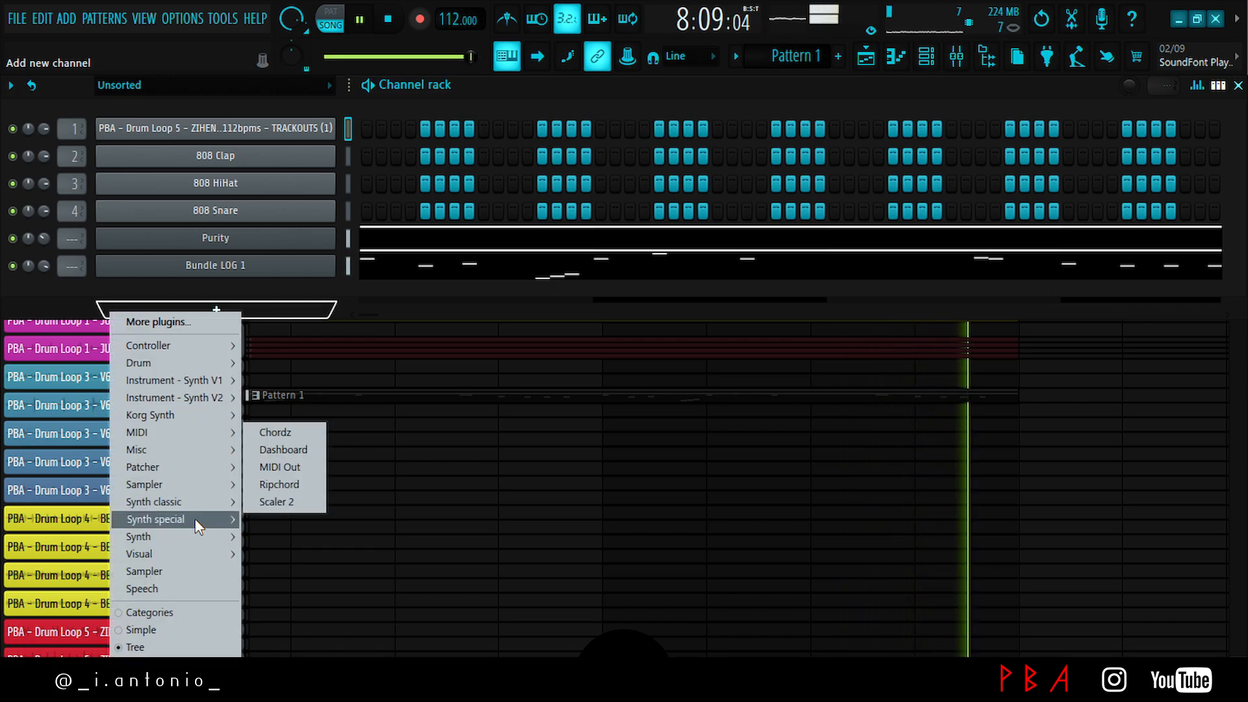
pyautogui.moveTo(200, 518)
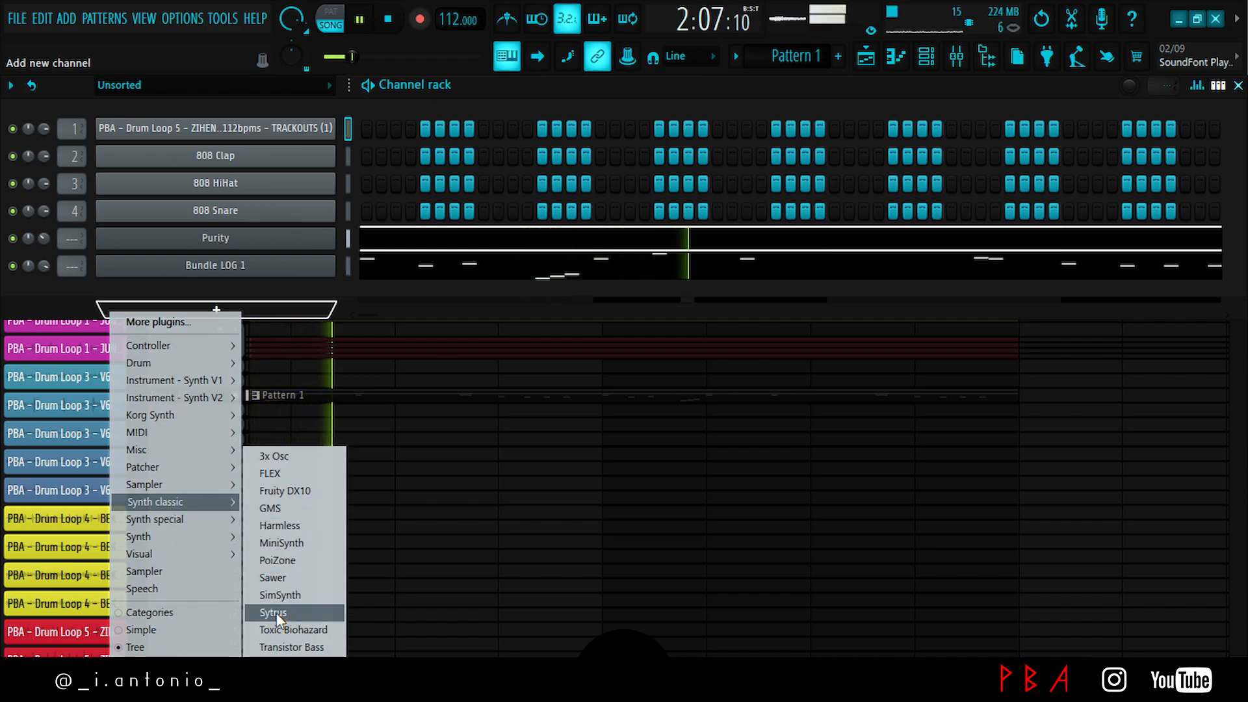
pyautogui.moveTo(278, 617); pyautogui.dragTo(280, 623)
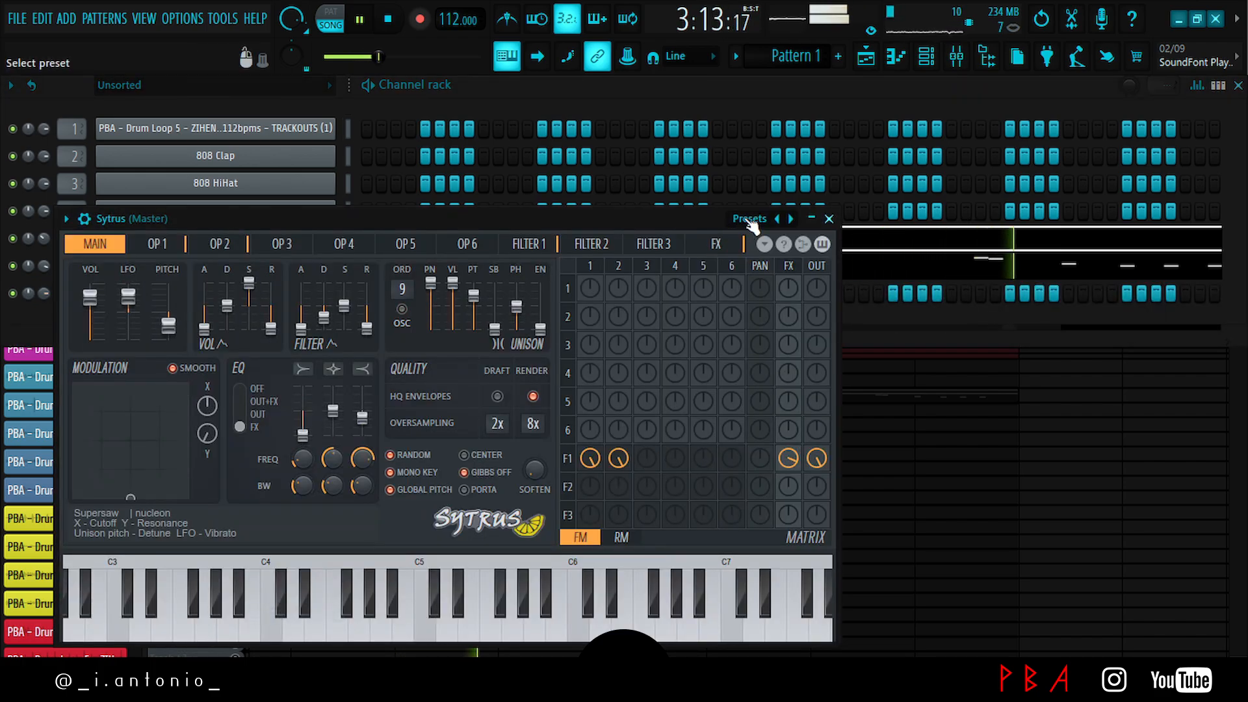
# - Load the Machine vocoder carrier preset into Sytrus, close the plugin window and set the channel volume to 35%
pyautogui.click(750, 220)
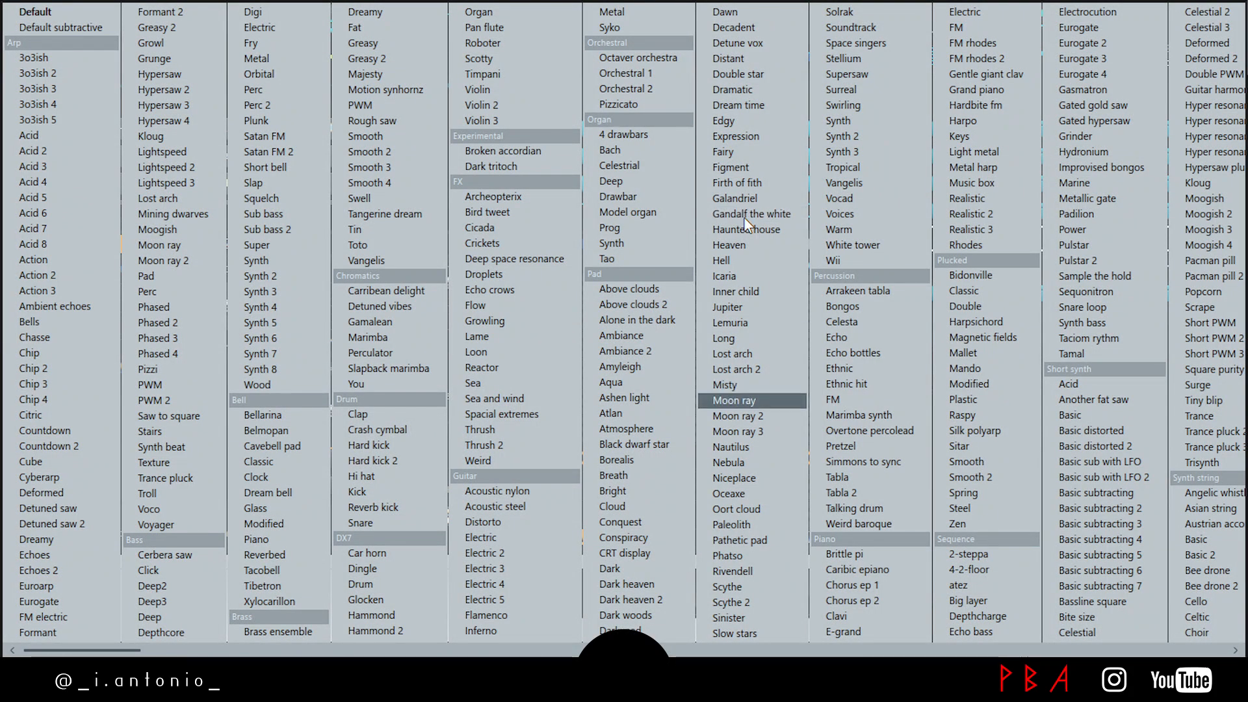
pyautogui.press('m')
pyautogui.press('m')
pyautogui.press('m')
pyautogui.press('m')
pyautogui.press('m')
pyautogui.press('m')
pyautogui.press('m')
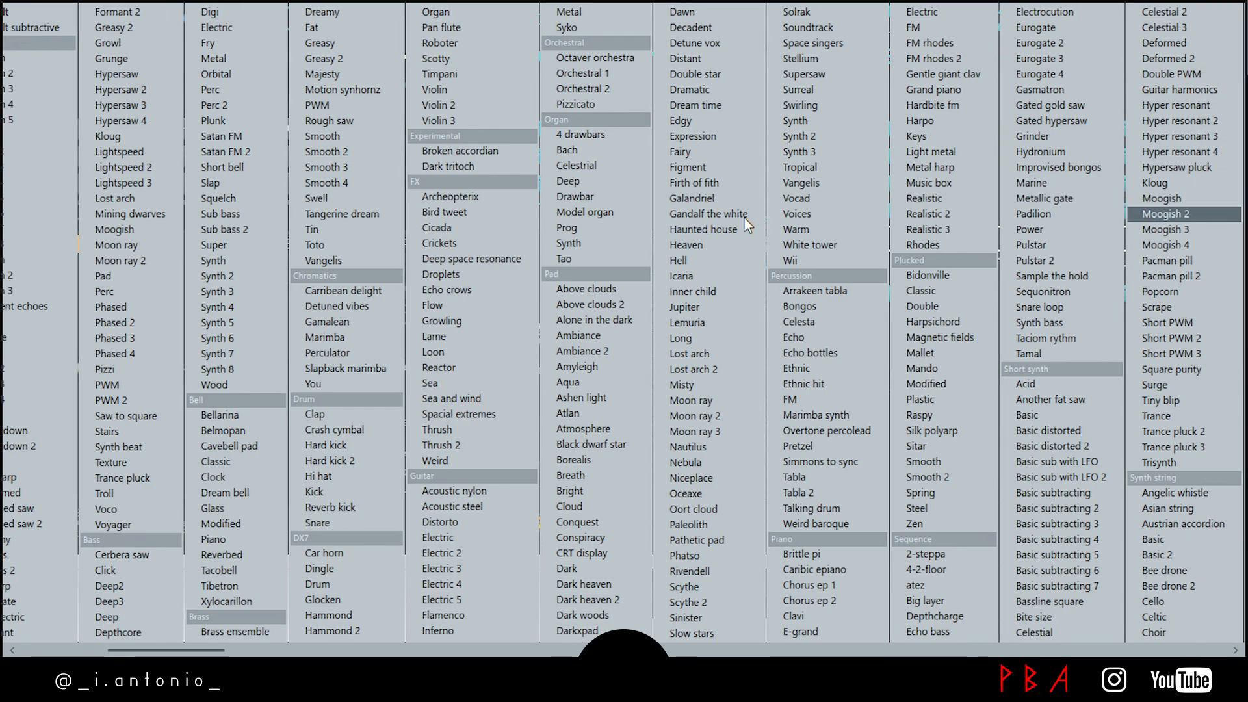
pyautogui.press('m')
pyautogui.press('m')
pyautogui.press('m')
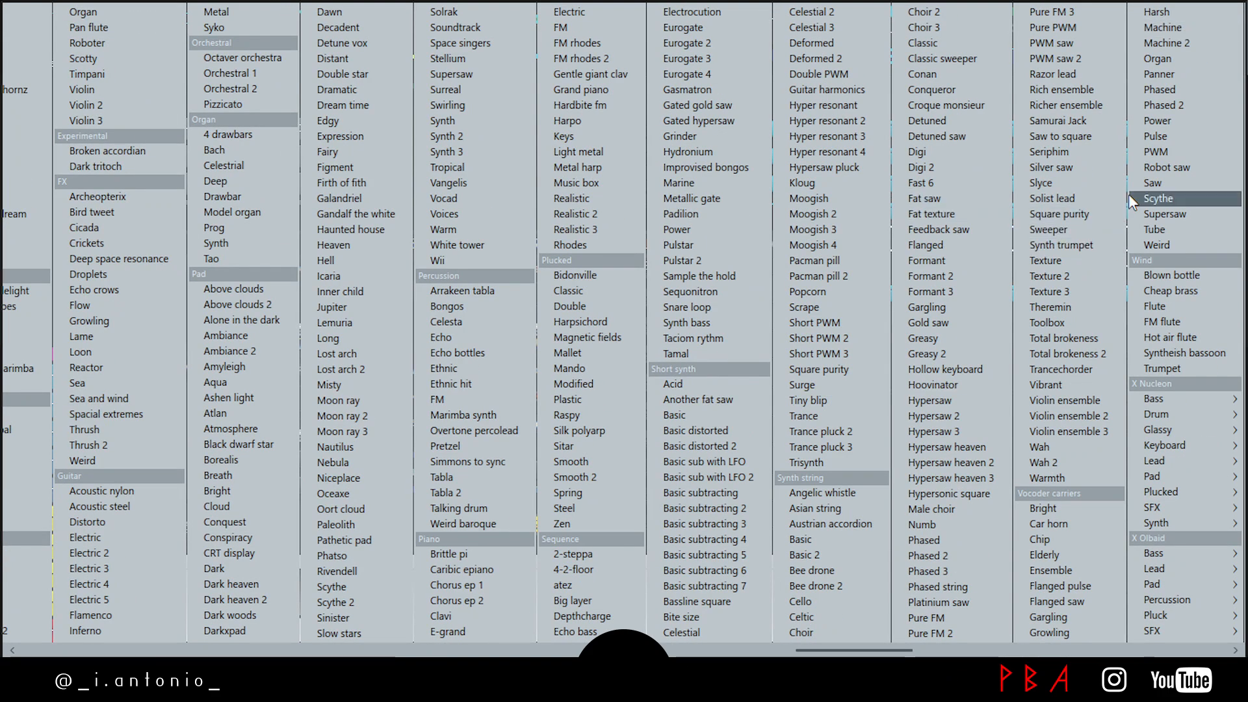
pyautogui.click(1167, 30)
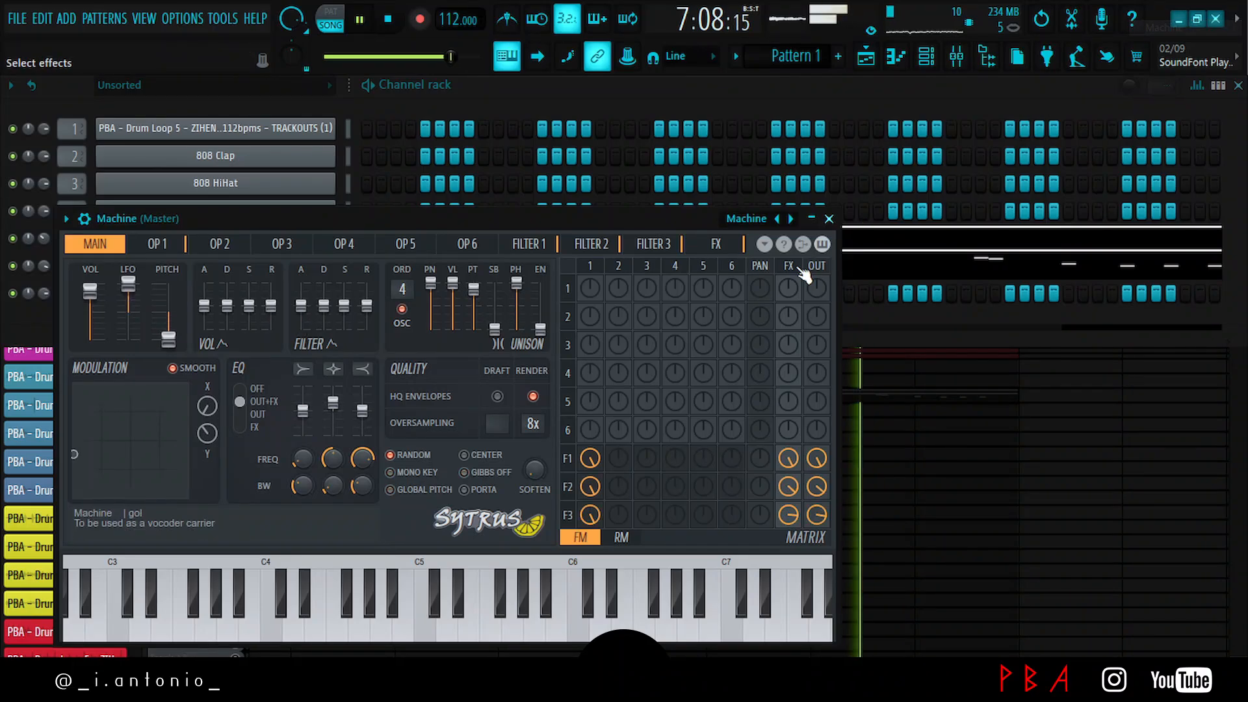
pyautogui.click(830, 220)
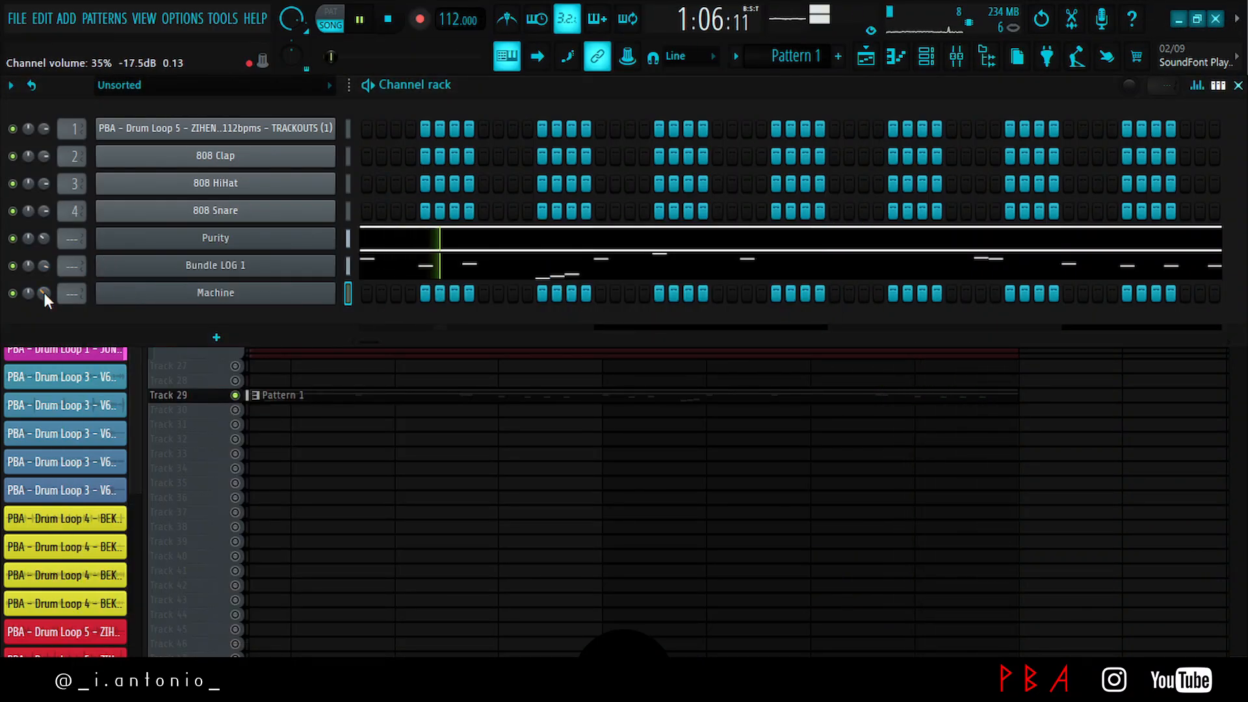
# - Open the Machine channel's piano roll and audition keys from F5 to C5 and C4 against playback
pyautogui.rightClick(333, 291)
pyautogui.click(364, 293)
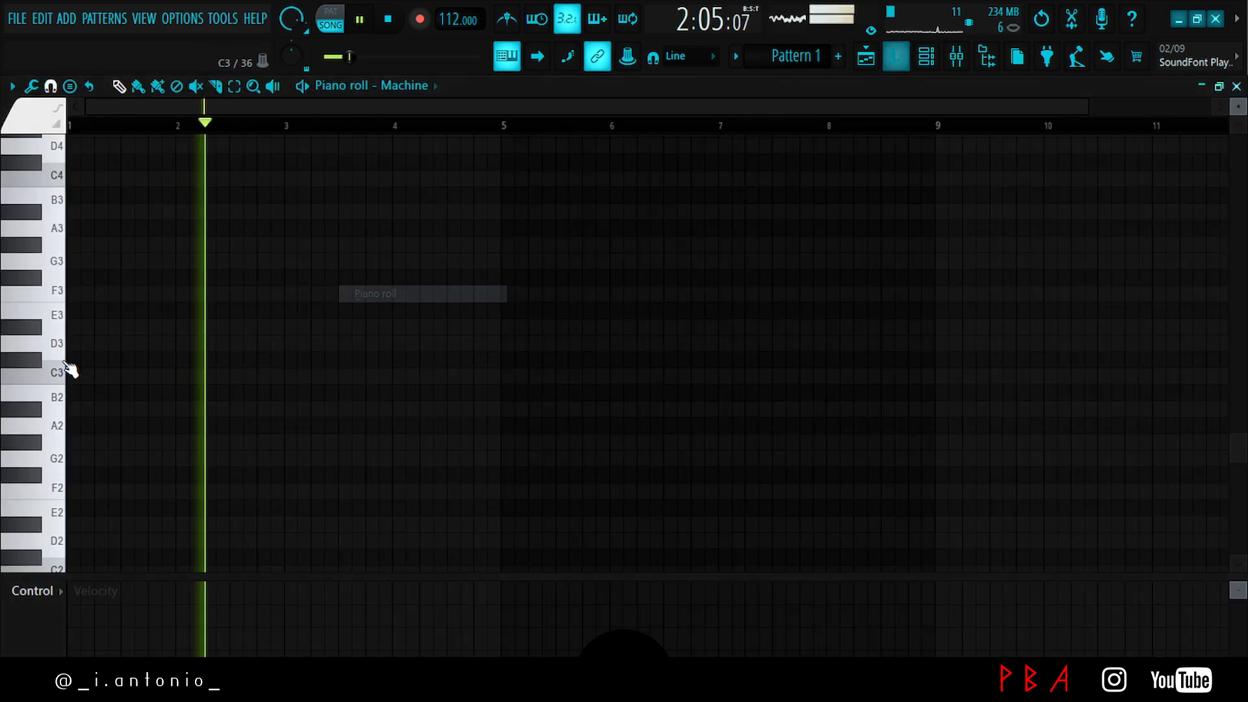
pyautogui.scroll(3, 42, 186)
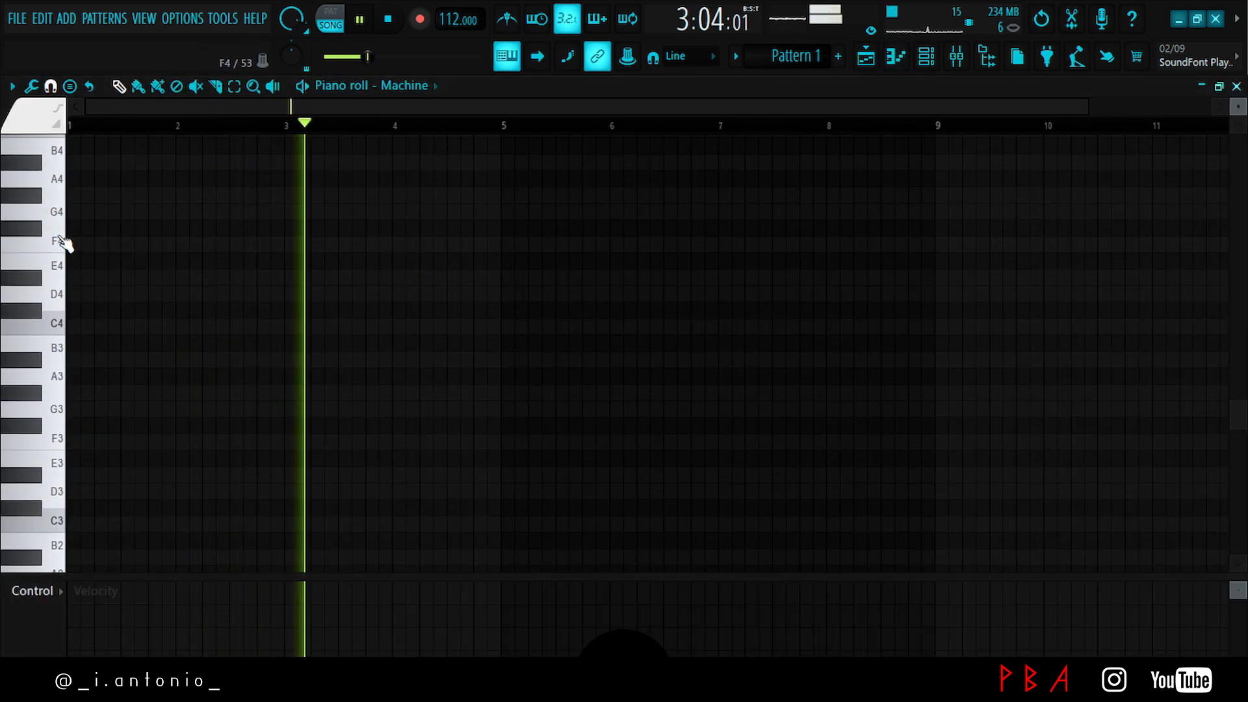
pyautogui.scroll(4, 63, 243)
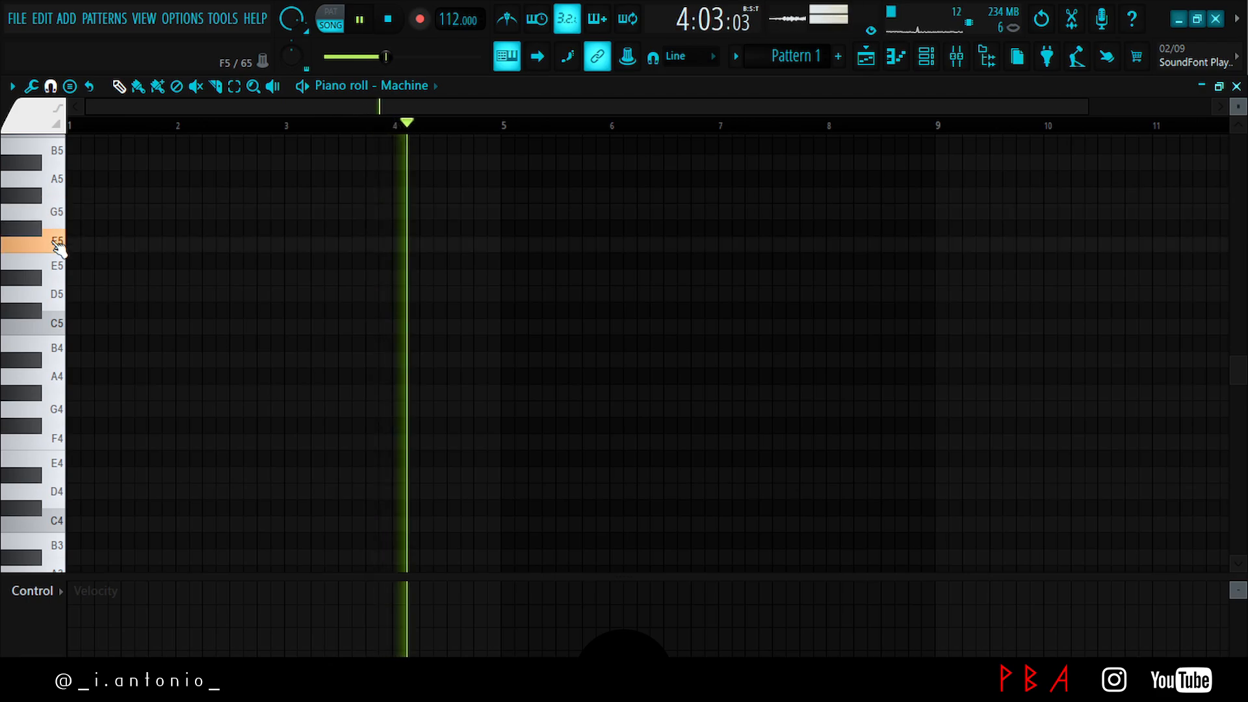
pyautogui.moveTo(55, 243); pyautogui.dragTo(52, 332)
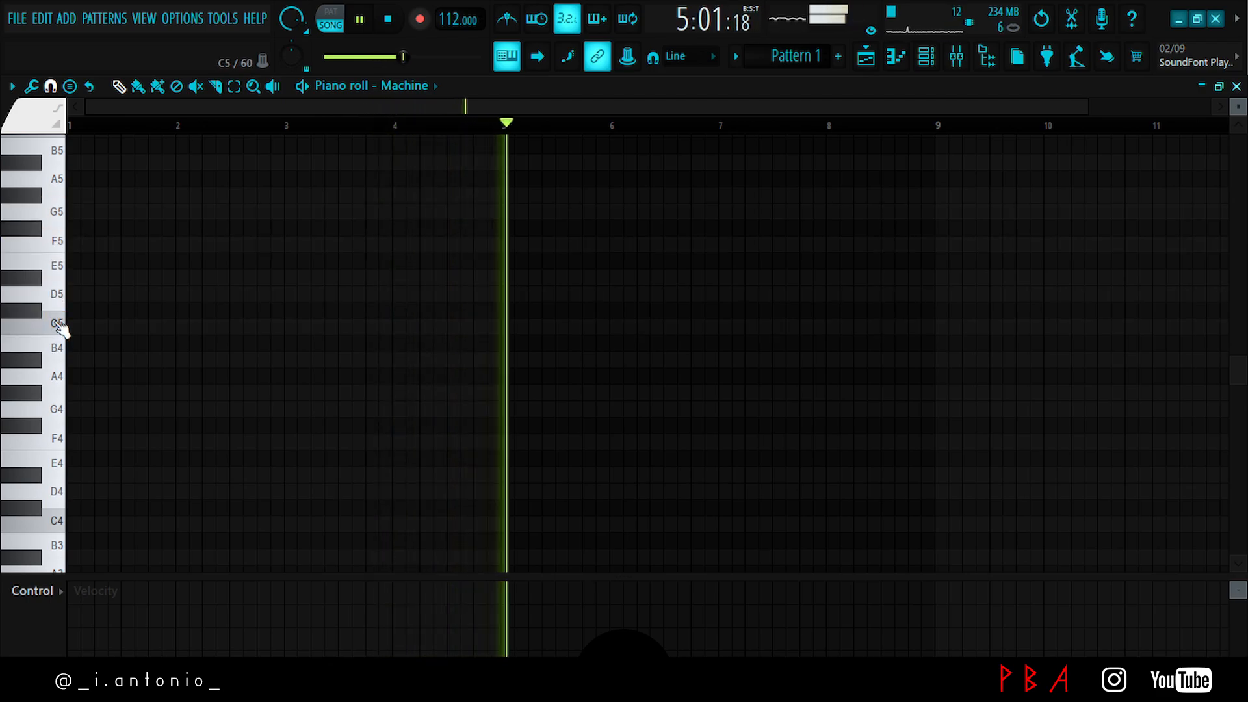
pyautogui.press('z')
pyautogui.press('z')
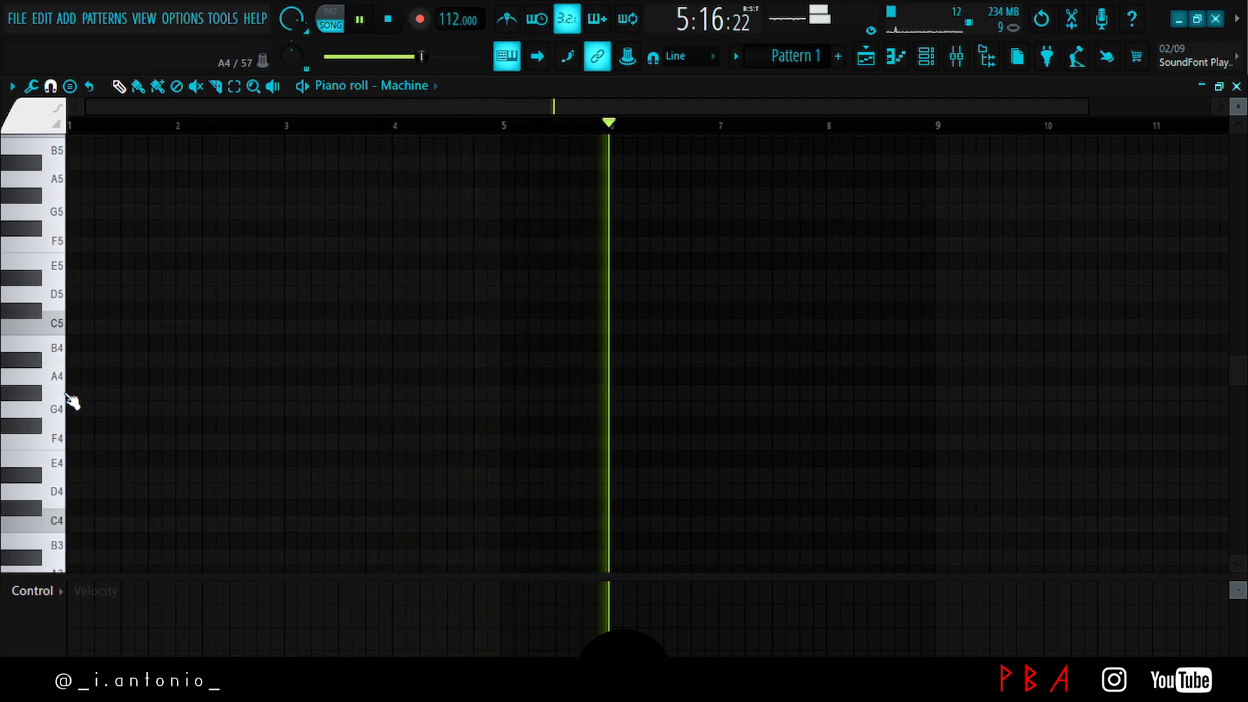
pyautogui.press('z')
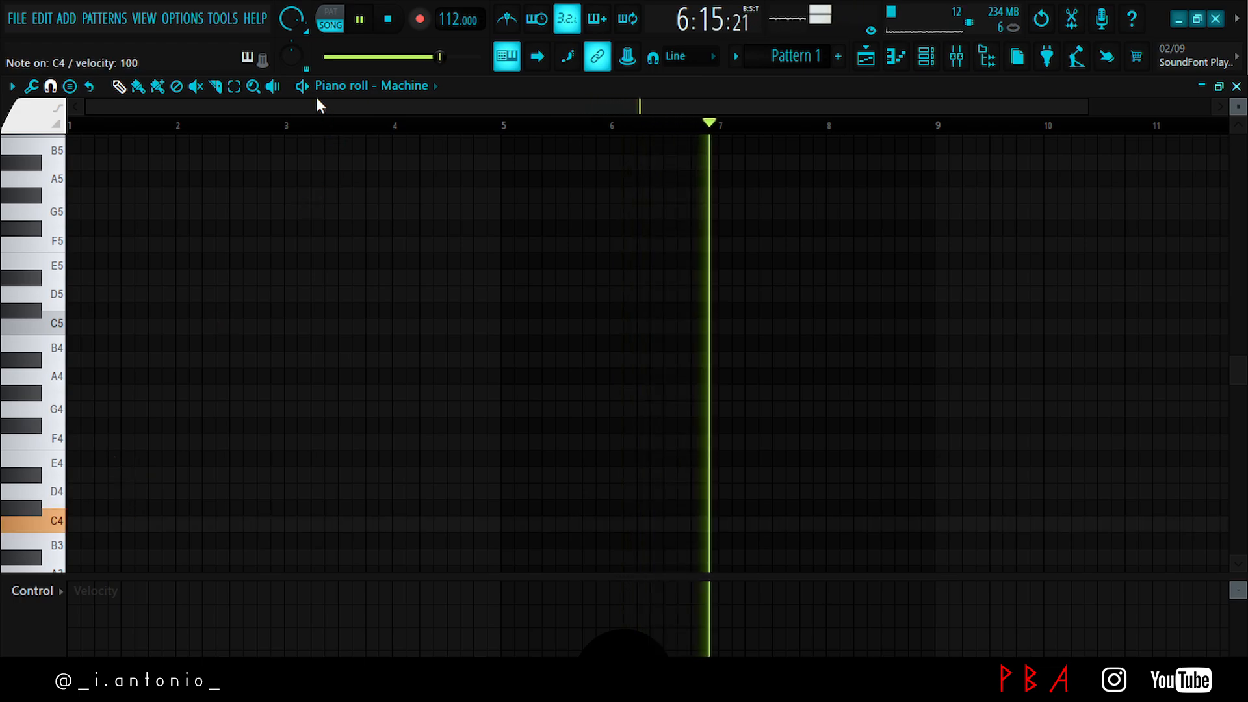
# - Place two-step C4 notes on steps 3 and 7 of bar 1
pyautogui.scroll(3, 85, 129)
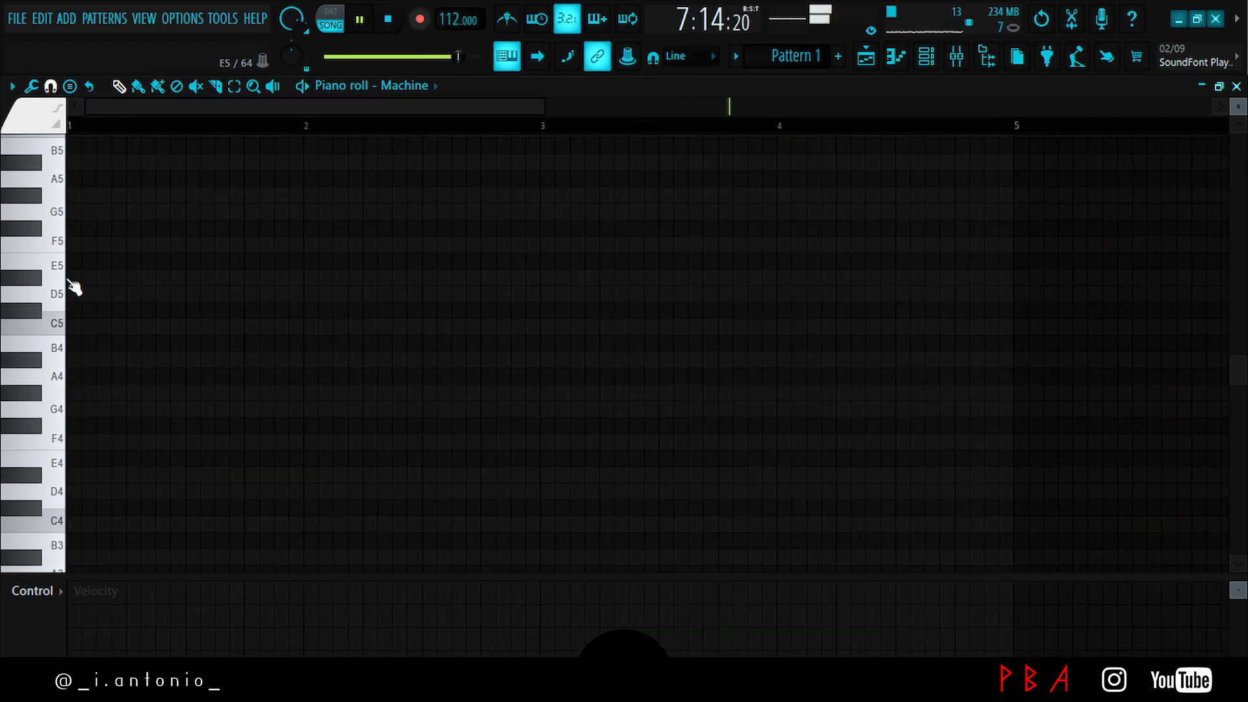
pyautogui.scroll(-3, 107, 334)
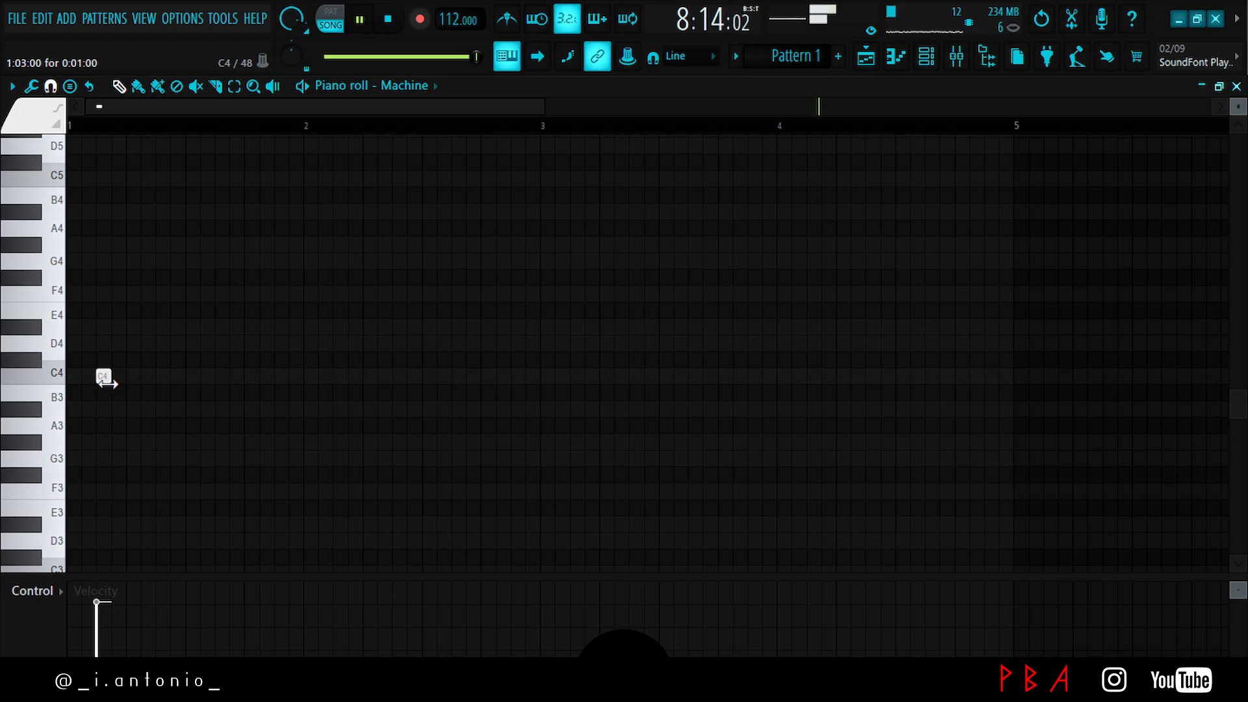
pyautogui.click(162, 377)
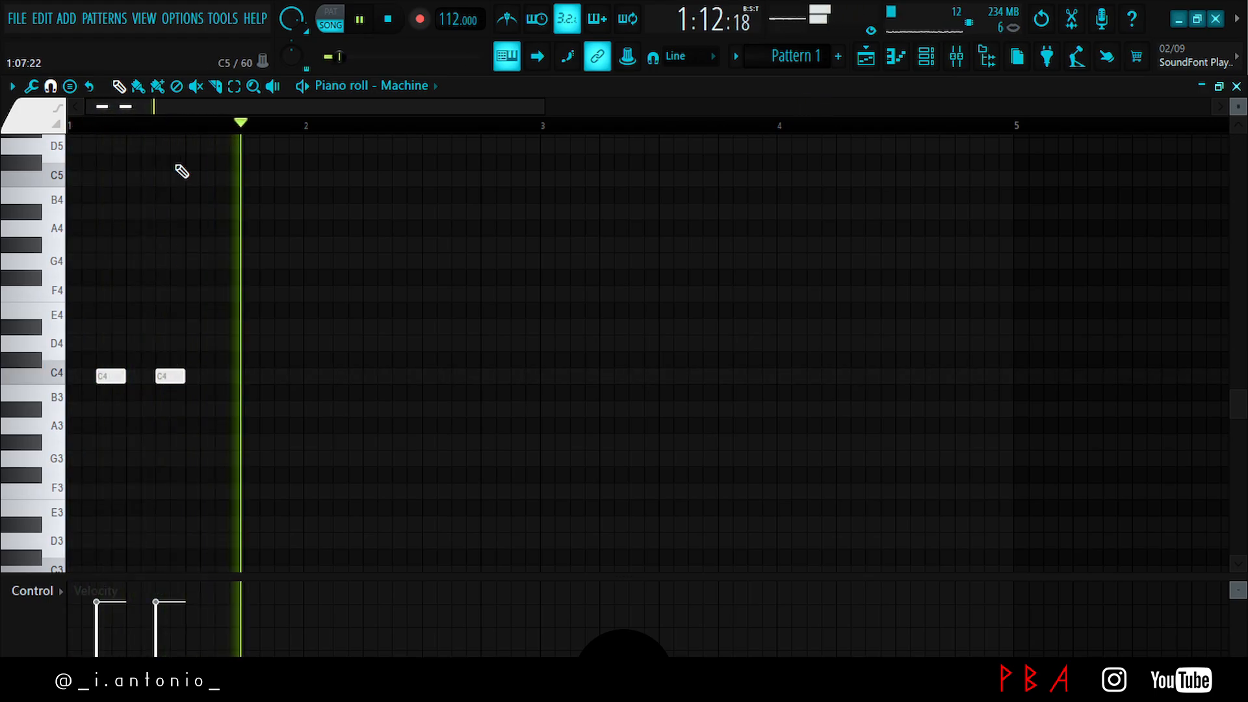
# - Repeat the two C4 notes until they fill all eight bars, then raise every note one octave to C5
pyautogui.hotkey('ctrl', 'a')
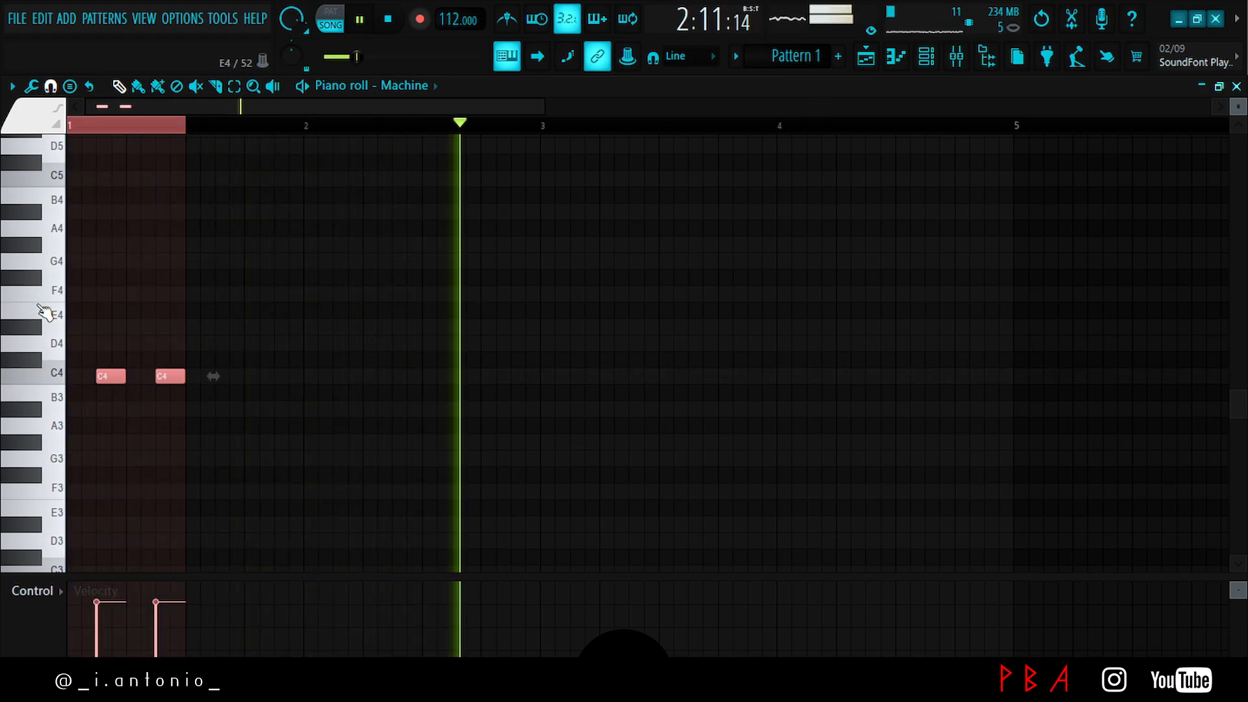
pyautogui.hotkey('ctrl', 'b')
pyautogui.hotkey('ctrl', 'b')
pyautogui.hotkey('ctrl', 'b')
pyautogui.hotkey('ctrl', 'b')
pyautogui.hotkey('ctrl', 'b')
pyautogui.hotkey('ctrl', 'b')
pyautogui.hotkey('ctrl', 'b')
pyautogui.hotkey('ctrl', 'b')
pyautogui.hotkey('ctrl', 'b')
pyautogui.hotkey('ctrl', 'b')
pyautogui.hotkey('ctrl', 'b')
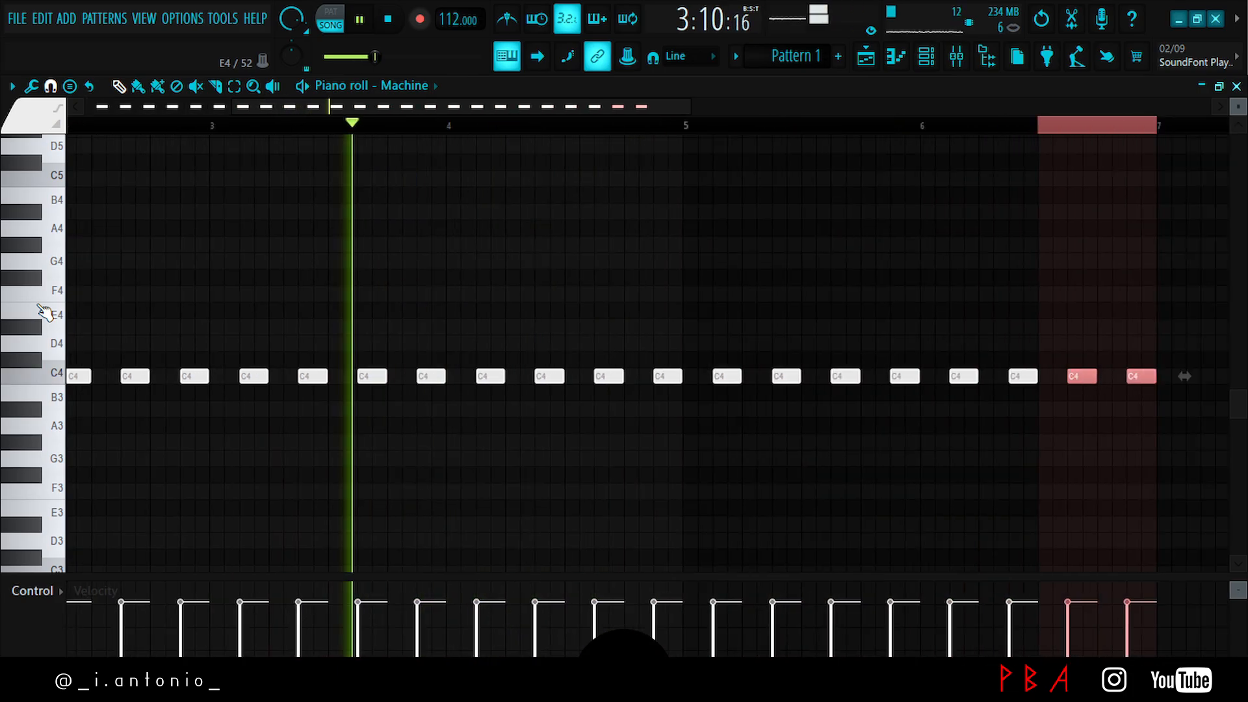
pyautogui.hotkey('ctrl', 'b')
pyautogui.hotkey('ctrl', 'b')
pyautogui.hotkey('ctrl', 'b')
pyautogui.hotkey('ctrl', 'b')
pyautogui.hotkey('ctrl', 'b')
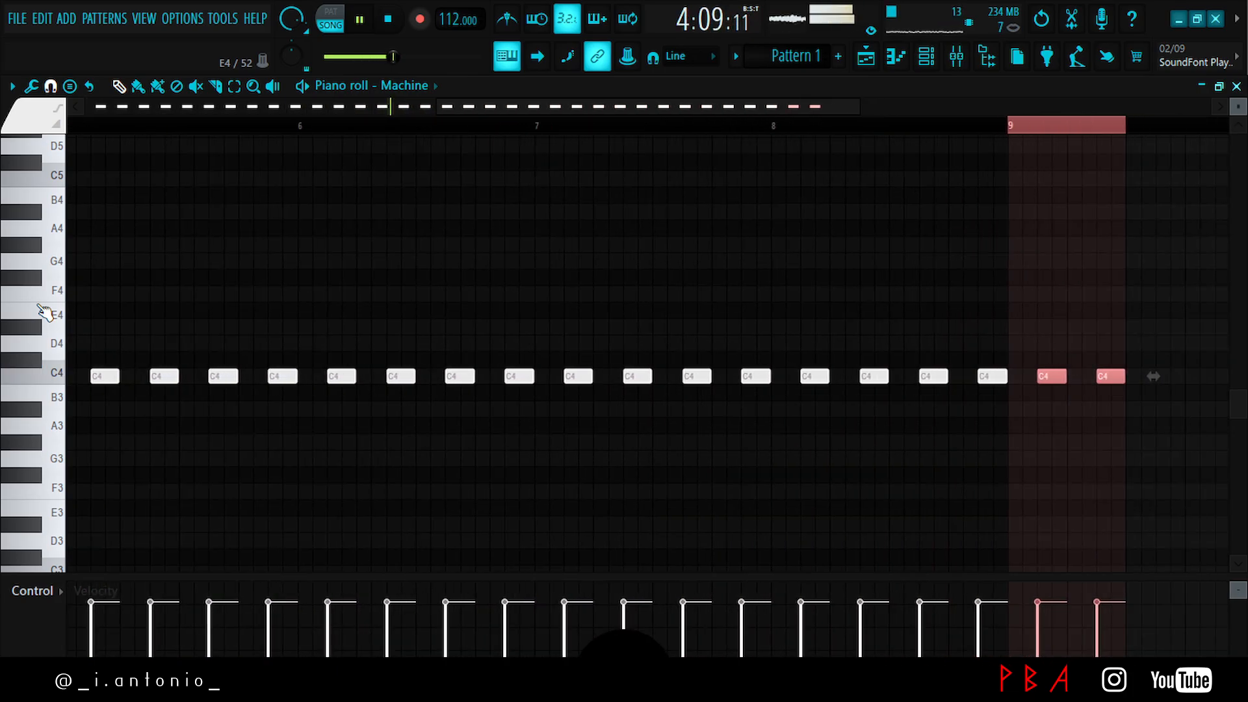
pyautogui.hotkey('ctrl', 'z')
pyautogui.hotkey('ctrl', 'd')
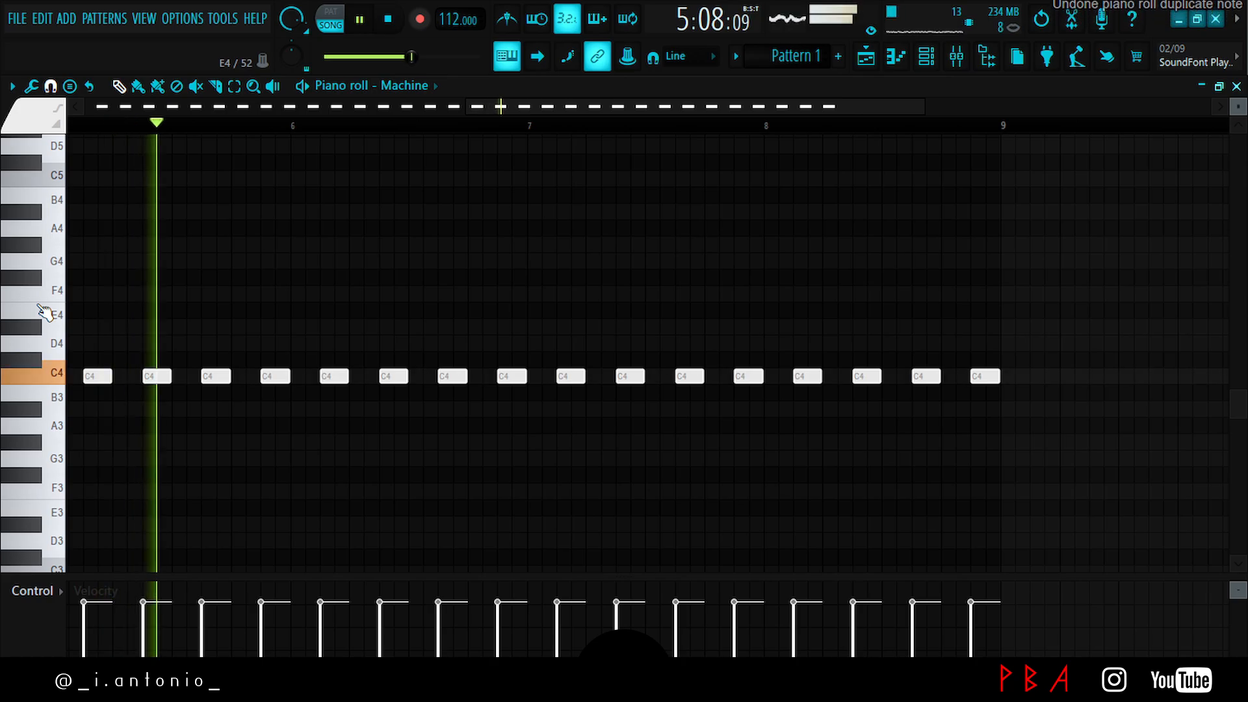
pyautogui.hotkey('ctrl', 'Up')
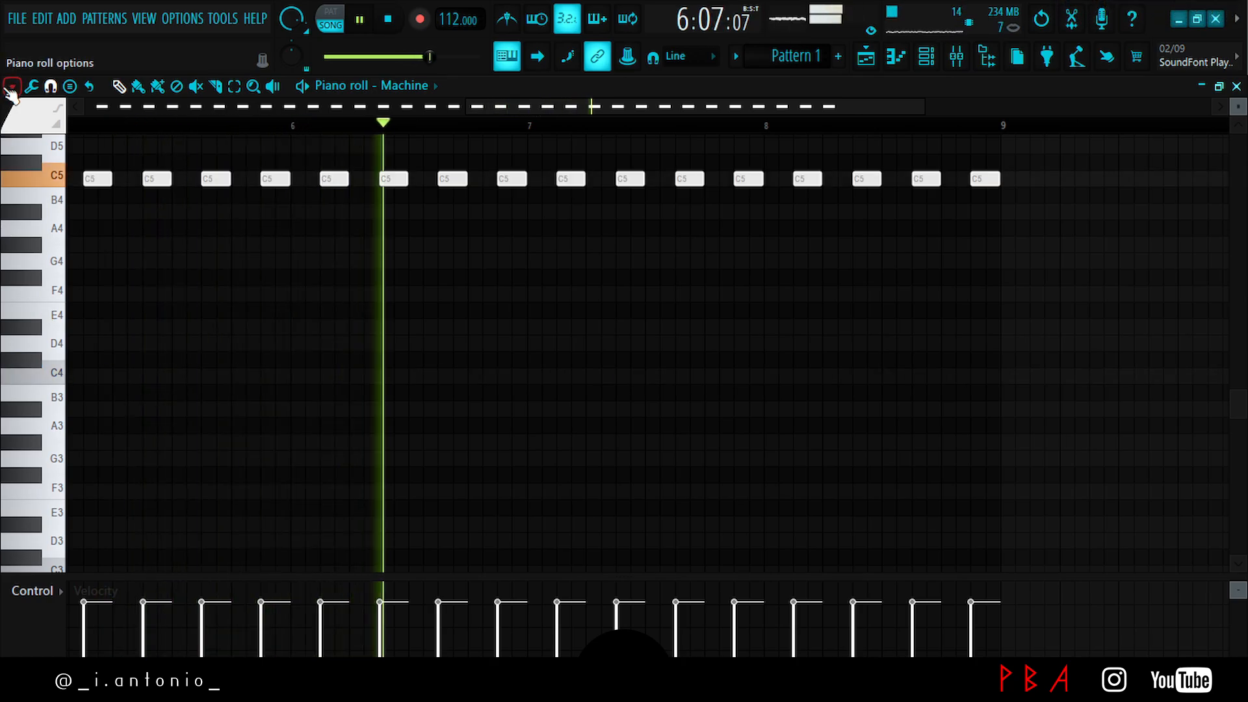
# - Set the Machine channel's volume to 20% and return to the channel rack over the playlist
pyautogui.click(926, 57)
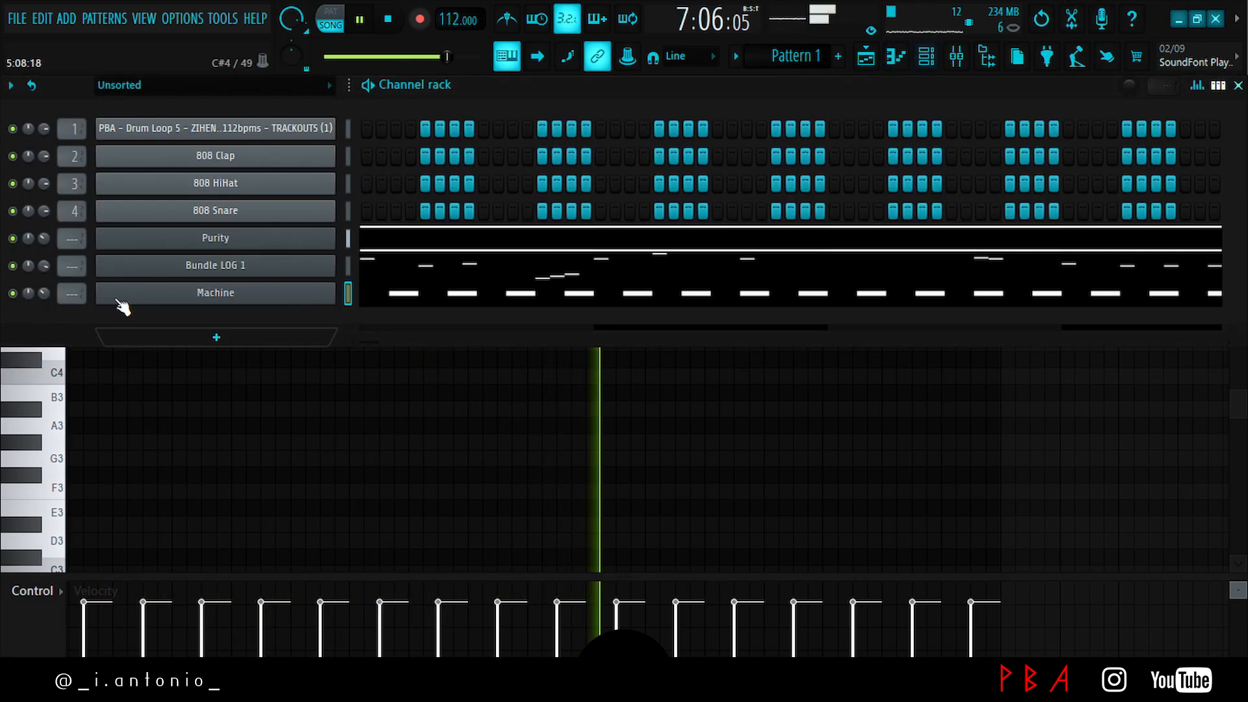
pyautogui.moveTo(46, 294); pyautogui.dragTo(45, 294)
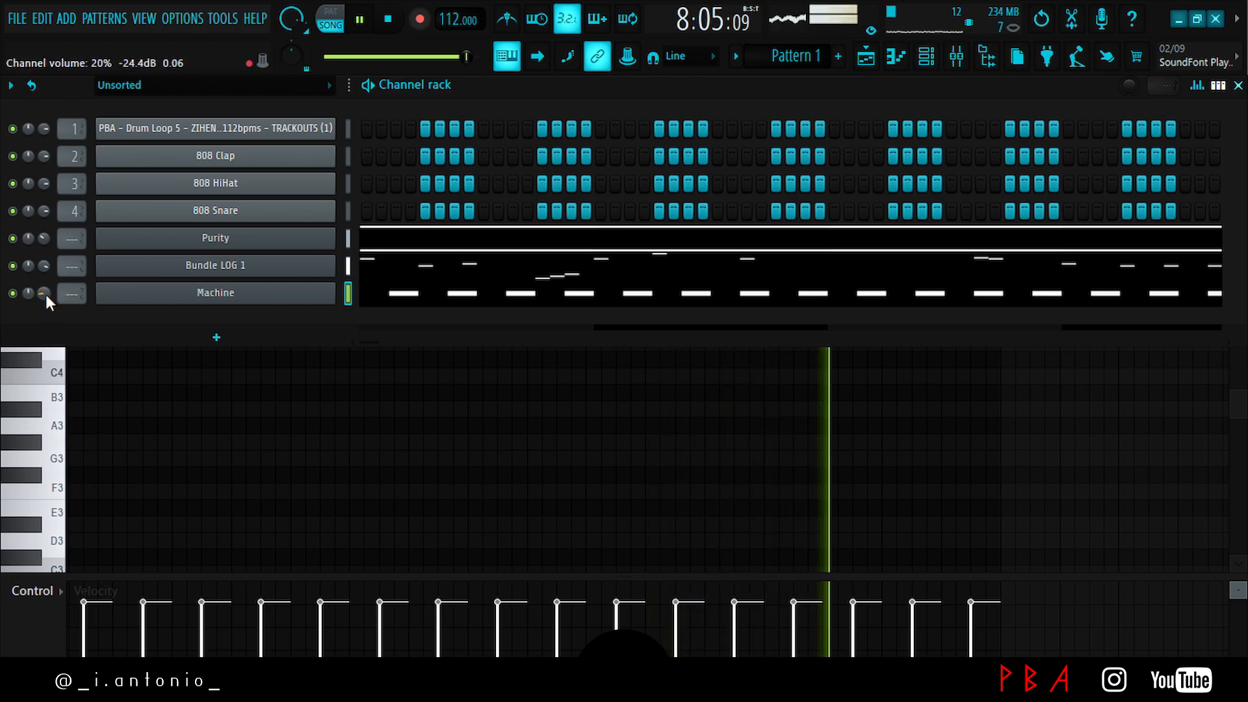
pyautogui.press('F5')
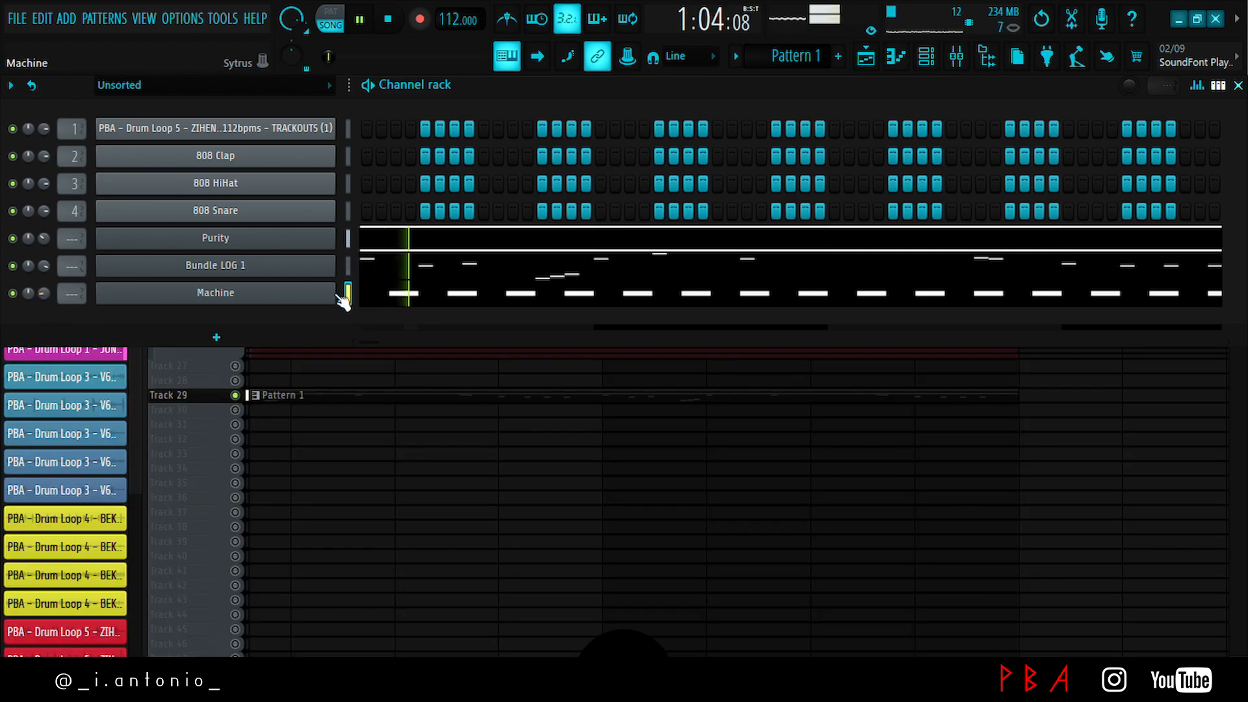
pyautogui.click(217, 337)
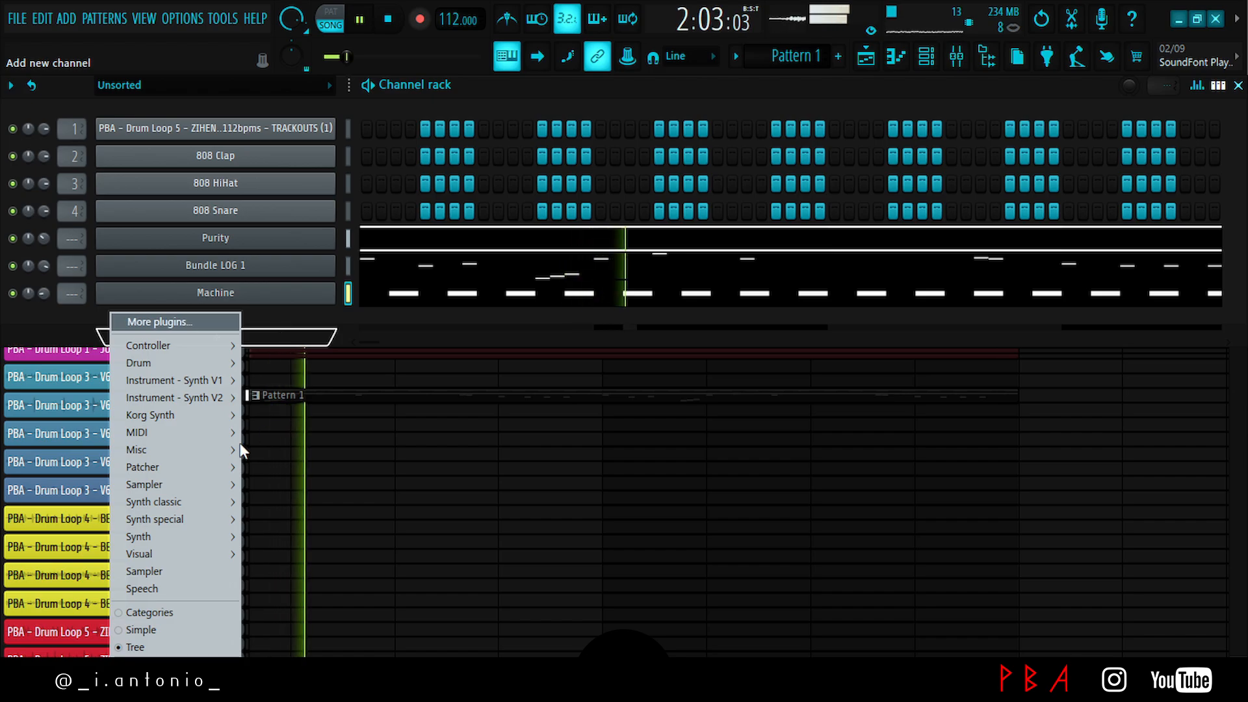
pyautogui.moveTo(213, 416)
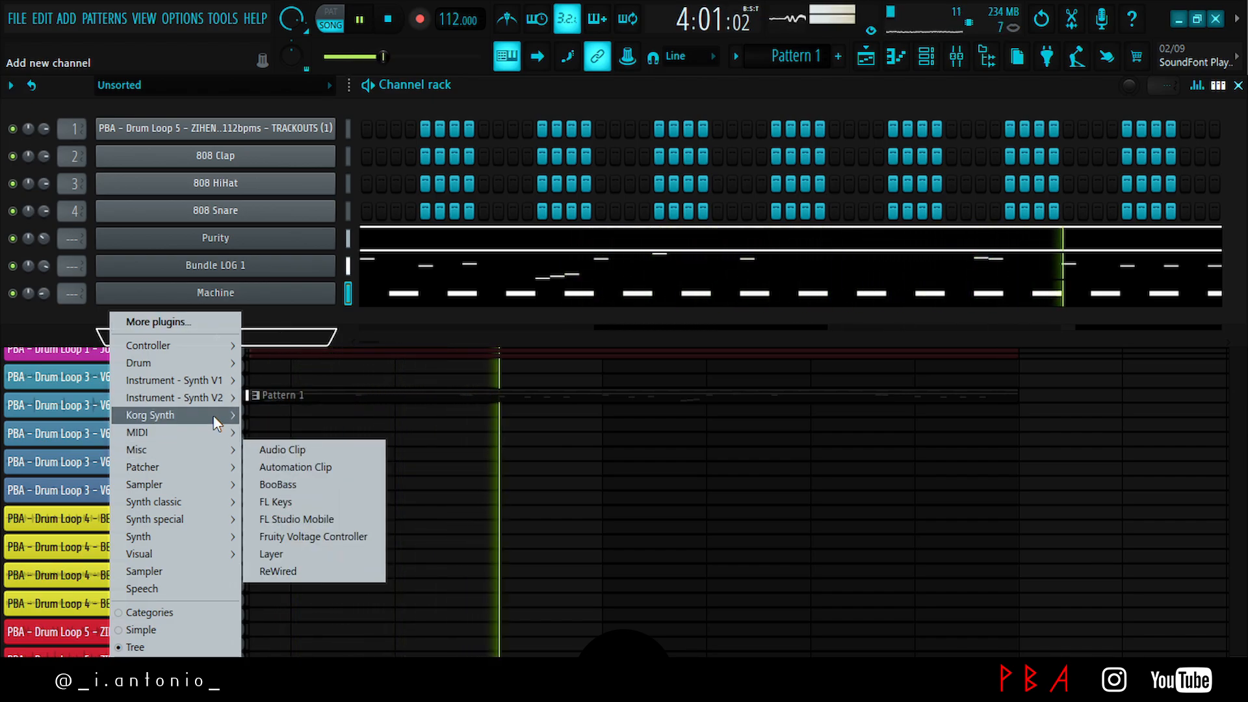
pyautogui.click(268, 325)
# - Add a reFX Nexus channel, move its window clear of the playlist and resume playback
pyautogui.click(245, 339)
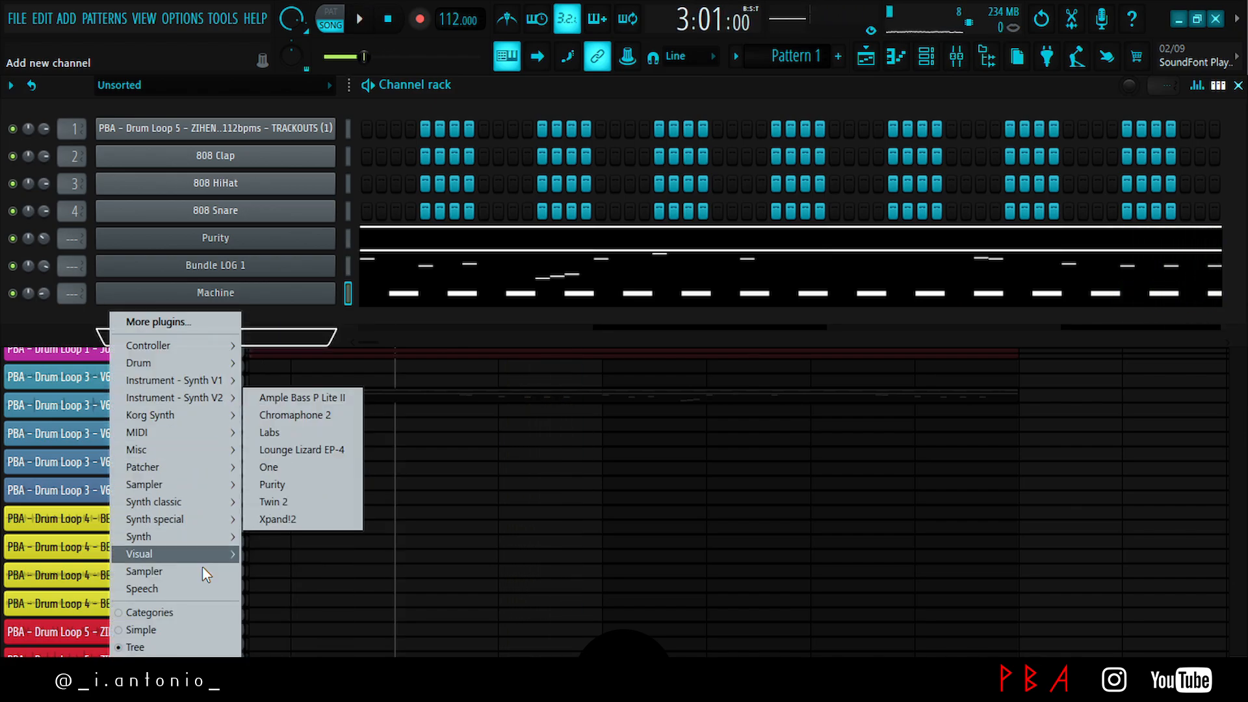
pyautogui.moveTo(211, 532)
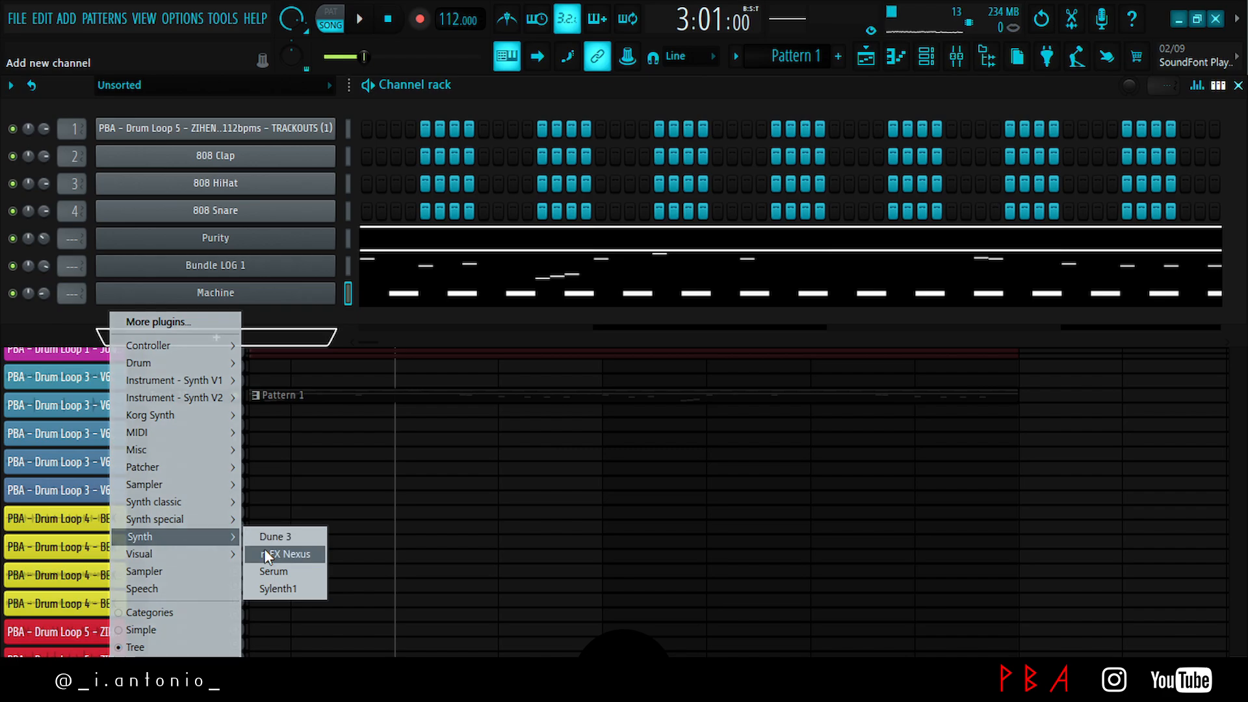
pyautogui.click(264, 548)
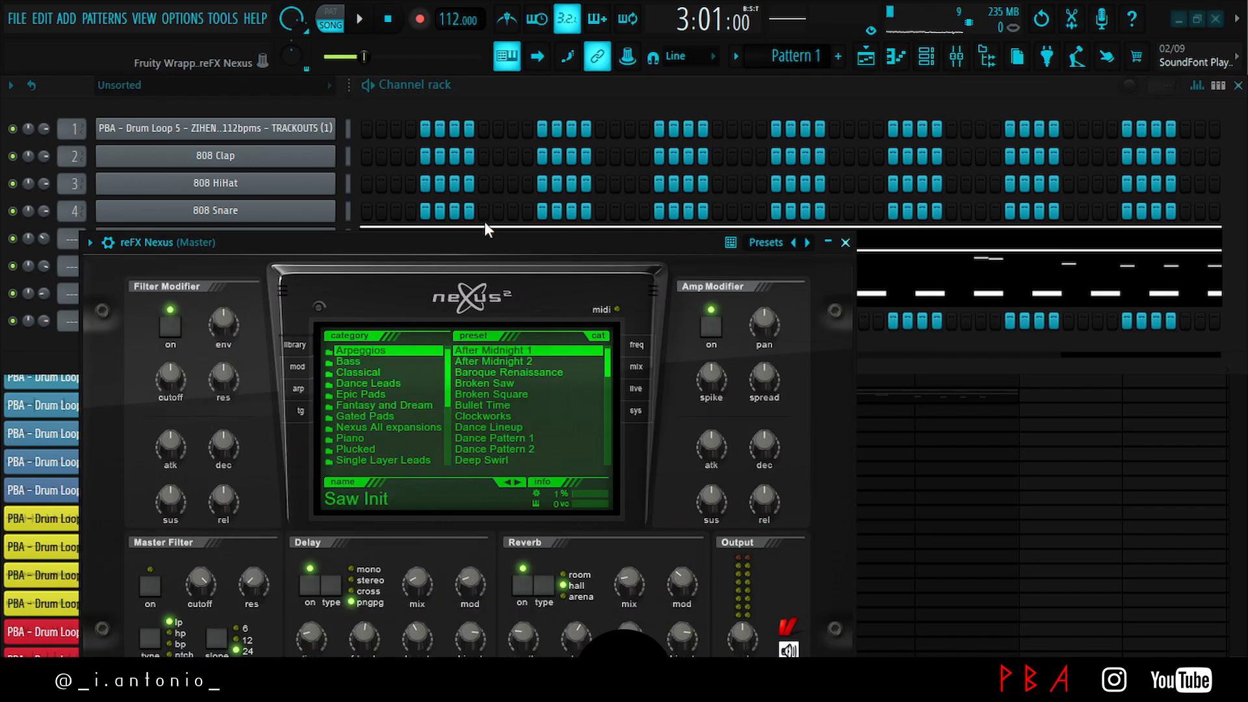
pyautogui.moveTo(474, 235); pyautogui.dragTo(564, 80)
pyautogui.press('space')
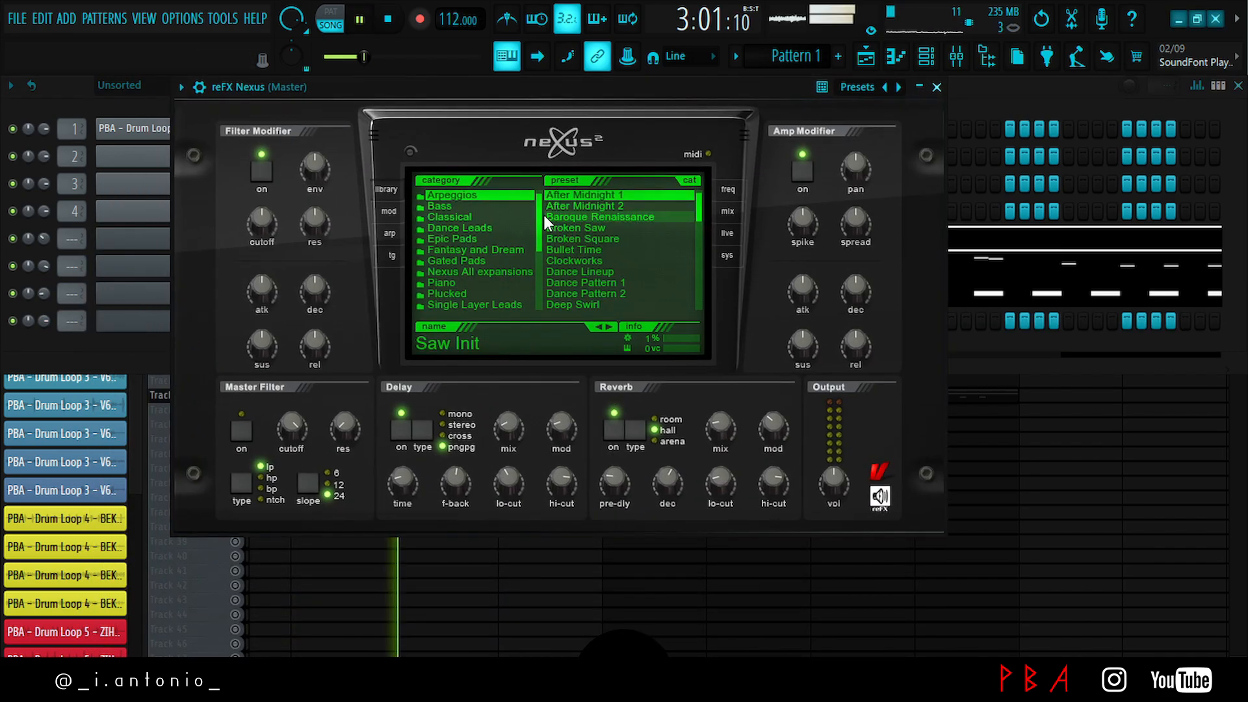
# - Audition Nexus lead presets, load Detuned Lead 2 from the Single Layer Leads category and close the plugin window
pyautogui.click(483, 228)
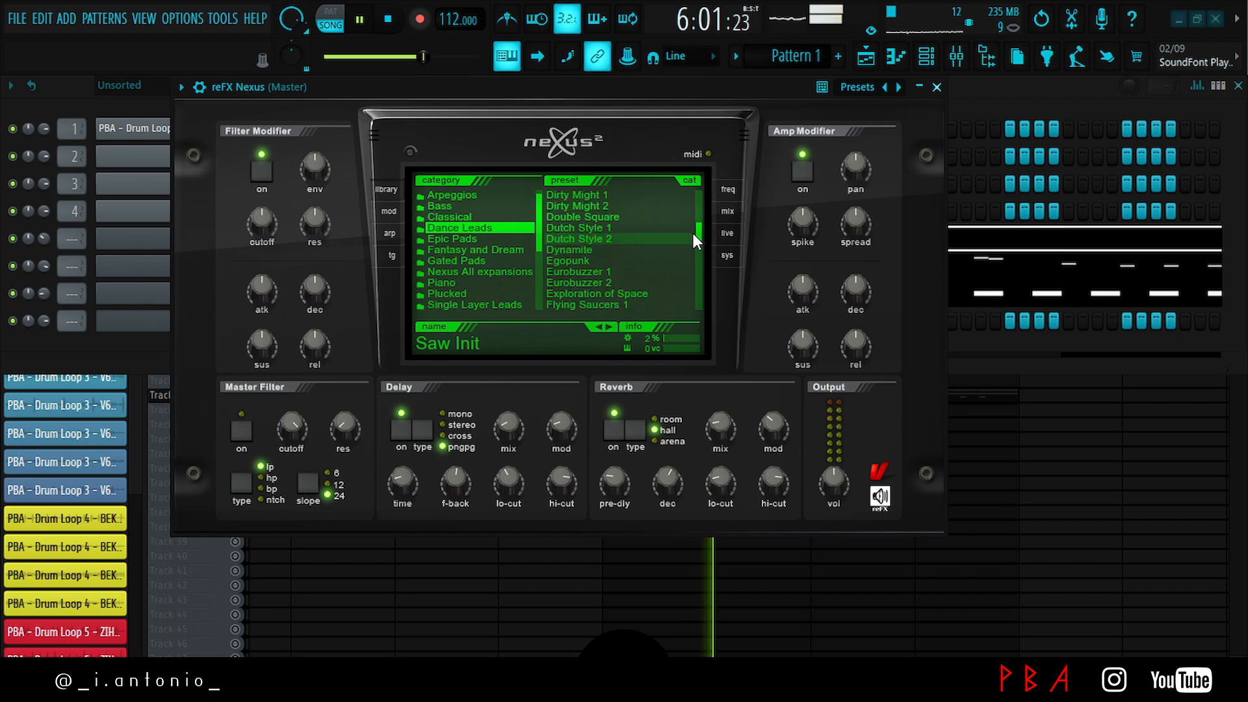
pyautogui.moveTo(694, 234); pyautogui.dragTo(678, 301)
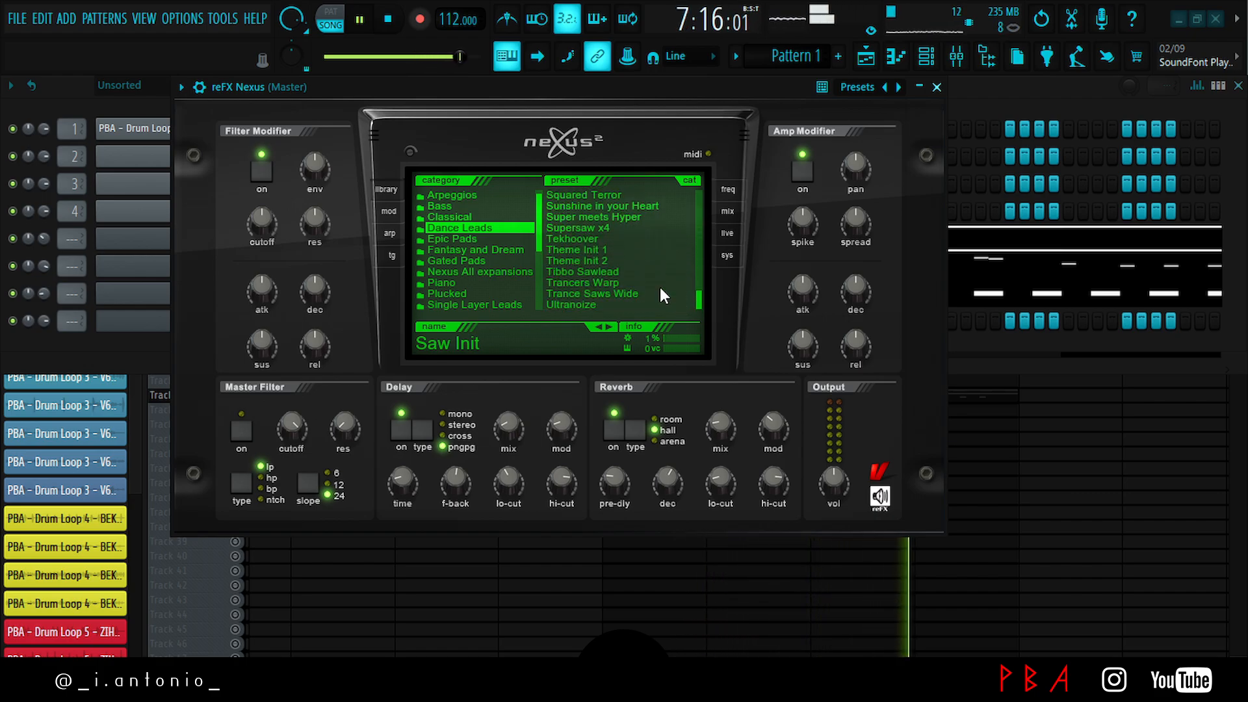
pyautogui.click(510, 302)
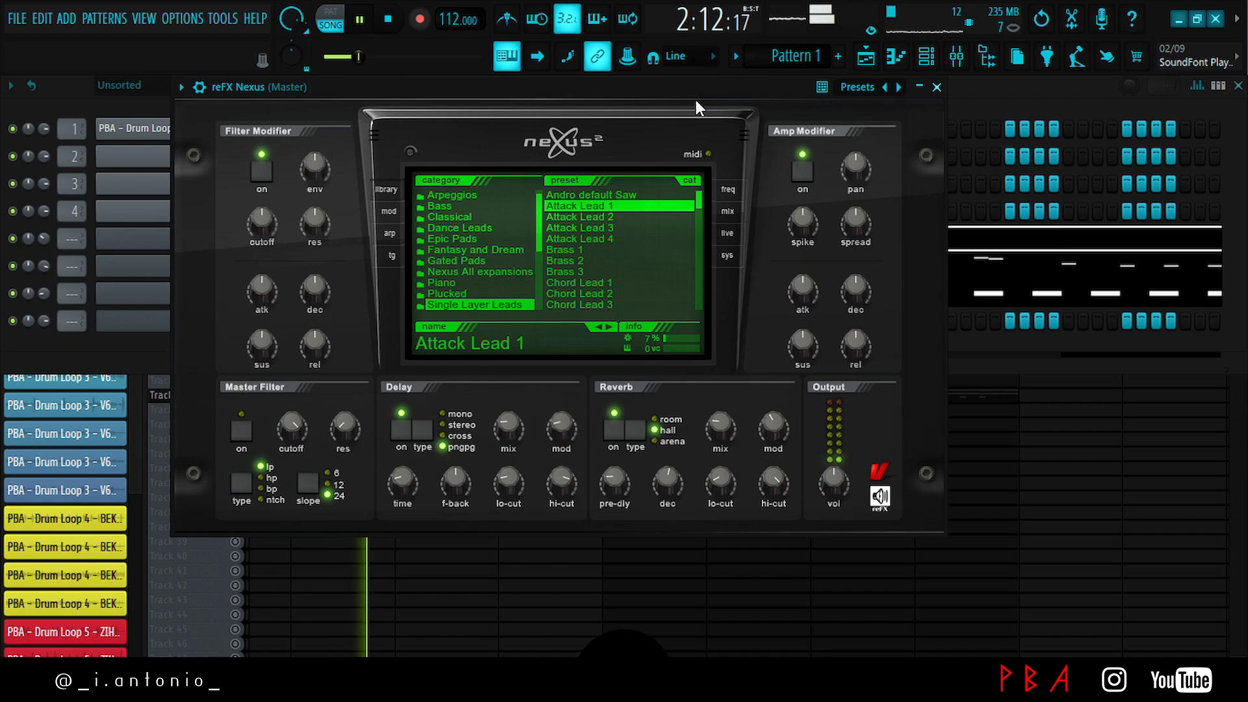
pyautogui.click(610, 217)
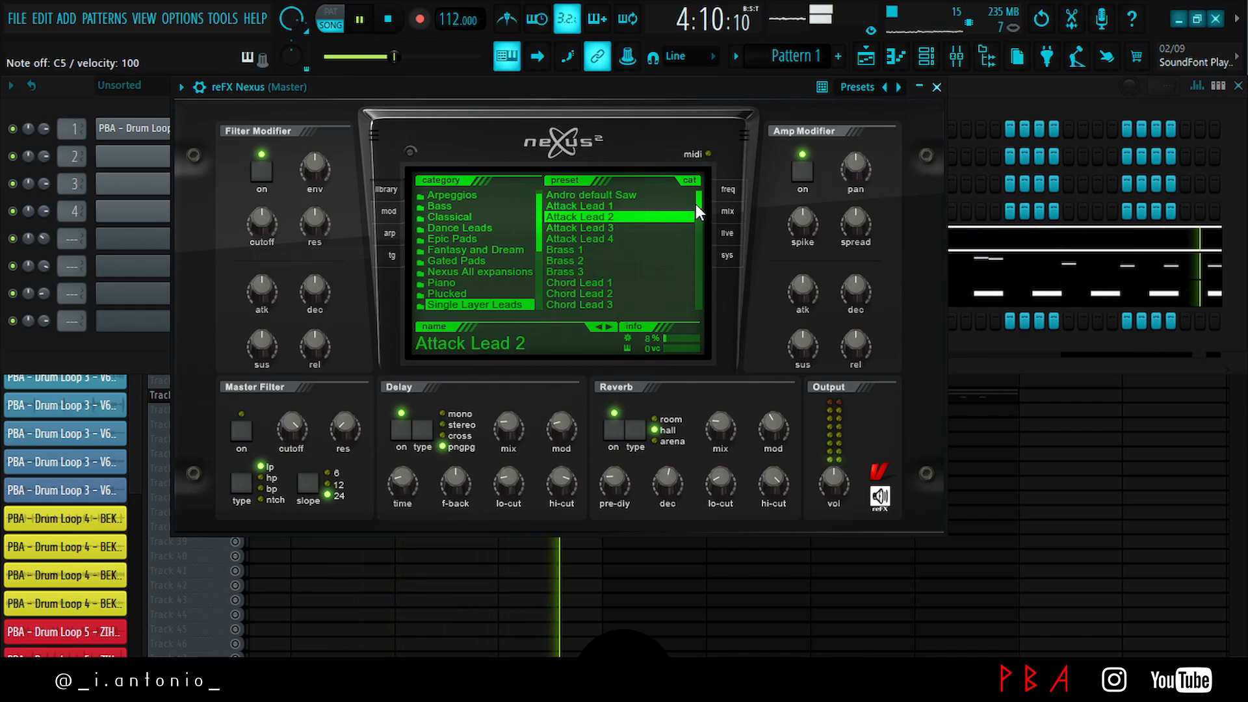
pyautogui.click(612, 251)
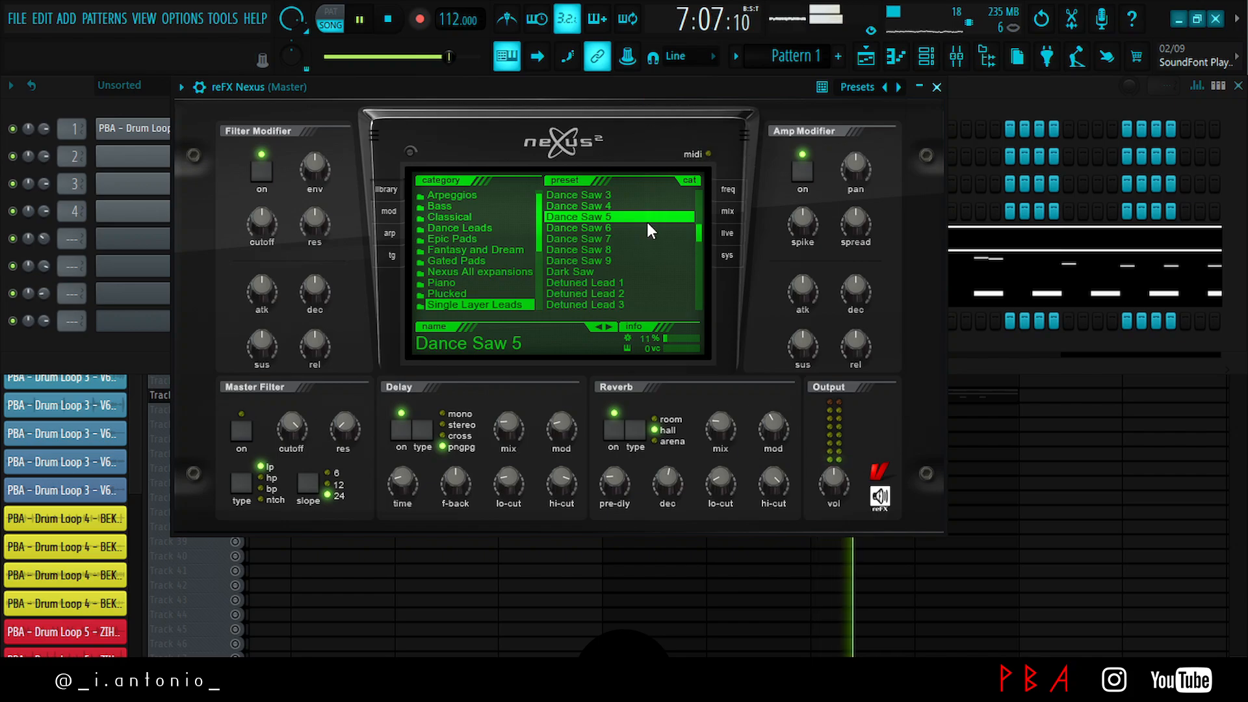
pyautogui.click(589, 294)
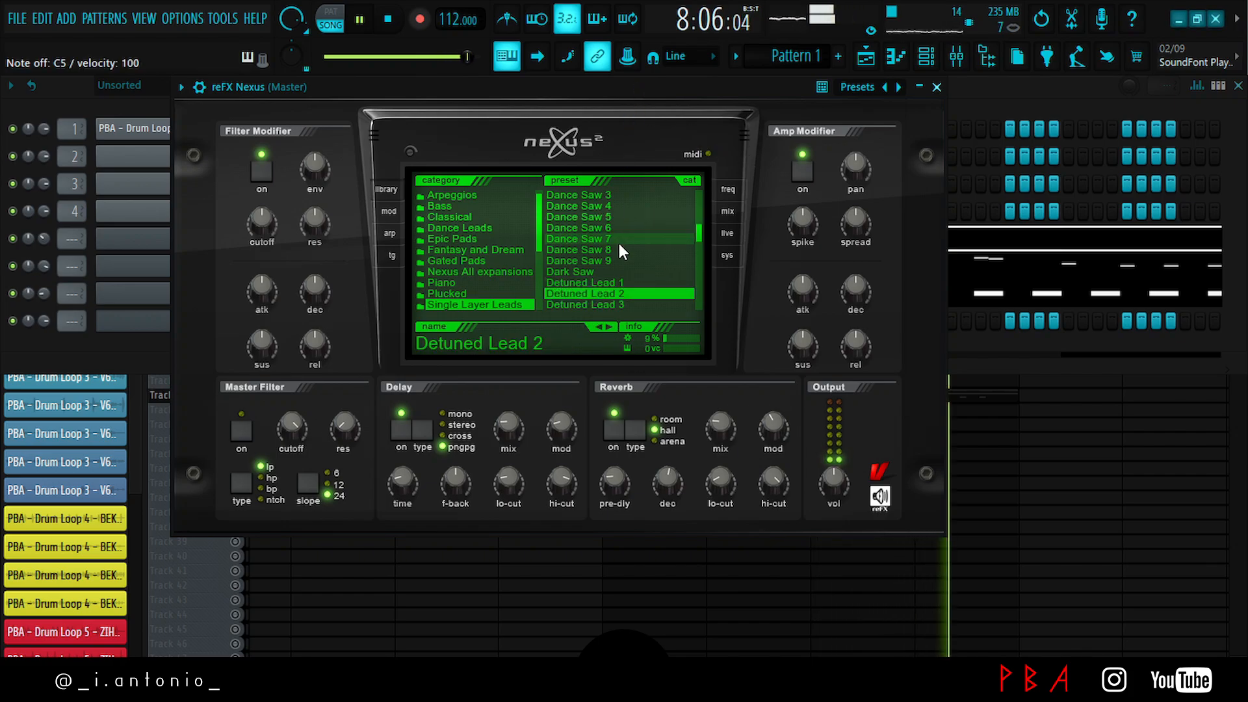
pyautogui.click(938, 88)
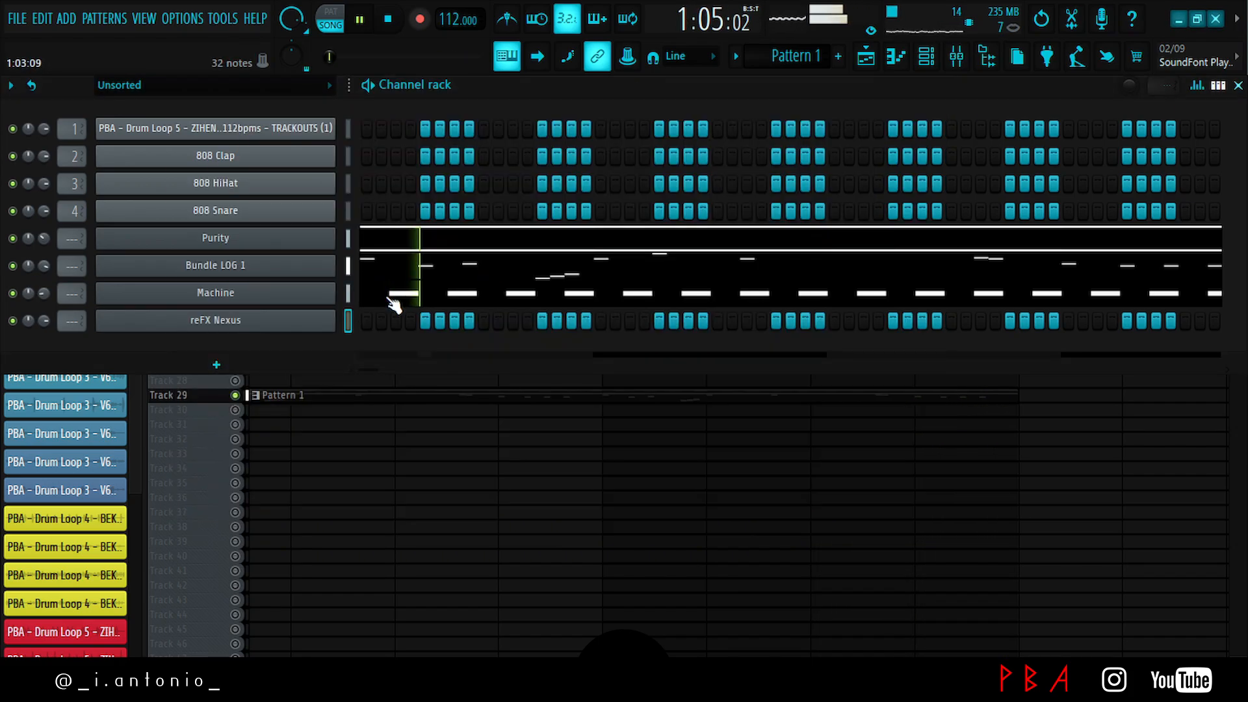
# - Open the reFX Nexus channel's piano roll at the fifth and sixth octaves and stop playback
pyautogui.rightClick(304, 318)
pyautogui.click(358, 320)
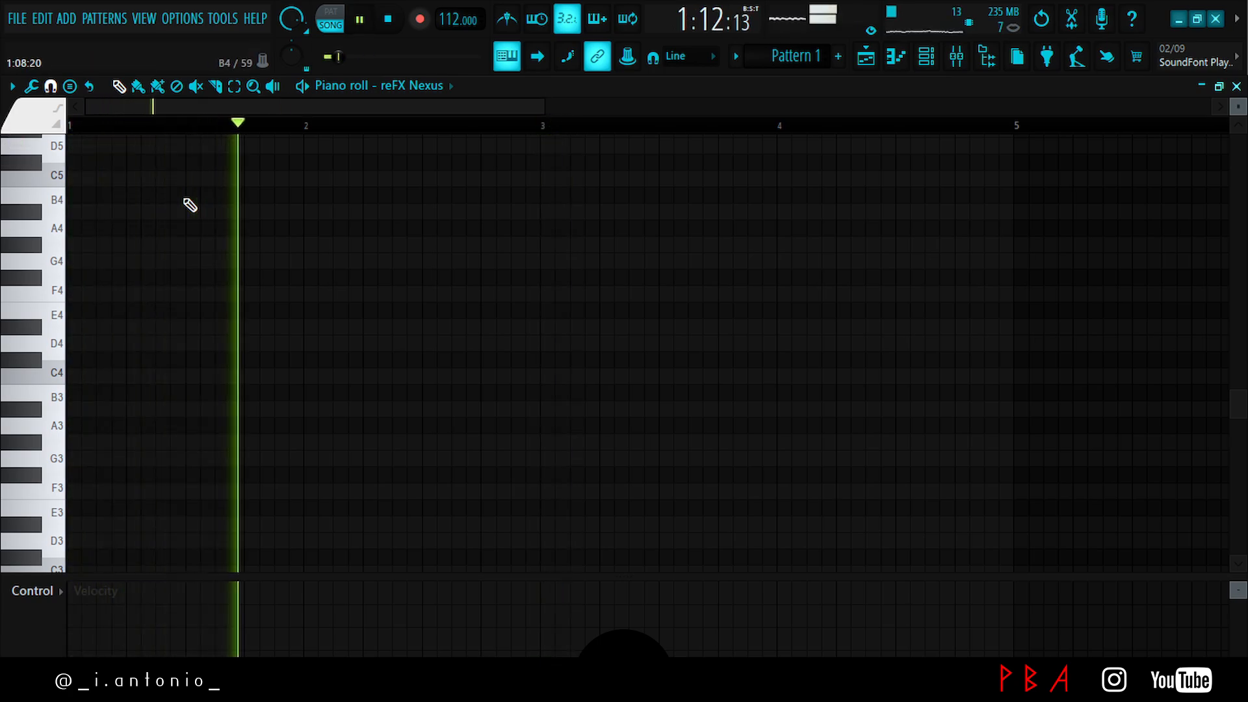
pyautogui.press('space')
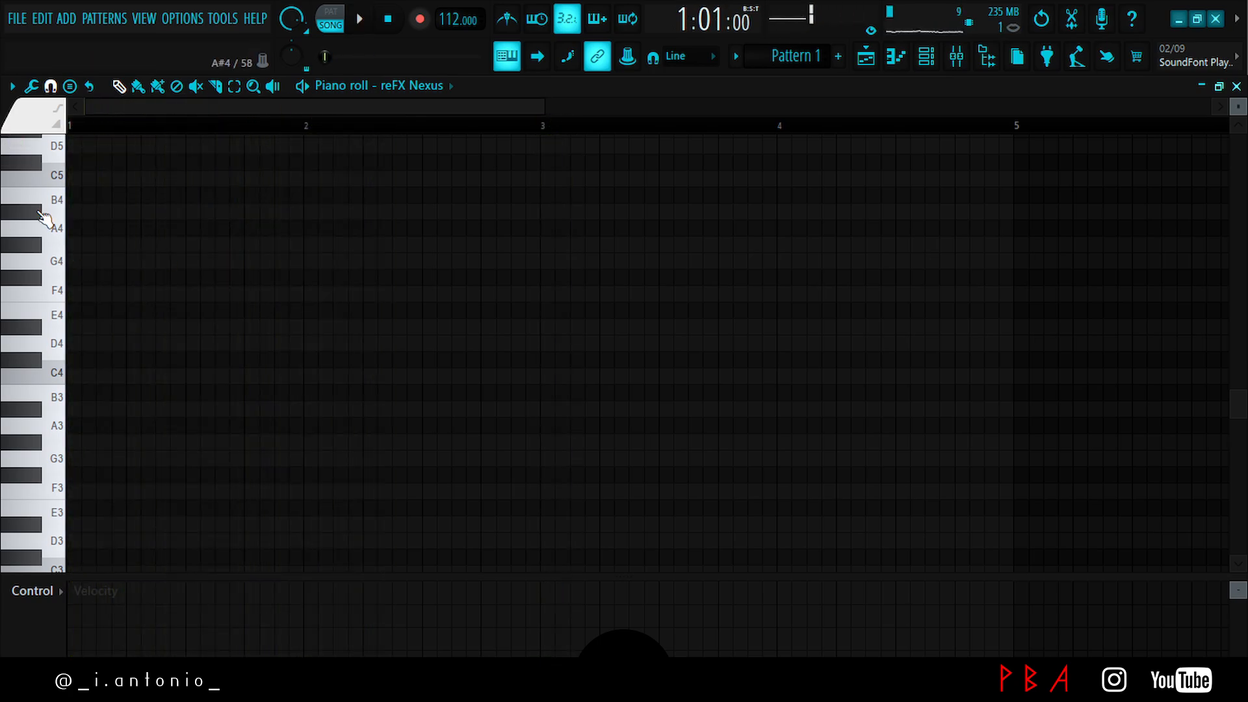
pyautogui.scroll(5, 70, 182)
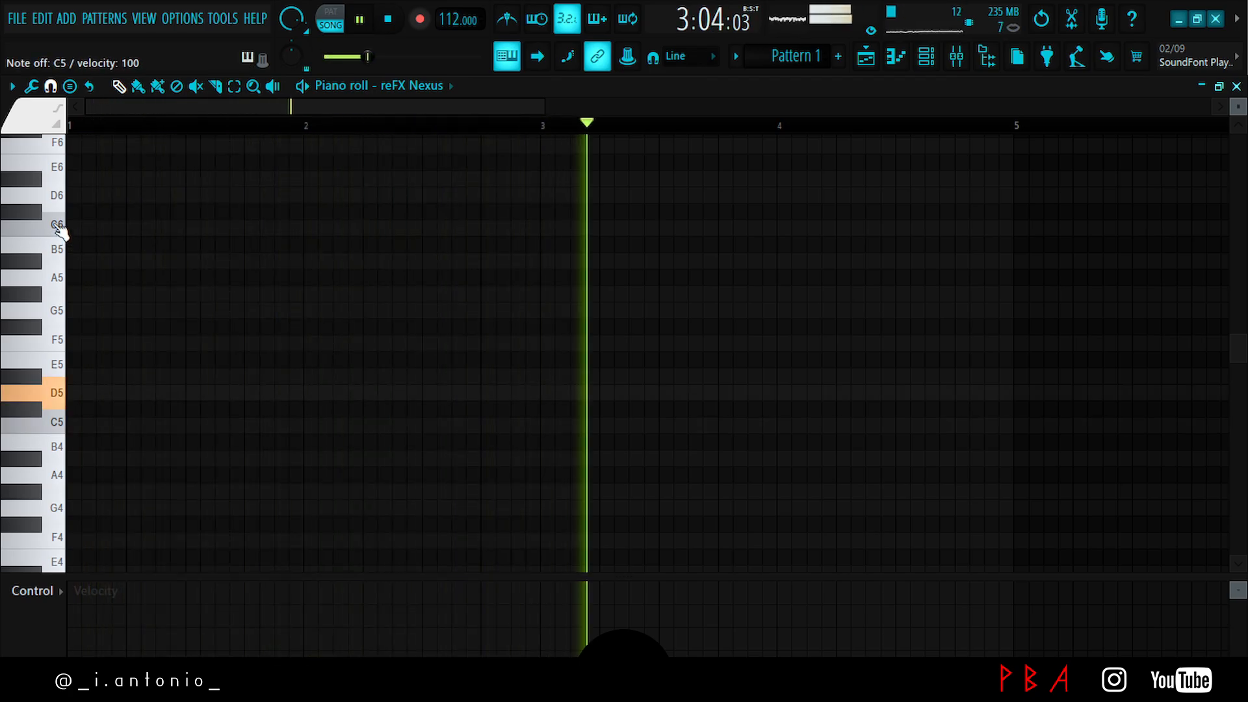
# - Set the typing keyboard's base note to C4 and switch the main toolbar to a more compact layout
pyautogui.press('q')
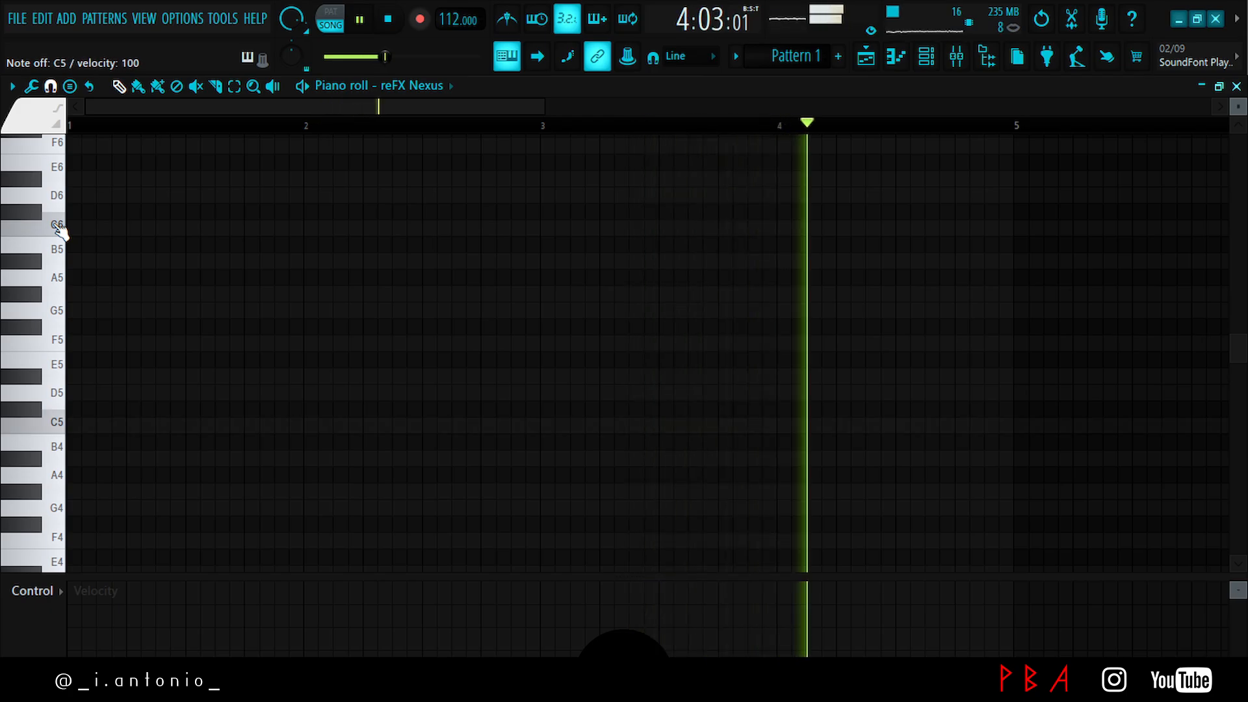
pyautogui.rightClick(507, 56)
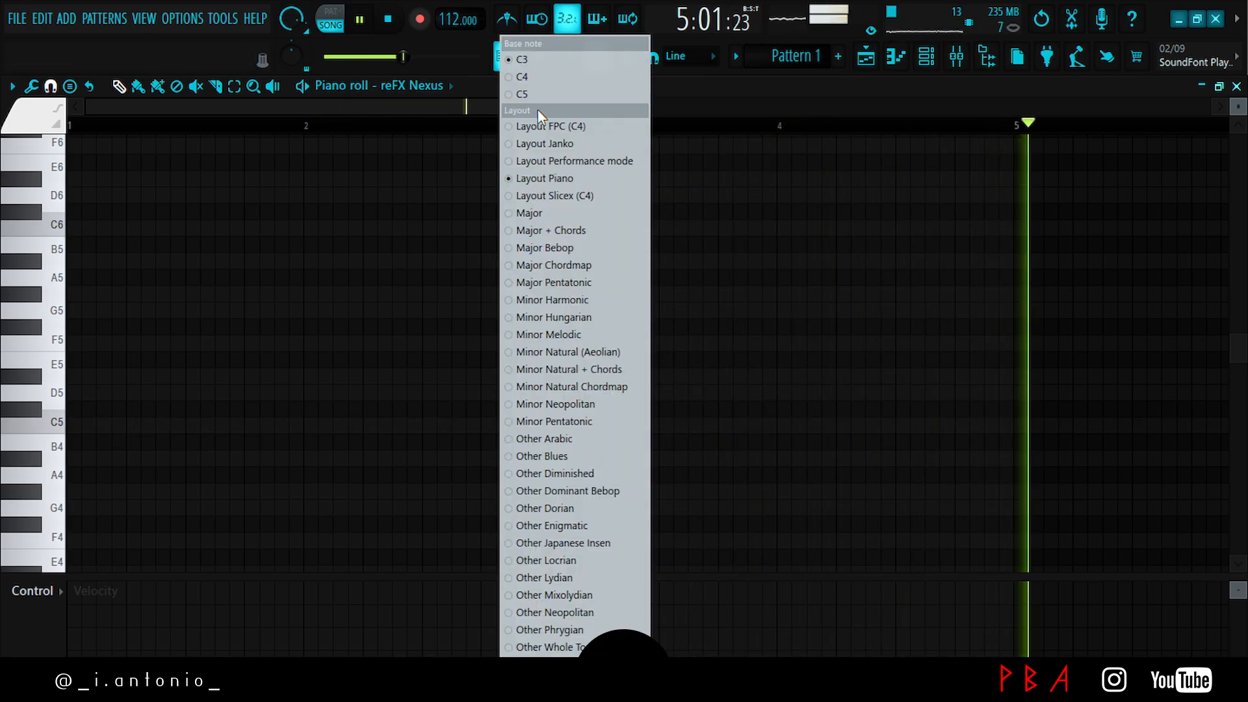
pyautogui.click(532, 80)
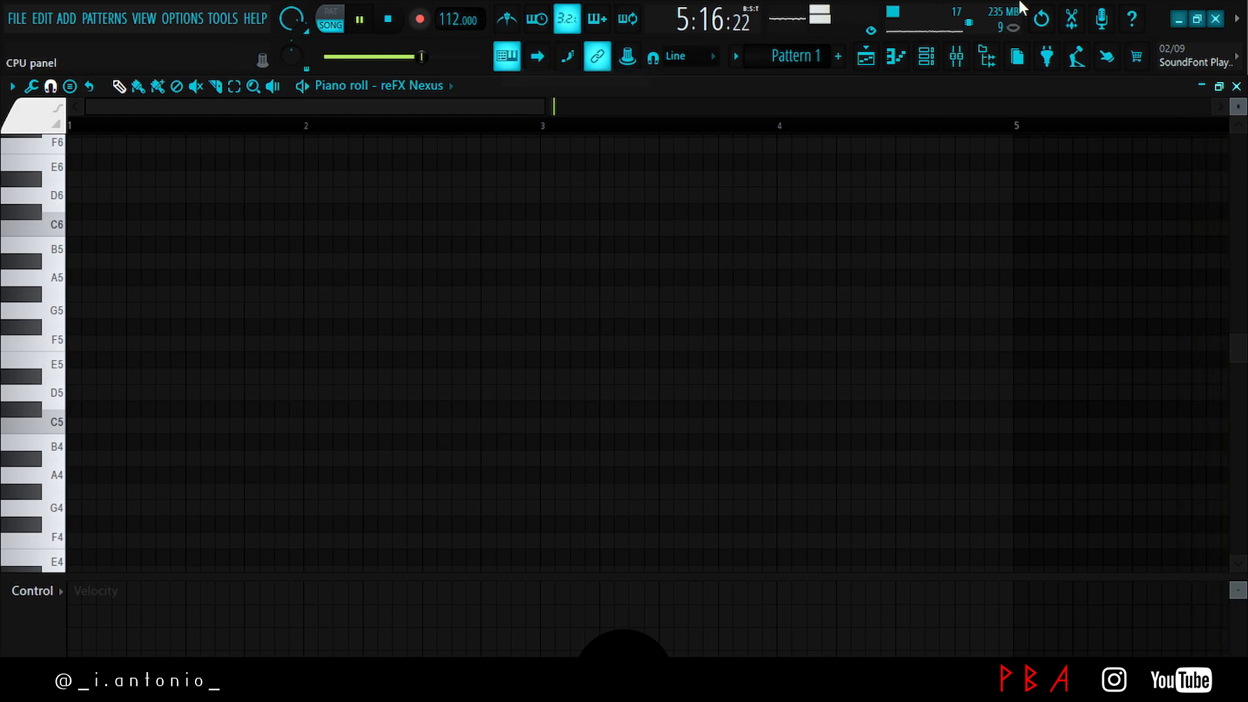
pyautogui.rightClick(991, 16)
pyautogui.click(1105, 119)
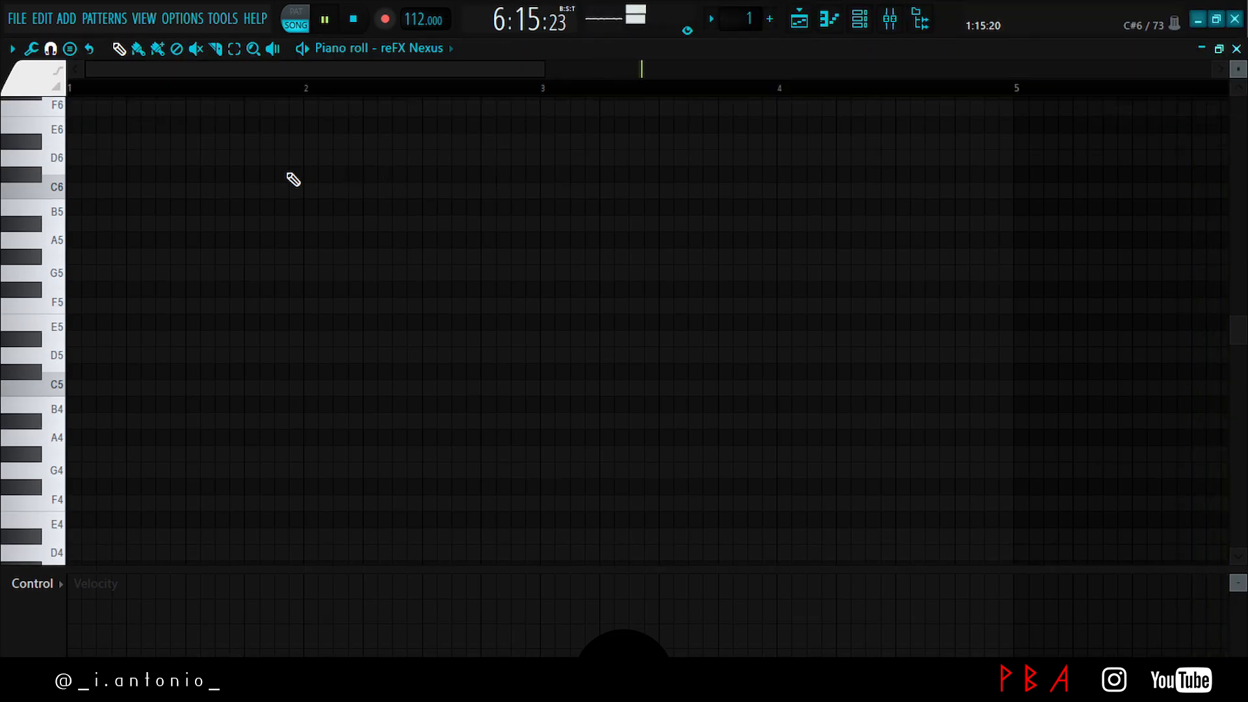
# - Rehearse on C6, then record a five-note C6 phrase running from the end of bar 1 into bar 2
pyautogui.press('q')
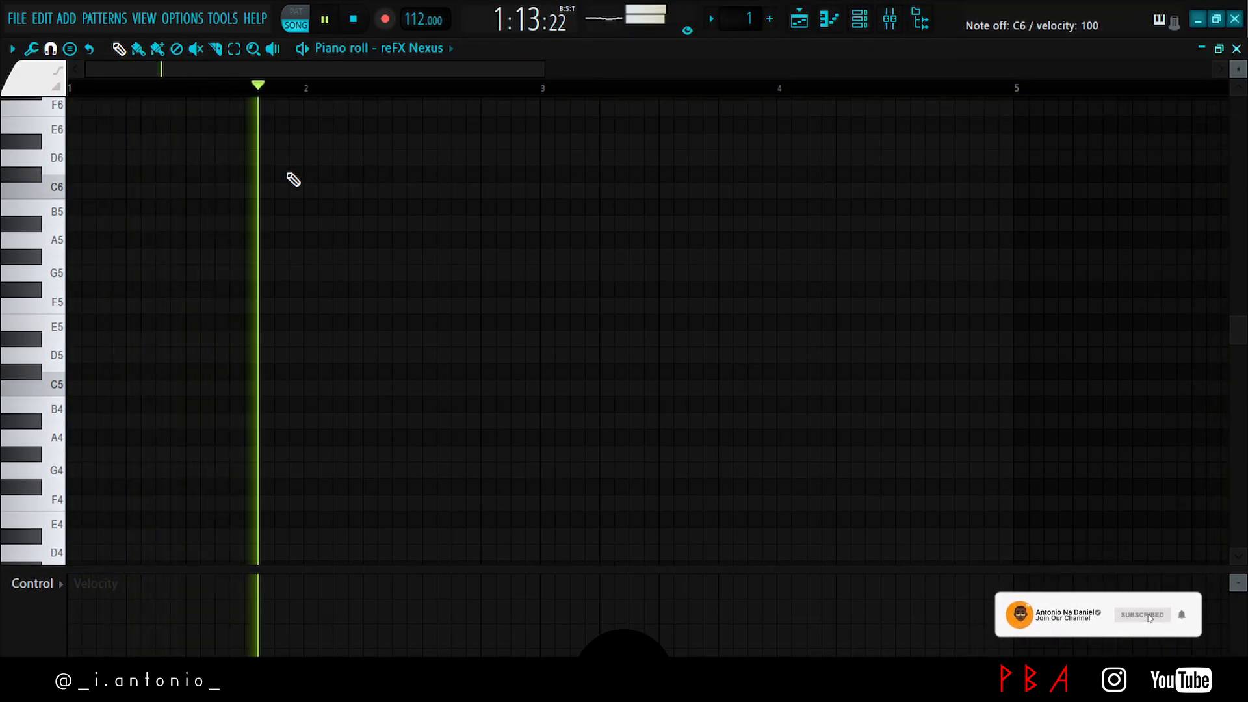
pyautogui.press('q')
pyautogui.press('space')
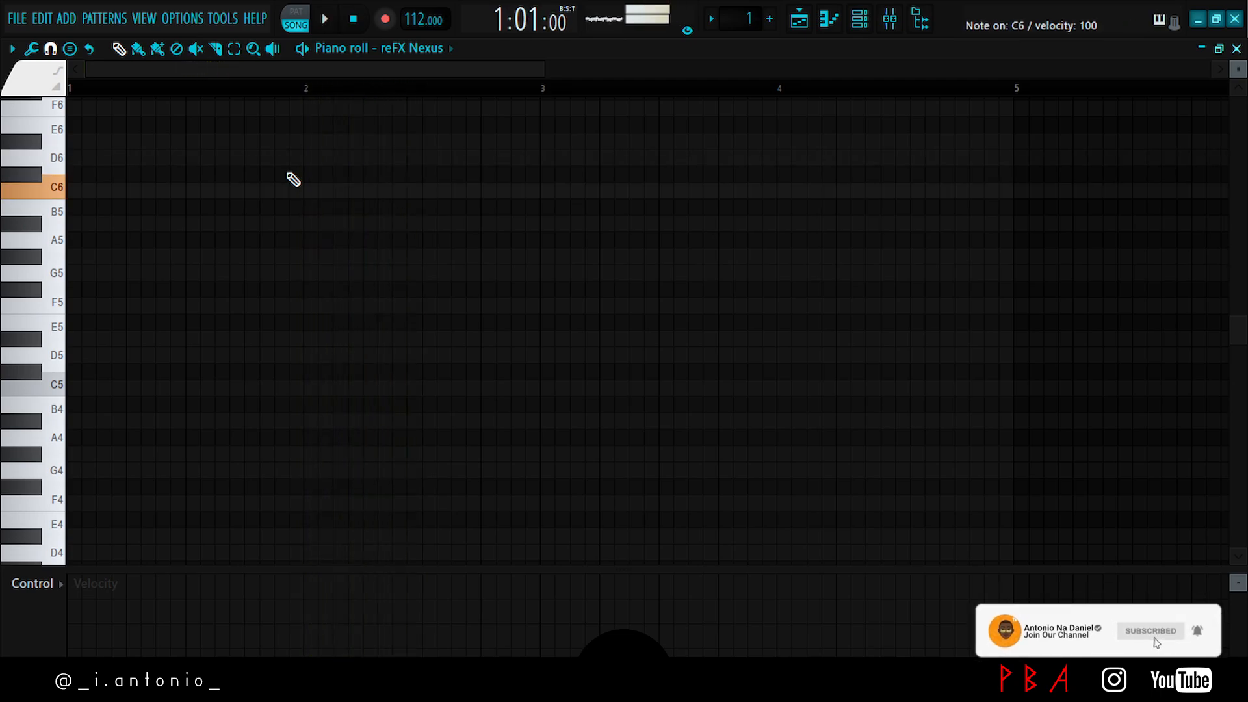
pyautogui.press('space')
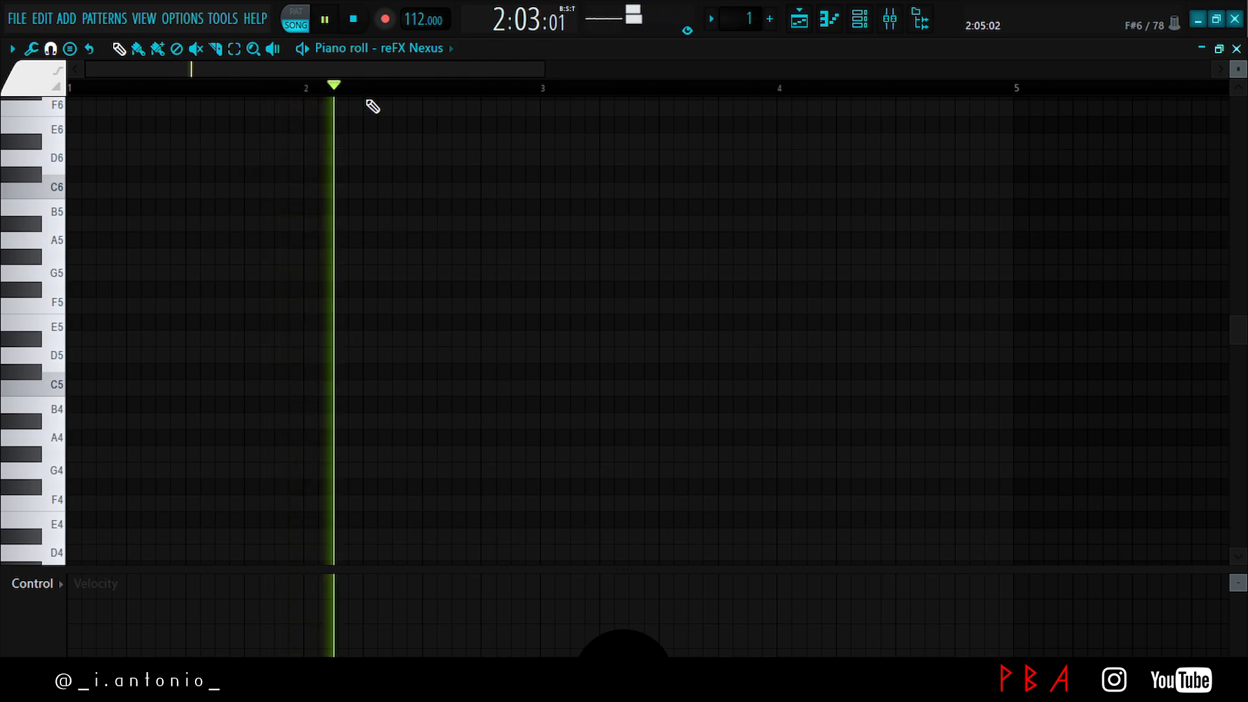
pyautogui.click(385, 20)
pyautogui.click(578, 442)
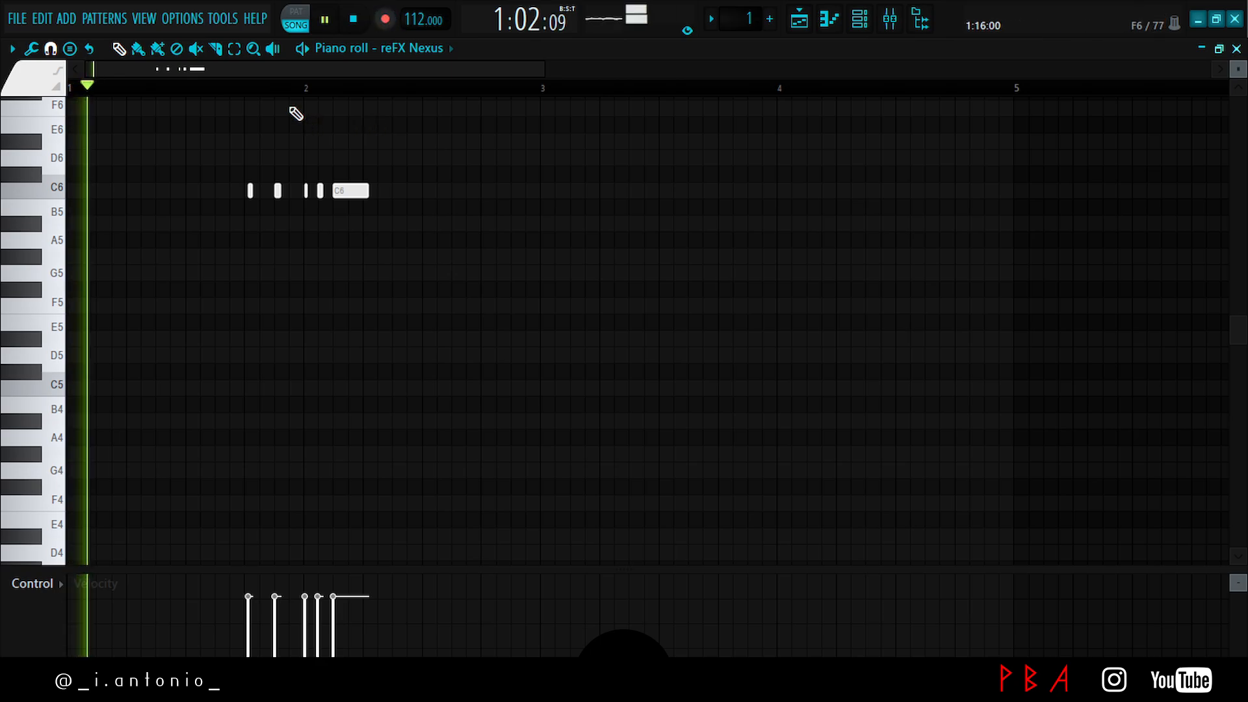
# - Quantize the start of the first recorded C6 note near the end of bar 1
pyautogui.scroll(4, 276, 88)
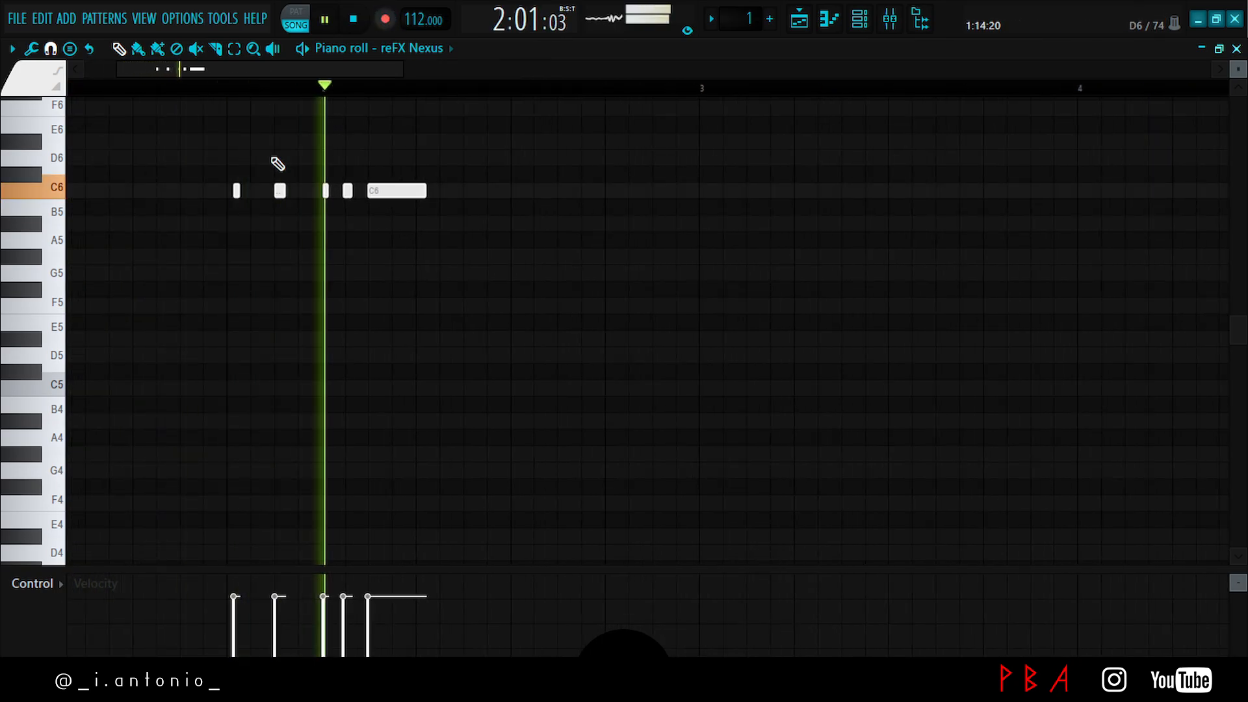
pyautogui.moveTo(258, 184); pyautogui.dragTo(212, 211)
pyautogui.hotkey('shift', 'q')
pyautogui.press('space')
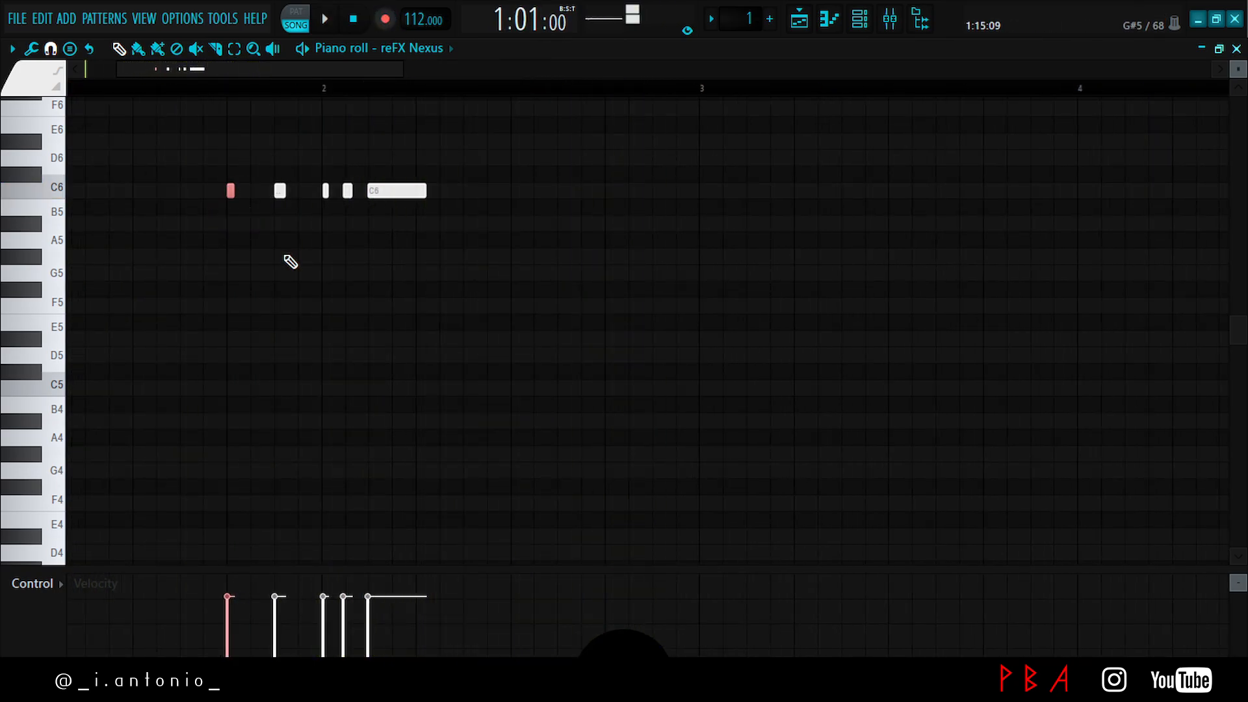
pyautogui.moveTo(331, 221); pyautogui.dragTo(314, 172)
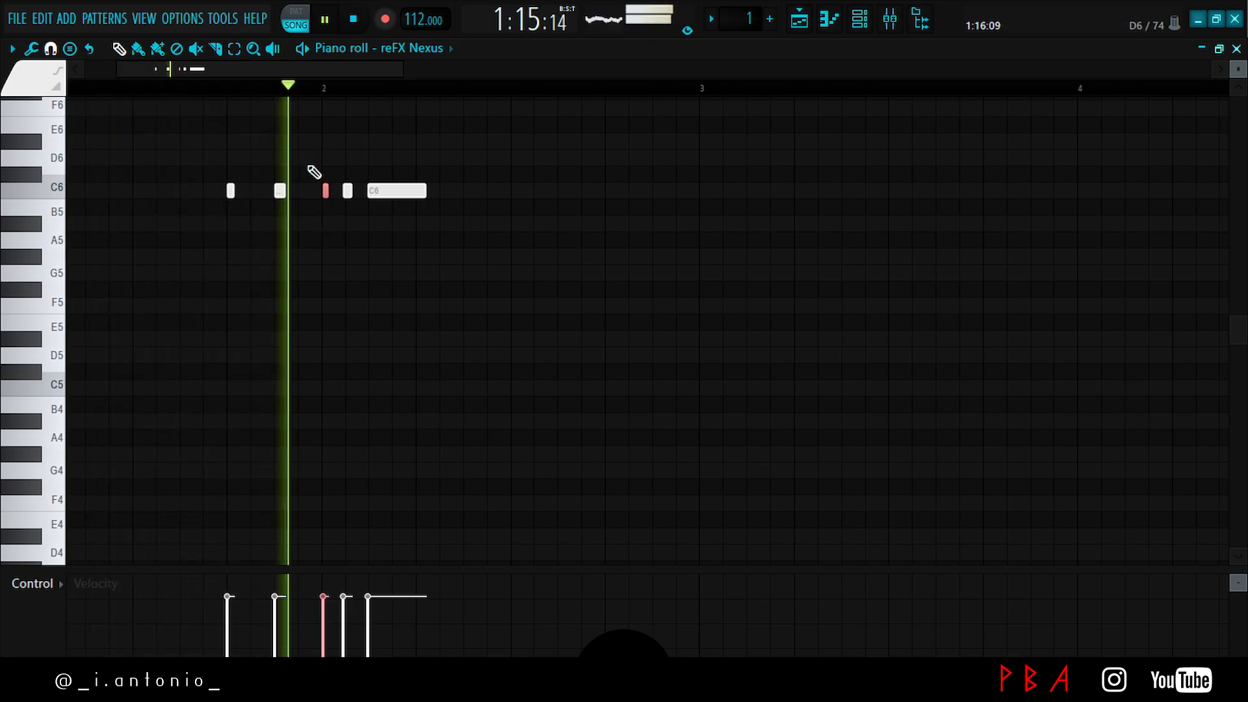
pyautogui.keyDown('ctrl'); pyautogui.click(540, 234); pyautogui.keyUp('ctrl')
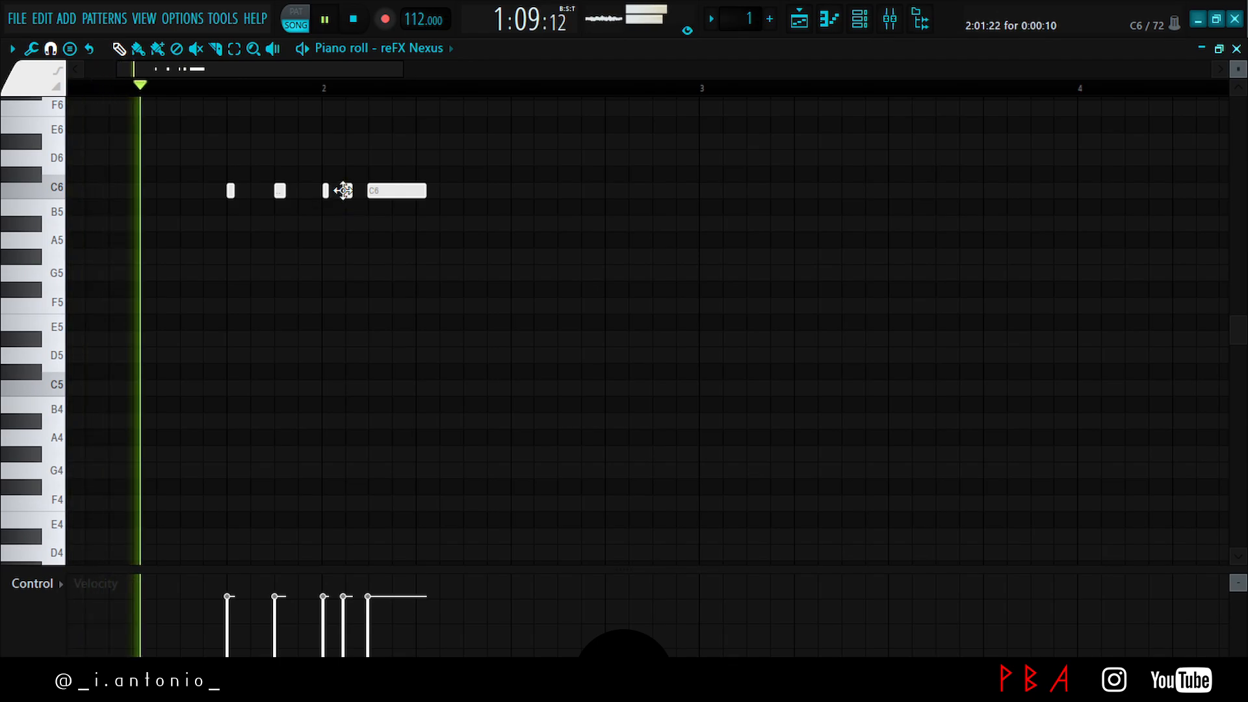
# - Move the fourth note up to D#6 and duplicate the phrase's last three notes at the start of bar 3
pyautogui.rightClick(348, 190)
pyautogui.click(347, 142)
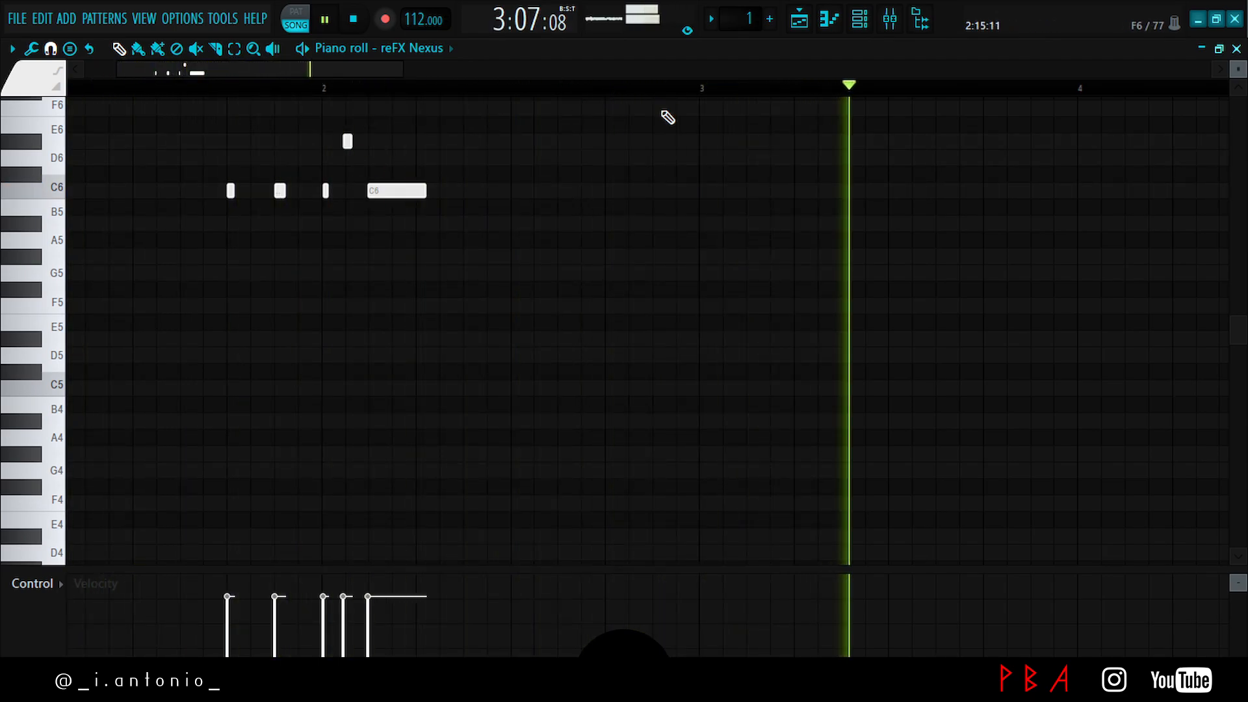
pyautogui.moveTo(410, 229); pyautogui.dragTo(323, 135)
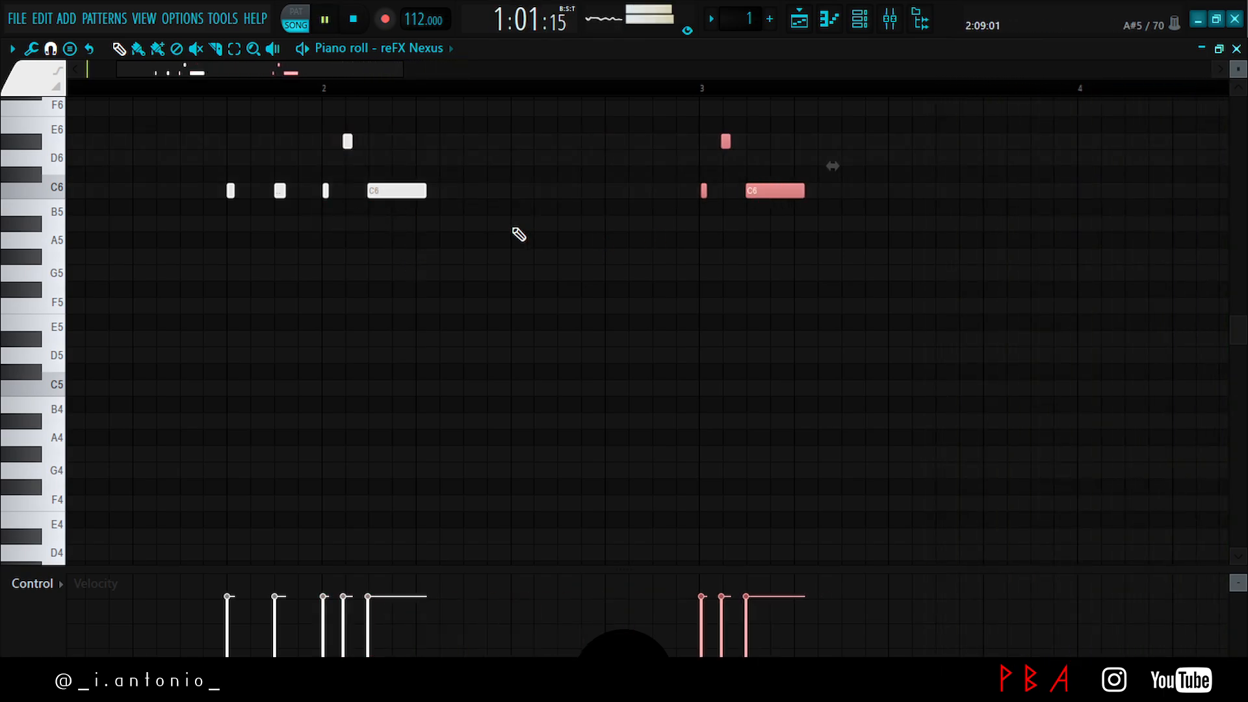
pyautogui.click(704, 190)
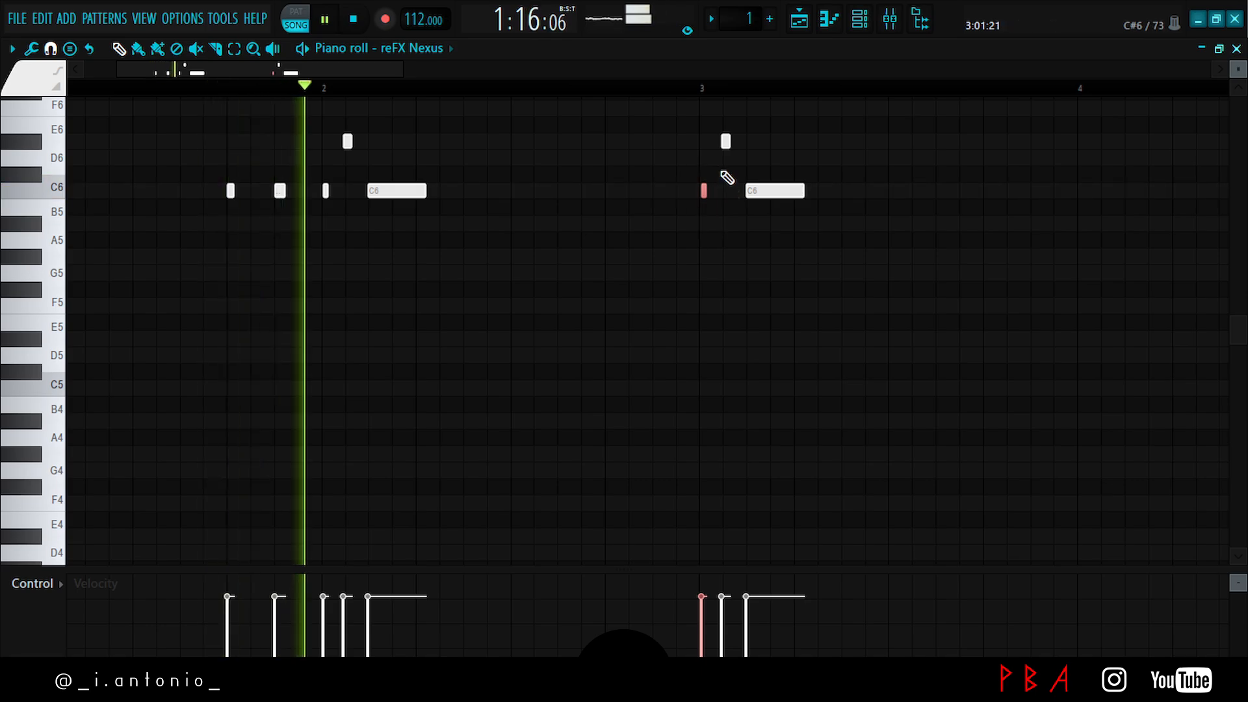
pyautogui.click(726, 139)
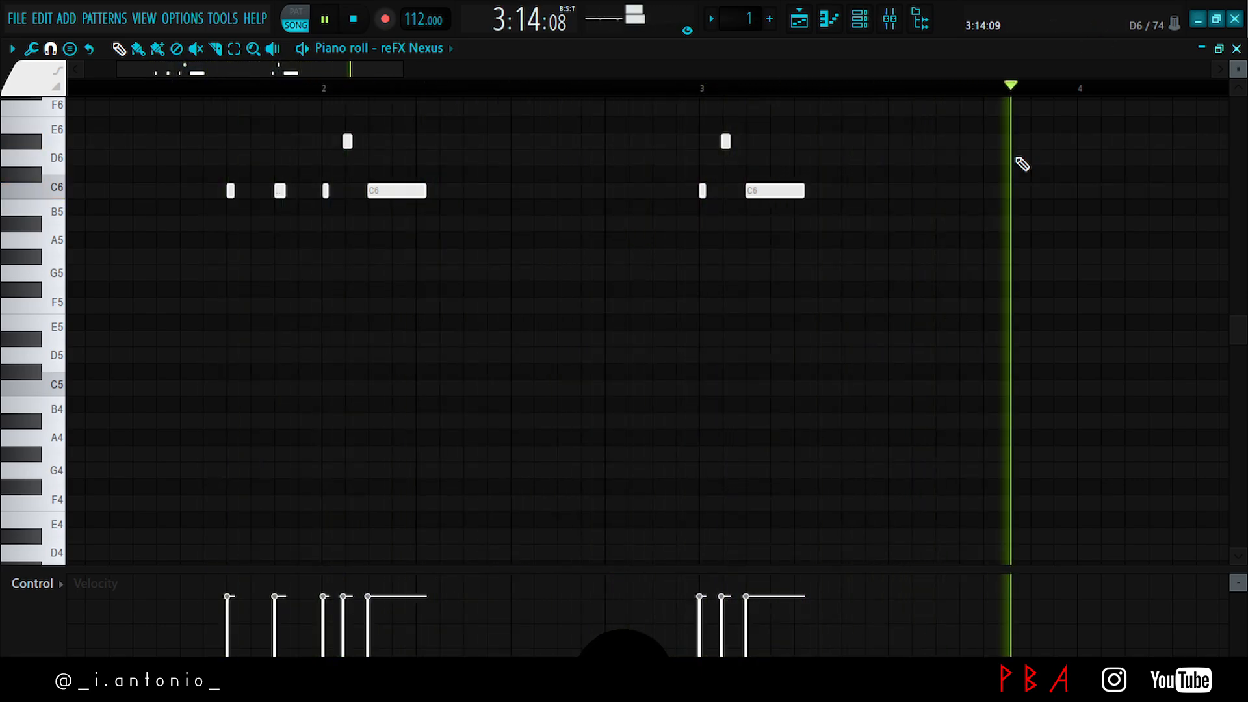
# - Raise the phrase's first note to G#6 and its second note to G6, leaving no extra F6 note
pyautogui.scroll(-2, 710, 92)
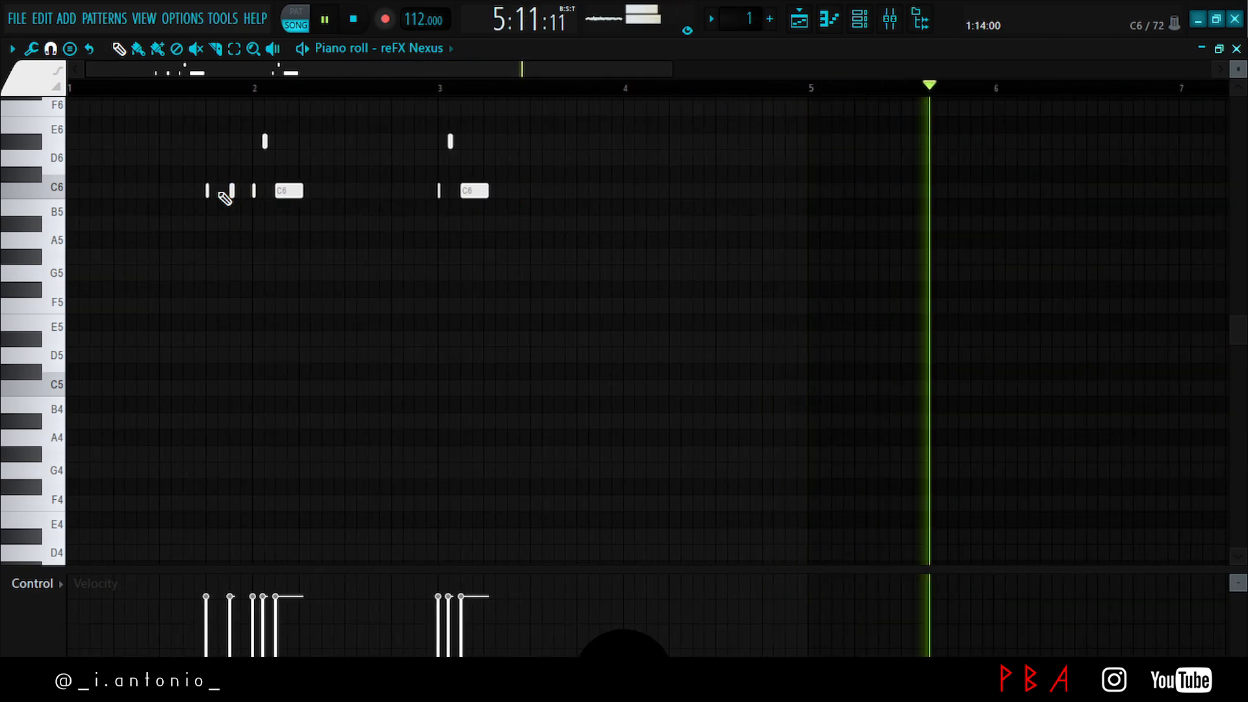
pyautogui.press('space')
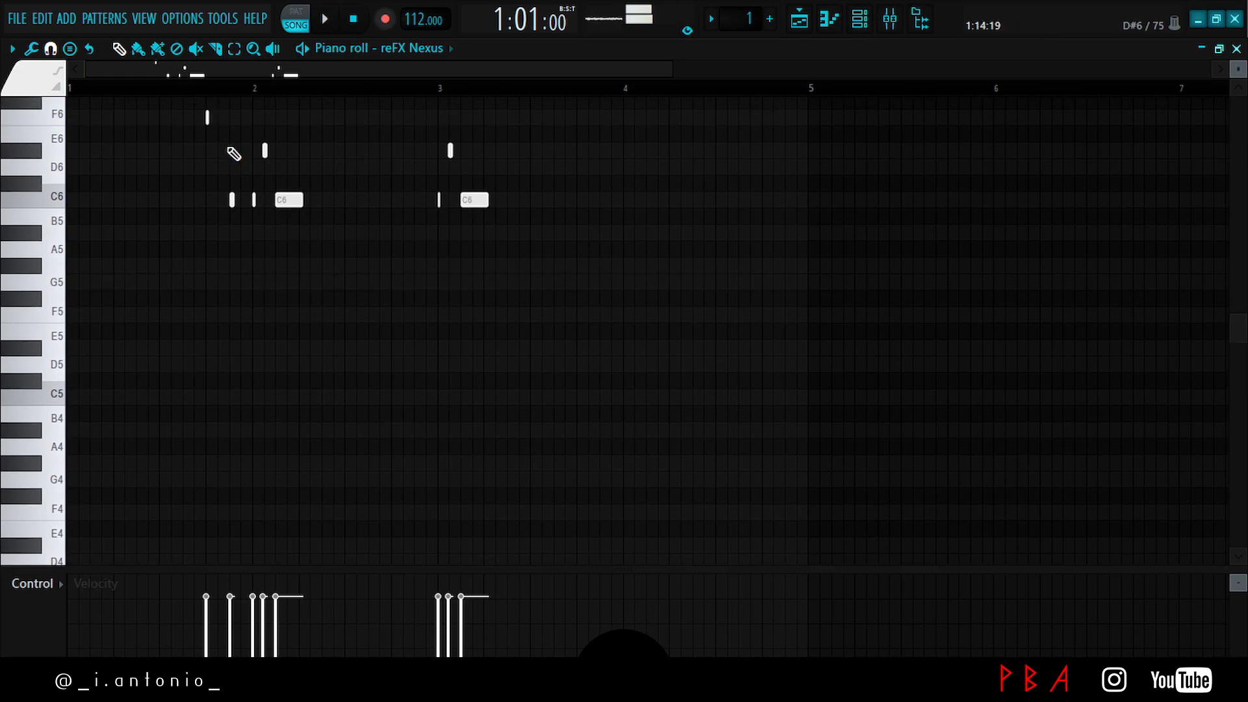
pyautogui.scroll(2, 230, 152)
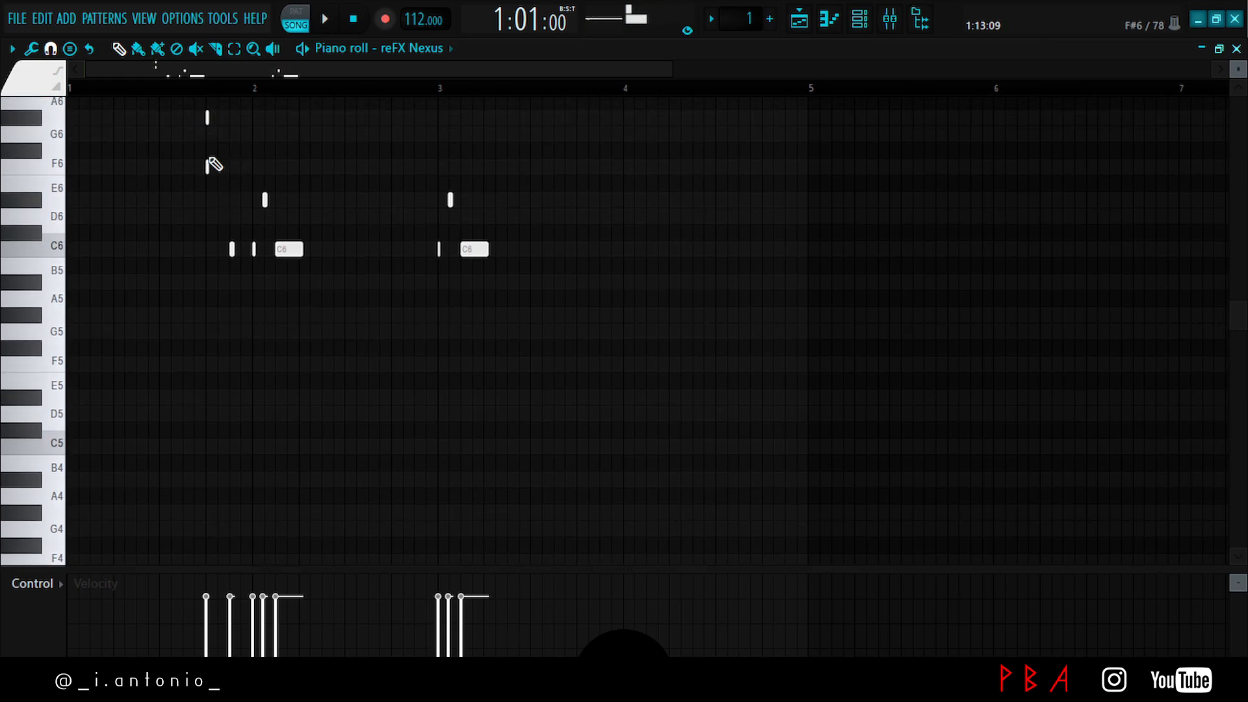
pyautogui.rightClick(207, 169)
pyautogui.moveTo(231, 254); pyautogui.dragTo(231, 130)
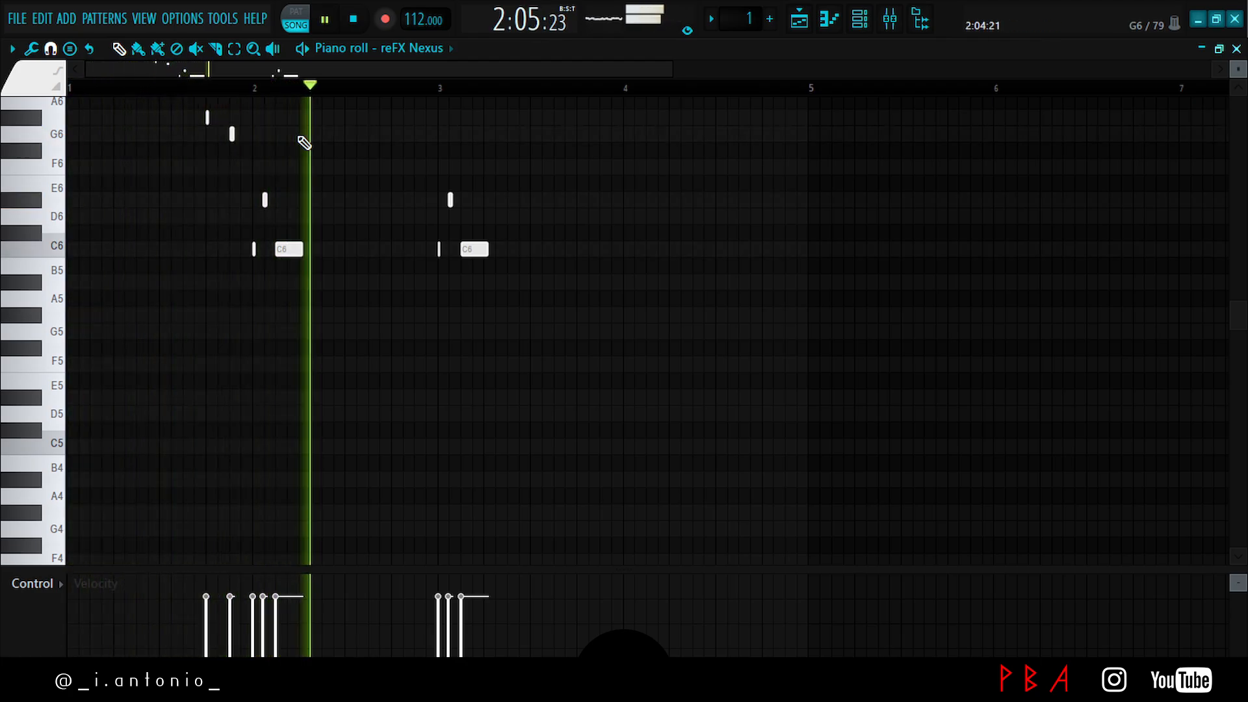
# - Delete the D#6 notes in bars 2 and 3
pyautogui.rightClick(265, 203)
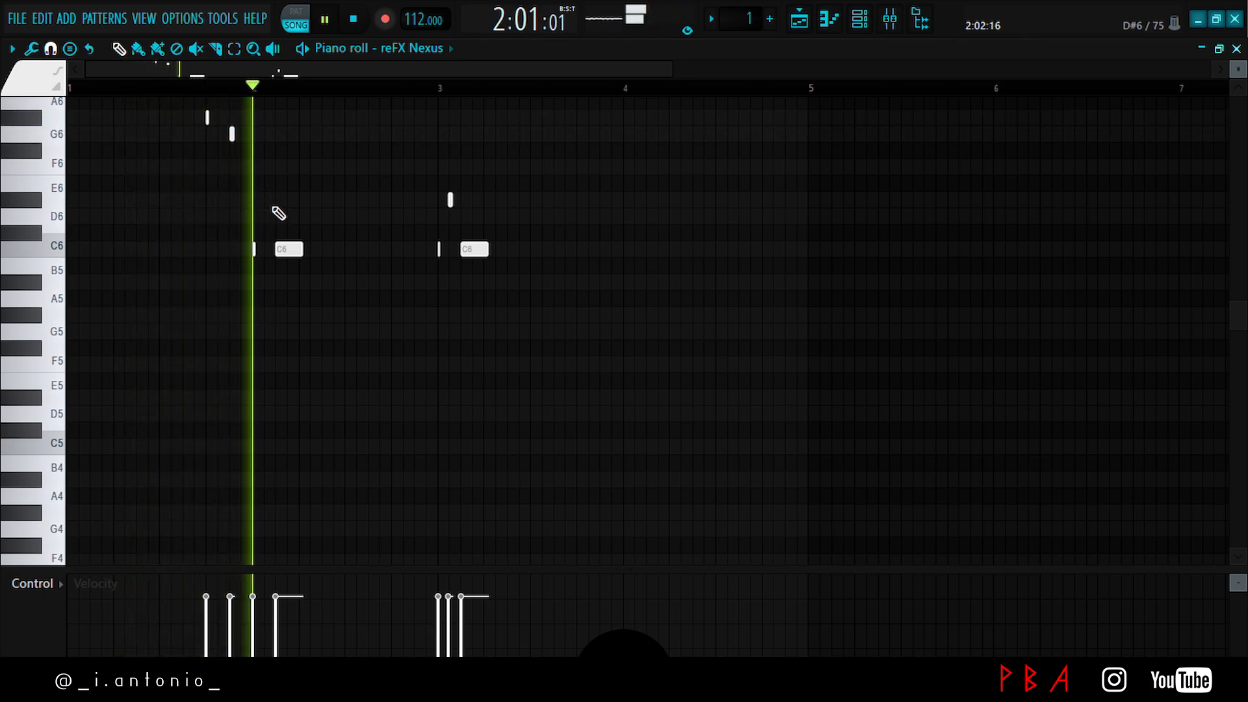
pyautogui.rightClick(450, 200)
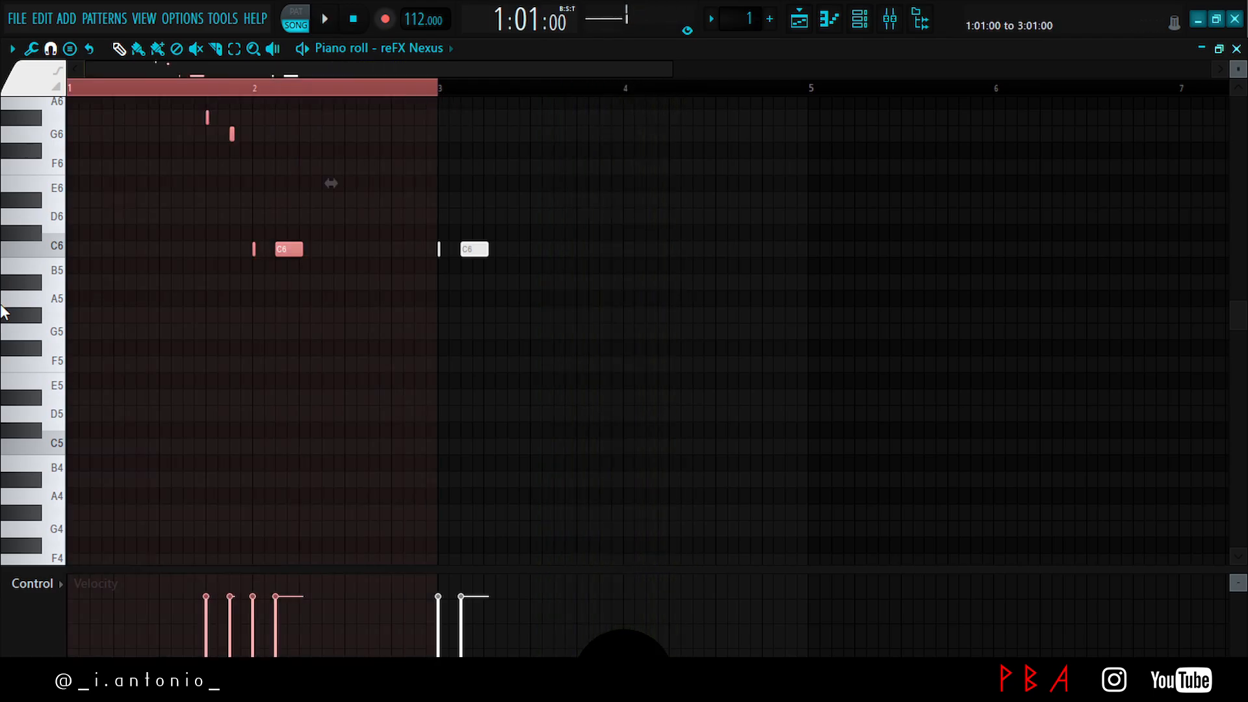
# - Duplicate the notes of bars 1 and 2 into bars 3 and 4, then repeat the first three bars twice through bar 9
pyautogui.press('space')
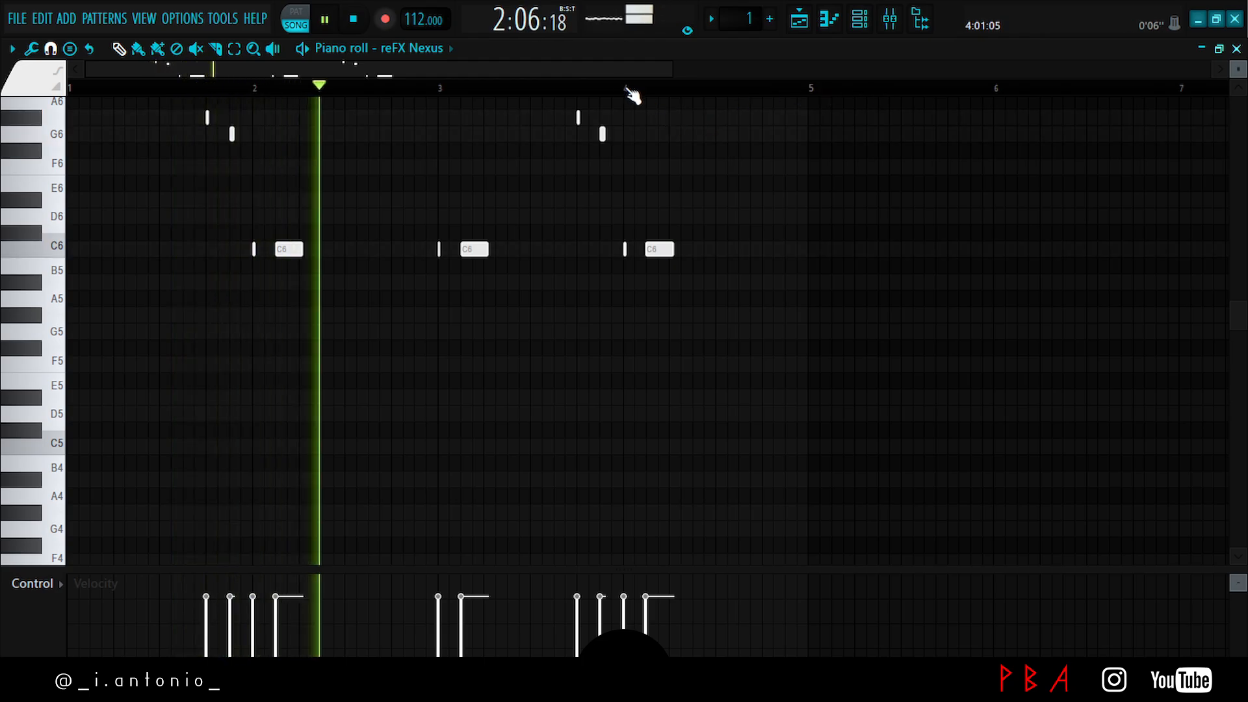
pyautogui.moveTo(627, 88); pyautogui.dragTo(634, 184)
pyautogui.hotkey('ctrl', 'b')
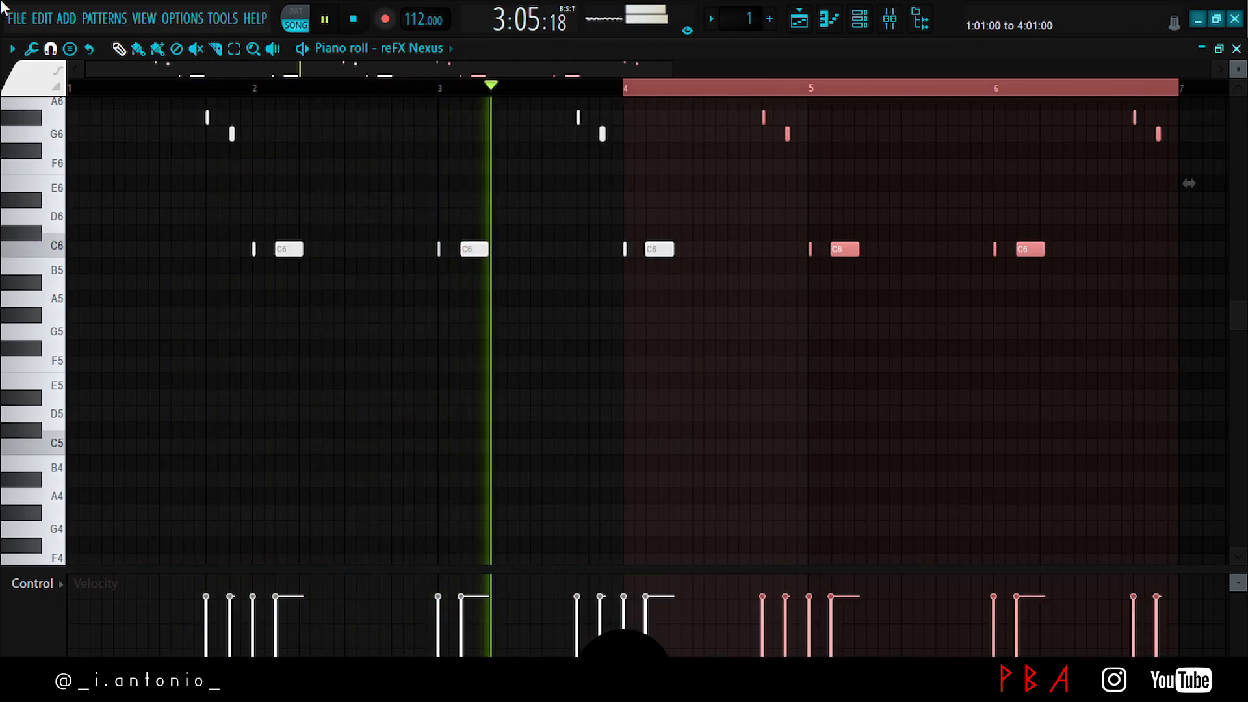
pyautogui.hotkey('ctrl', 'b')
pyautogui.hotkey('ctrl', 'd')
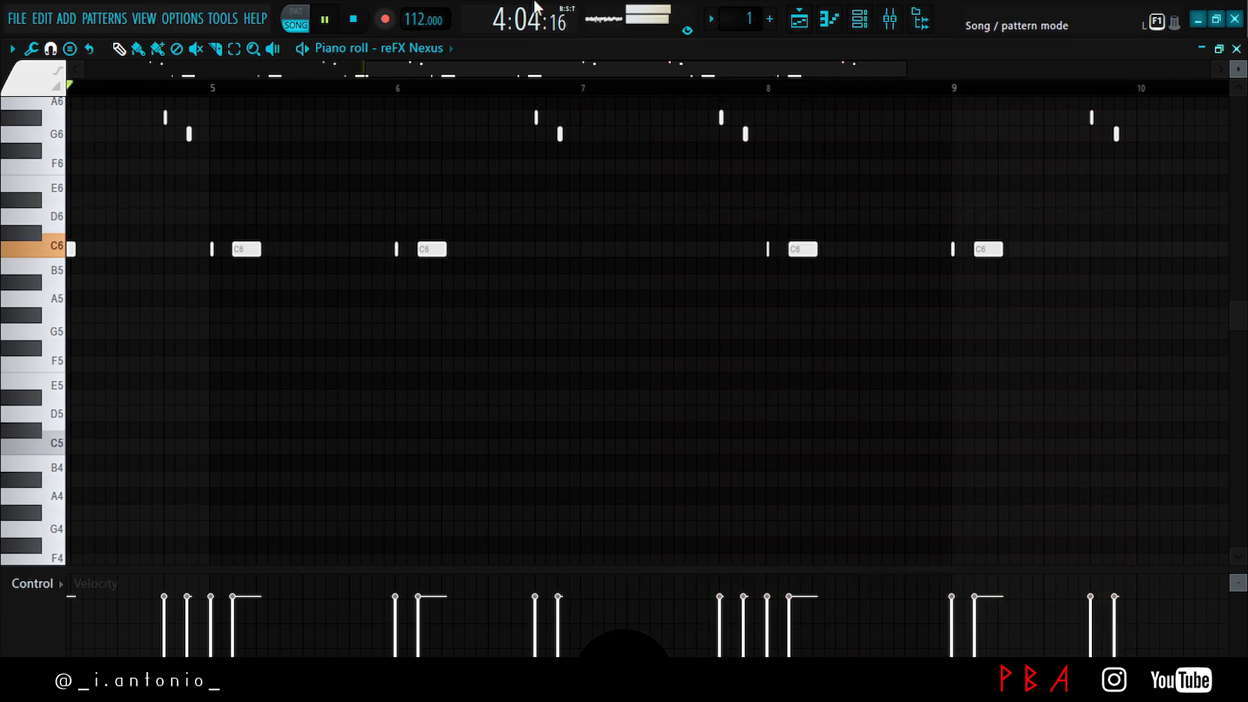
# - Delete all lead notes from bar 5 onward, keeping only the phrase in bars 1 to 4
pyautogui.moveTo(1150, 418); pyautogui.dragTo(939, 6)
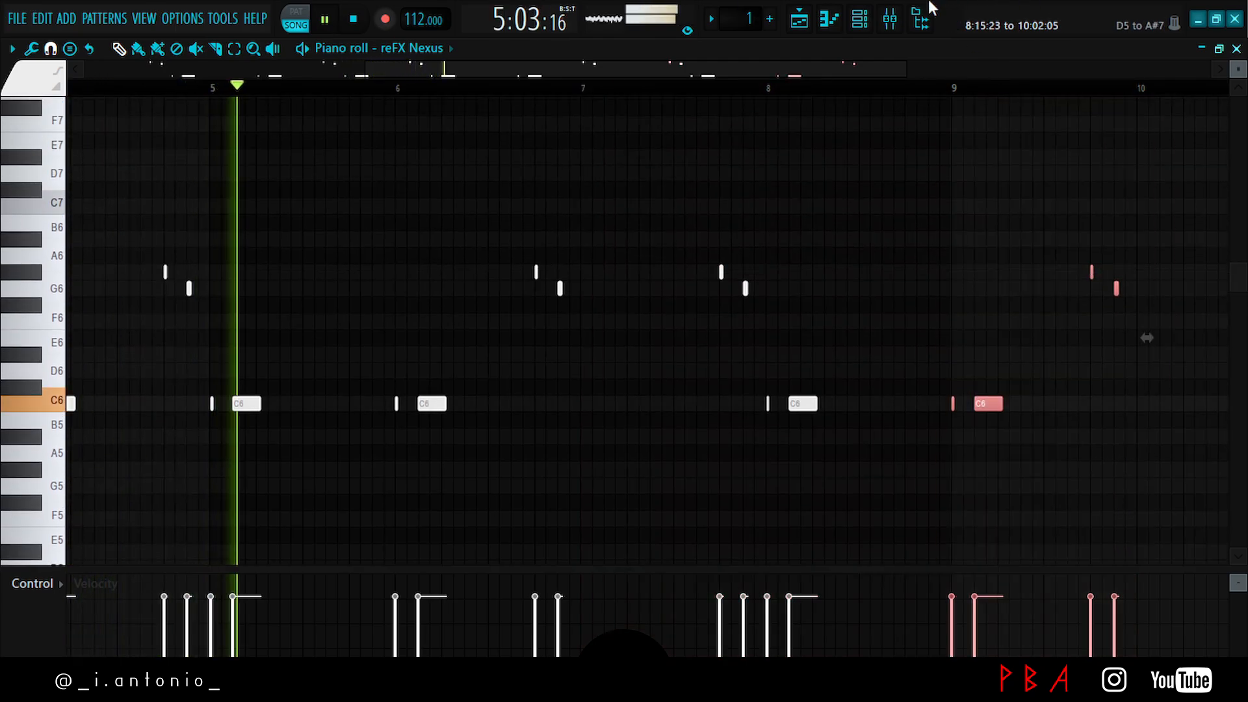
pyautogui.press('Delete')
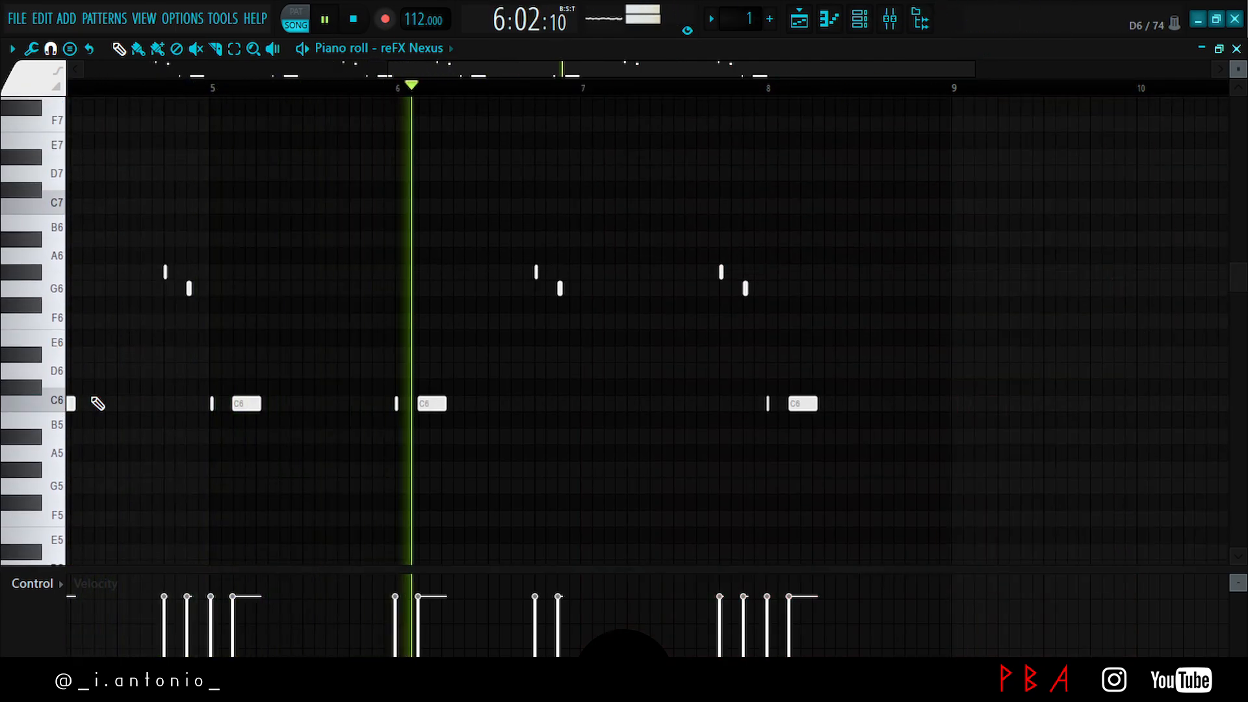
pyautogui.rightClick(250, 403)
pyautogui.rightClick(212, 404)
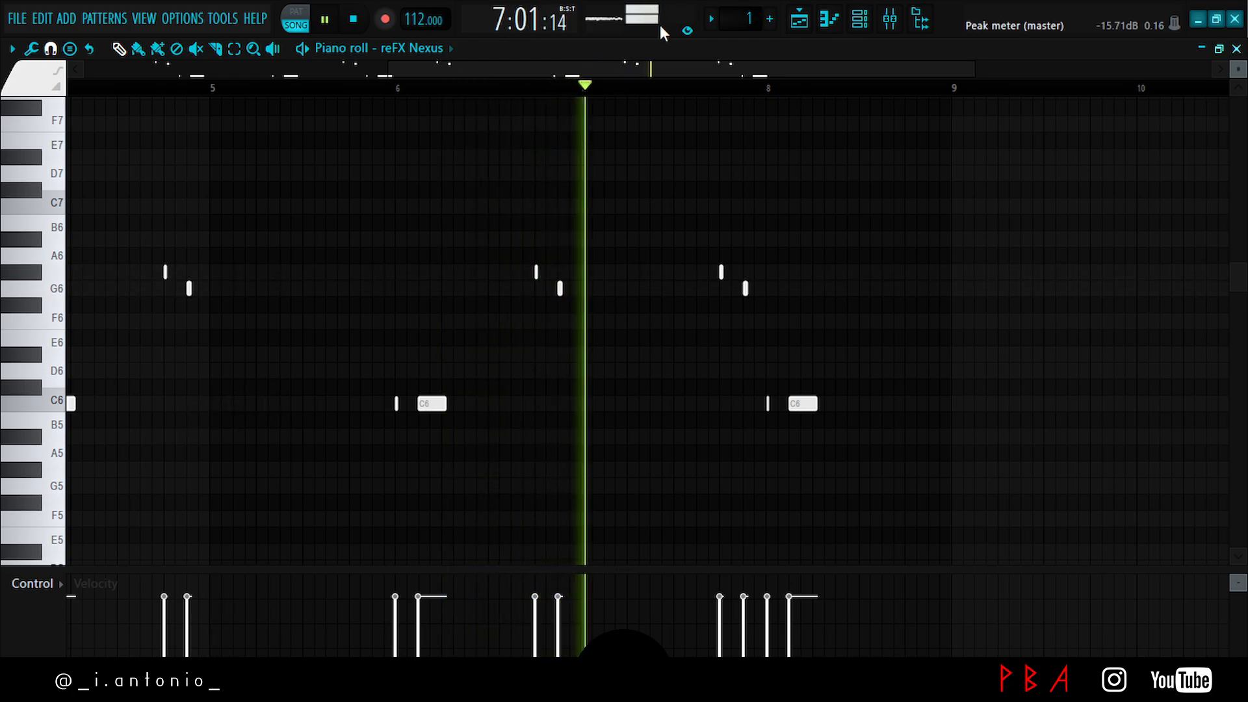
pyautogui.moveTo(610, 69); pyautogui.dragTo(286, 70)
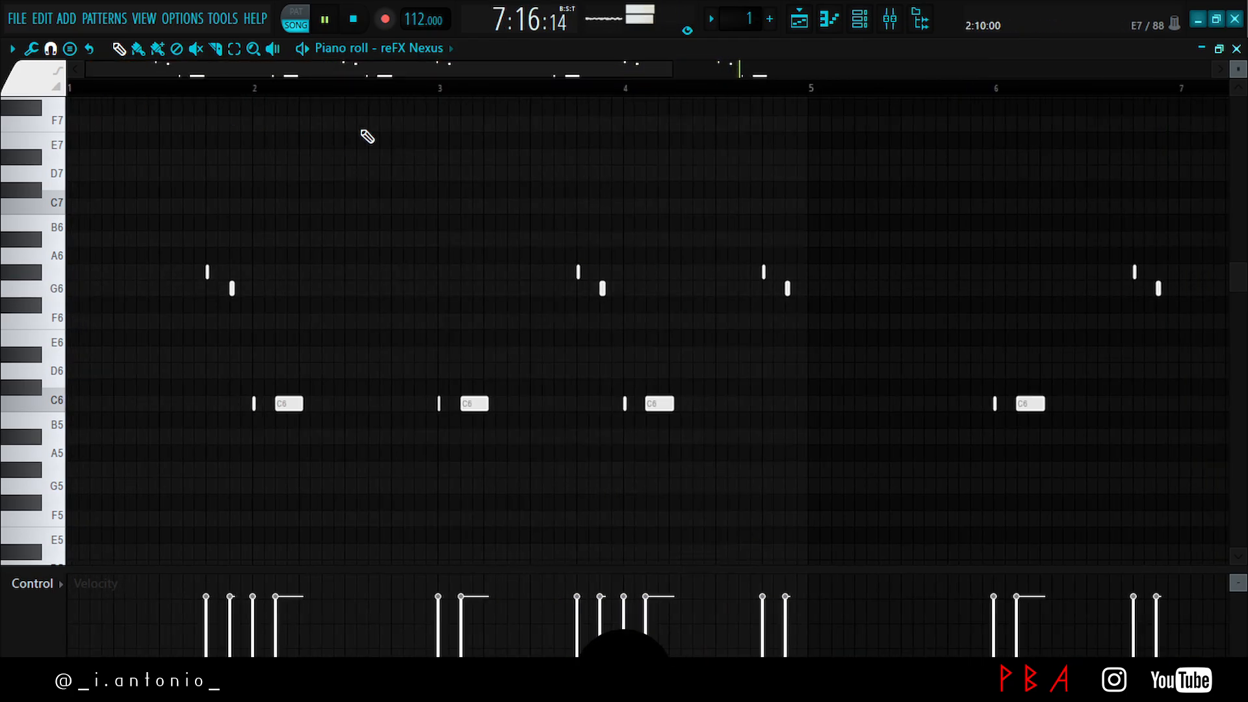
pyautogui.scroll(-6, 409, 73)
pyautogui.scroll(-3, 395, 88)
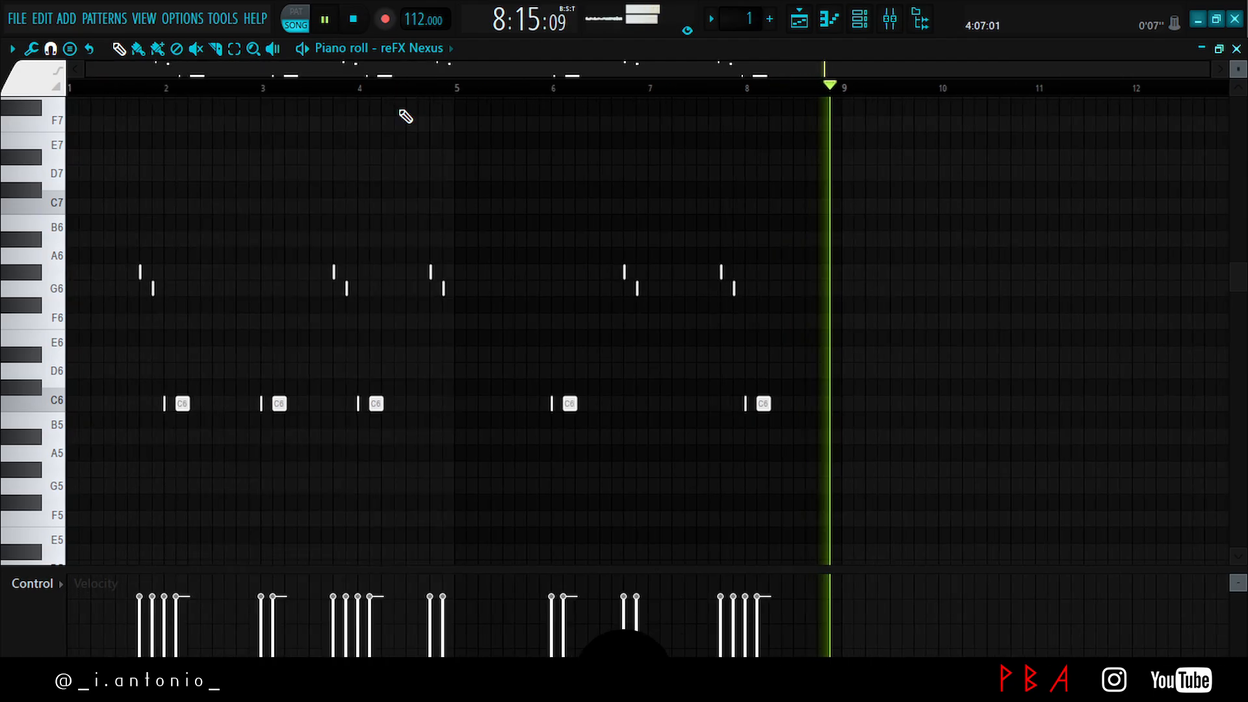
pyautogui.moveTo(812, 509); pyautogui.dragTo(543, 167)
pyautogui.press('Delete')
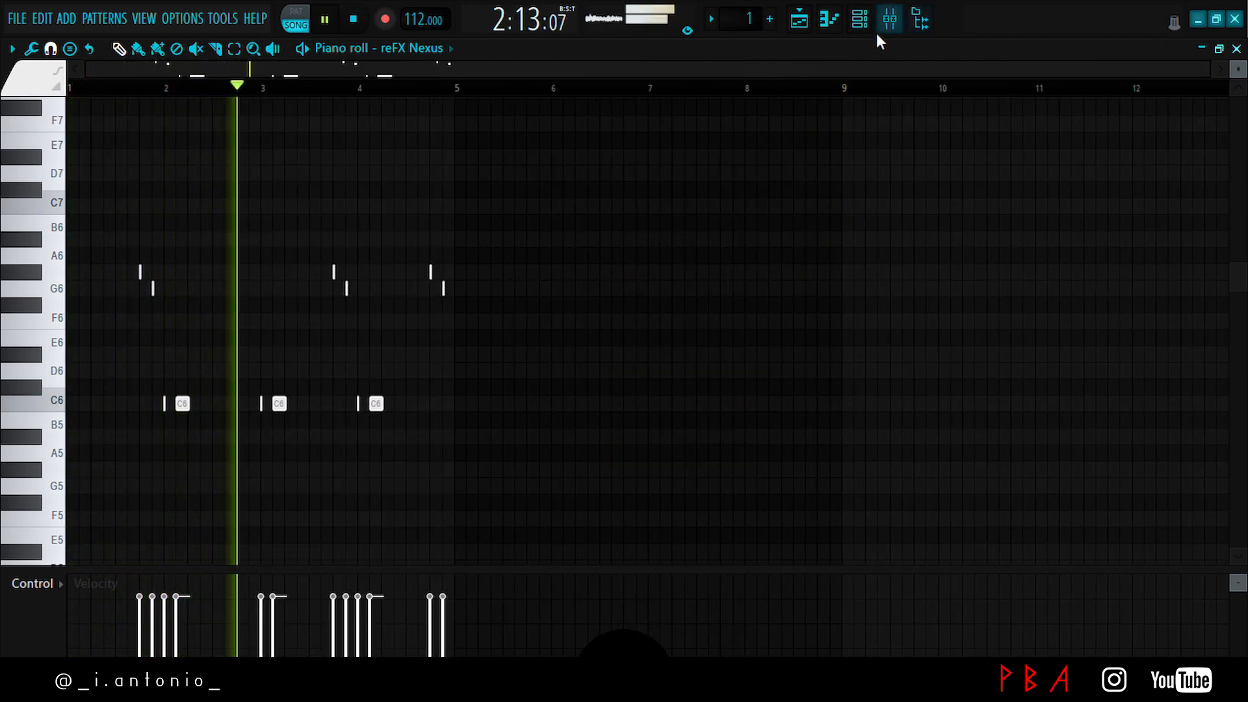
pyautogui.click(859, 19)
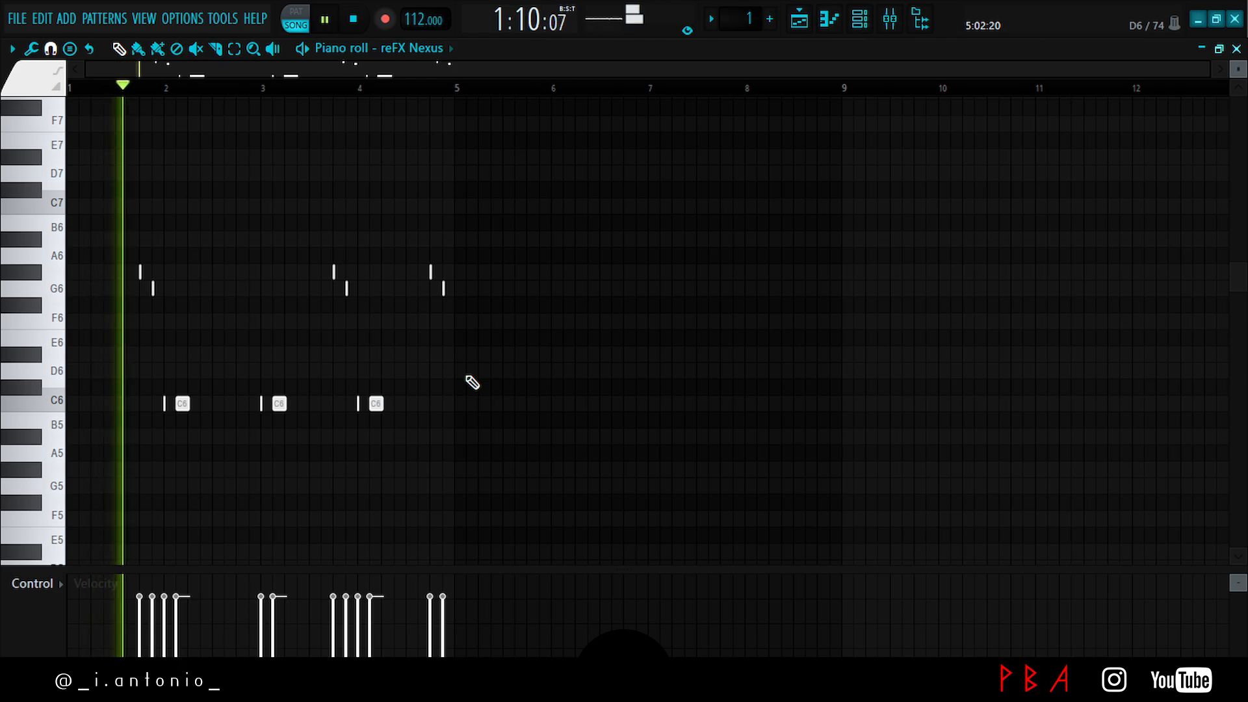
# - Raise the short C6 note at the start of bar 2 to F6
pyautogui.scroll(3, 114, 104)
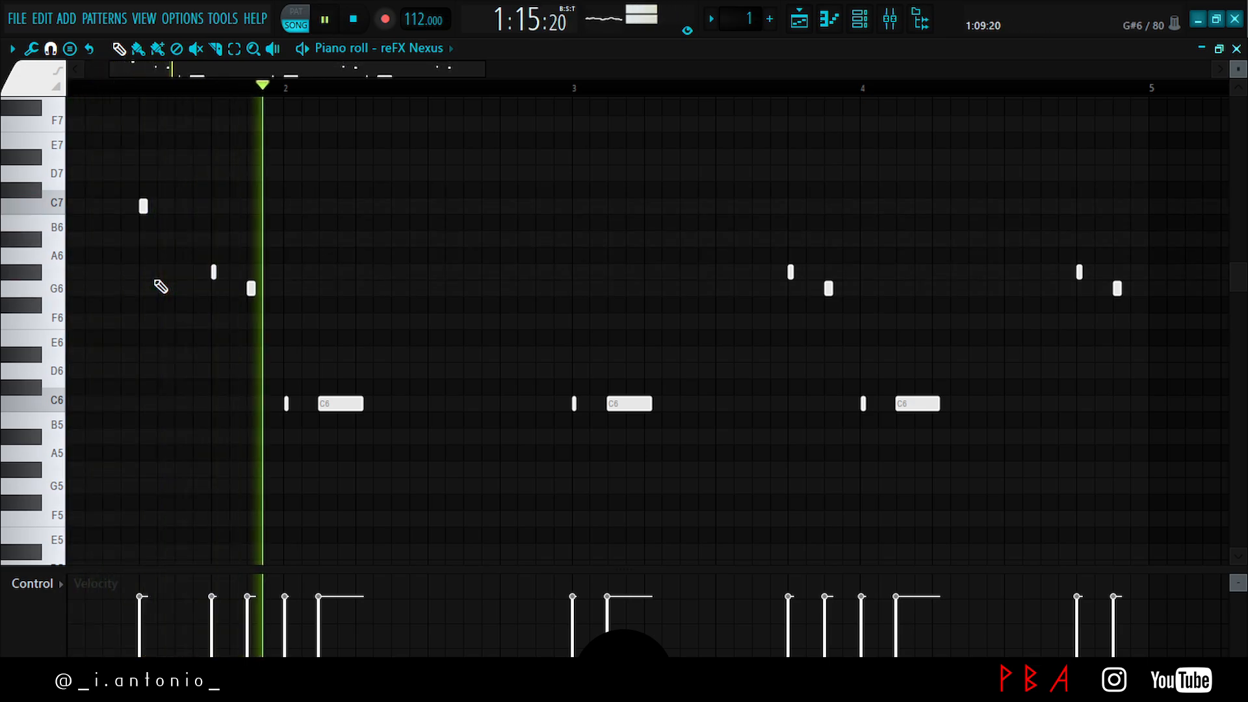
pyautogui.press('space')
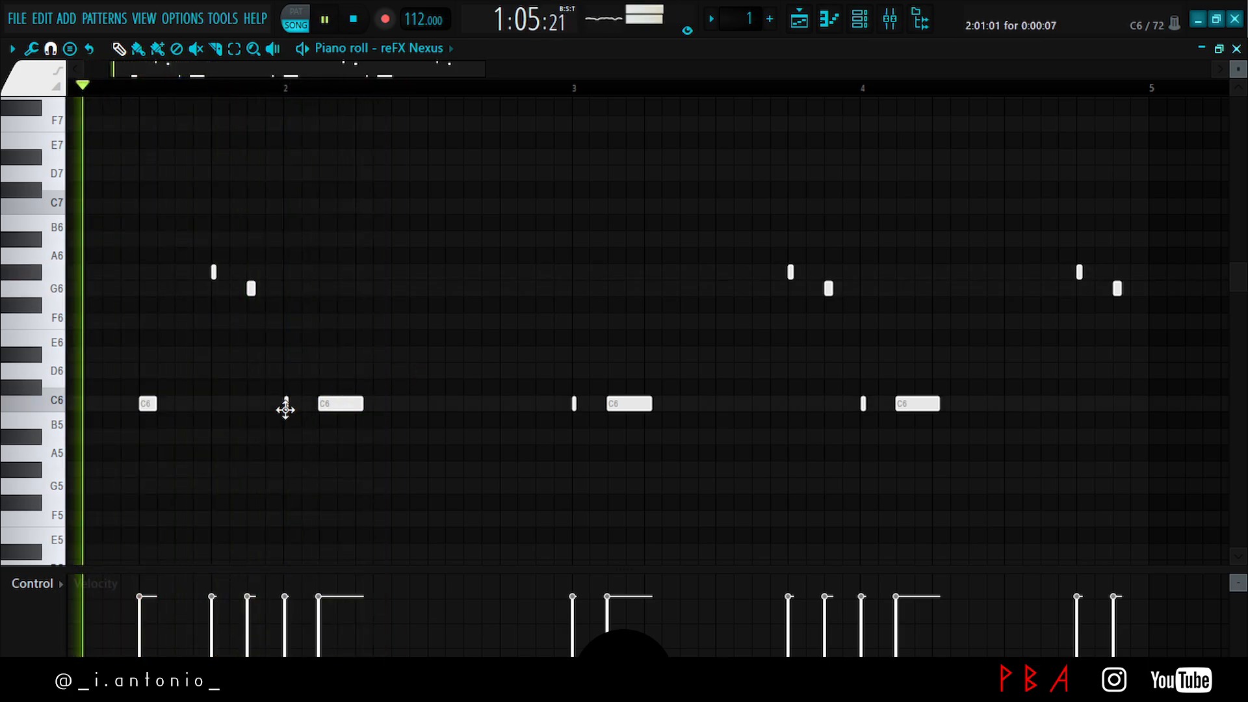
pyautogui.moveTo(285, 410); pyautogui.dragTo(287, 323)
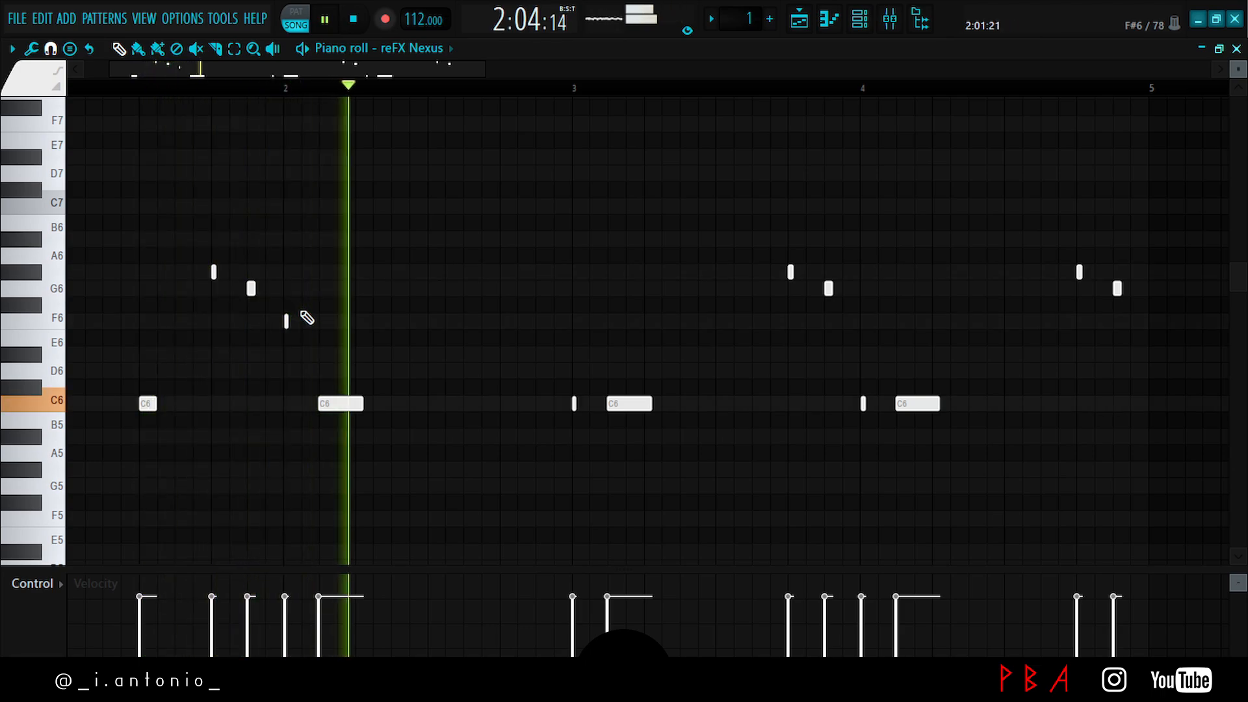
pyautogui.press('space')
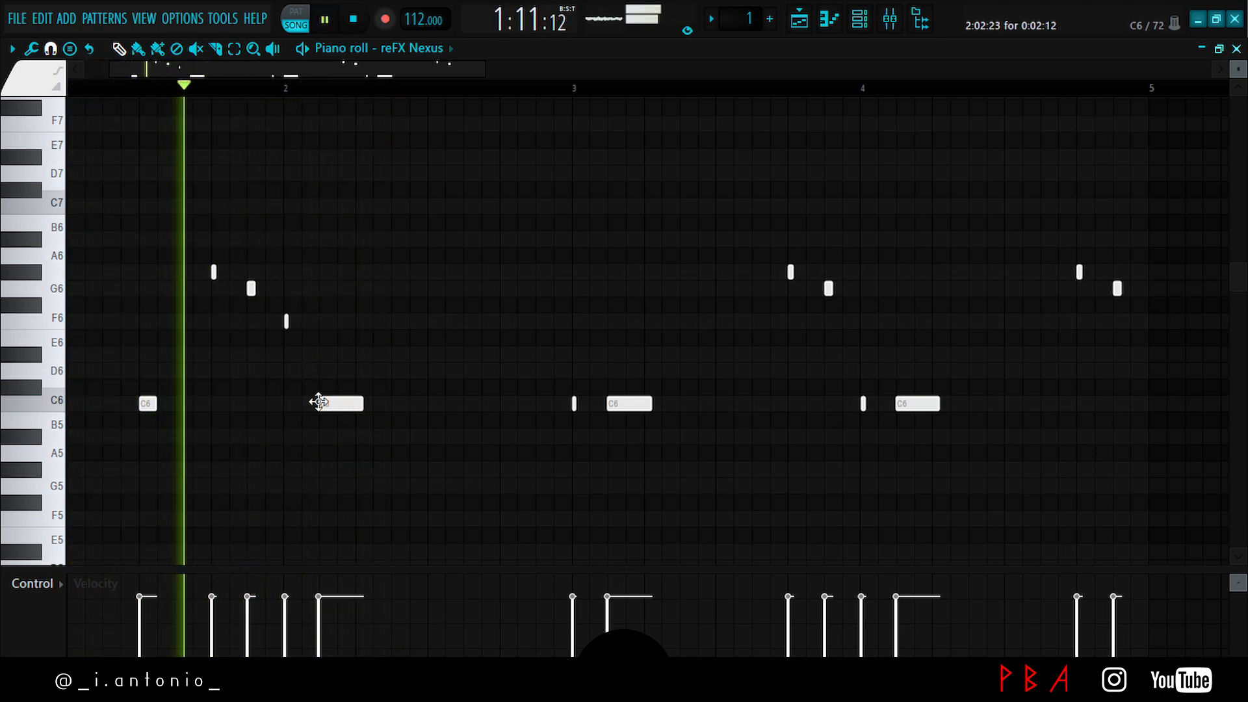
pyautogui.moveTo(318, 401)
pyautogui.mouseDown()
pyautogui.moveTo(320, 353)
pyautogui.moveTo(312, 408)
pyautogui.mouseUp()
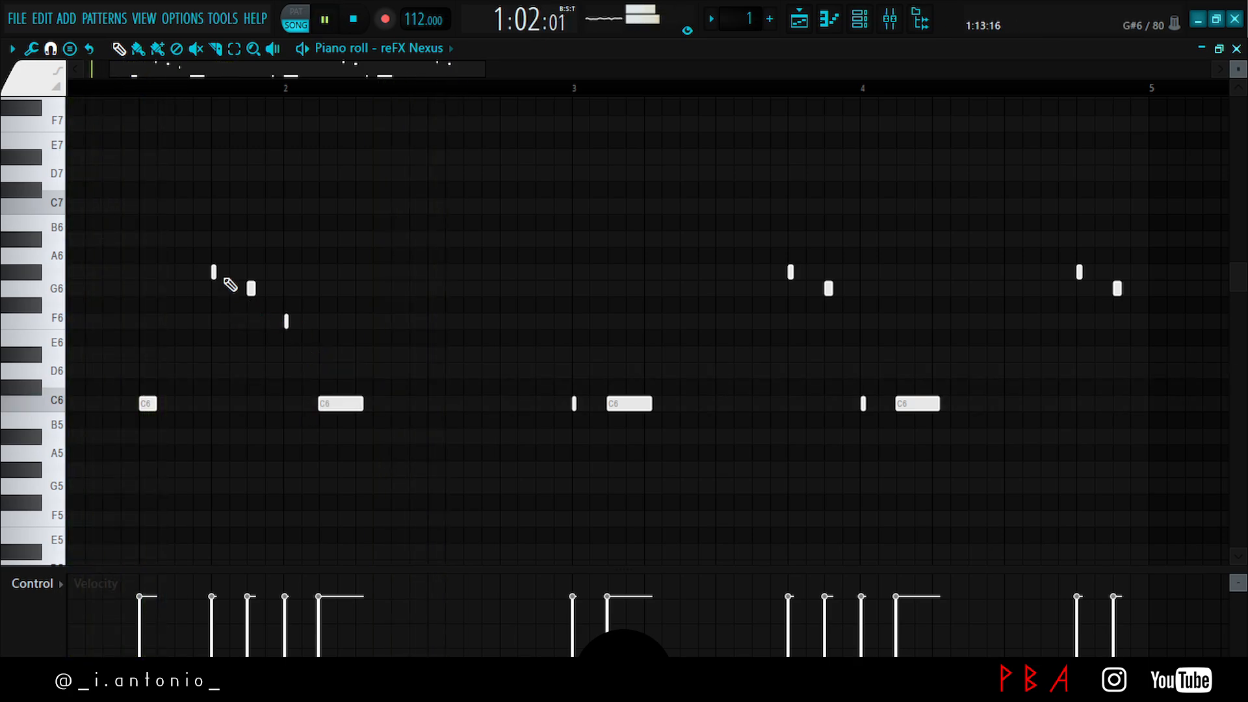
# - Add a C6 note just before the G#6 note in bar 1 and another just before the G#6 note in bar 3
pyautogui.click(185, 403)
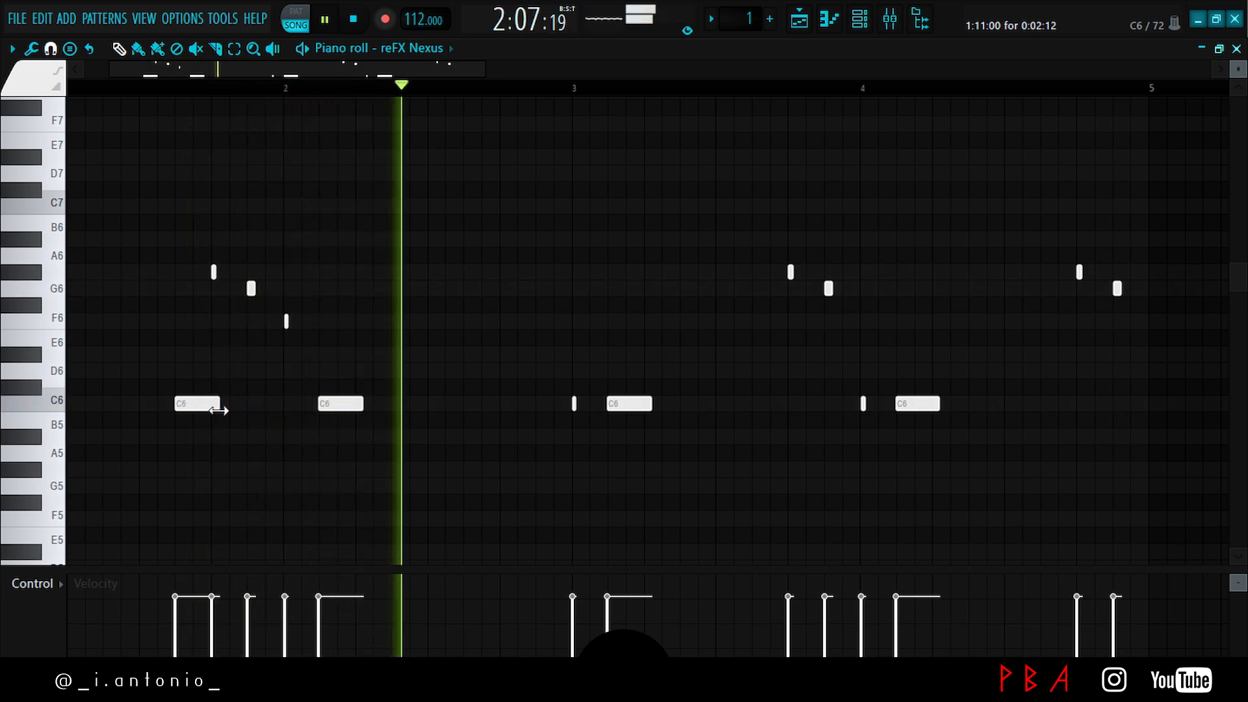
pyautogui.click(214, 410)
pyautogui.click(236, 383)
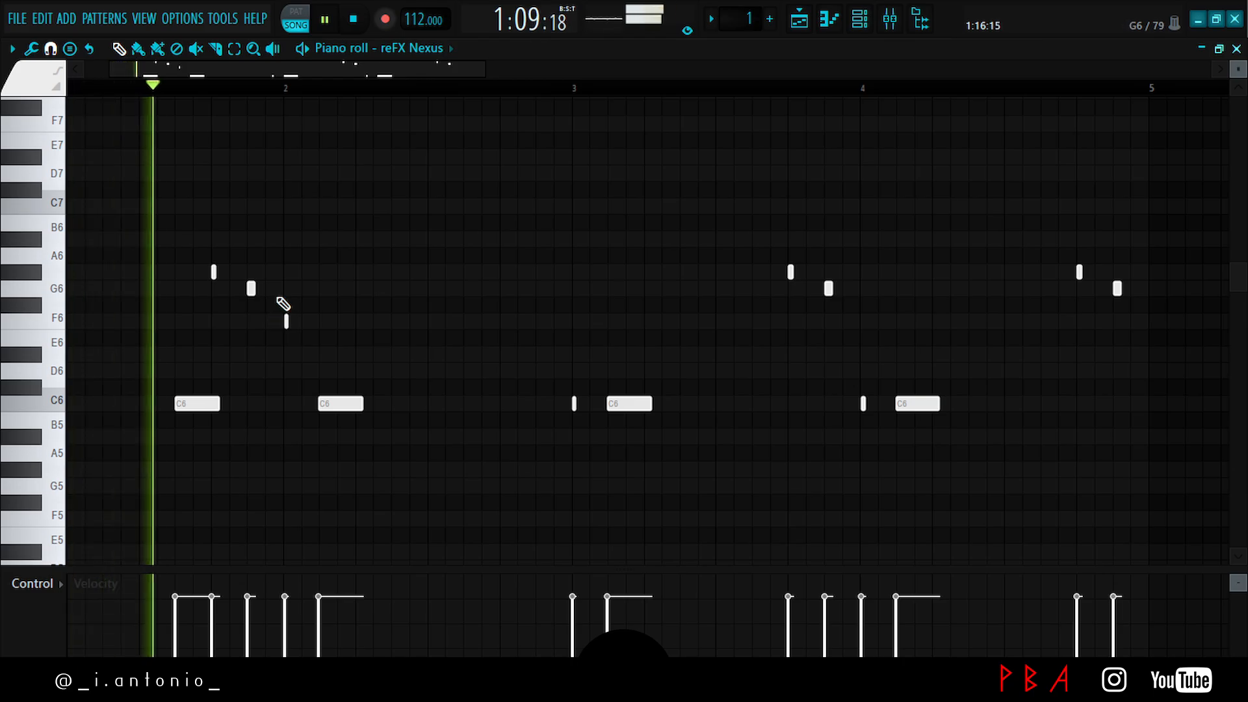
pyautogui.moveTo(298, 68); pyautogui.dragTo(233, 79)
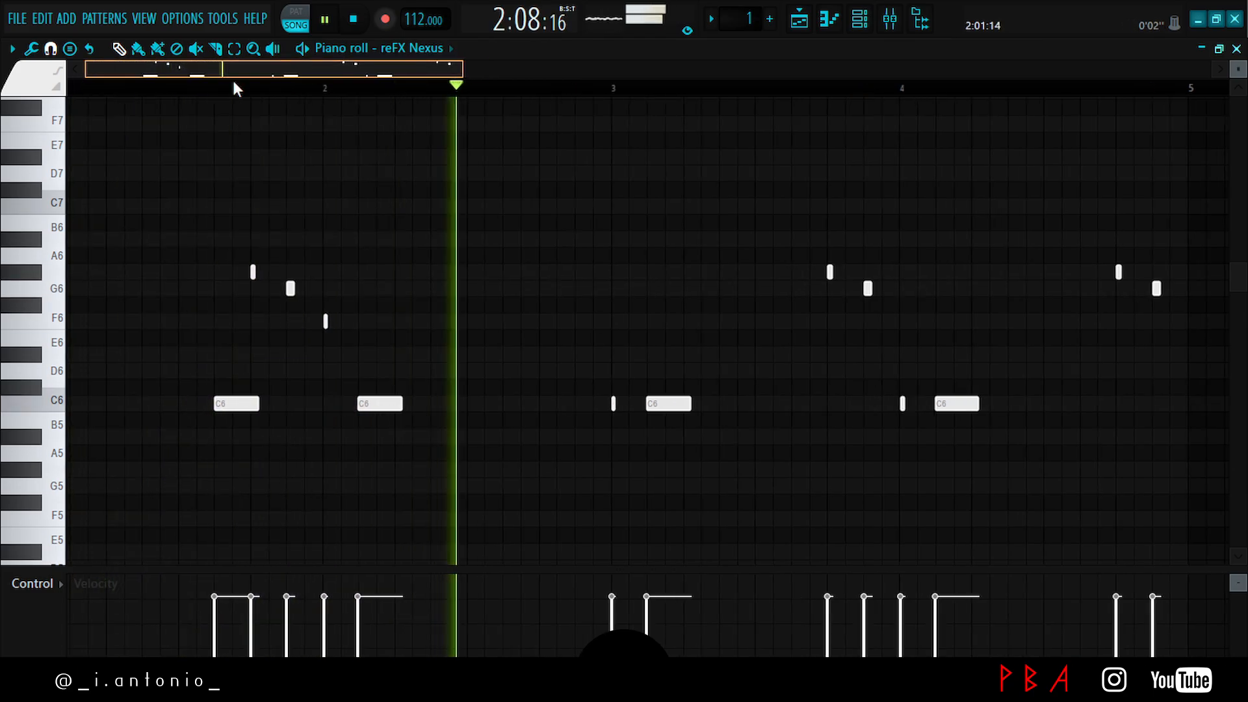
pyautogui.scroll(-5, 741, 104)
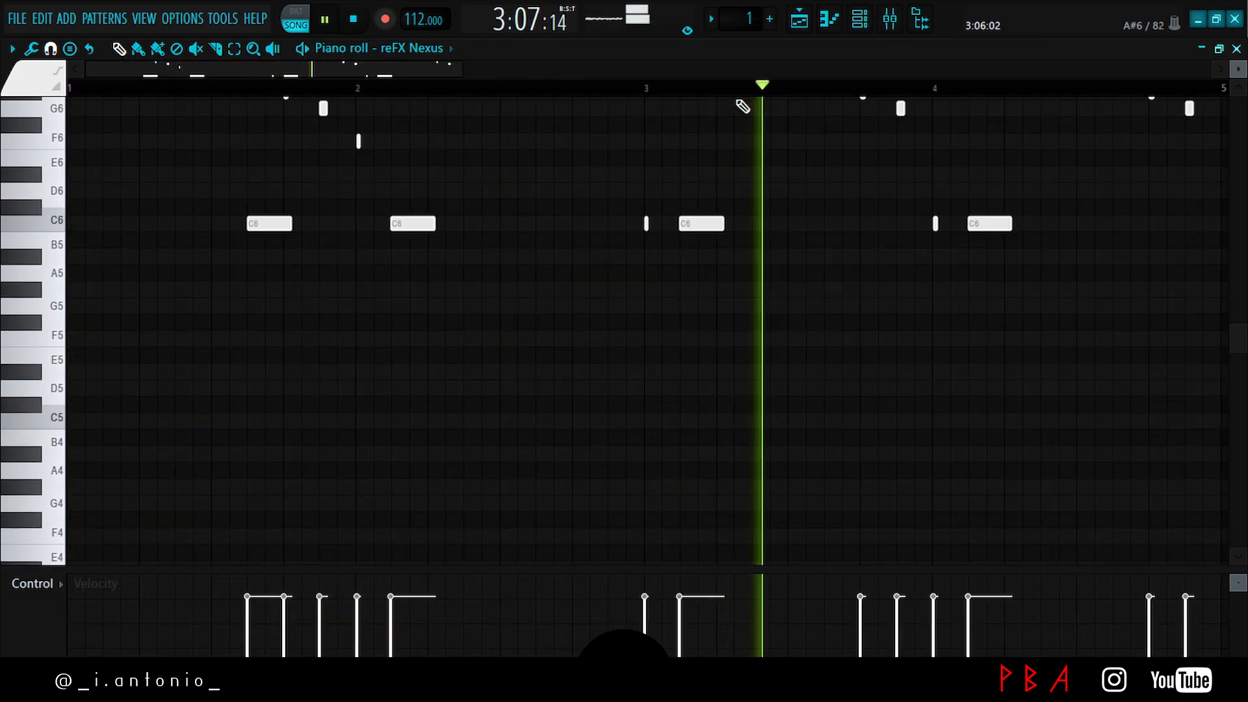
pyautogui.keyDown('ctrl'); pyautogui.scroll(-4, 738, 104); pyautogui.keyUp('ctrl')
pyautogui.scroll(5, 557, 227)
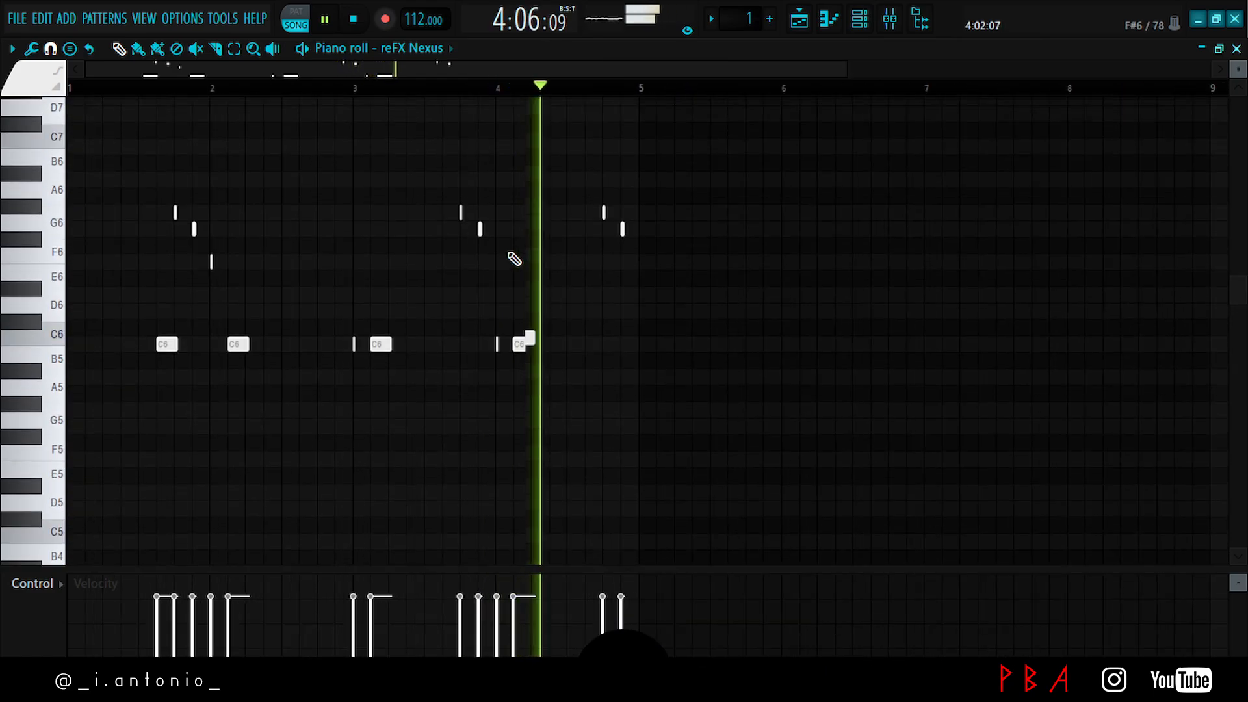
pyautogui.click(448, 355)
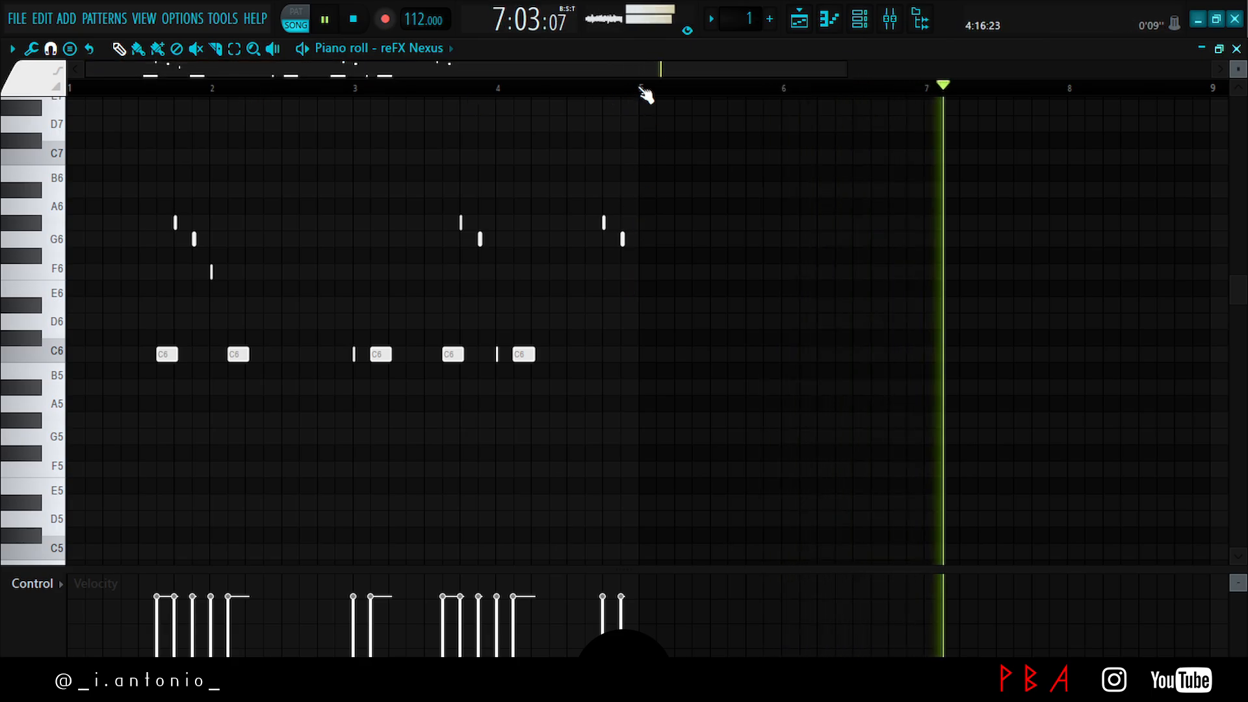
# - Duplicate the four-bar lead phrase into bars 5 to 8
pyautogui.moveTo(641, 90); pyautogui.dragTo(65, 156)
pyautogui.hotkey('ctrl', 'b')
pyautogui.hotkey('ctrl', 'd')
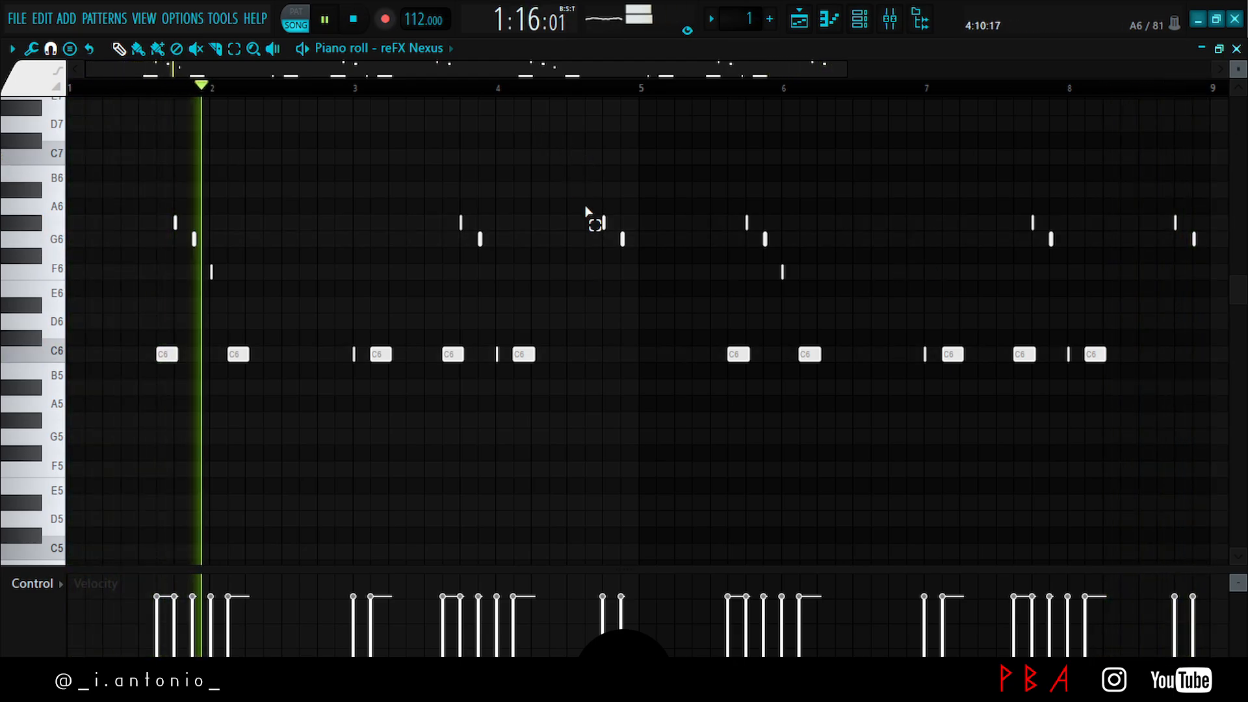
# - Flip the last two notes of bar 4 and of bar 8 horizontally so that G6 comes before G#6
pyautogui.moveTo(585, 201); pyautogui.dragTo(661, 310)
pyautogui.hotkey('alt', 'y')
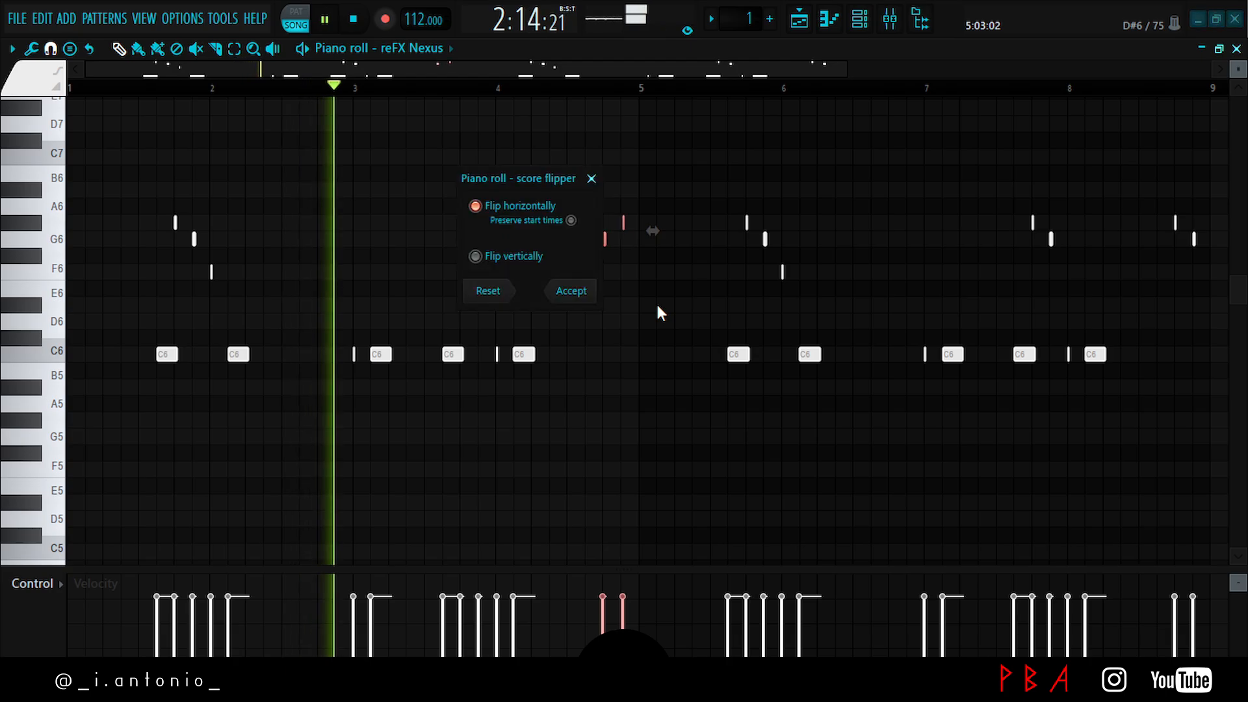
pyautogui.press('Return')
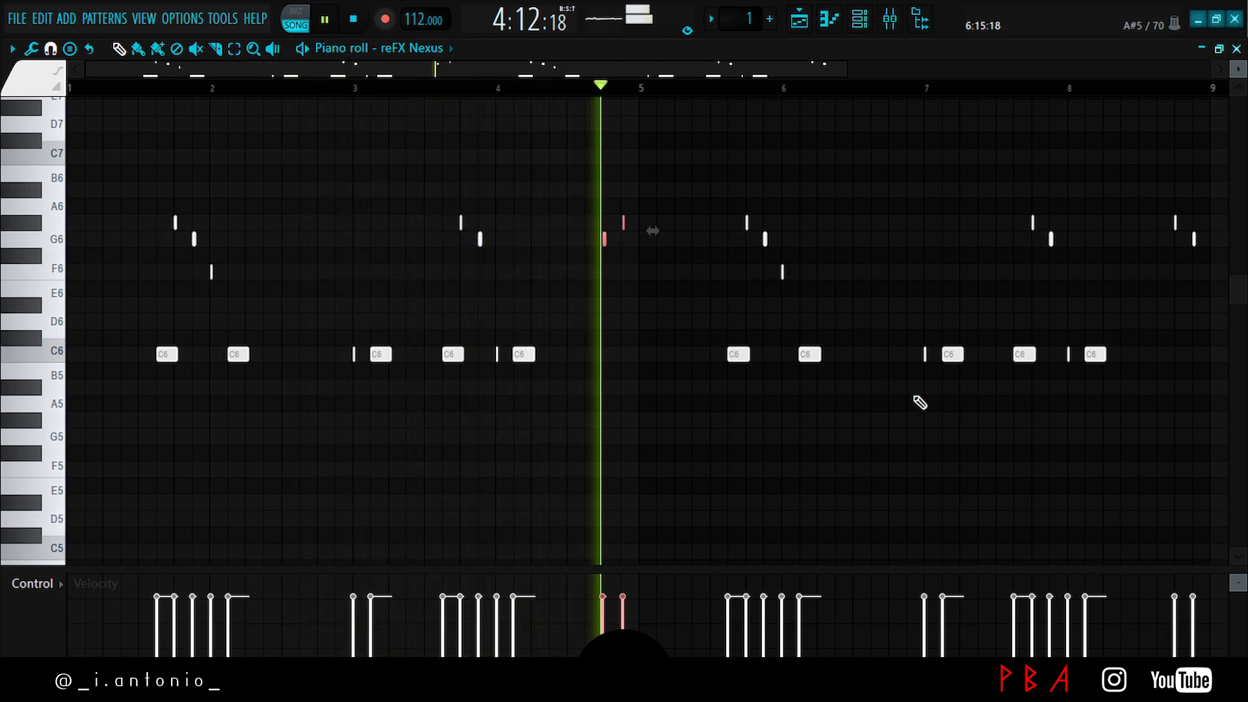
pyautogui.moveTo(1140, 200); pyautogui.dragTo(1203, 288)
pyautogui.hotkey('alt', 'y')
pyautogui.press('Return')
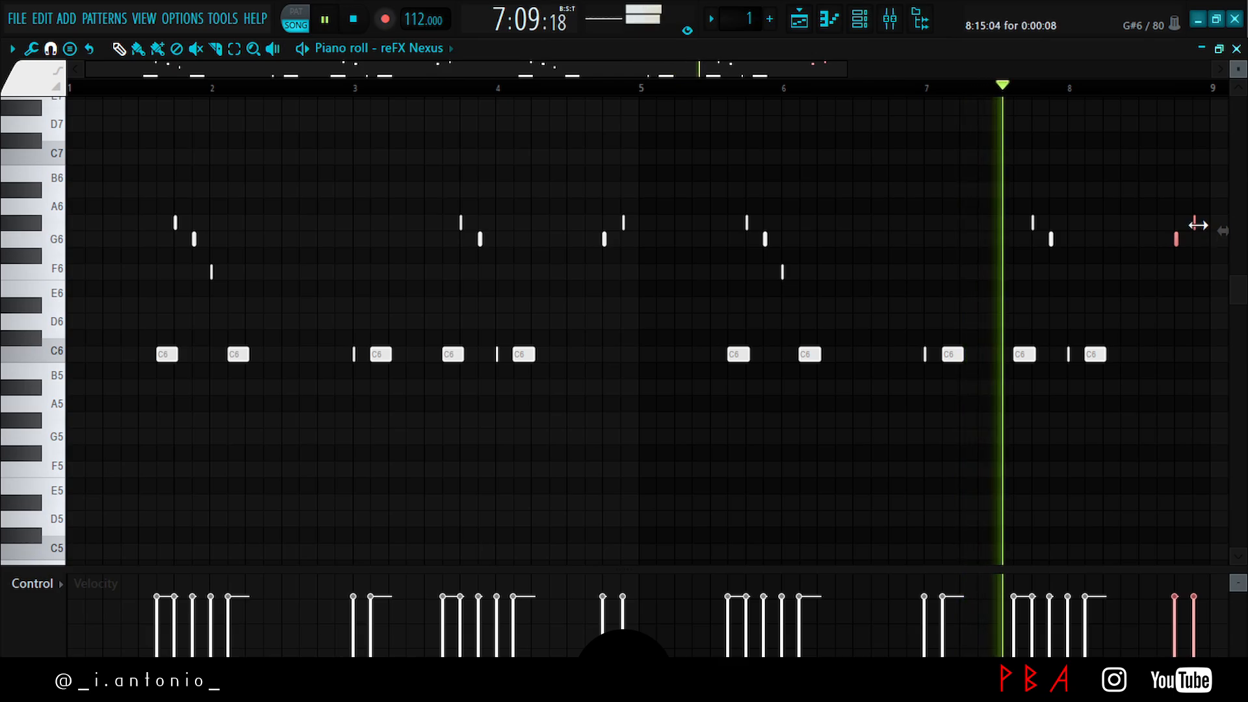
# - Lengthen the closing G6 and G#6 notes of bars 8 and 4 slightly, and close the piano roll
pyautogui.moveTo(1198, 225); pyautogui.dragTo(1208, 219)
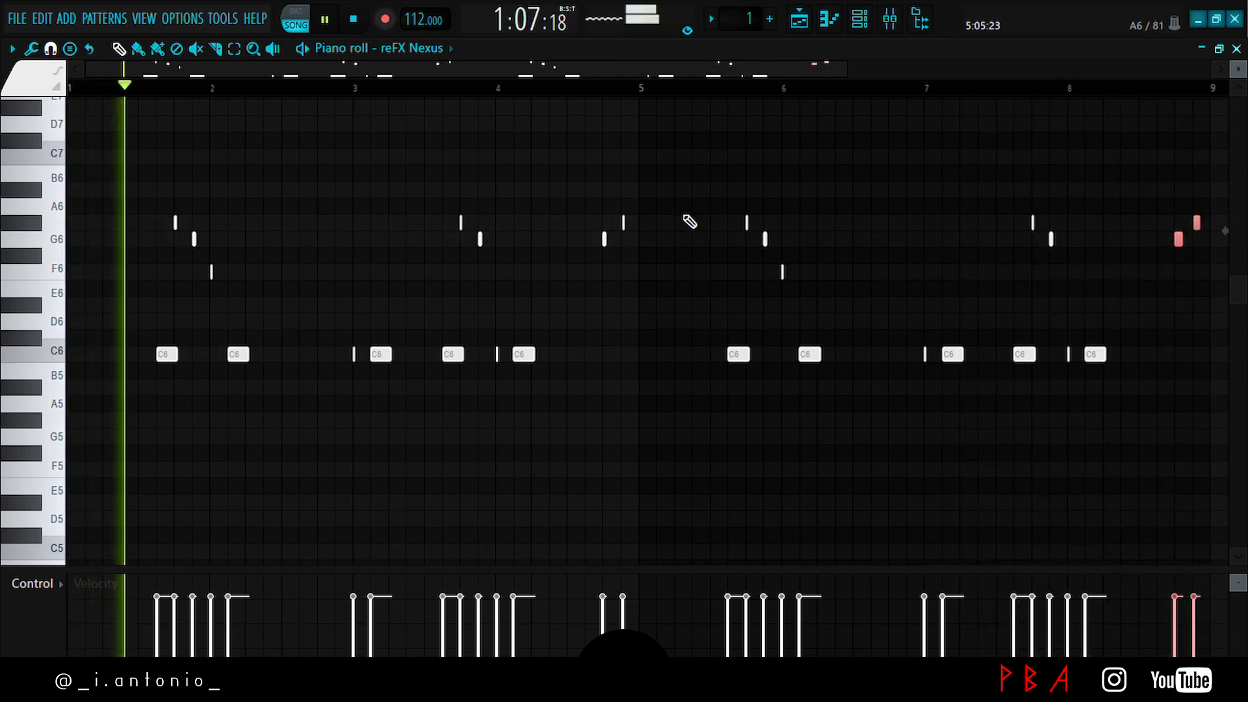
pyautogui.moveTo(603, 216); pyautogui.dragTo(633, 284)
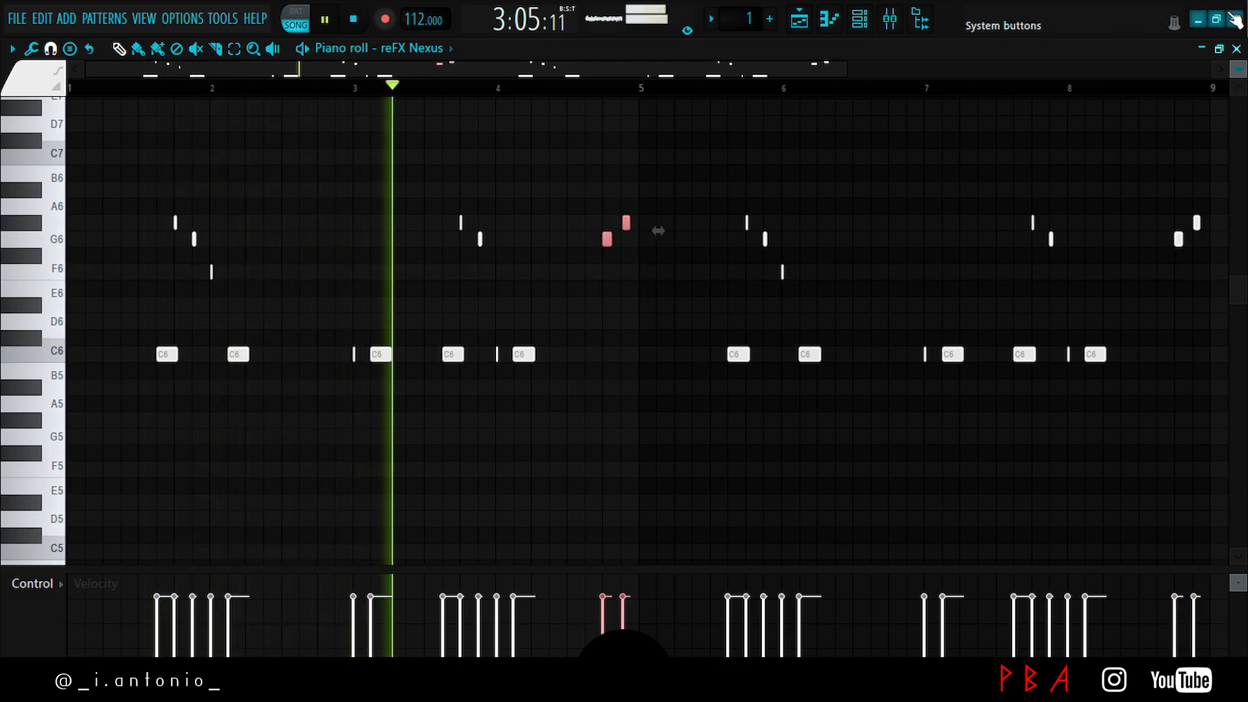
pyautogui.click(1237, 48)
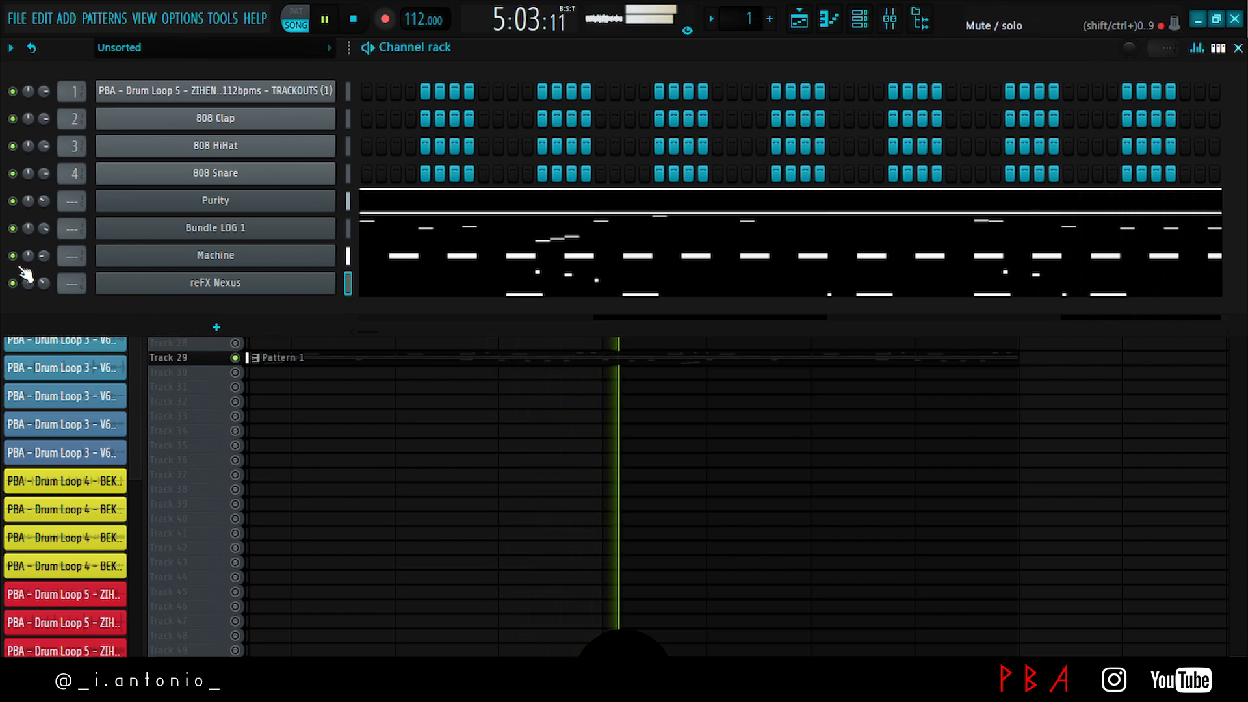
# - Clone the Bundle LOG 1 channel and load the [PBA] Custom 03 - Private preset on the clone
pyautogui.rightClick(204, 233)
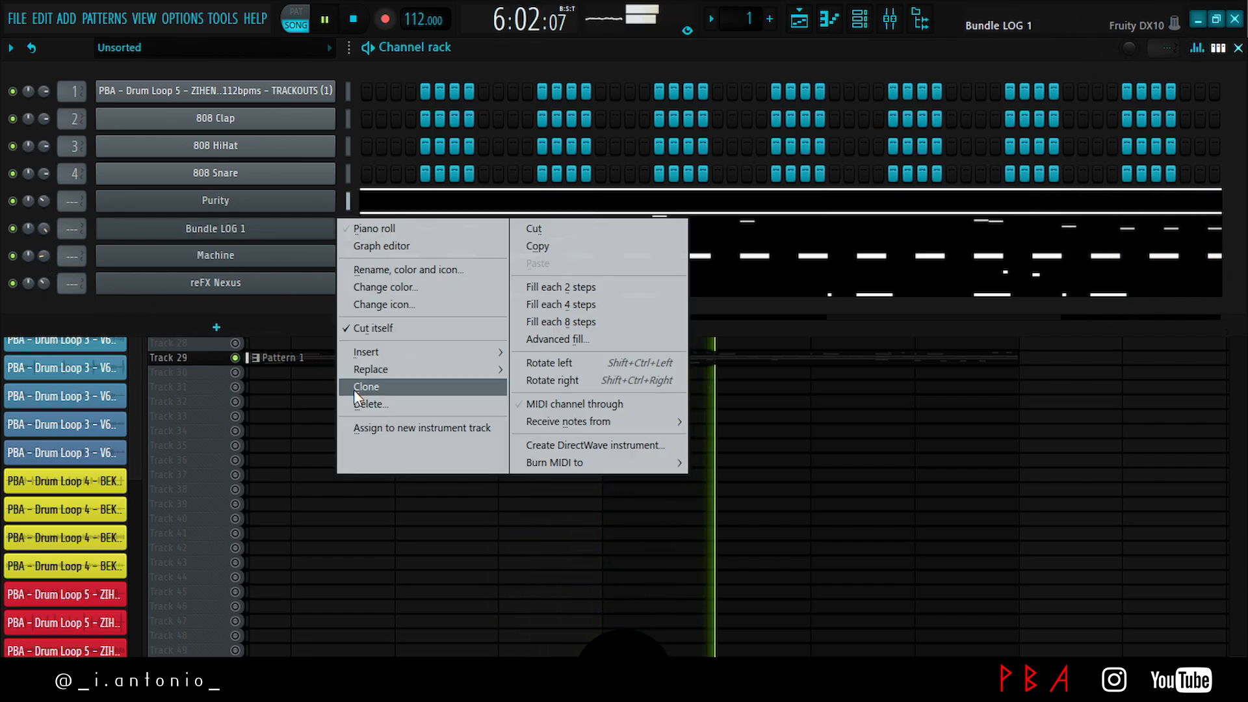
pyautogui.click(410, 388)
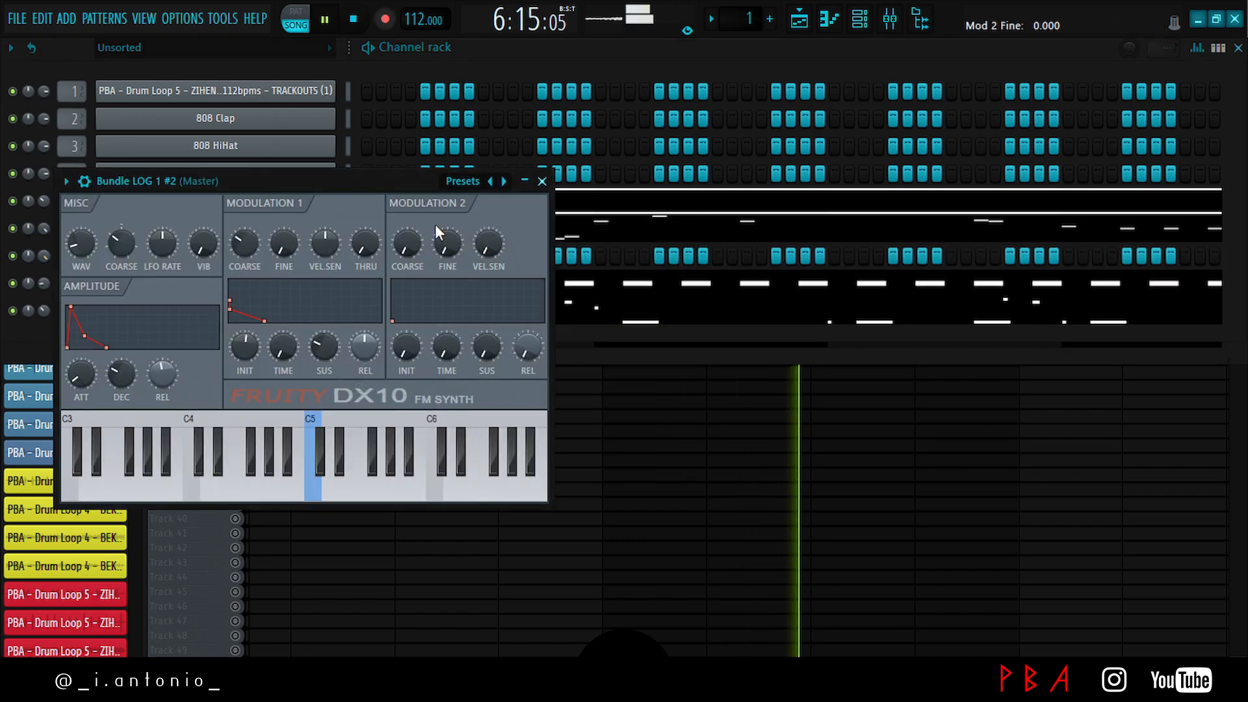
pyautogui.click(473, 186)
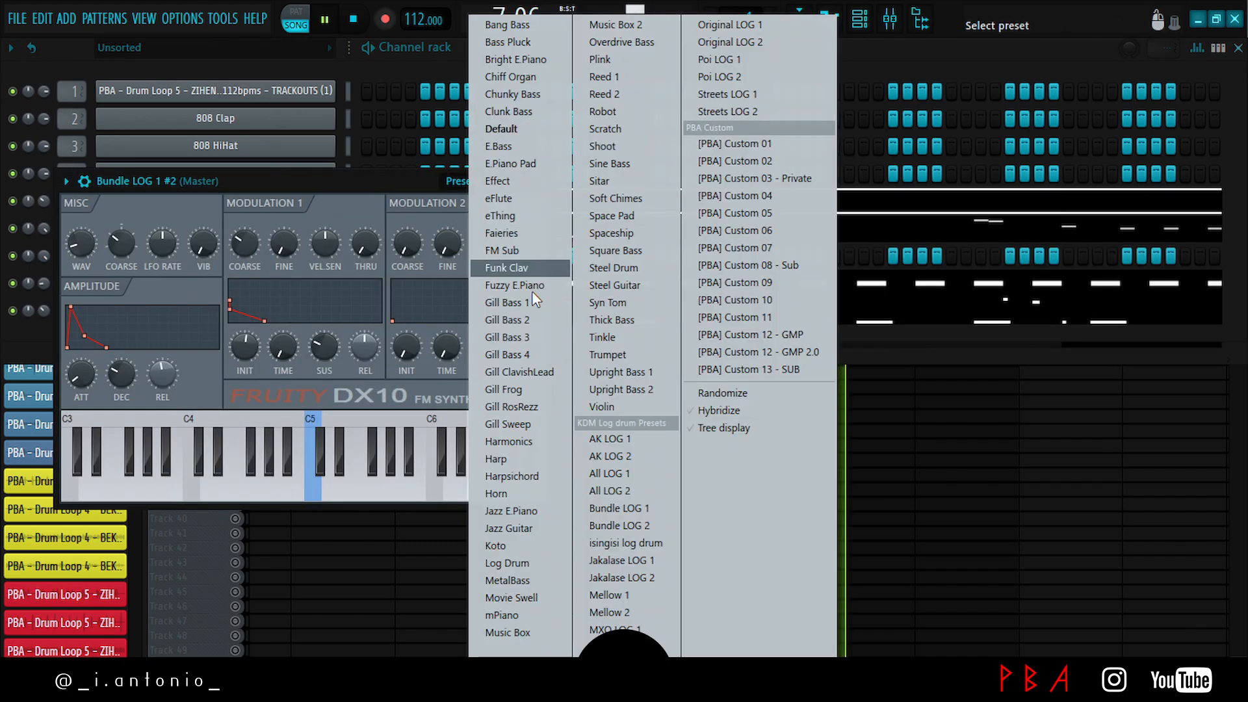
pyautogui.click(733, 179)
pyautogui.click(533, 180)
# - Copy the Bundle LOG 1 notes into the cloned channel and lower the clone's volume
pyautogui.rightClick(254, 229)
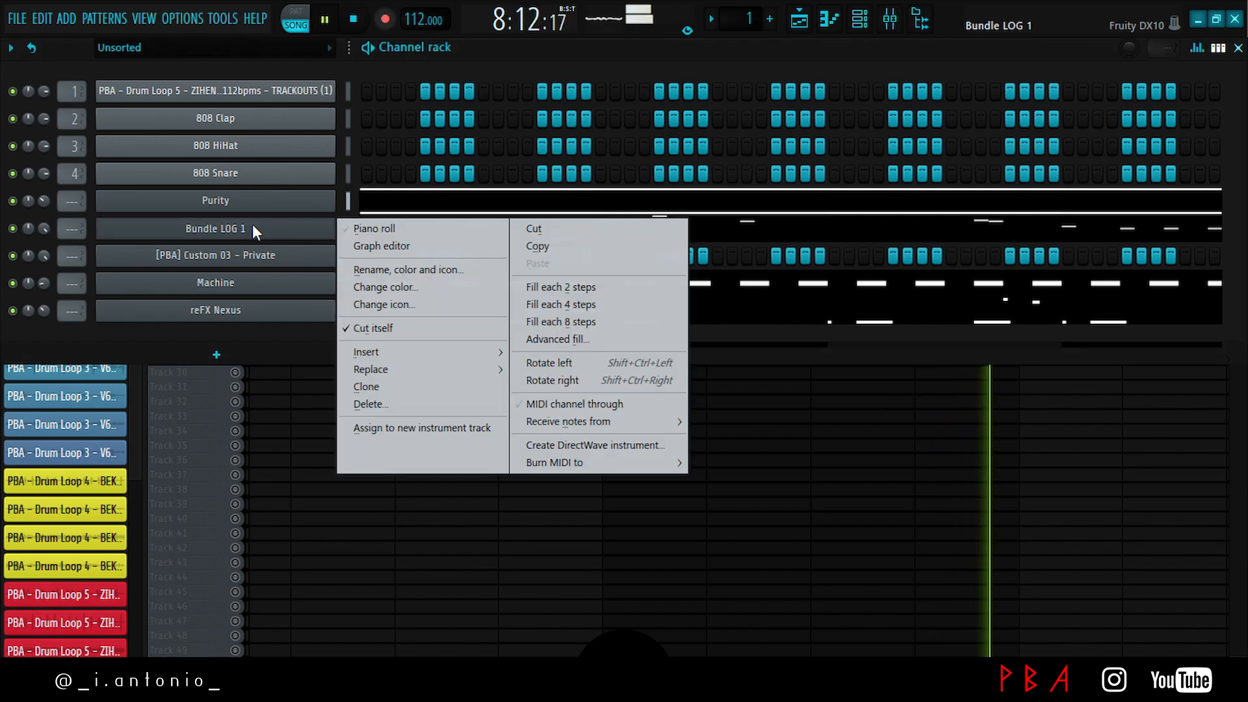
pyautogui.click(537, 247)
pyautogui.rightClick(260, 256)
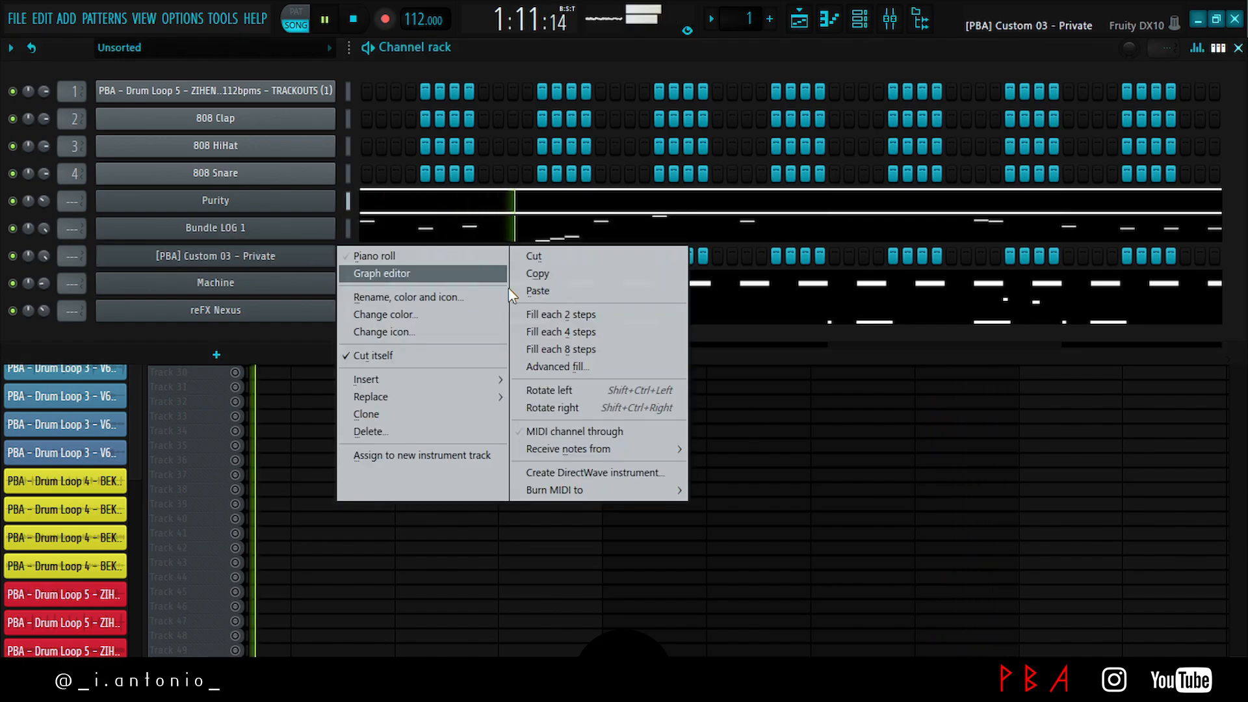
pyautogui.click(537, 290)
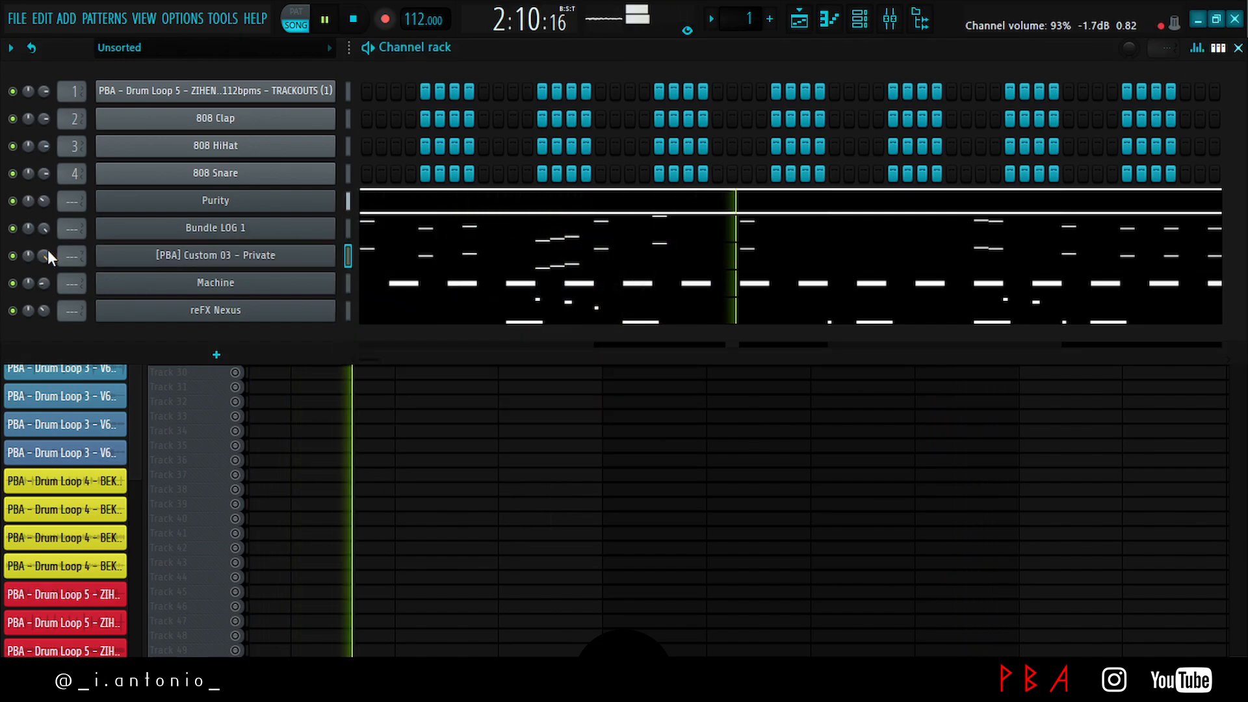
pyautogui.moveTo(48, 256); pyautogui.dragTo(48, 280)
# - Try the [PBA] Custom 11 preset on the cloned channel, and replace it with [PBA] Custom 08 - Sub
pyautogui.click(296, 263)
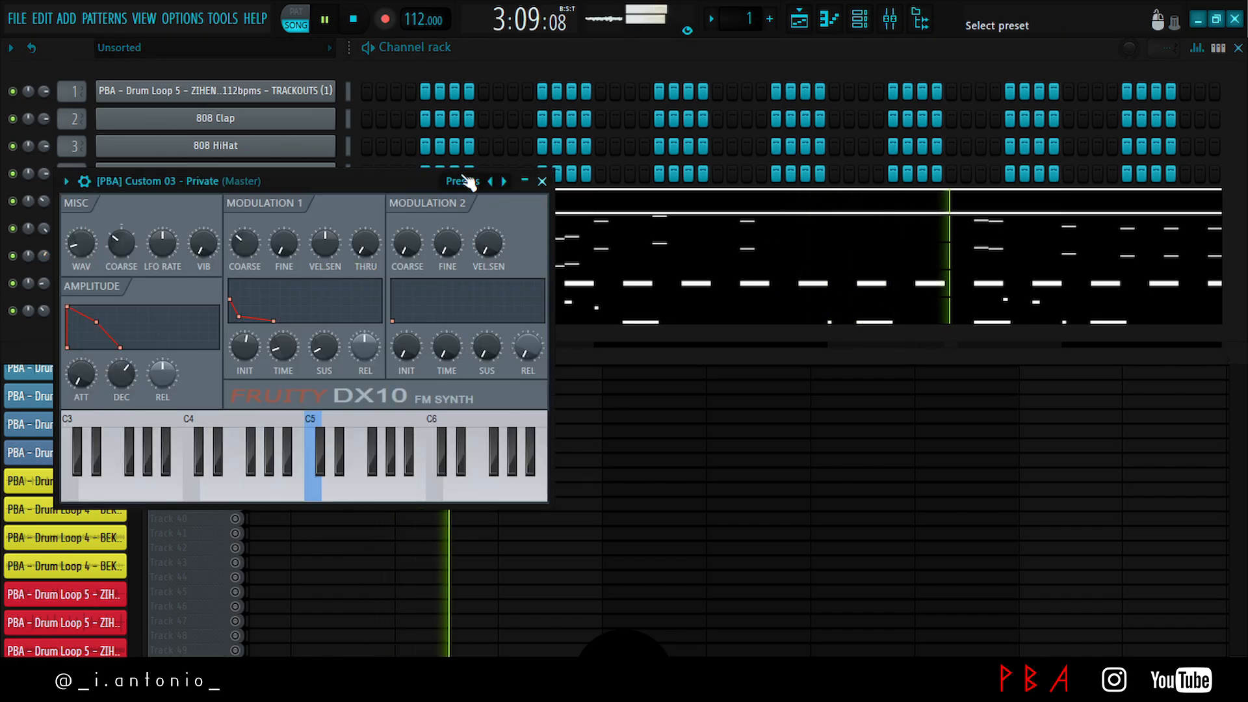
pyautogui.click(457, 182)
pyautogui.click(730, 317)
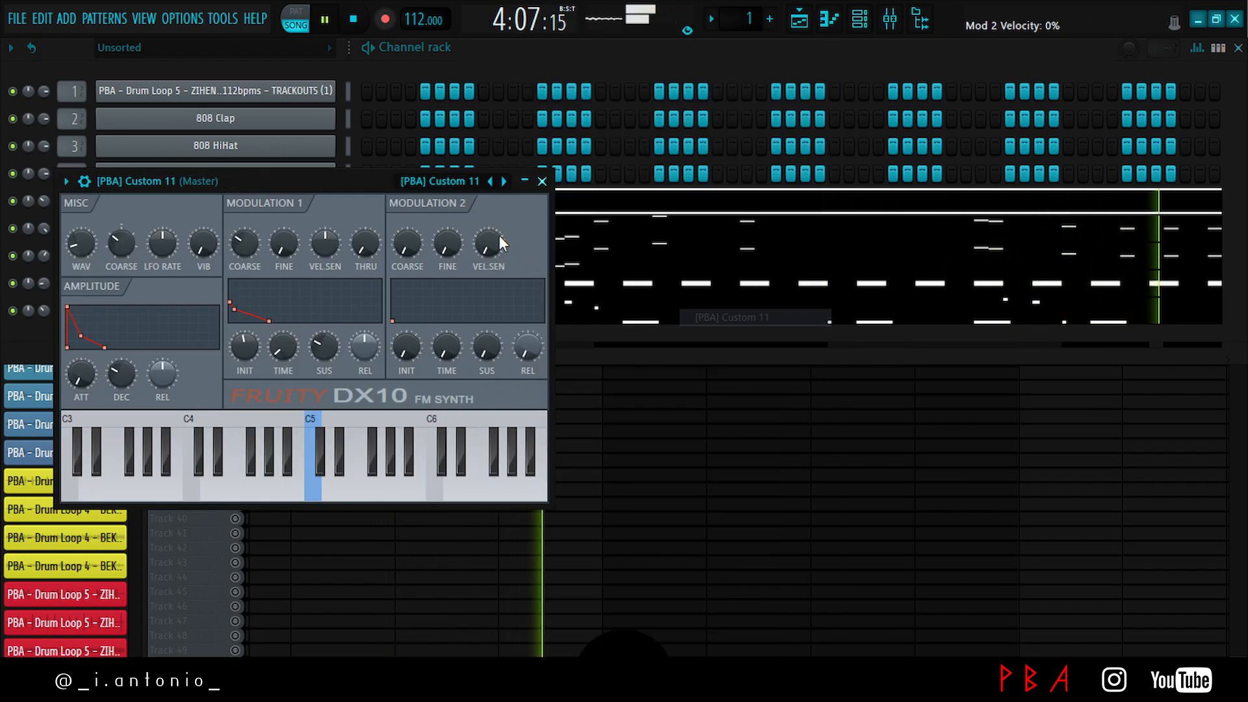
pyautogui.click(428, 181)
pyautogui.click(735, 263)
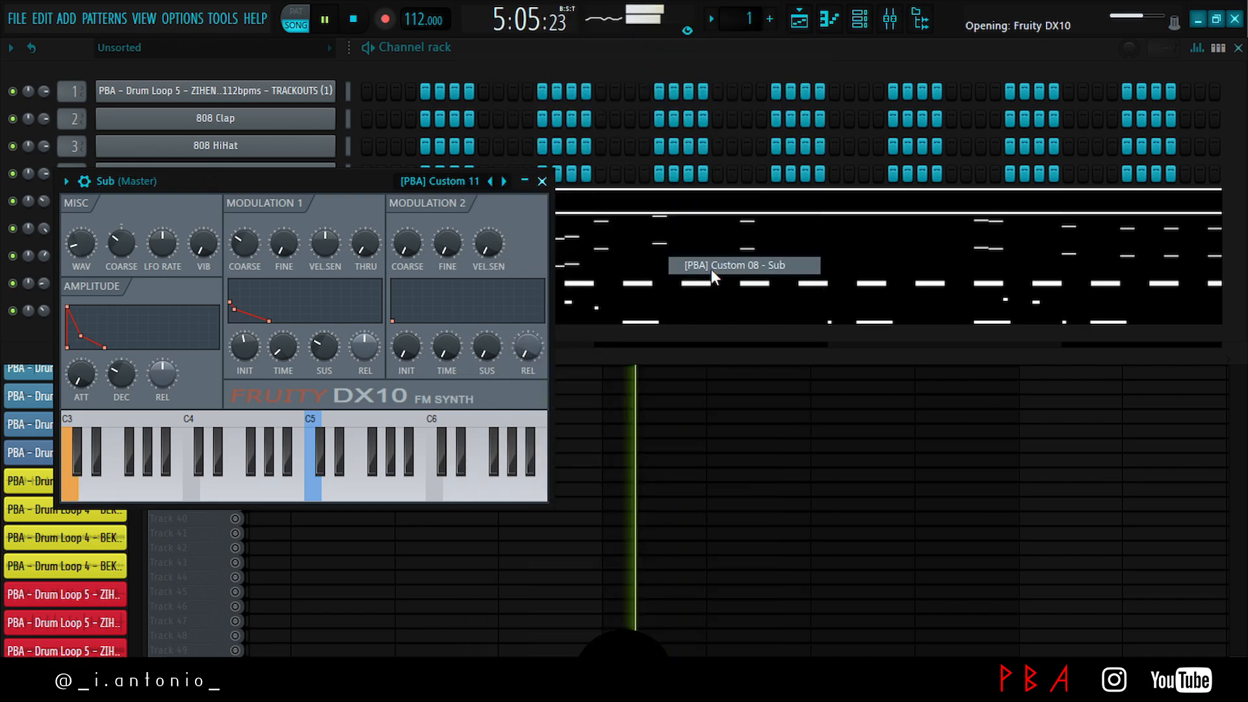
pyautogui.click(550, 182)
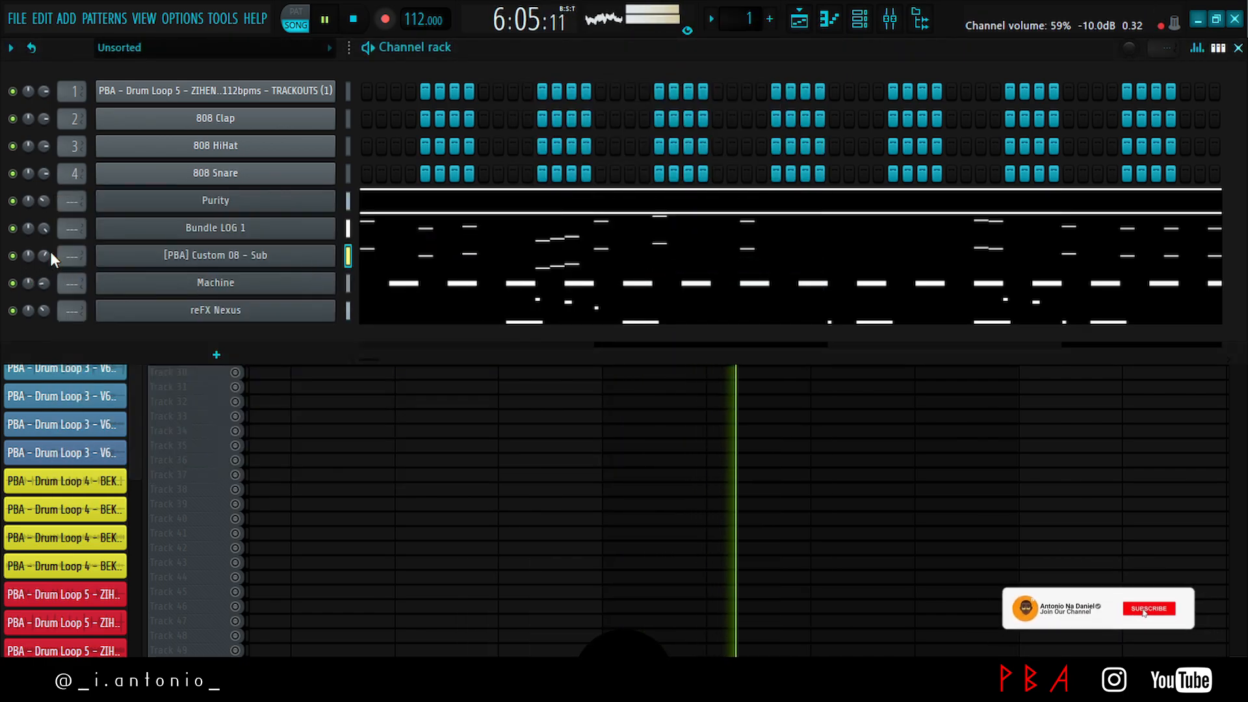
# - Apply quick legato to the [PBA] Custom 08 - Sub notes, transpose them down one octave, and return to the playlist
pyautogui.click(497, 260)
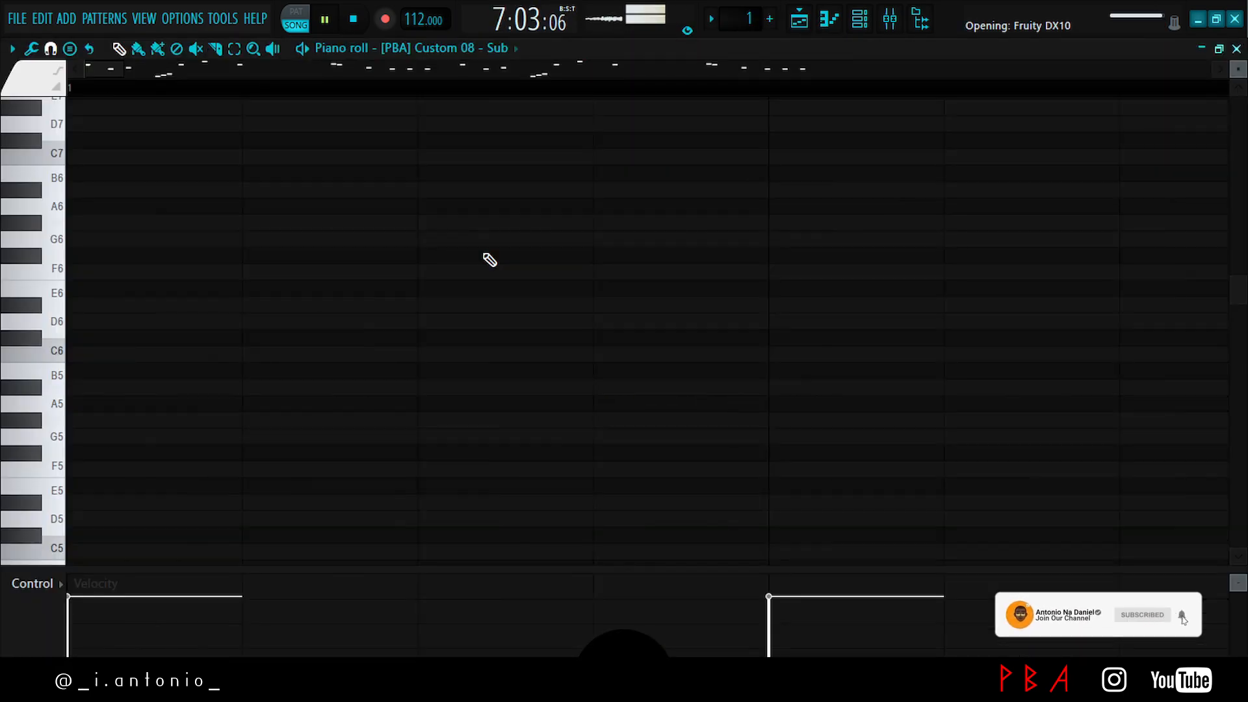
pyautogui.scroll(-7, 606, 258)
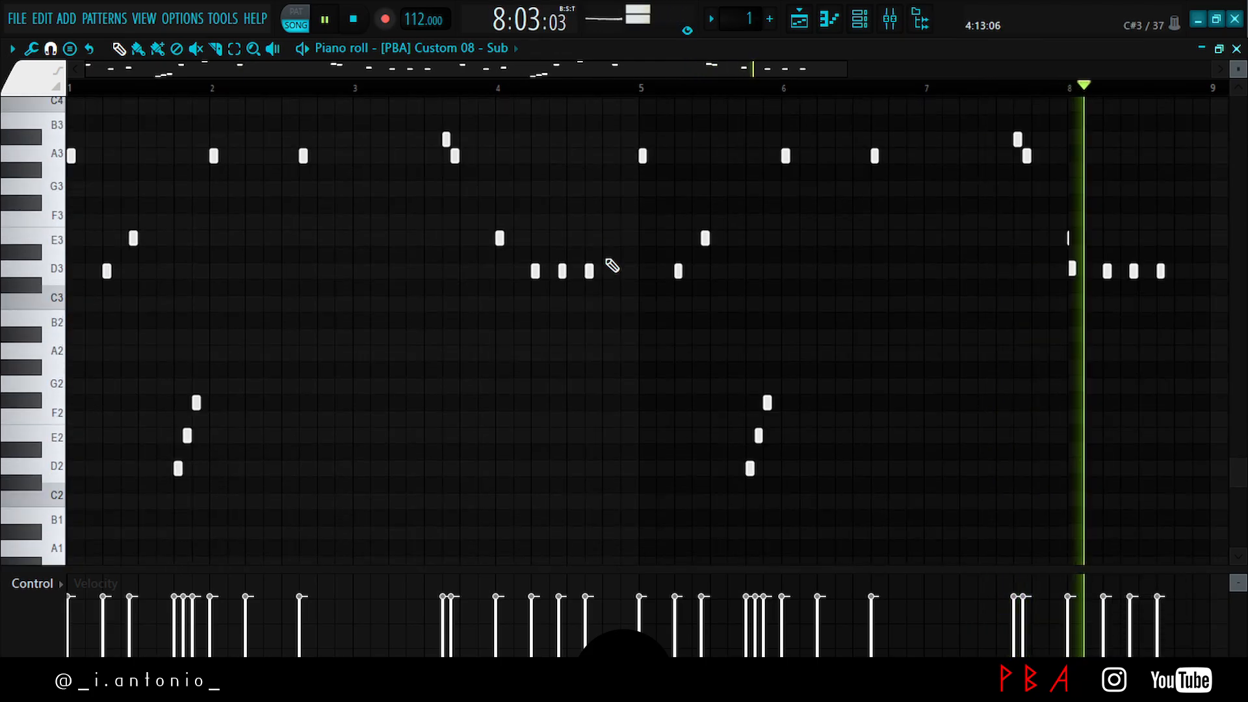
pyautogui.hotkey('ctrl', 'l')
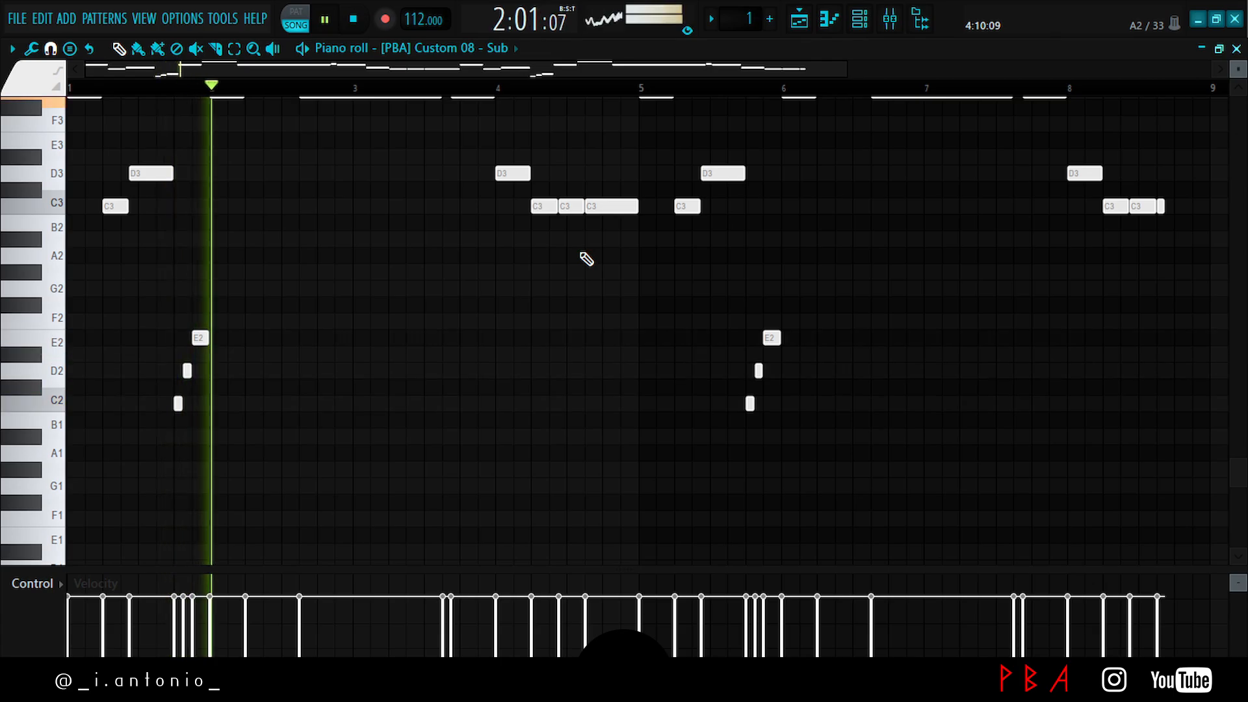
pyautogui.hotkey('ctrl', 'Down')
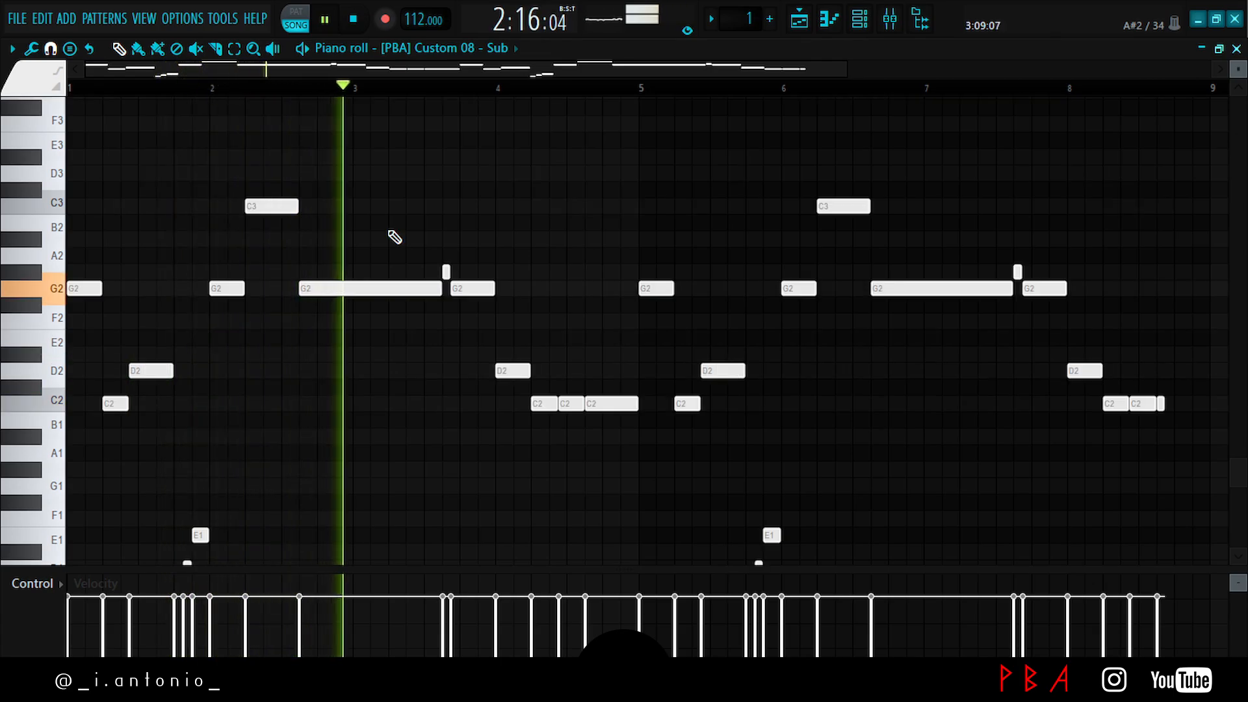
pyautogui.scroll(-4, 585, 257)
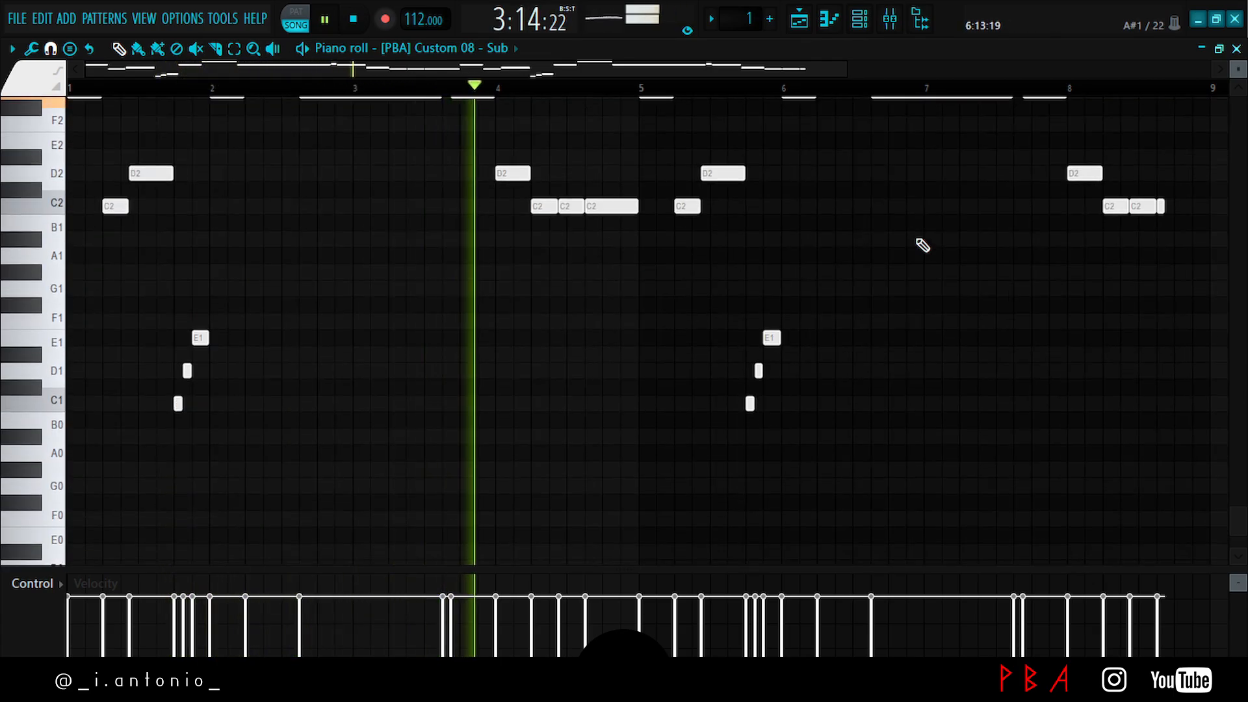
pyautogui.click(1235, 52)
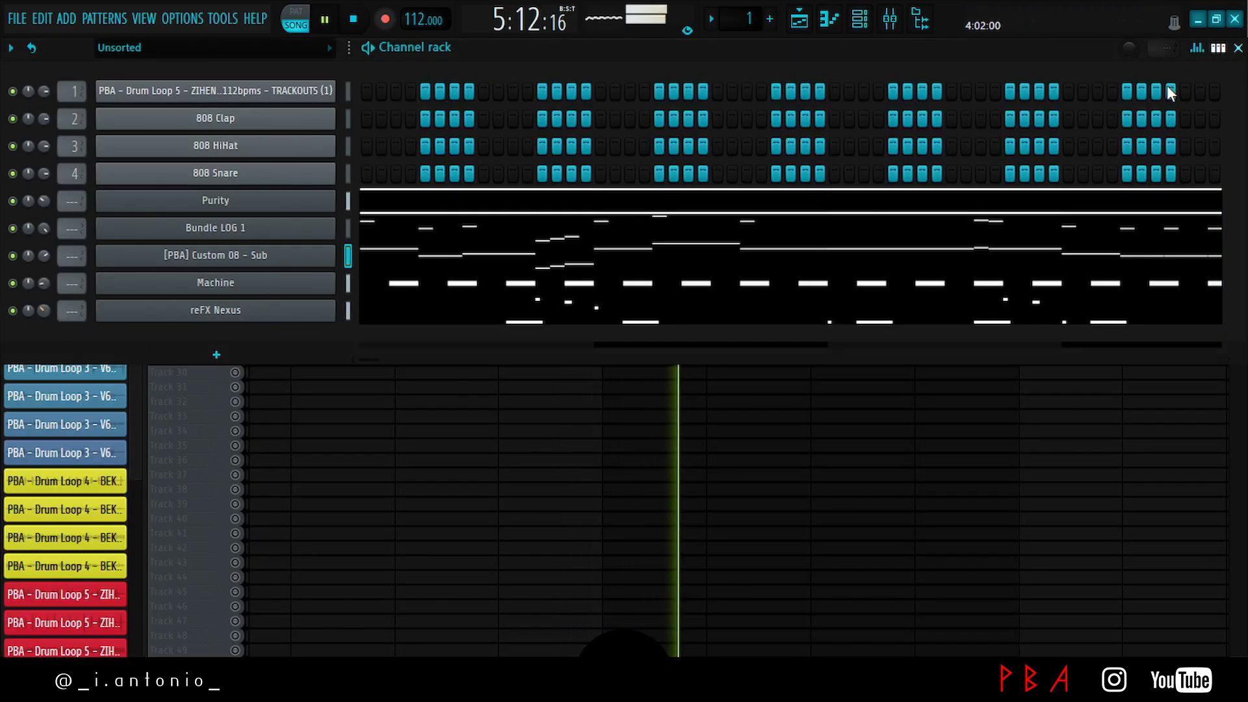
pyautogui.click(1238, 48)
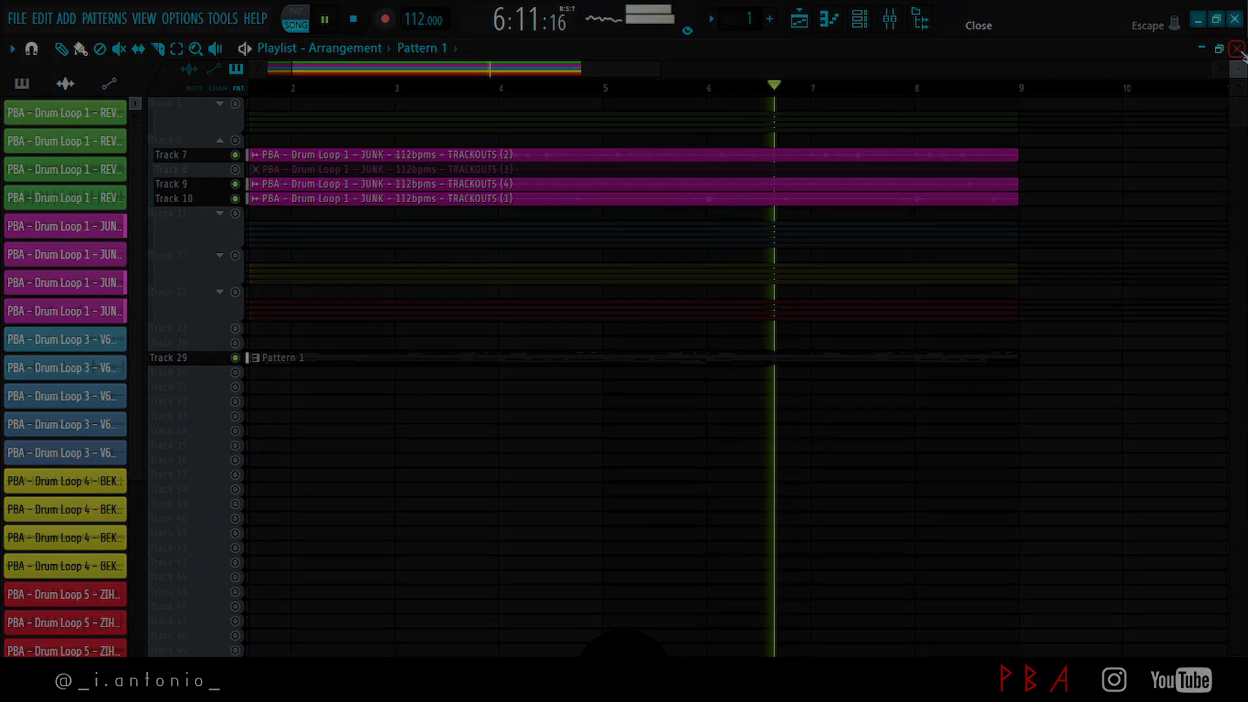